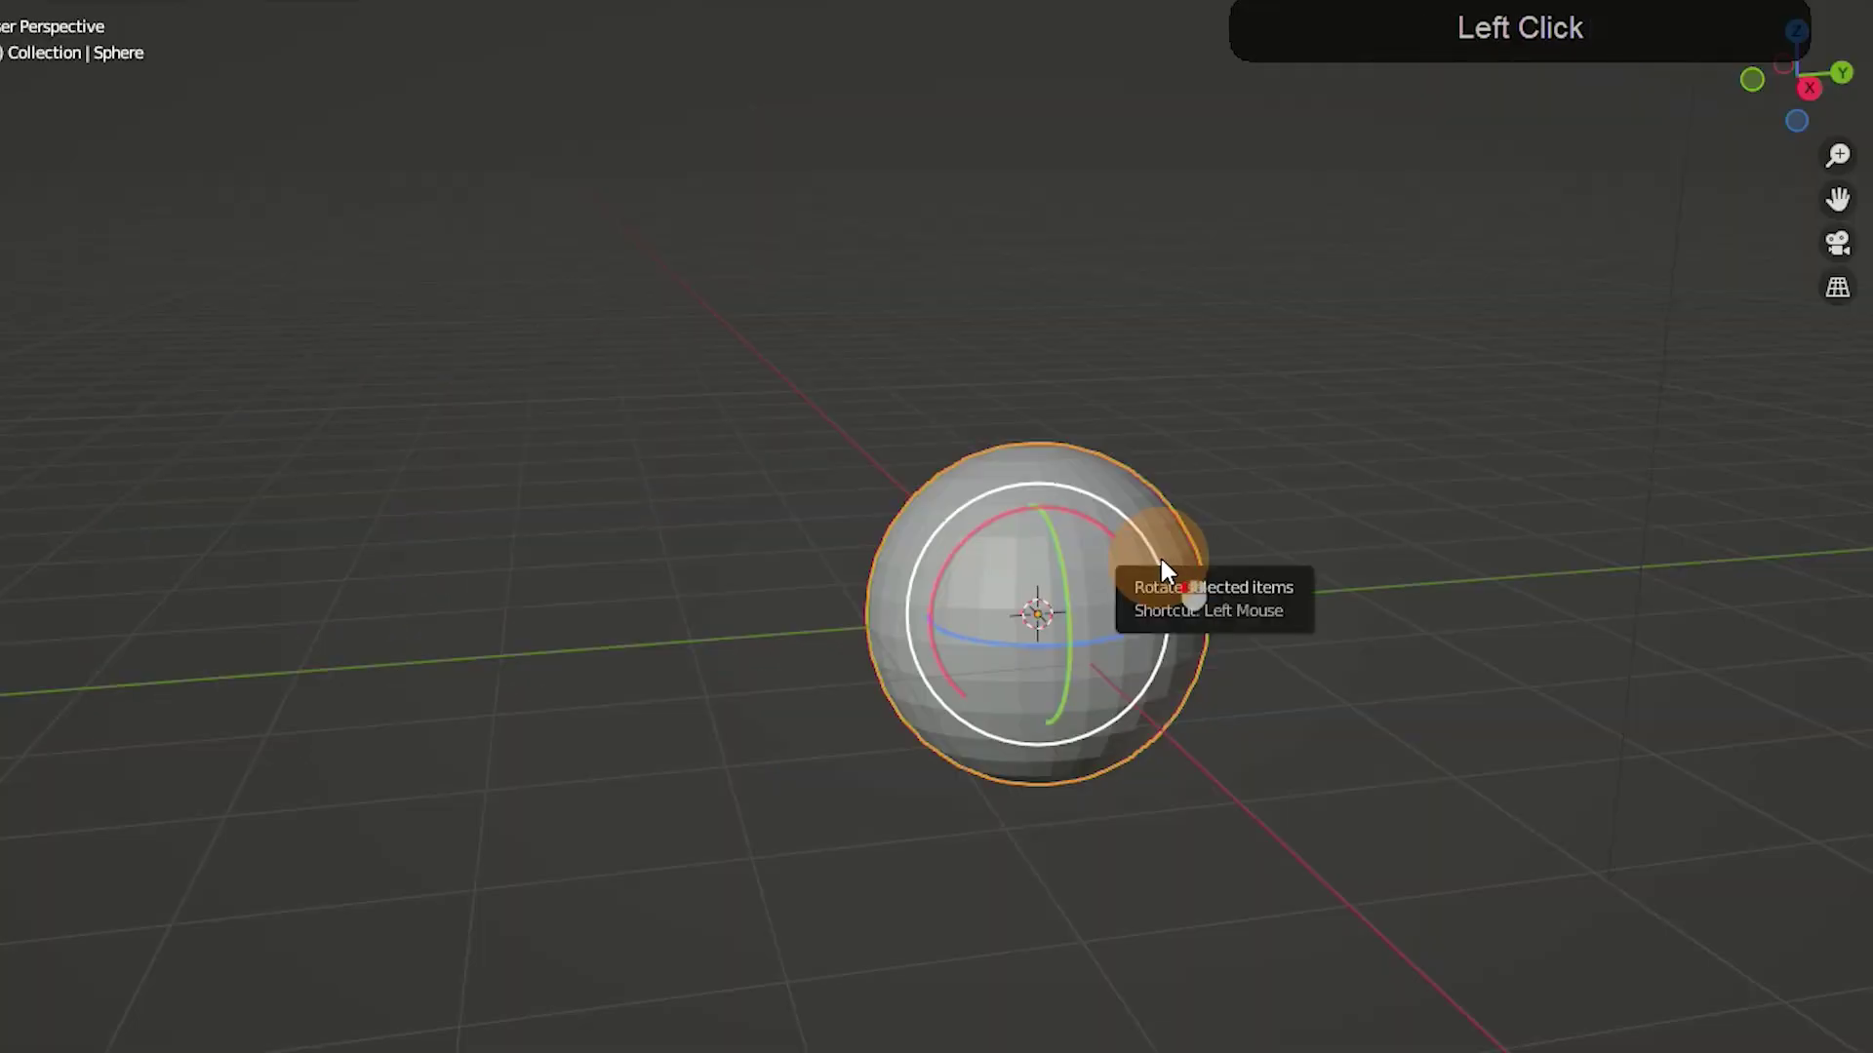
- Rotate the sphere and click several viewport spots to place the 3D cursor
left_click_drag(1161, 555, 878, 717)
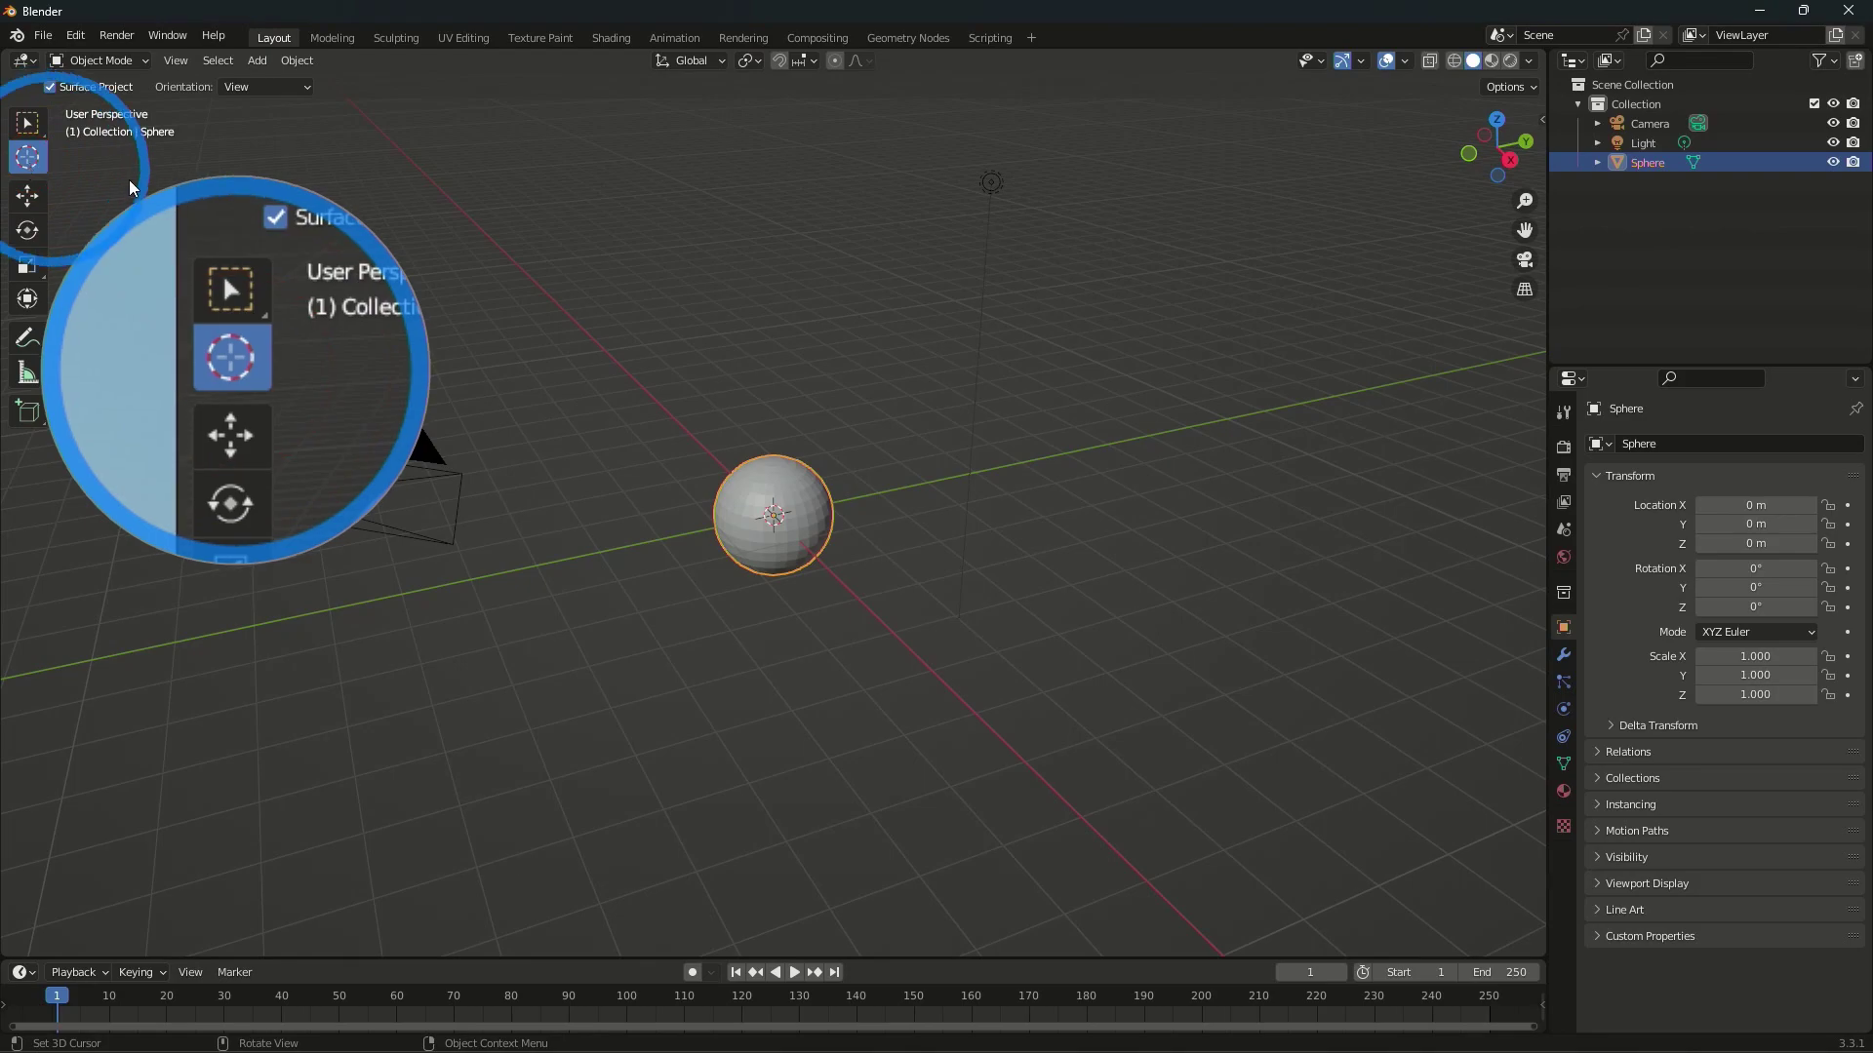
left_click(759, 289)
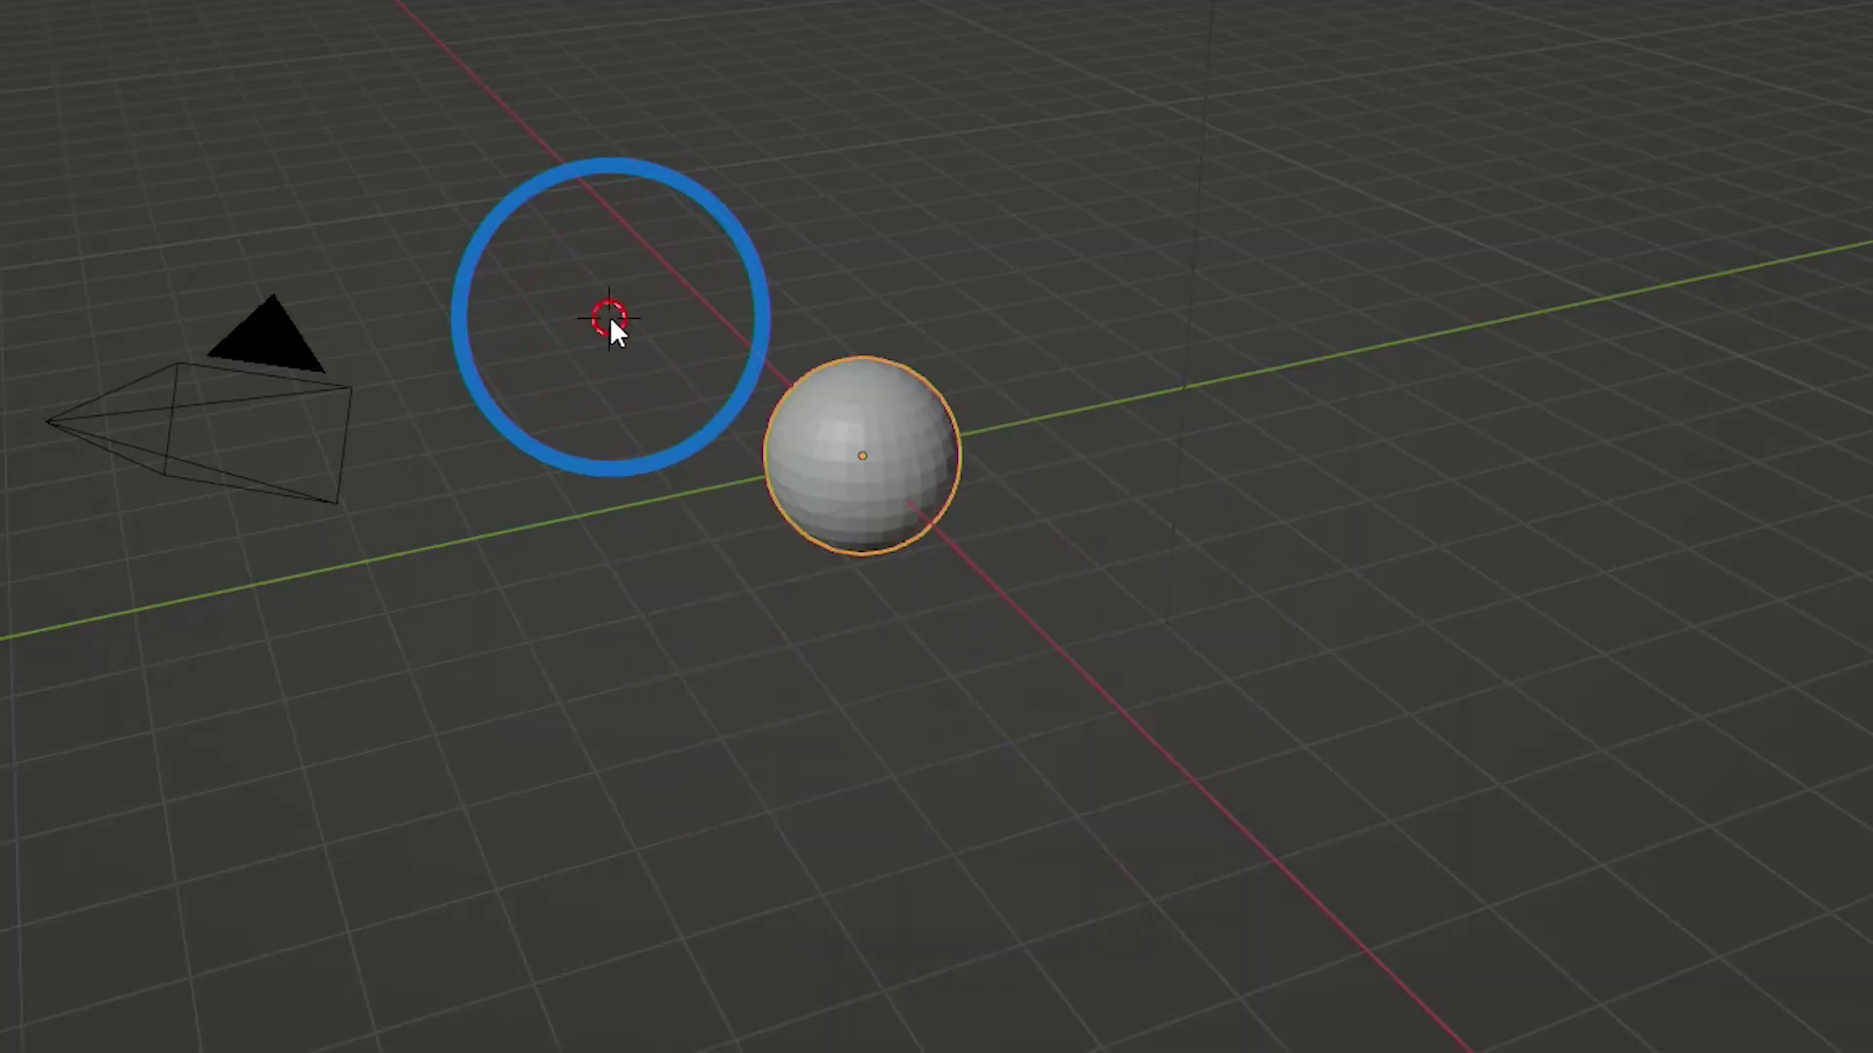
left_click(842, 730)
left_click(1544, 583)
left_click(1416, 218)
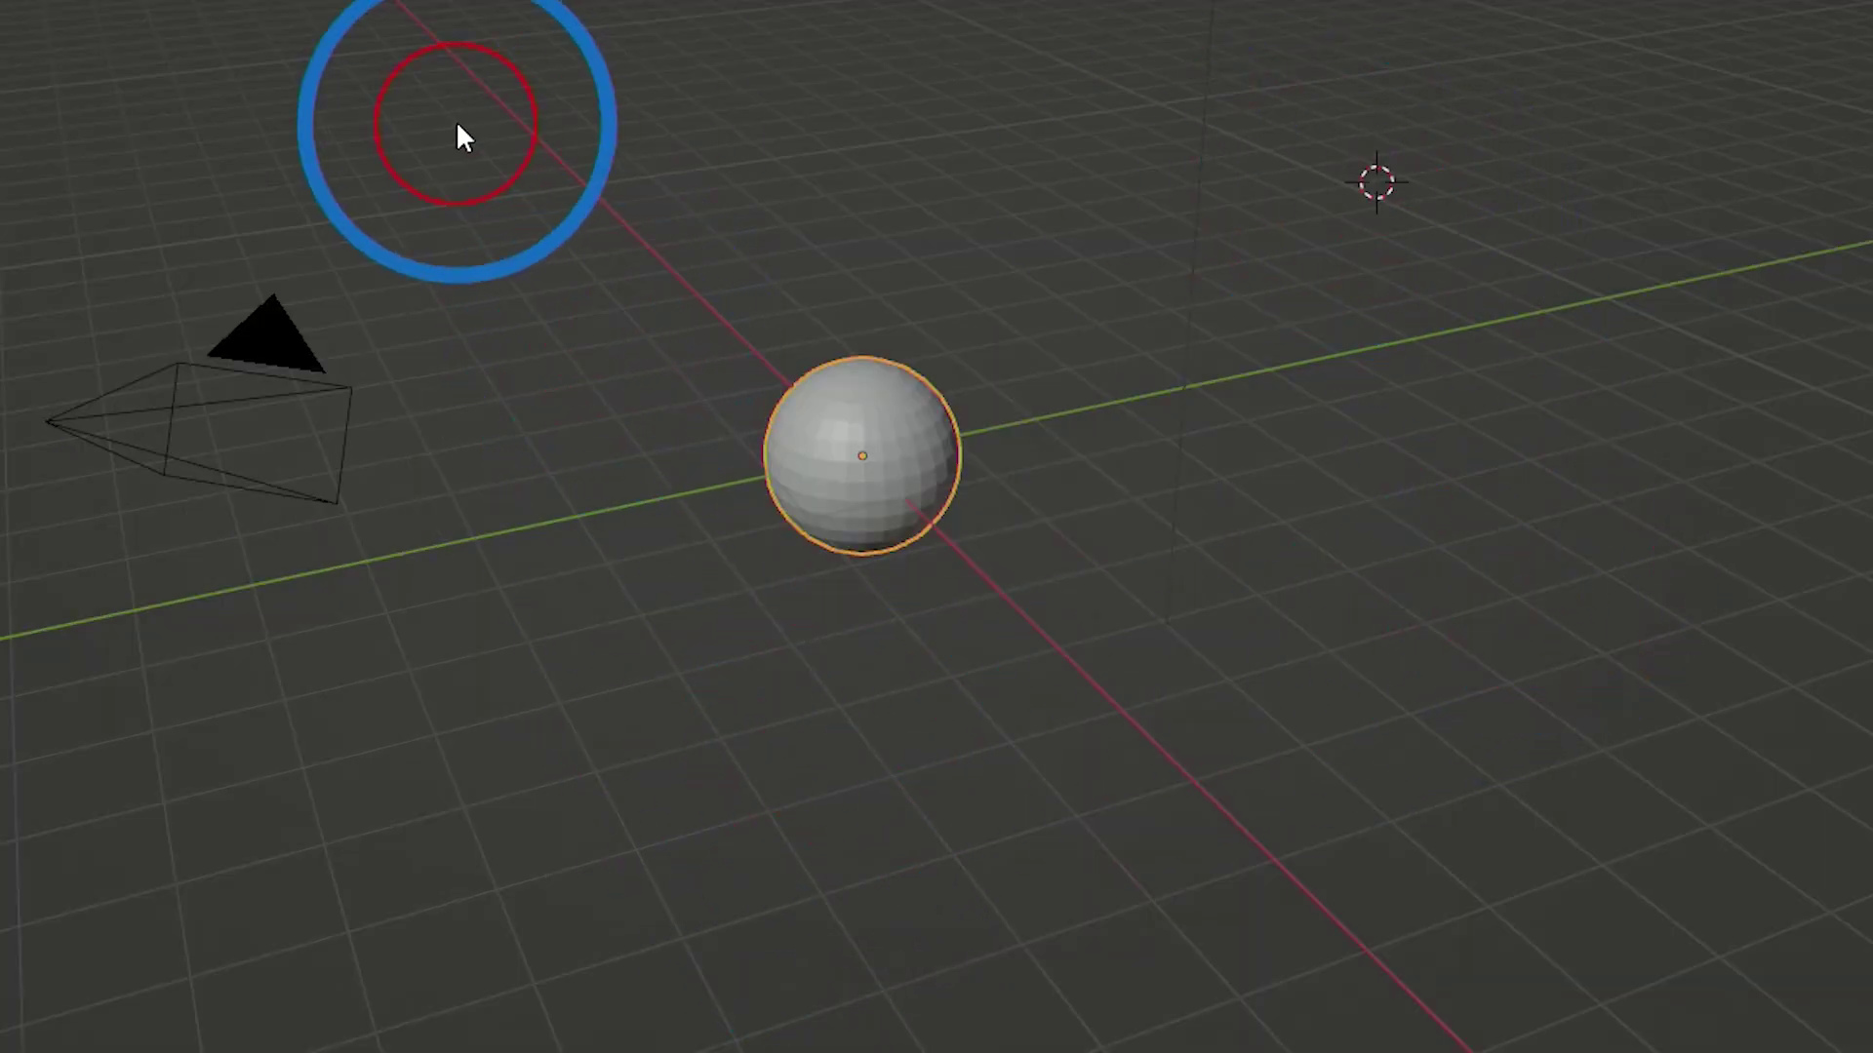
left_click(456, 120)
left_click(486, 593)
- Click more spots with the 3D cursor, then bring up its Snap options menu
left_click(885, 826)
left_click(1448, 607)
left_click(1484, 196)
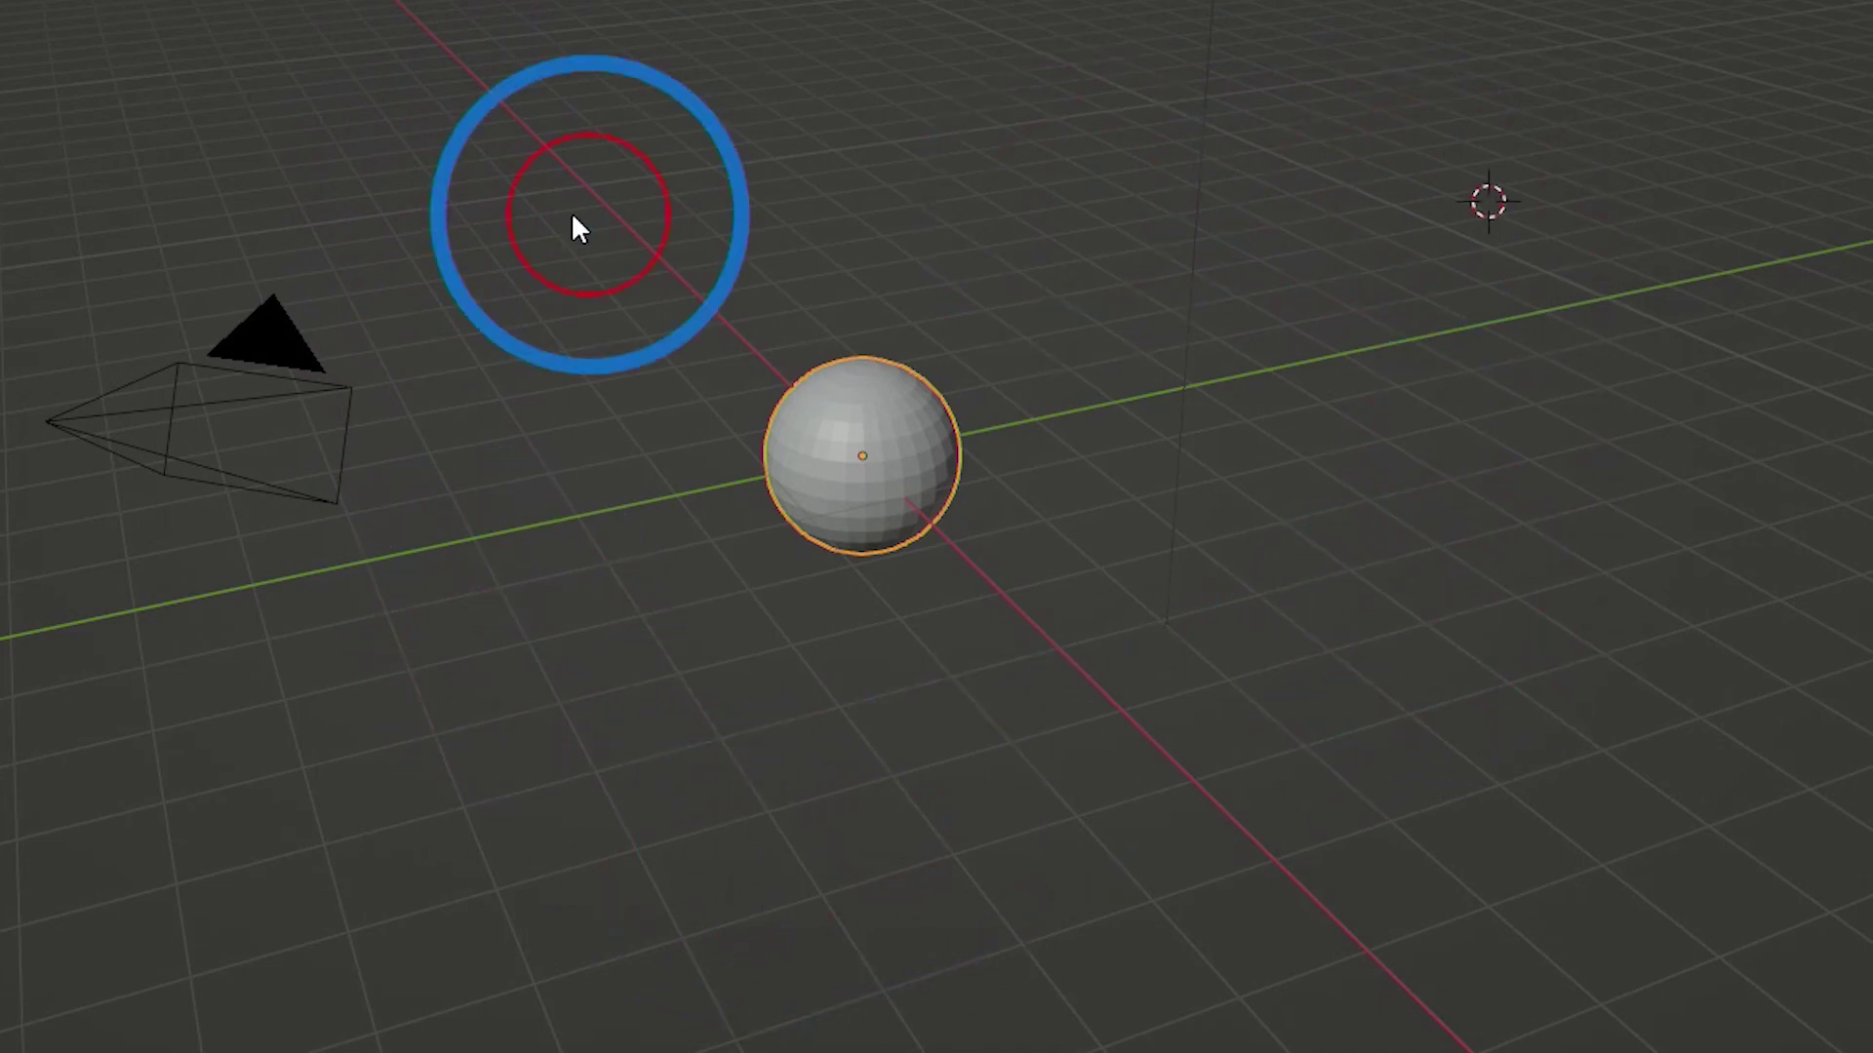
left_click(570, 217)
left_click(486, 885)
left_click(1515, 579)
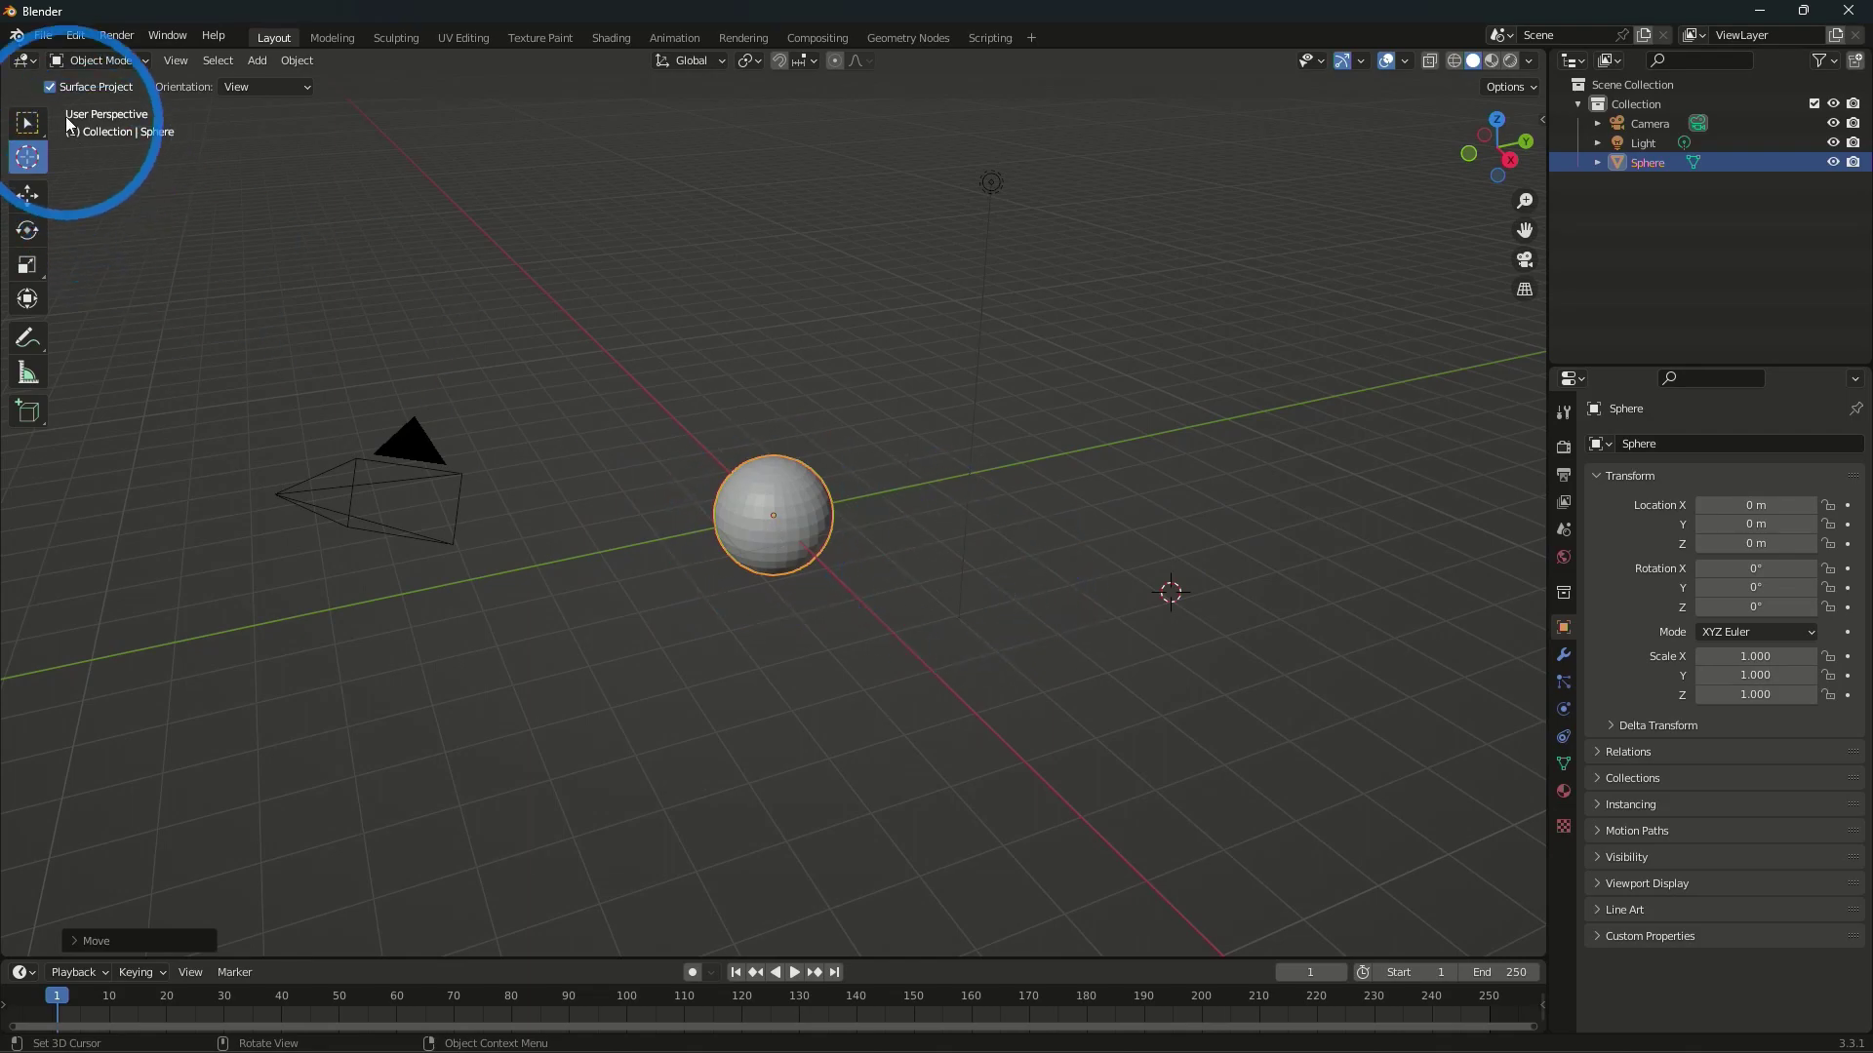
right_click(936, 351)
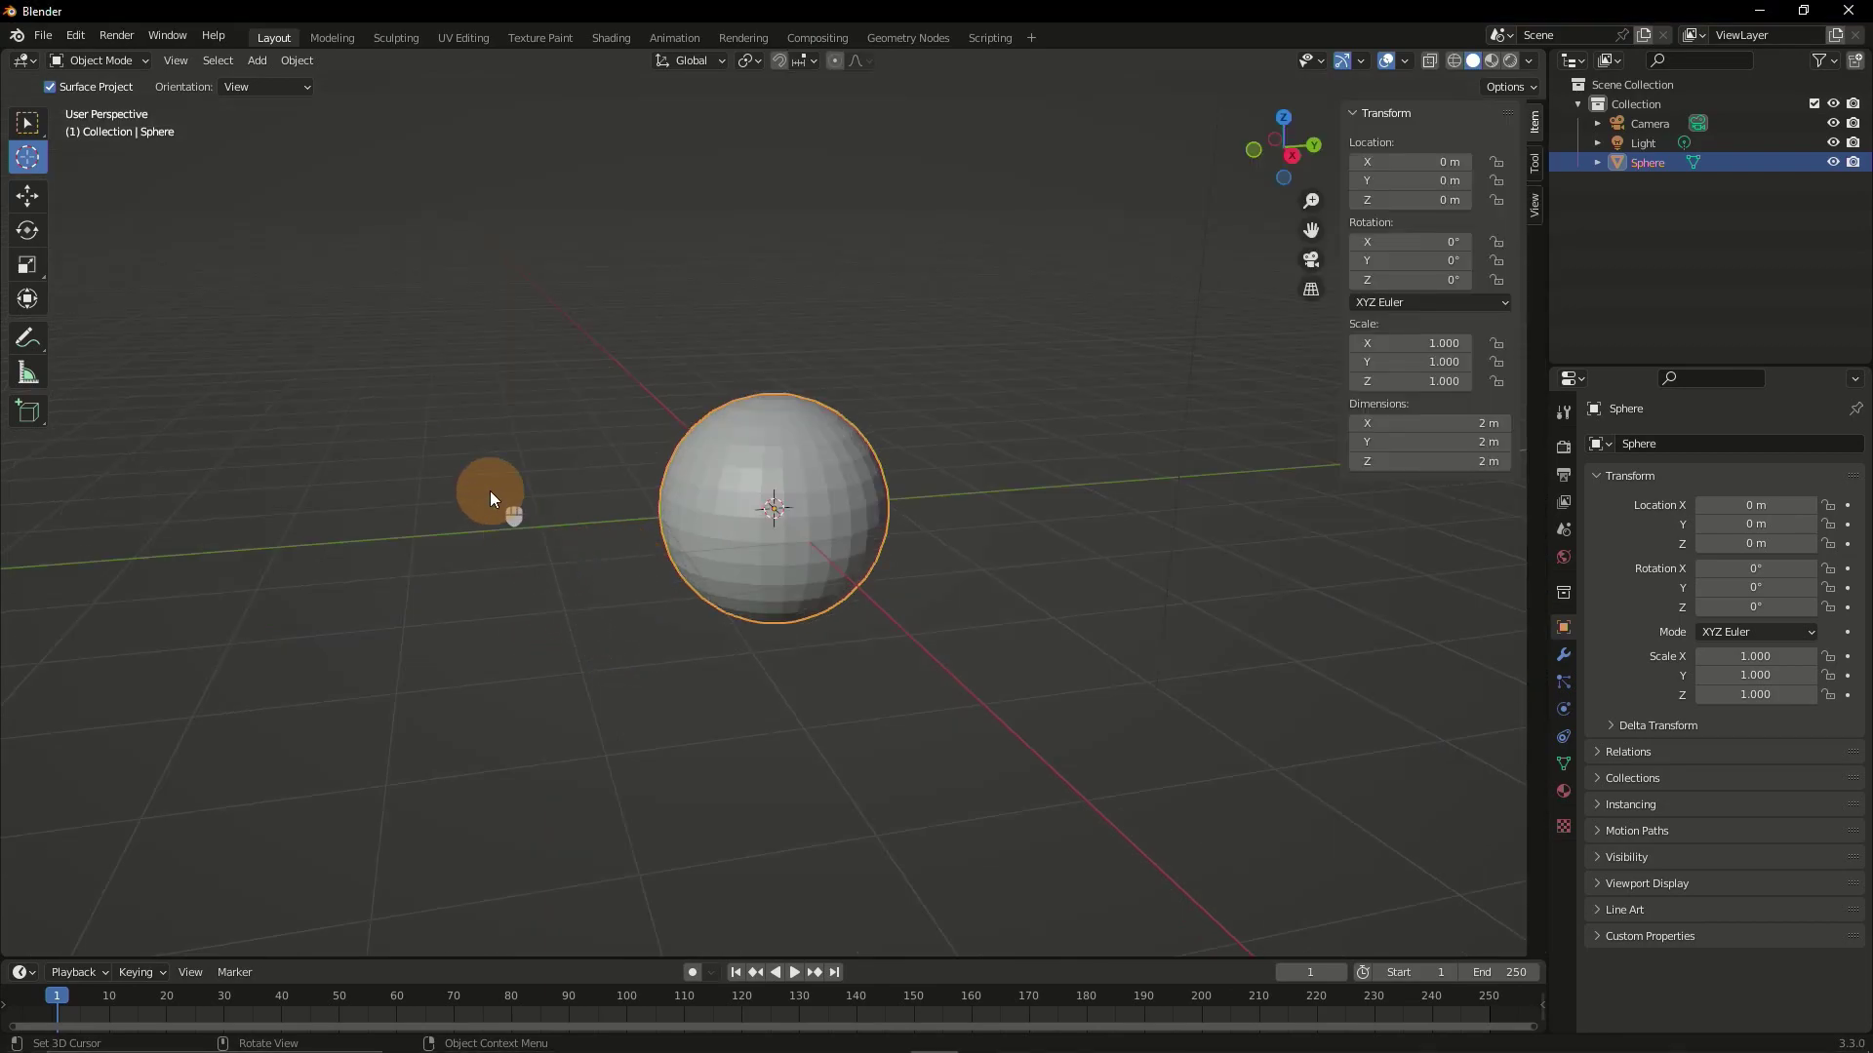
- Add a plane mesh at the 3D cursor and scale it up interactively twice
key("shift+a")
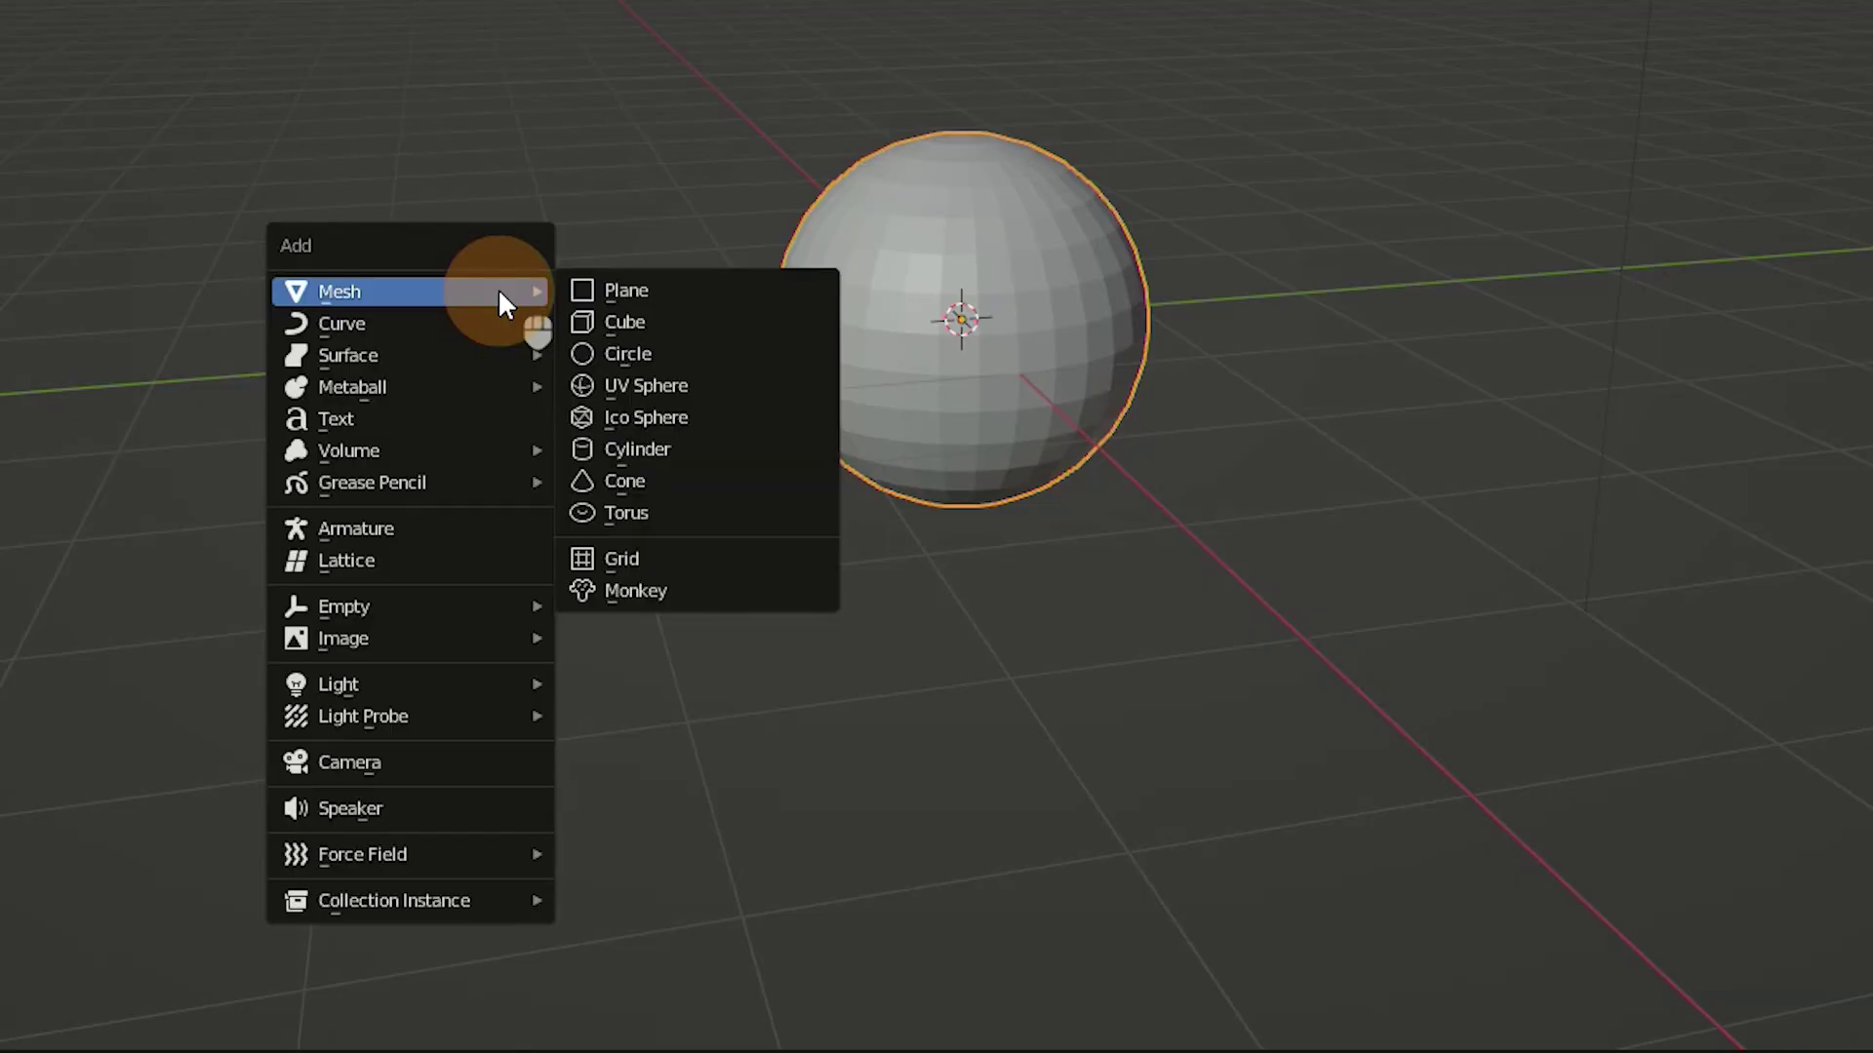
left_click(636, 298)
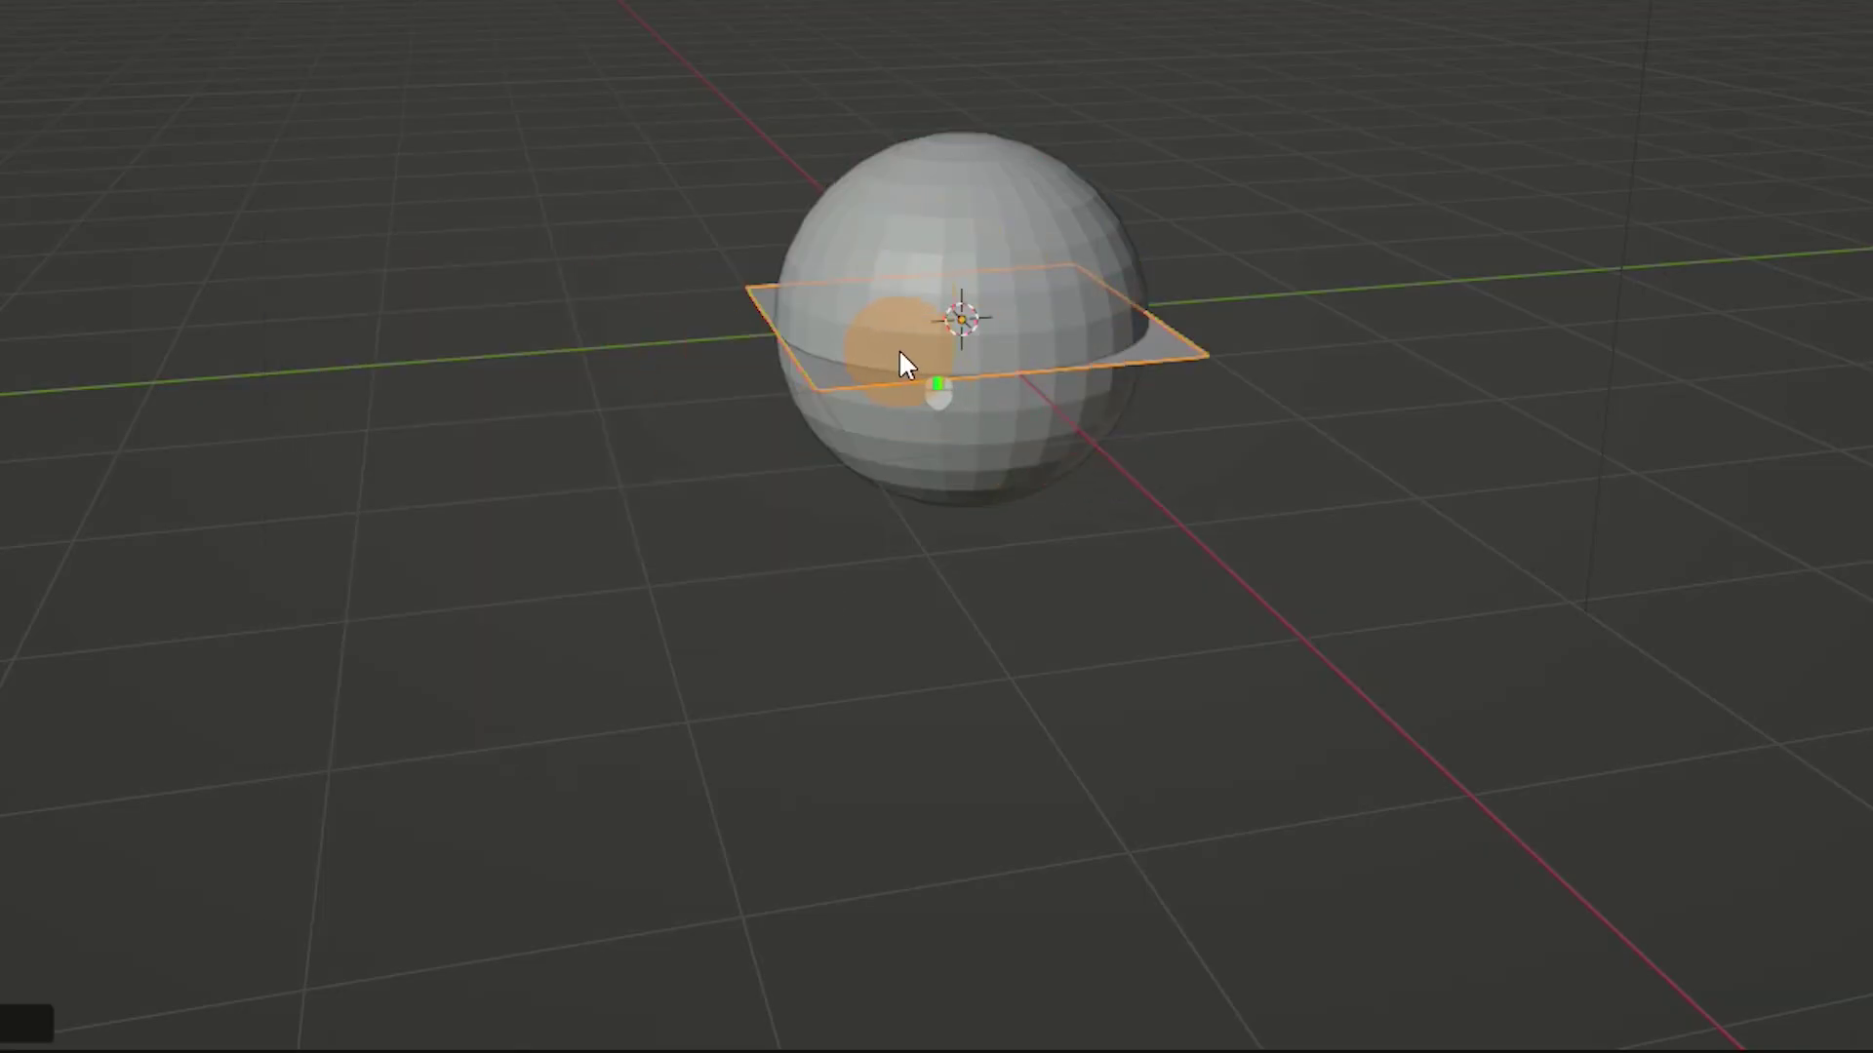
mouse_move(899, 348)
middle_mouse_down()
mouse_move(730, 583)
mouse_move(715, 502)
mouse_move(736, 591)
mouse_move(696, 597)
middle_mouse_up()
scroll(735, 597, "down", 3)
scroll(736, 598, "up", 2)
scroll(687, 586, "down", 3)
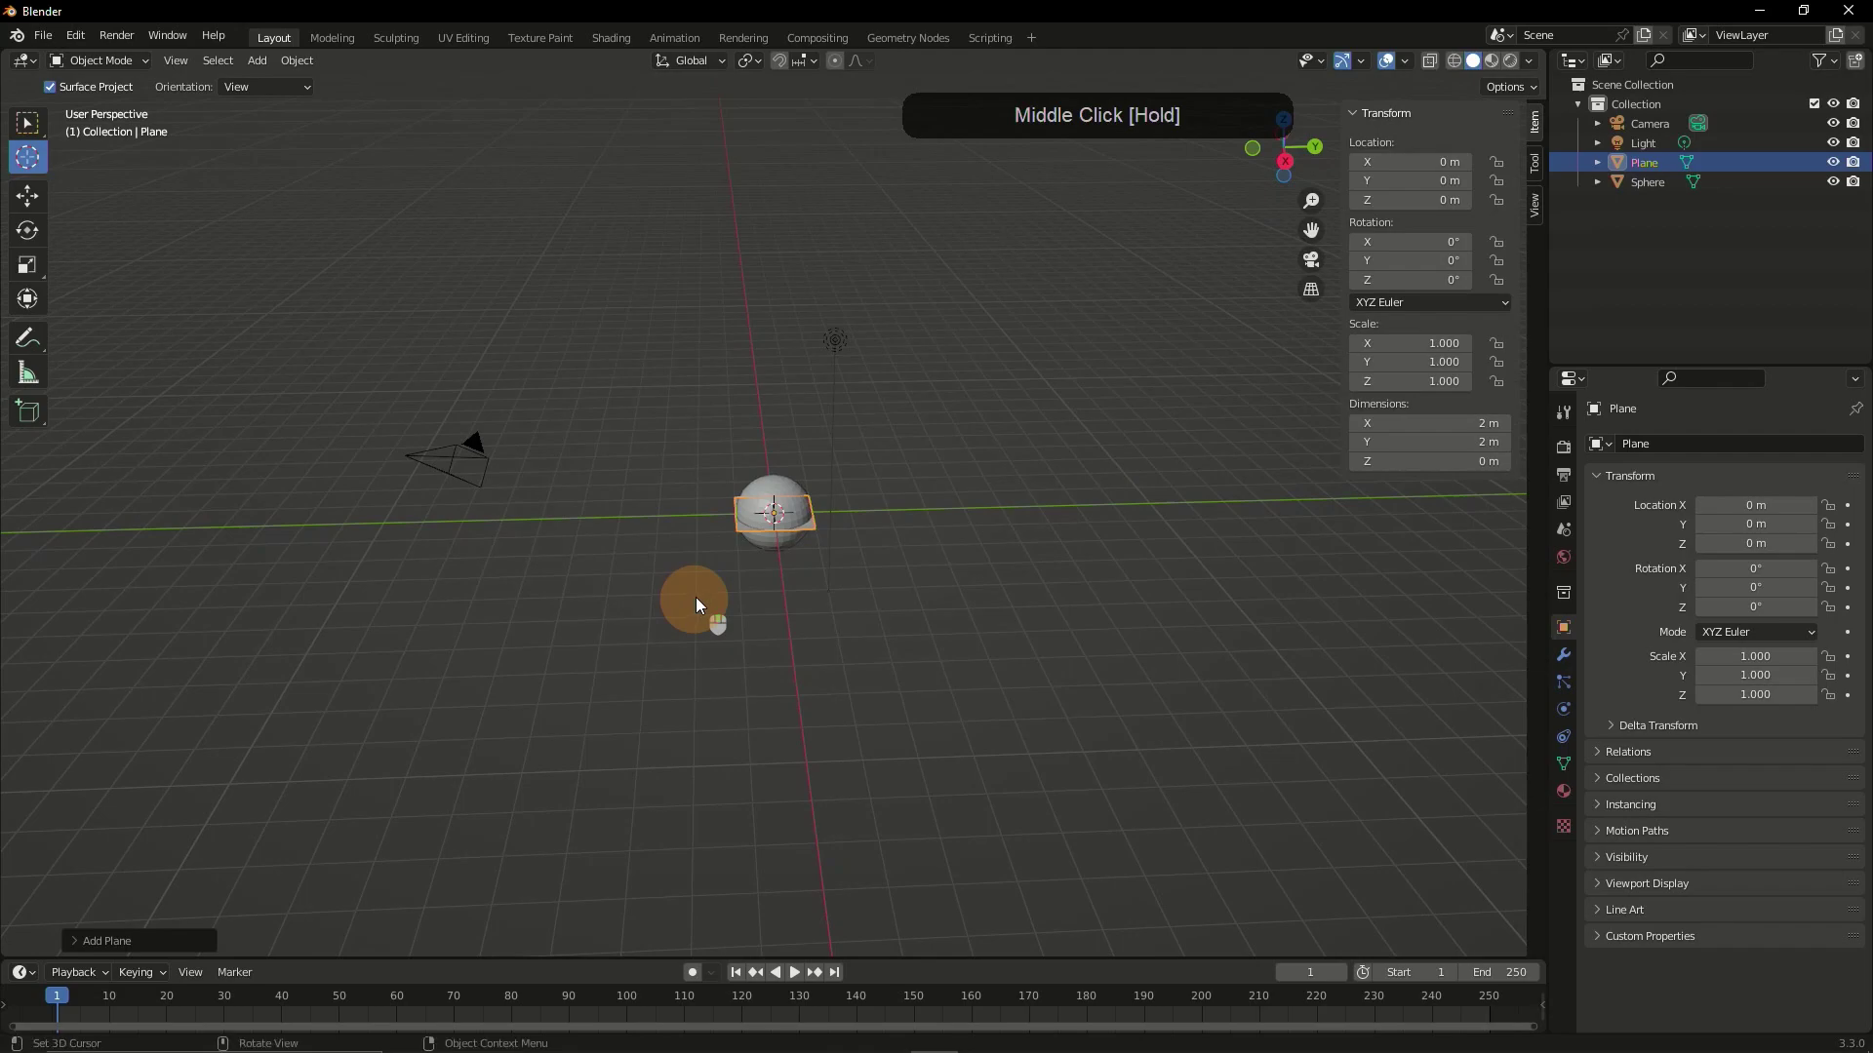
key("s")
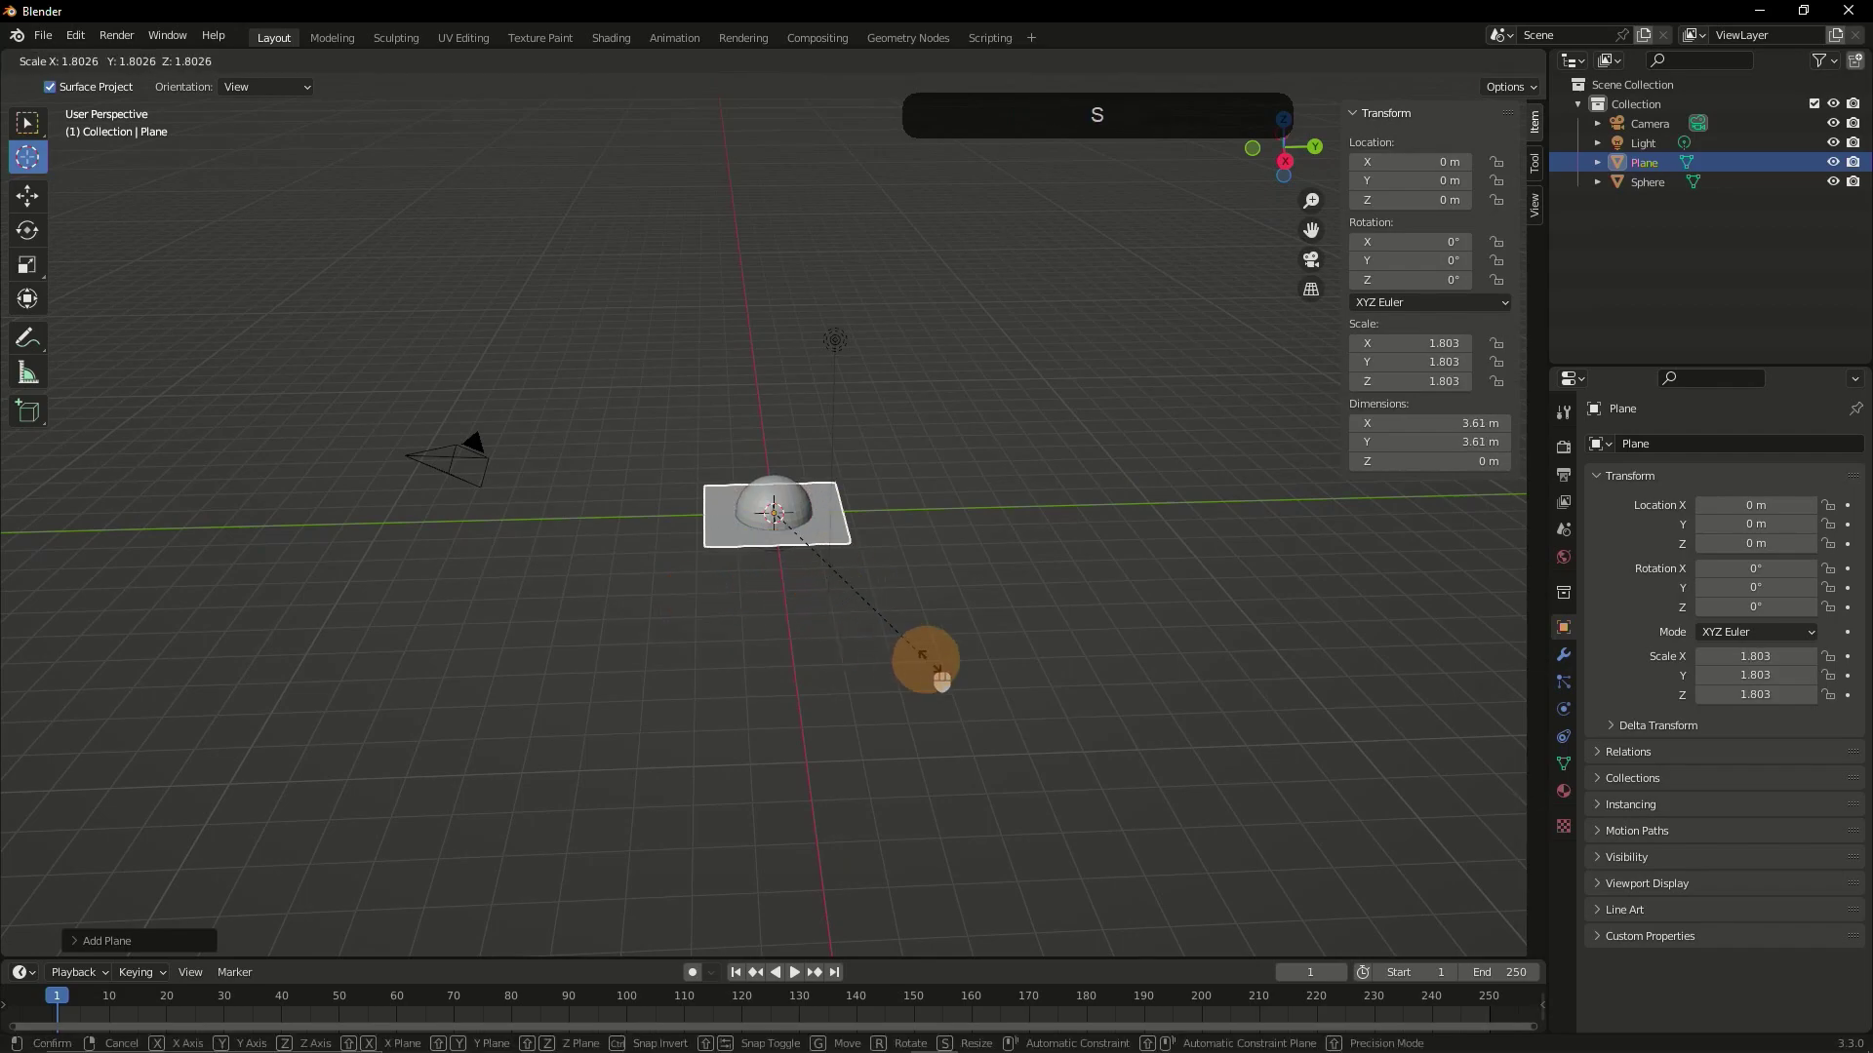
left_click(498, 786)
key("s")
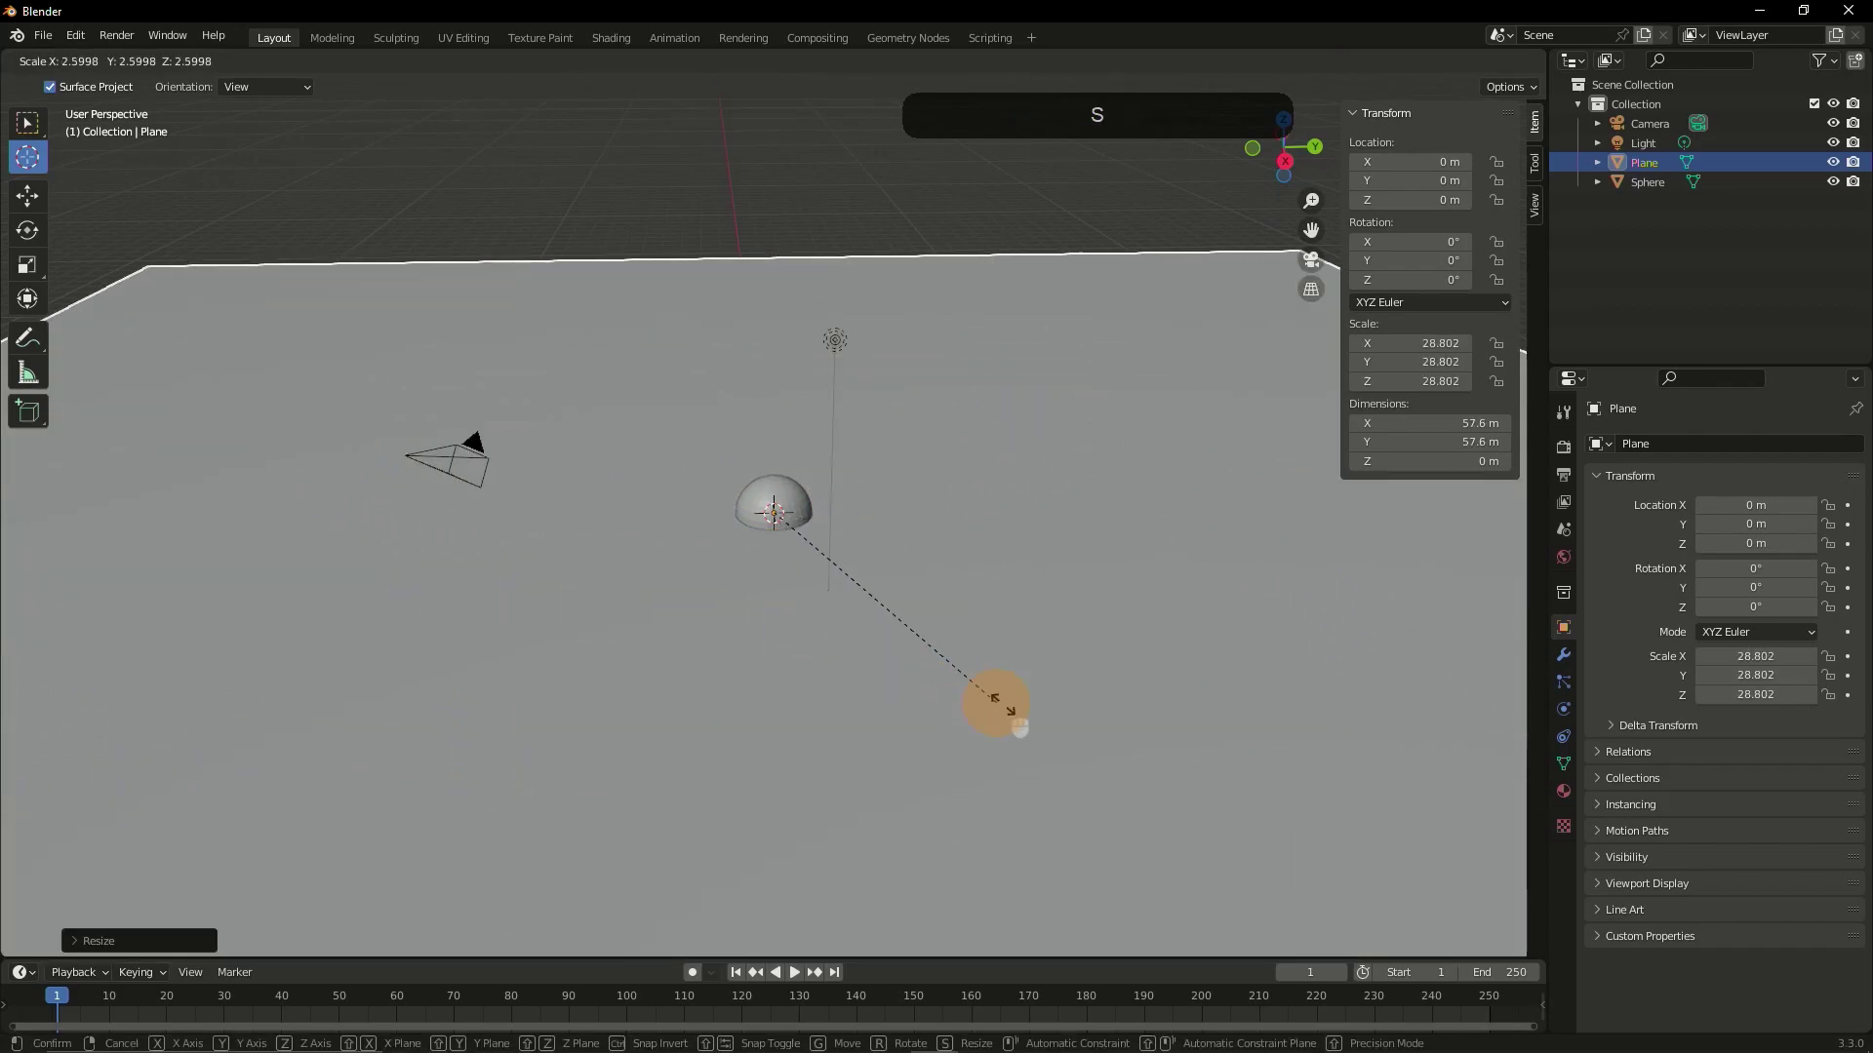
left_click(1051, 722)
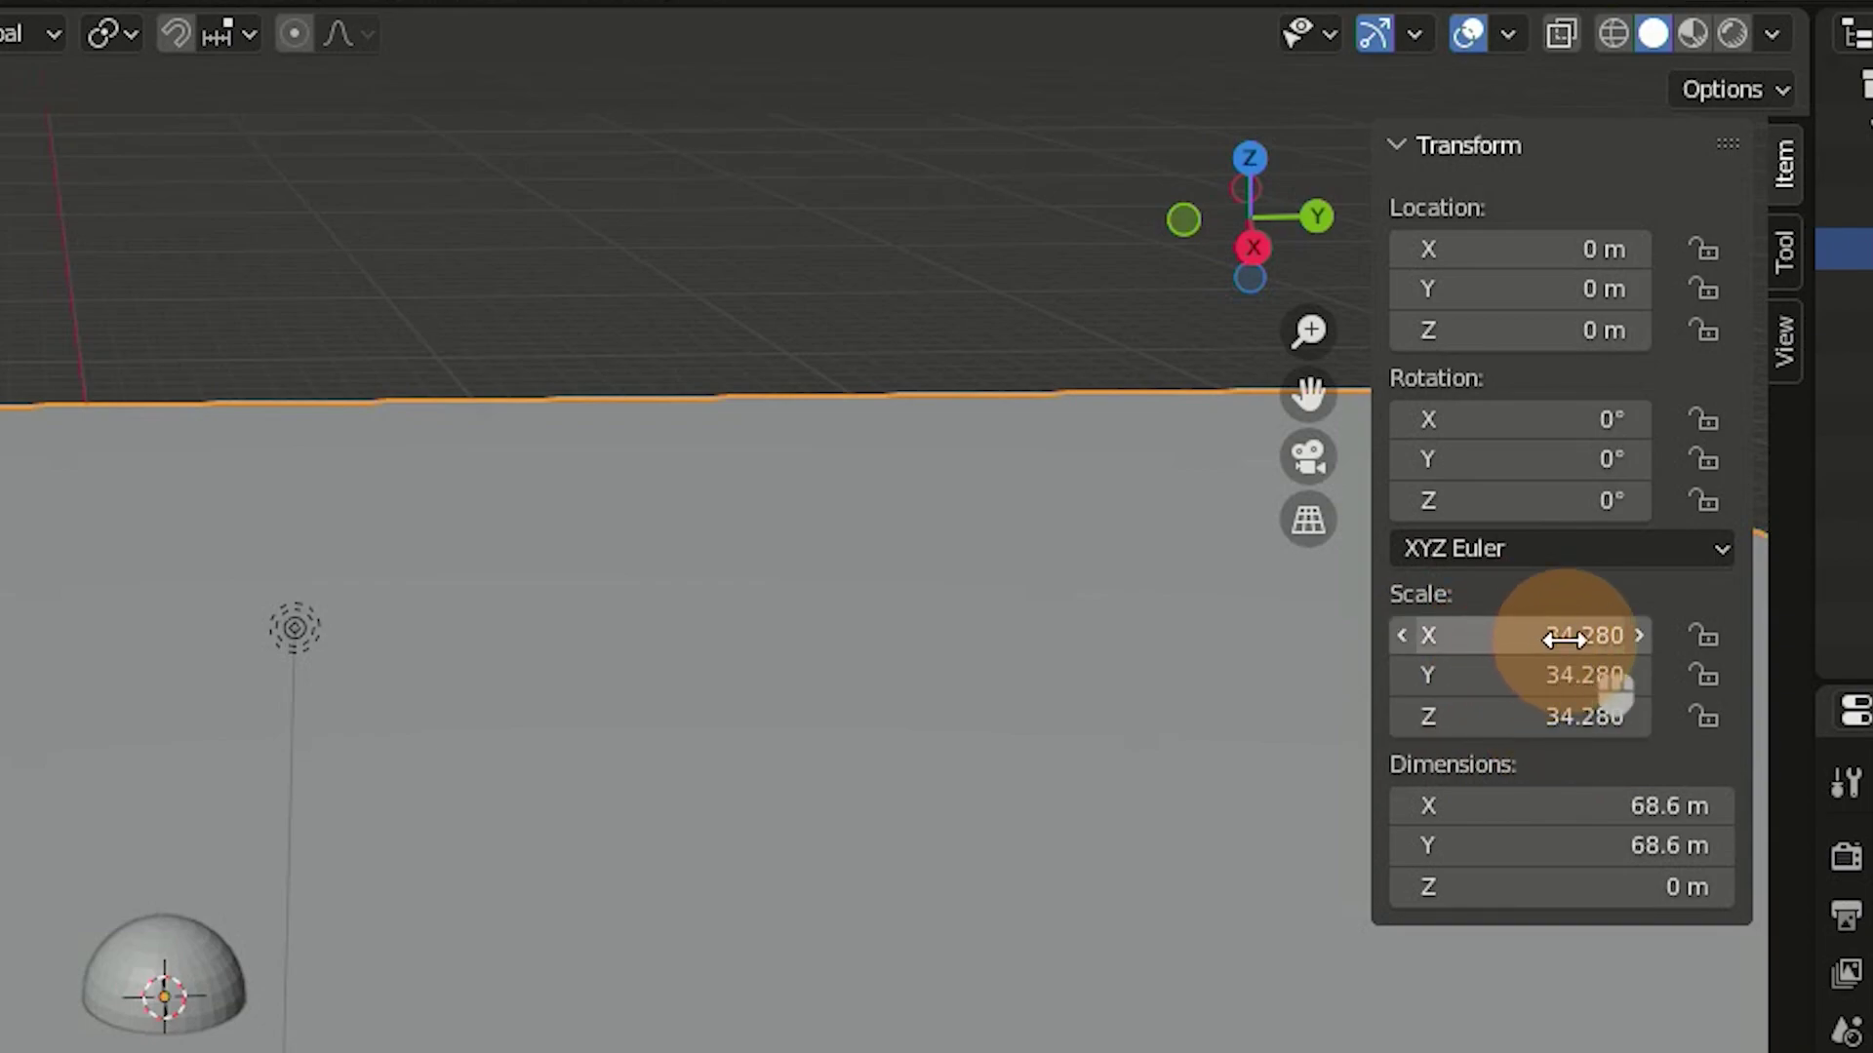
- Set the plane's Scale X, Y and Z to 40 in the sidebar
left_click(1556, 634)
type("4")
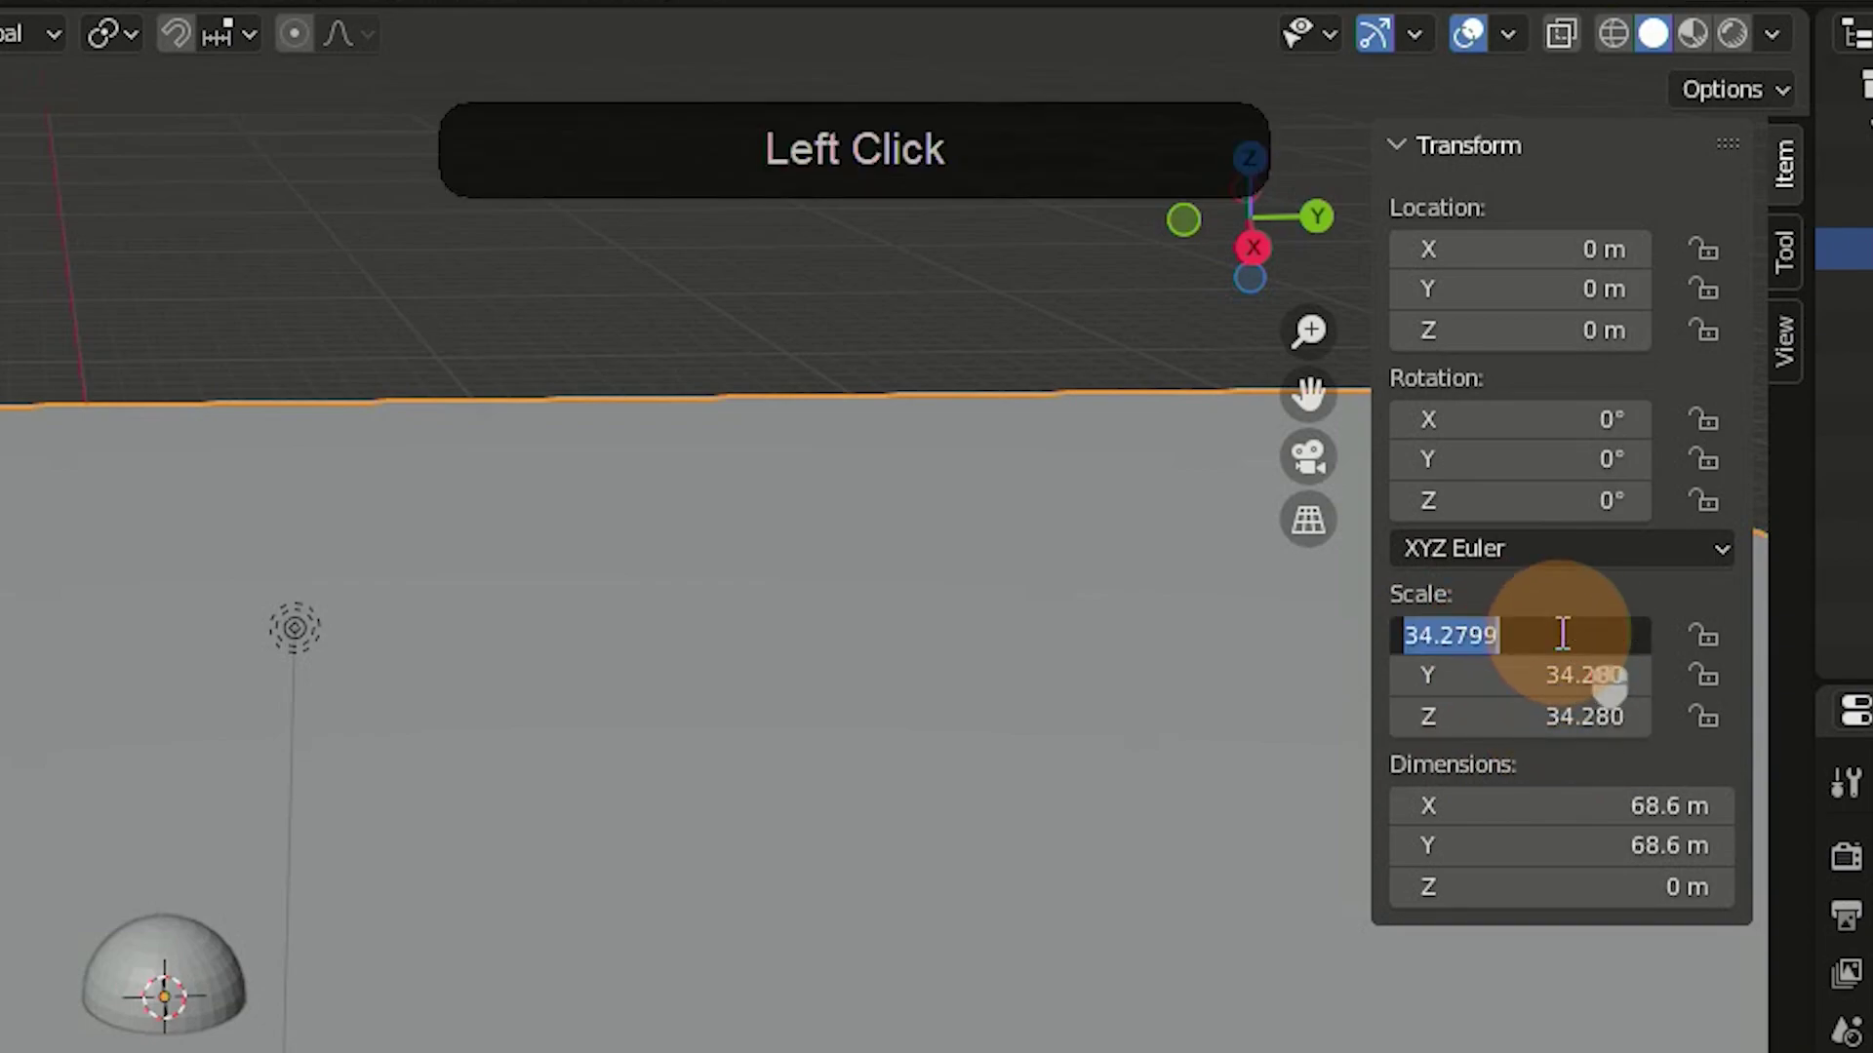
type("0")
left_click(1587, 724)
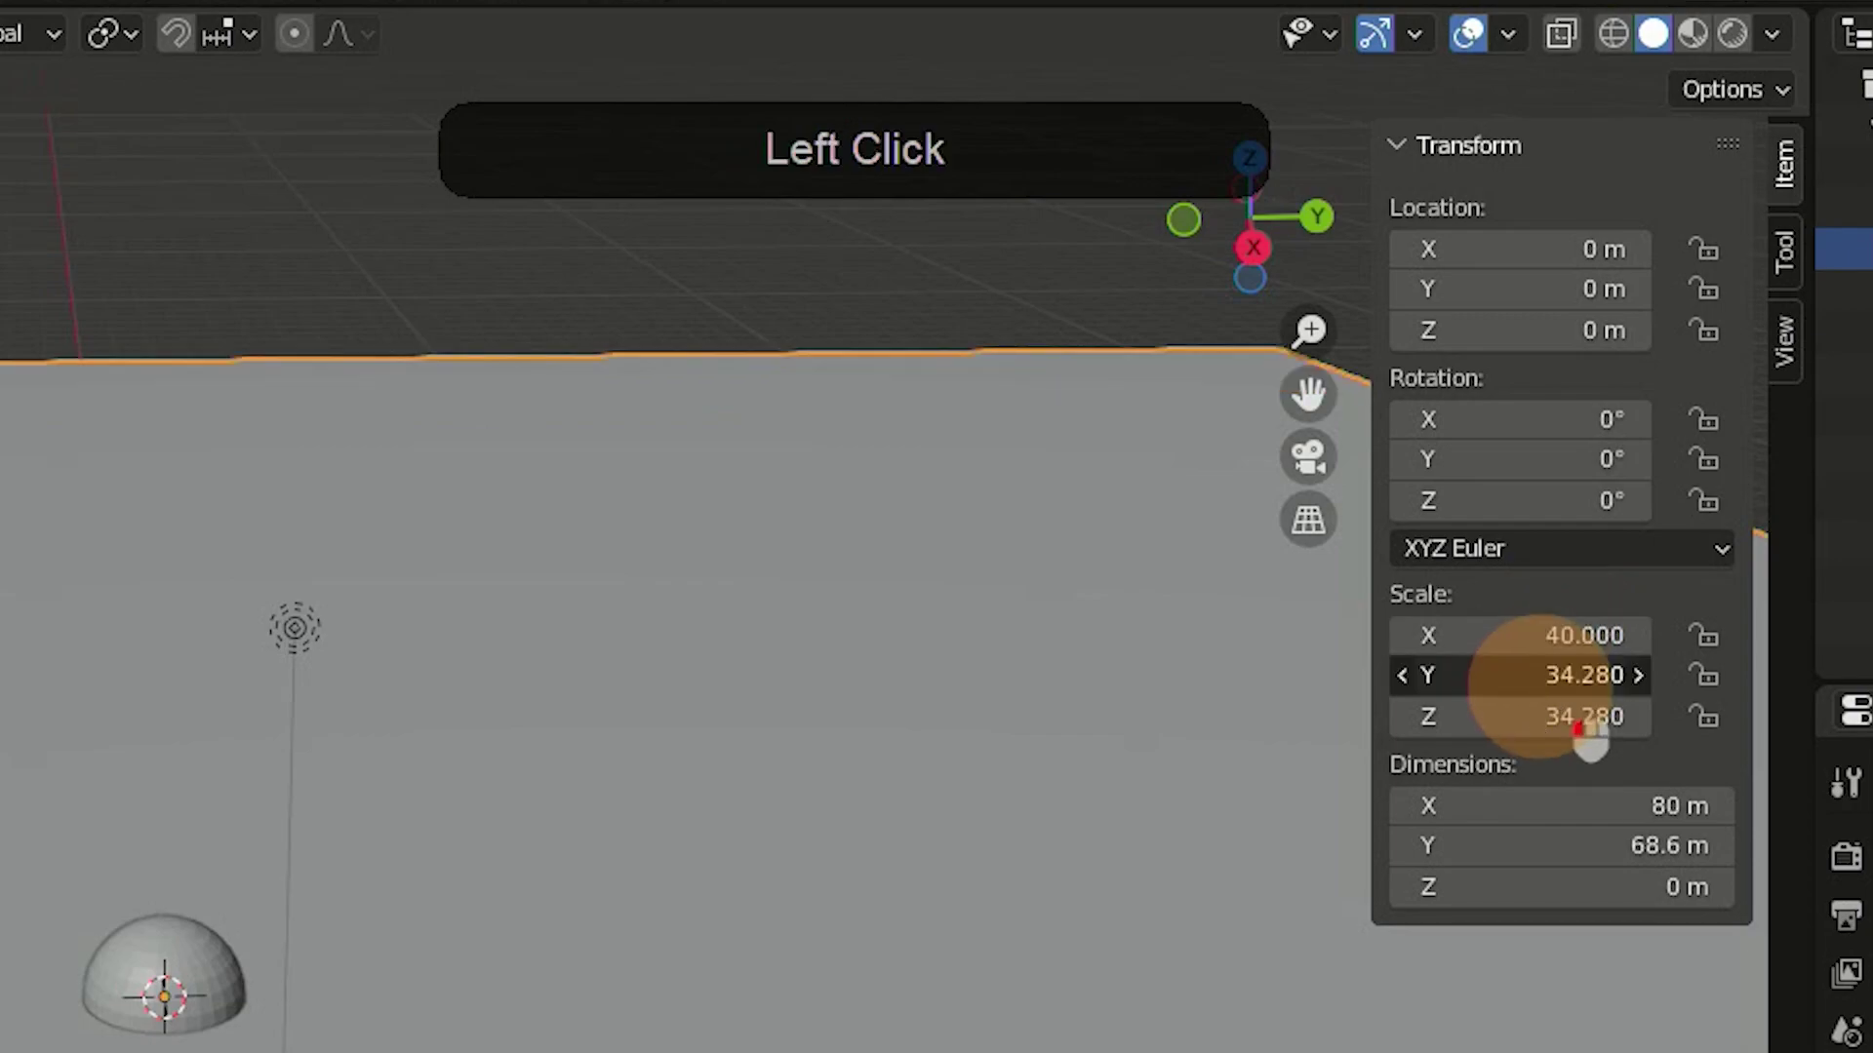
type("40")
left_click(1546, 714)
type("40")
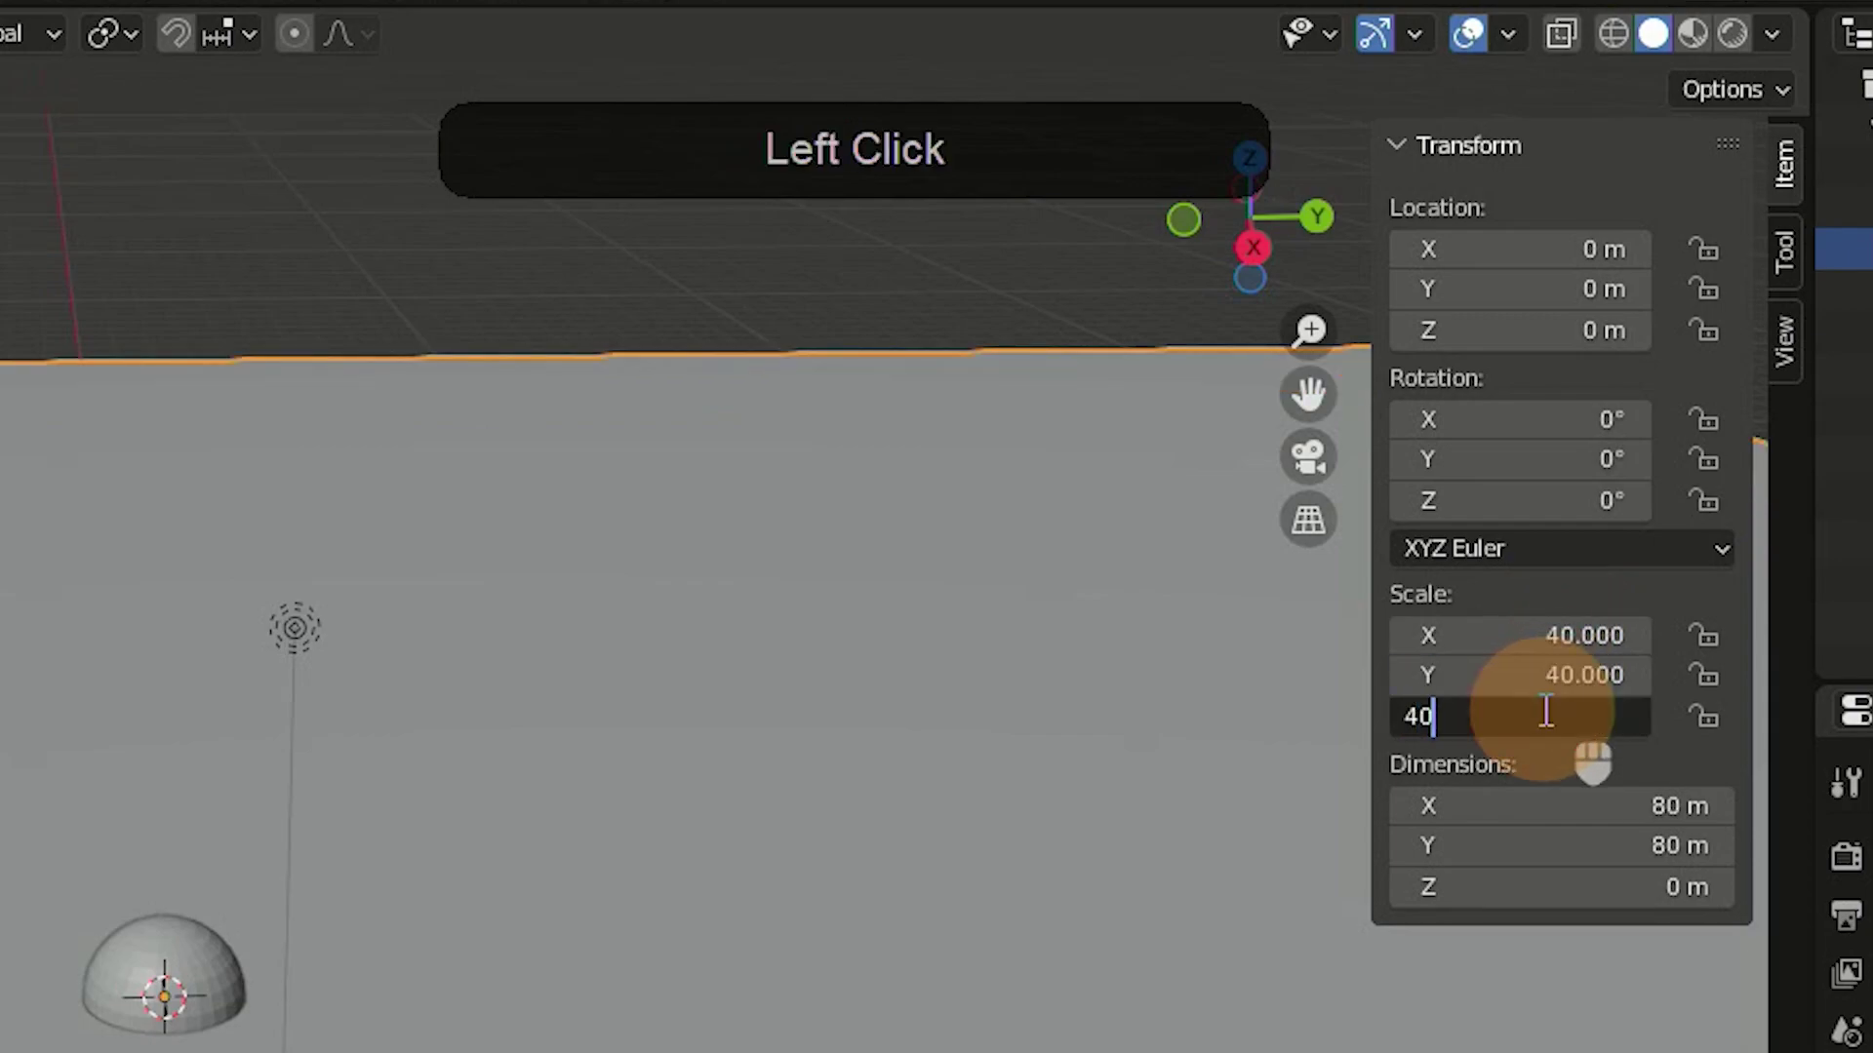
left_click(1546, 674)
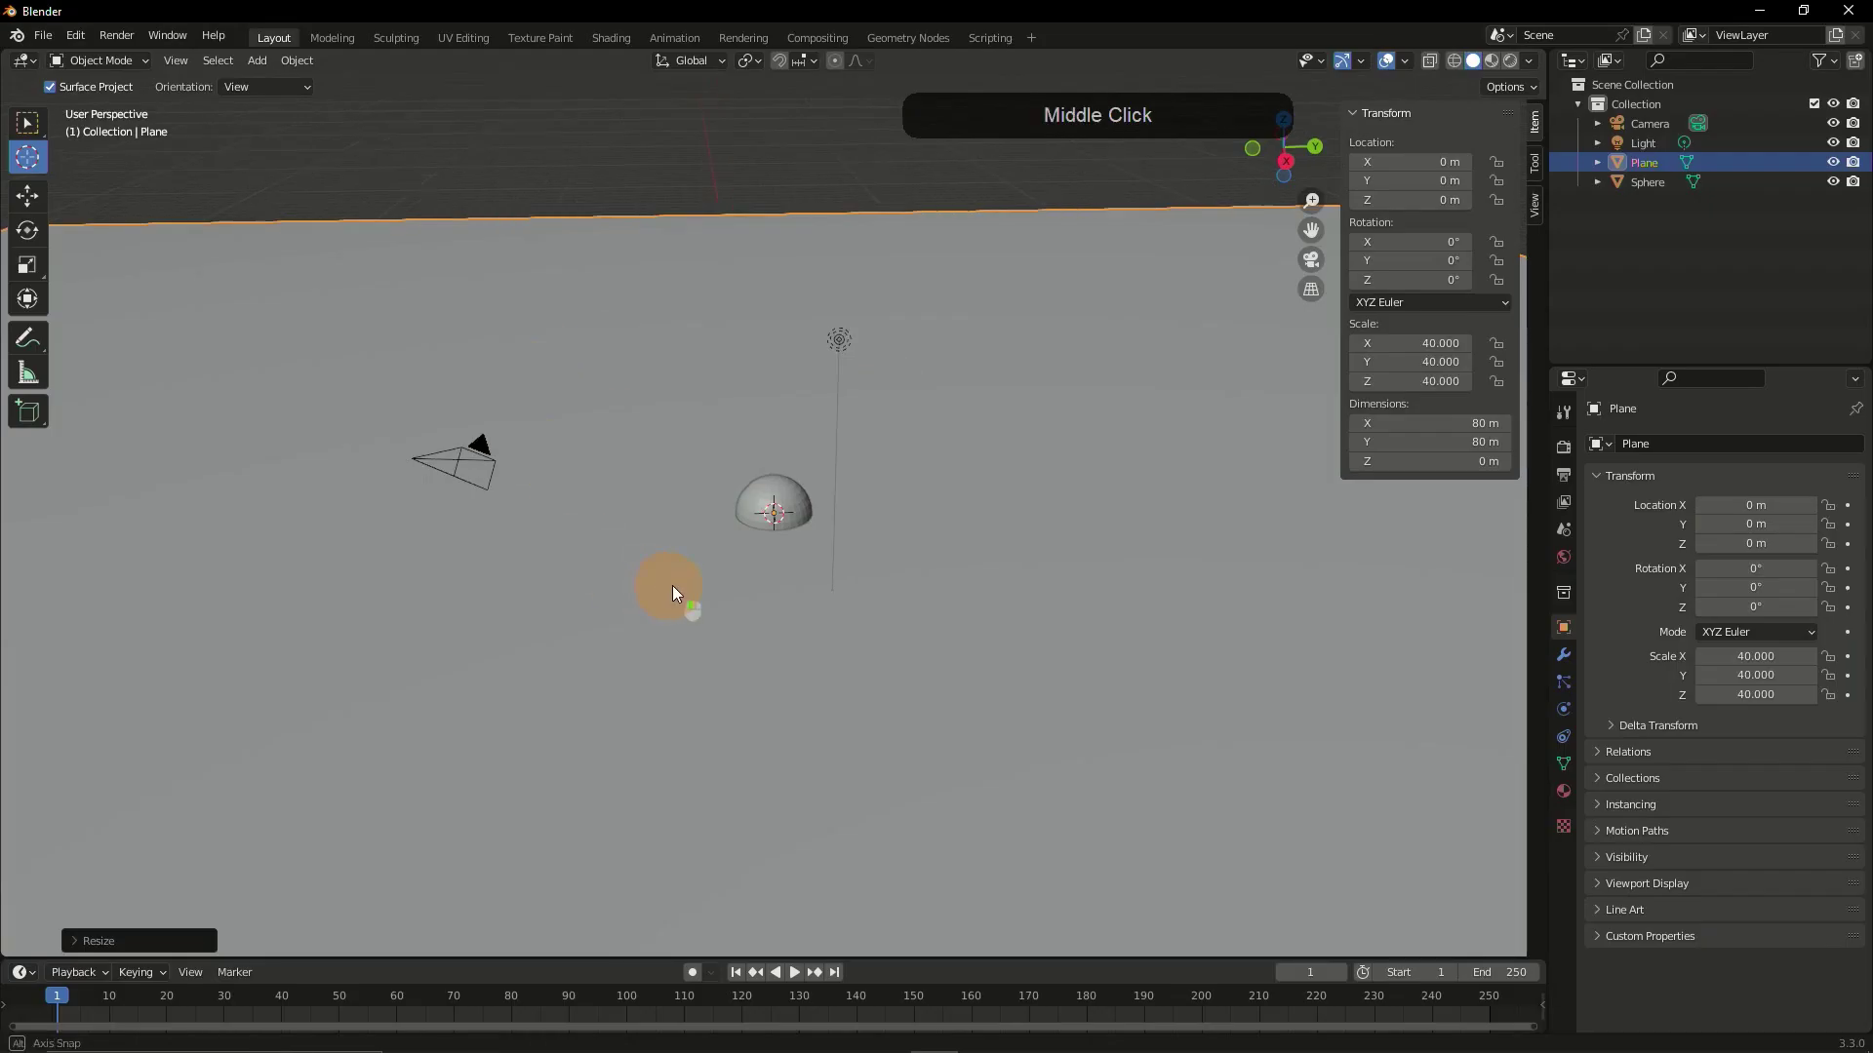
mouse_move(671, 586)
middle_mouse_down()
mouse_move(732, 566)
mouse_move(686, 562)
middle_mouse_up()
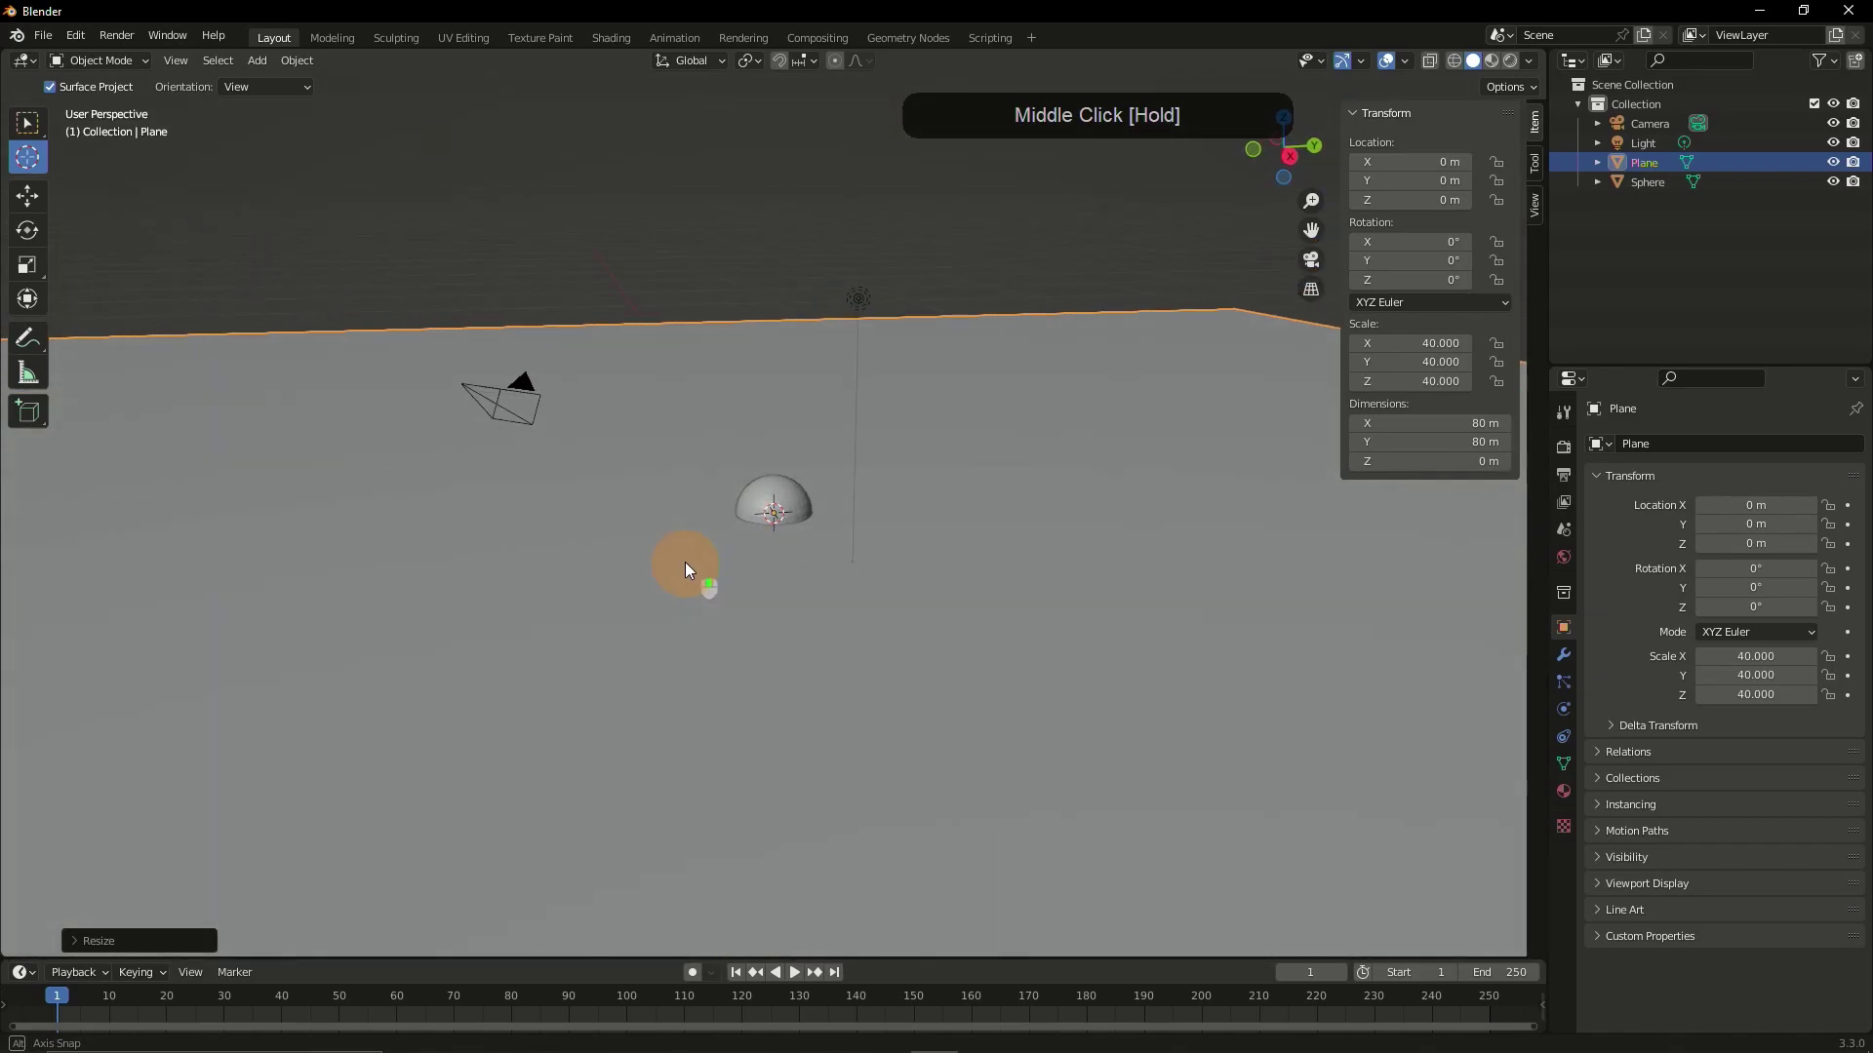
scroll(674, 671, "down", 2)
scroll(791, 596, "down", 2)
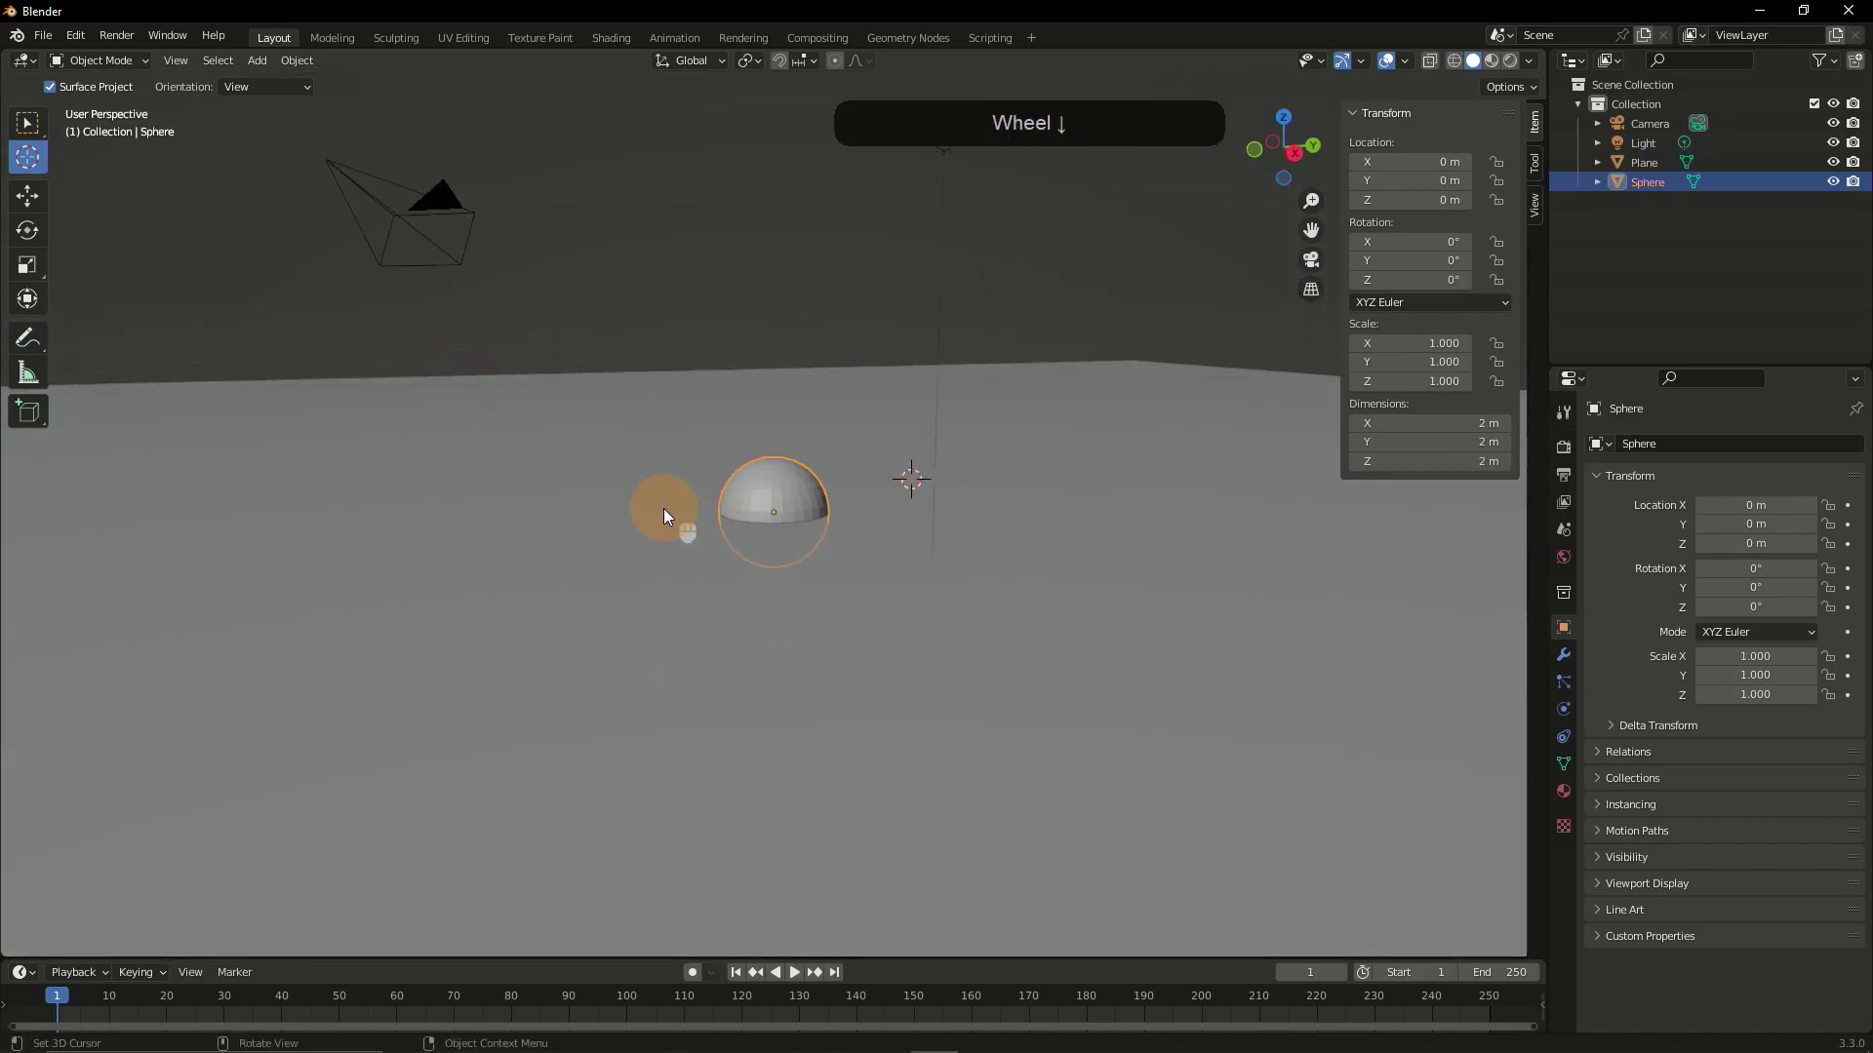
- Reposition the 3D cursor, then box-select the sphere instead of the plane
mouse_move(719, 443)
middle_mouse_down()
mouse_move(726, 467)
mouse_move(703, 456)
middle_mouse_up()
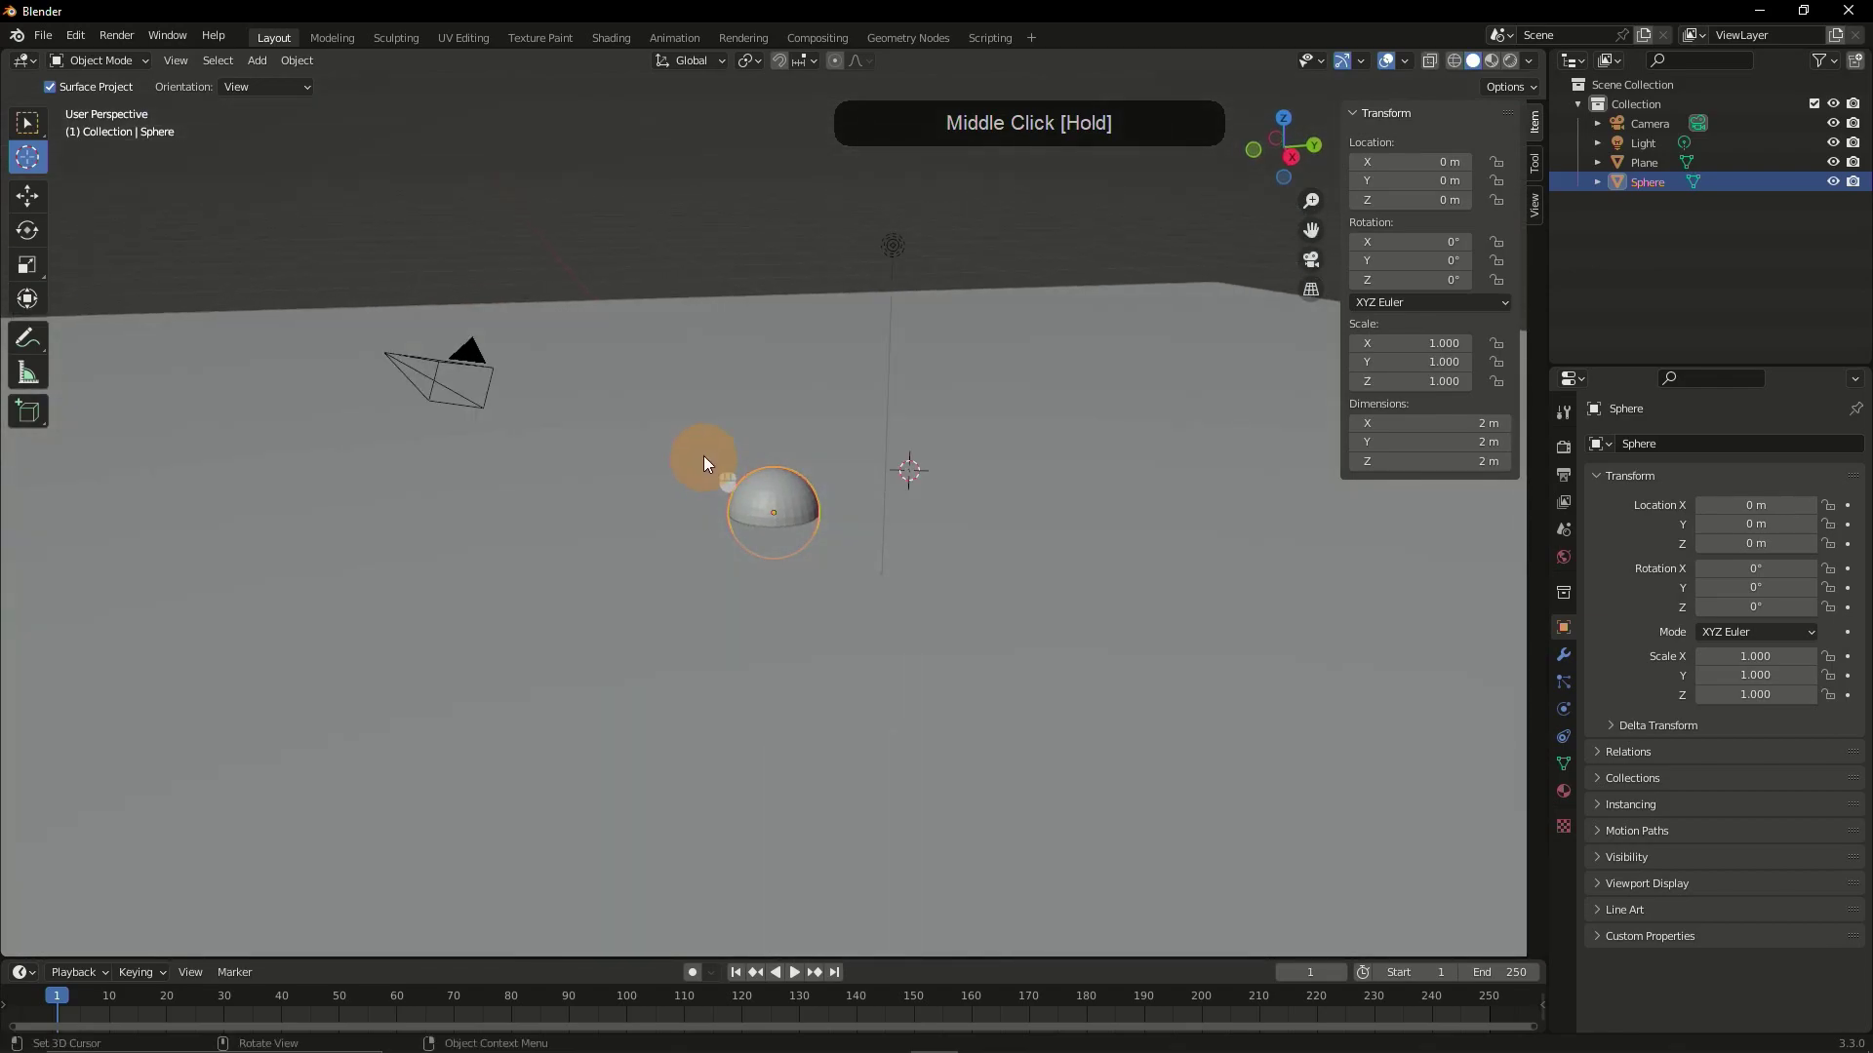
left_click(682, 438)
left_click(806, 390)
left_click(977, 510)
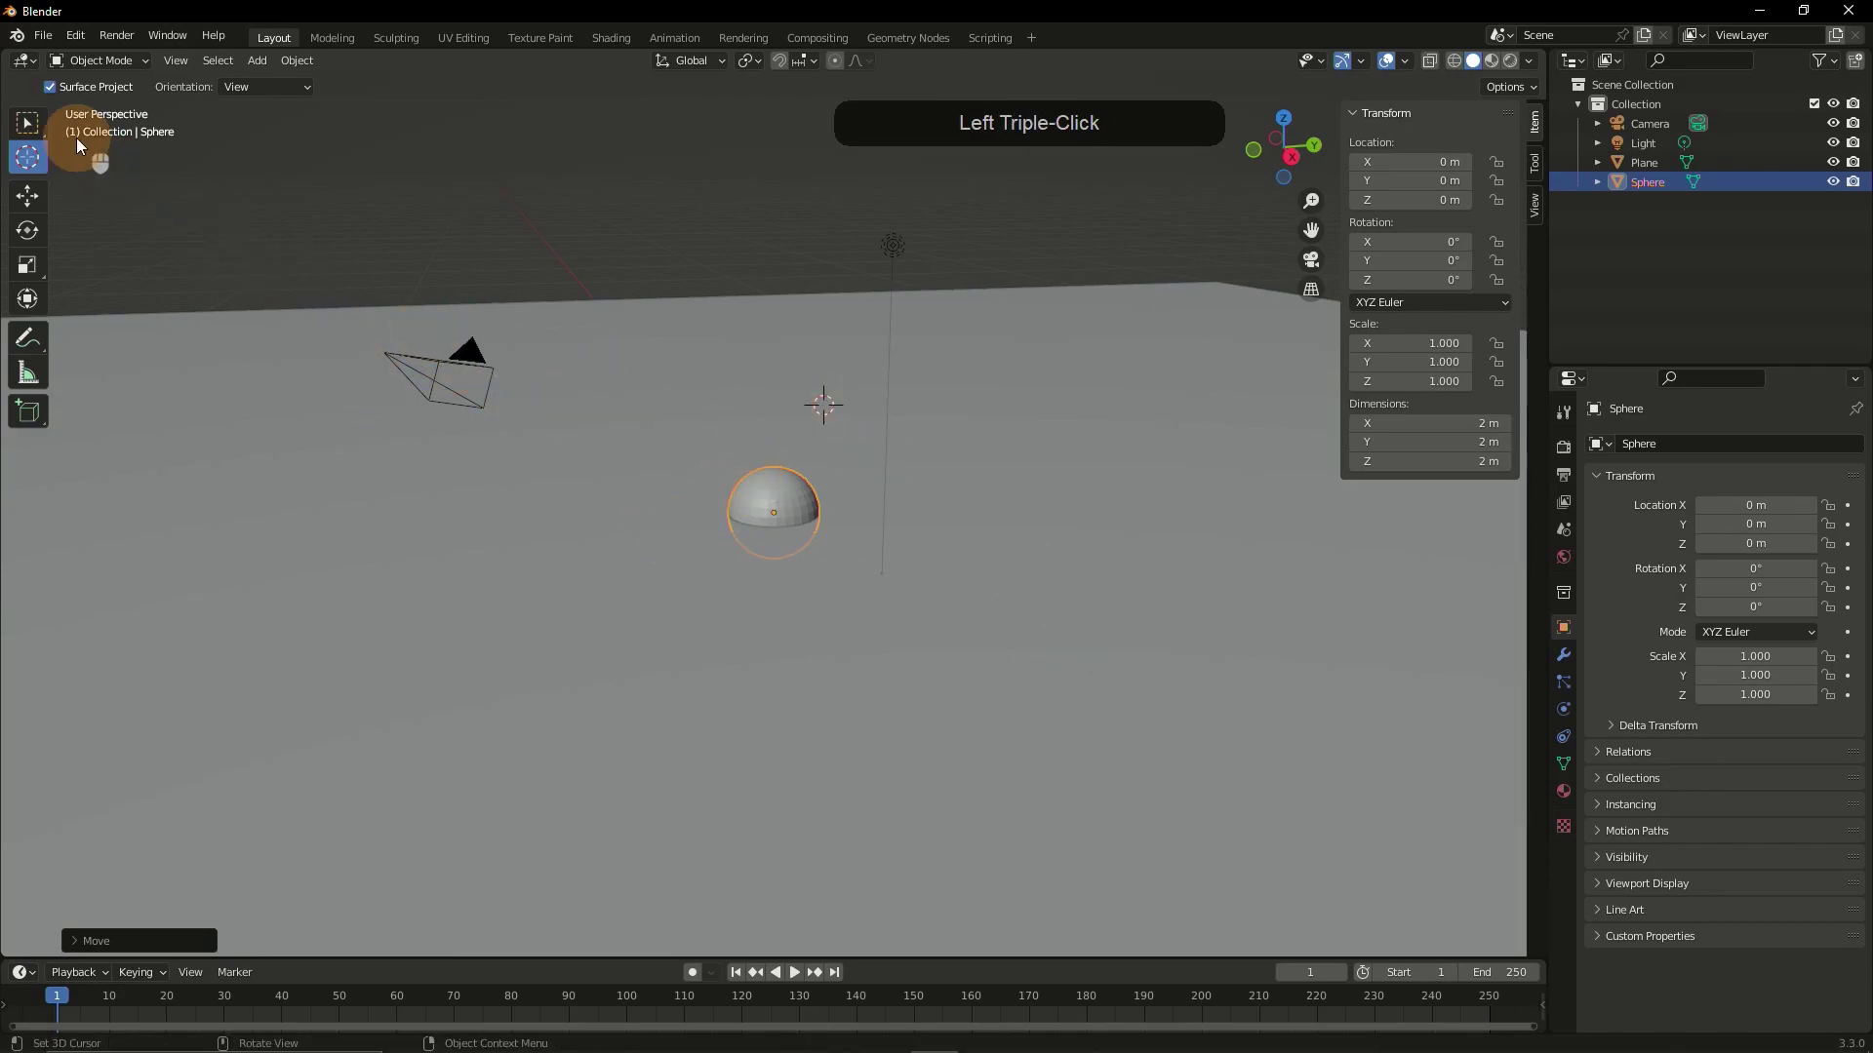
left_click(30, 123)
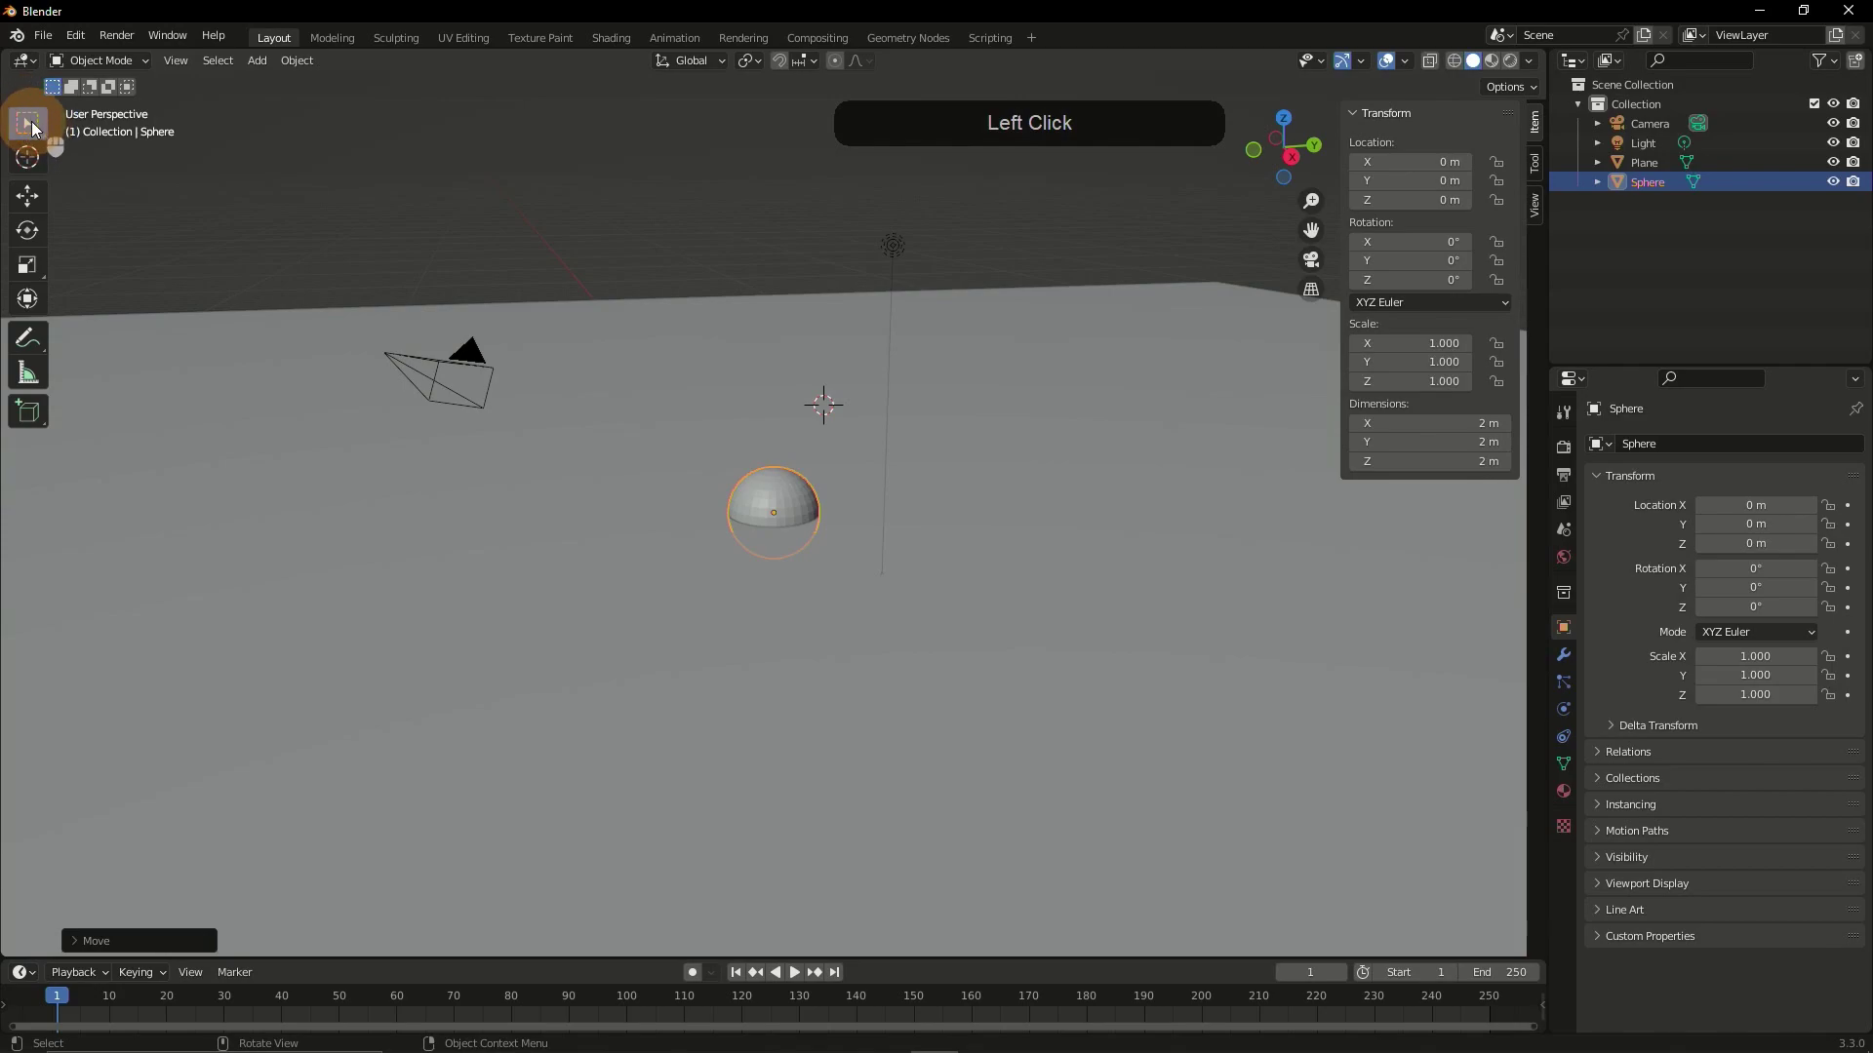
left_click(523, 439)
left_click(781, 486)
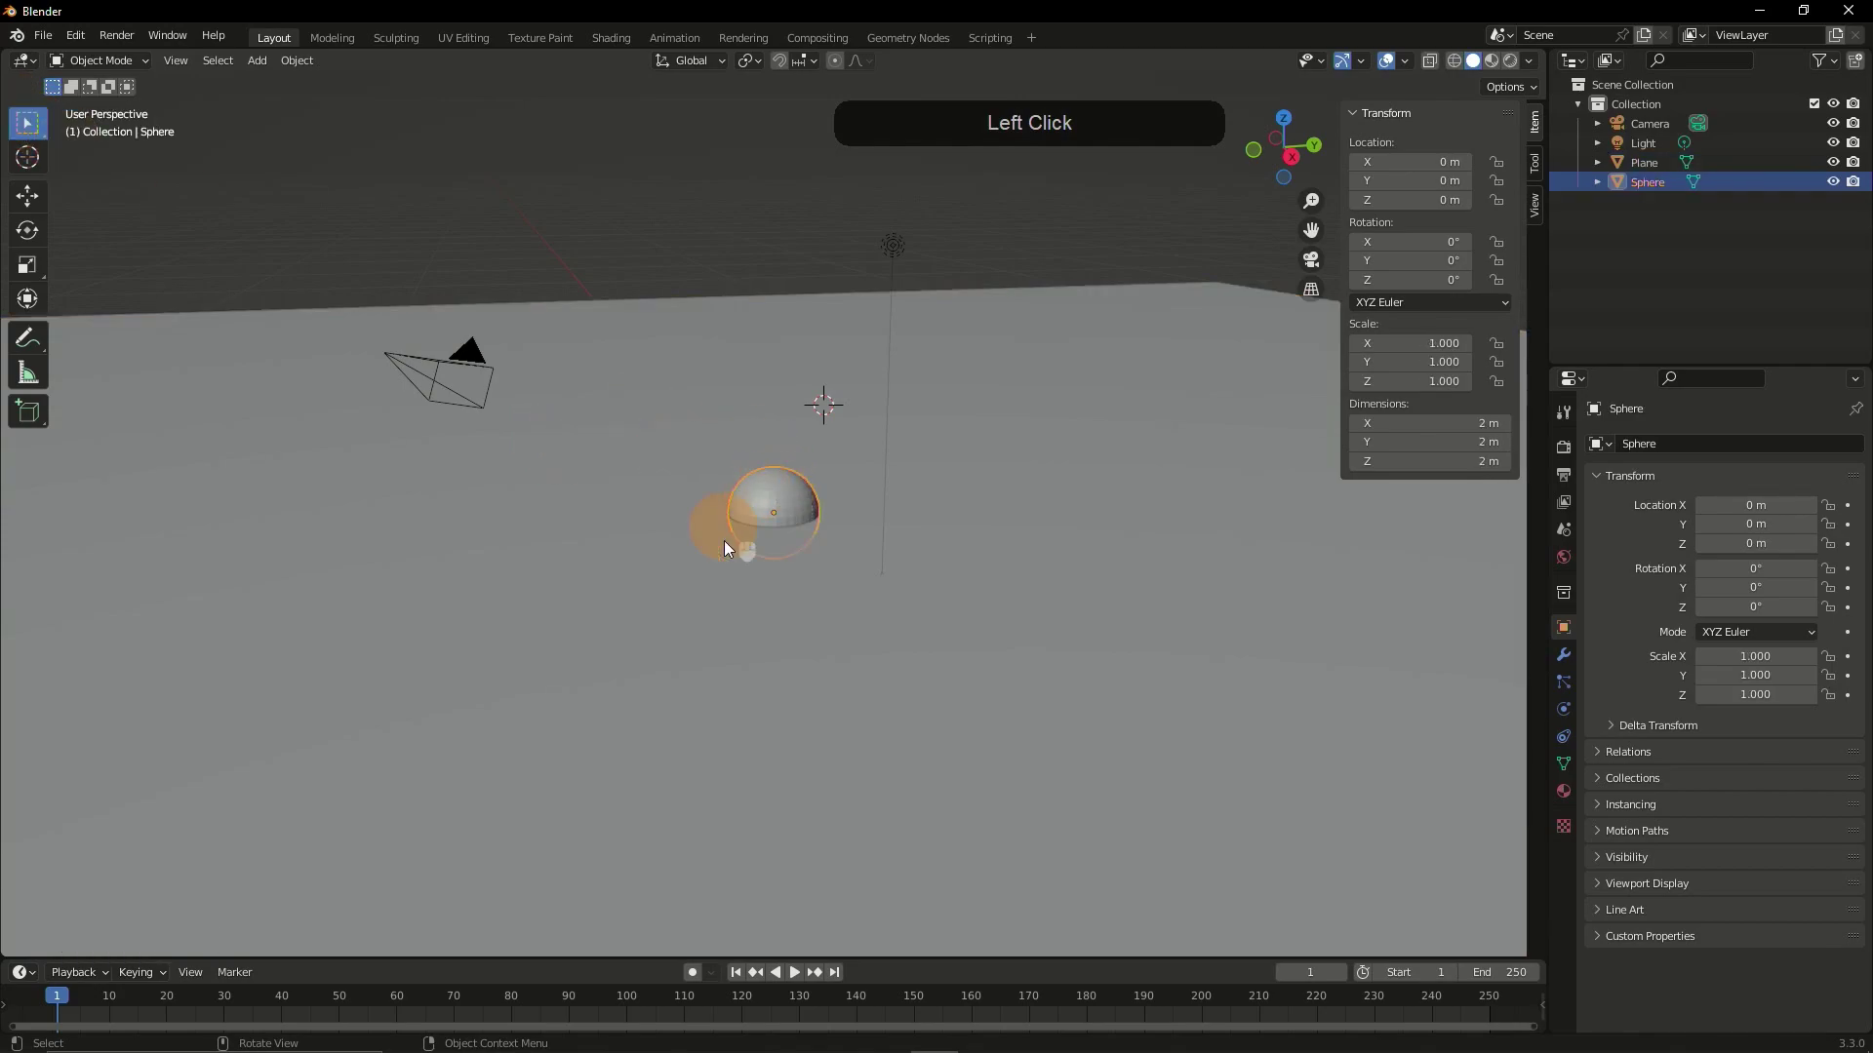
left_click_drag(765, 465, 870, 570)
- Move the sphere along Z, check it from several angles, and start another move
middle_click_drag(766, 568, 763, 554)
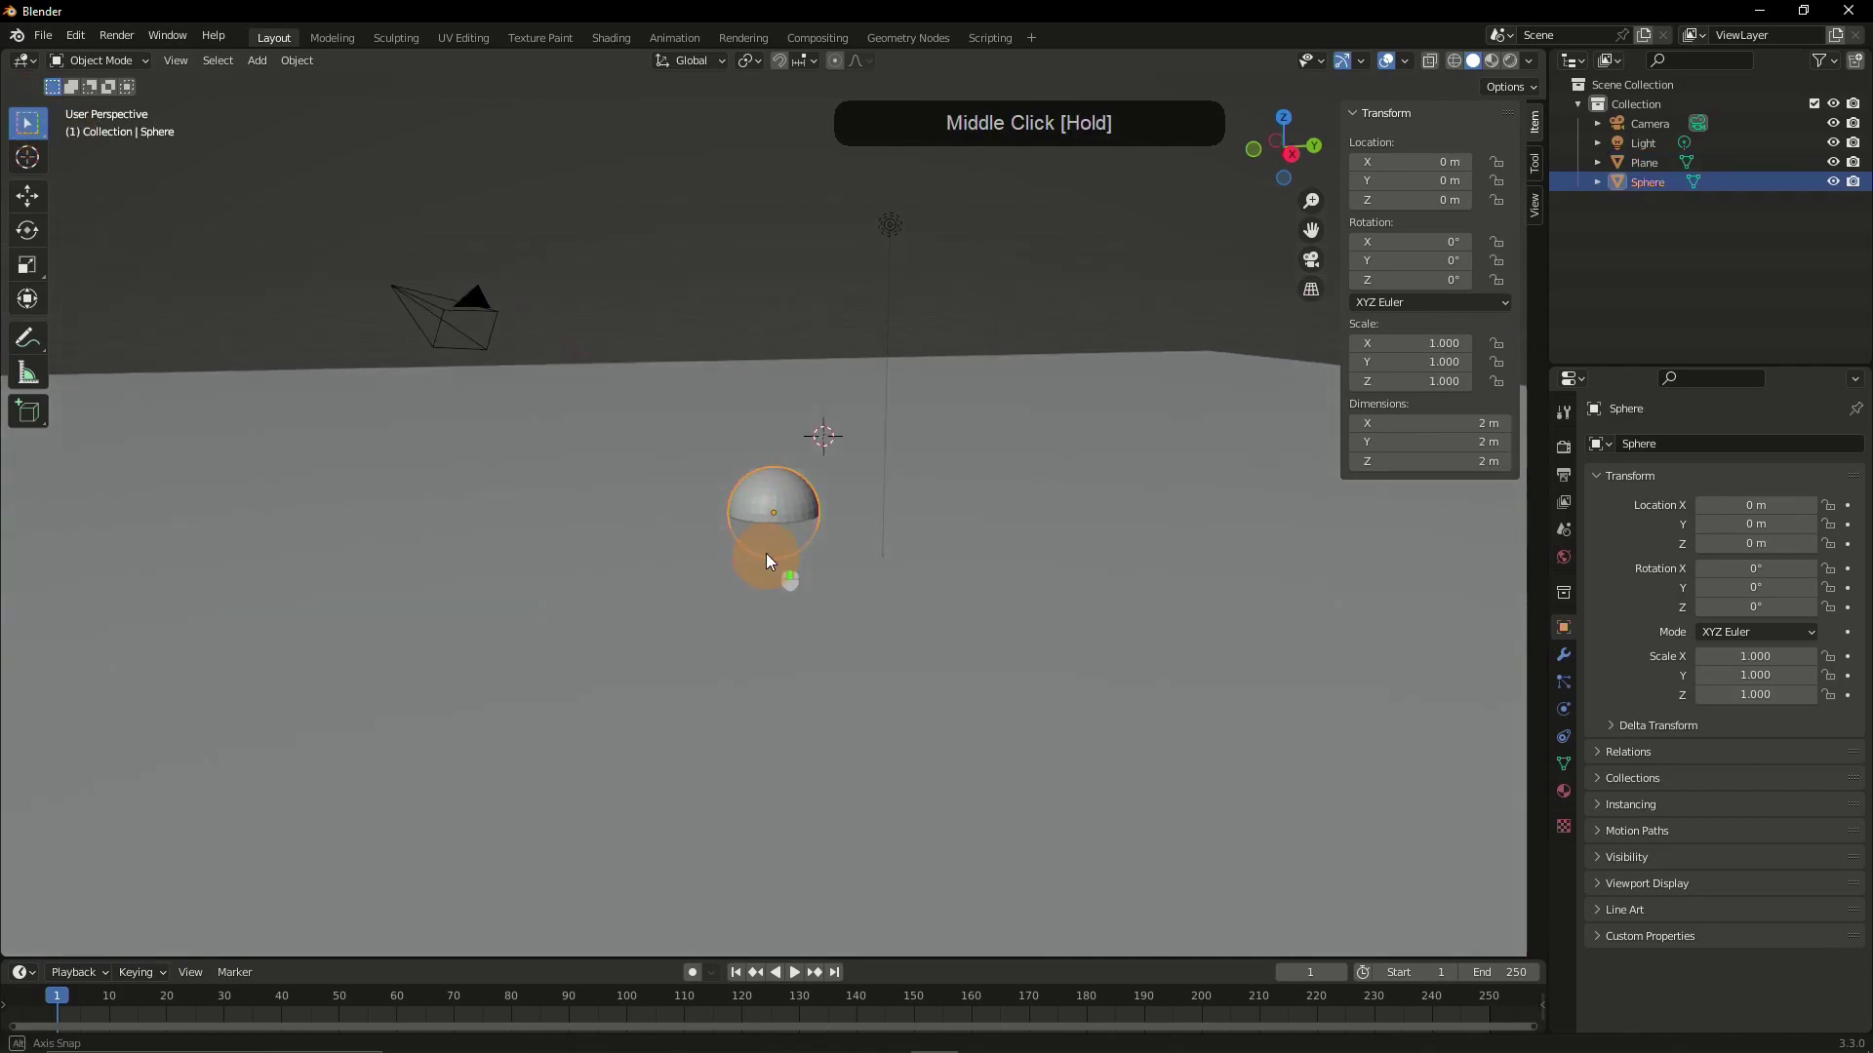
scroll(763, 553, "up", 1)
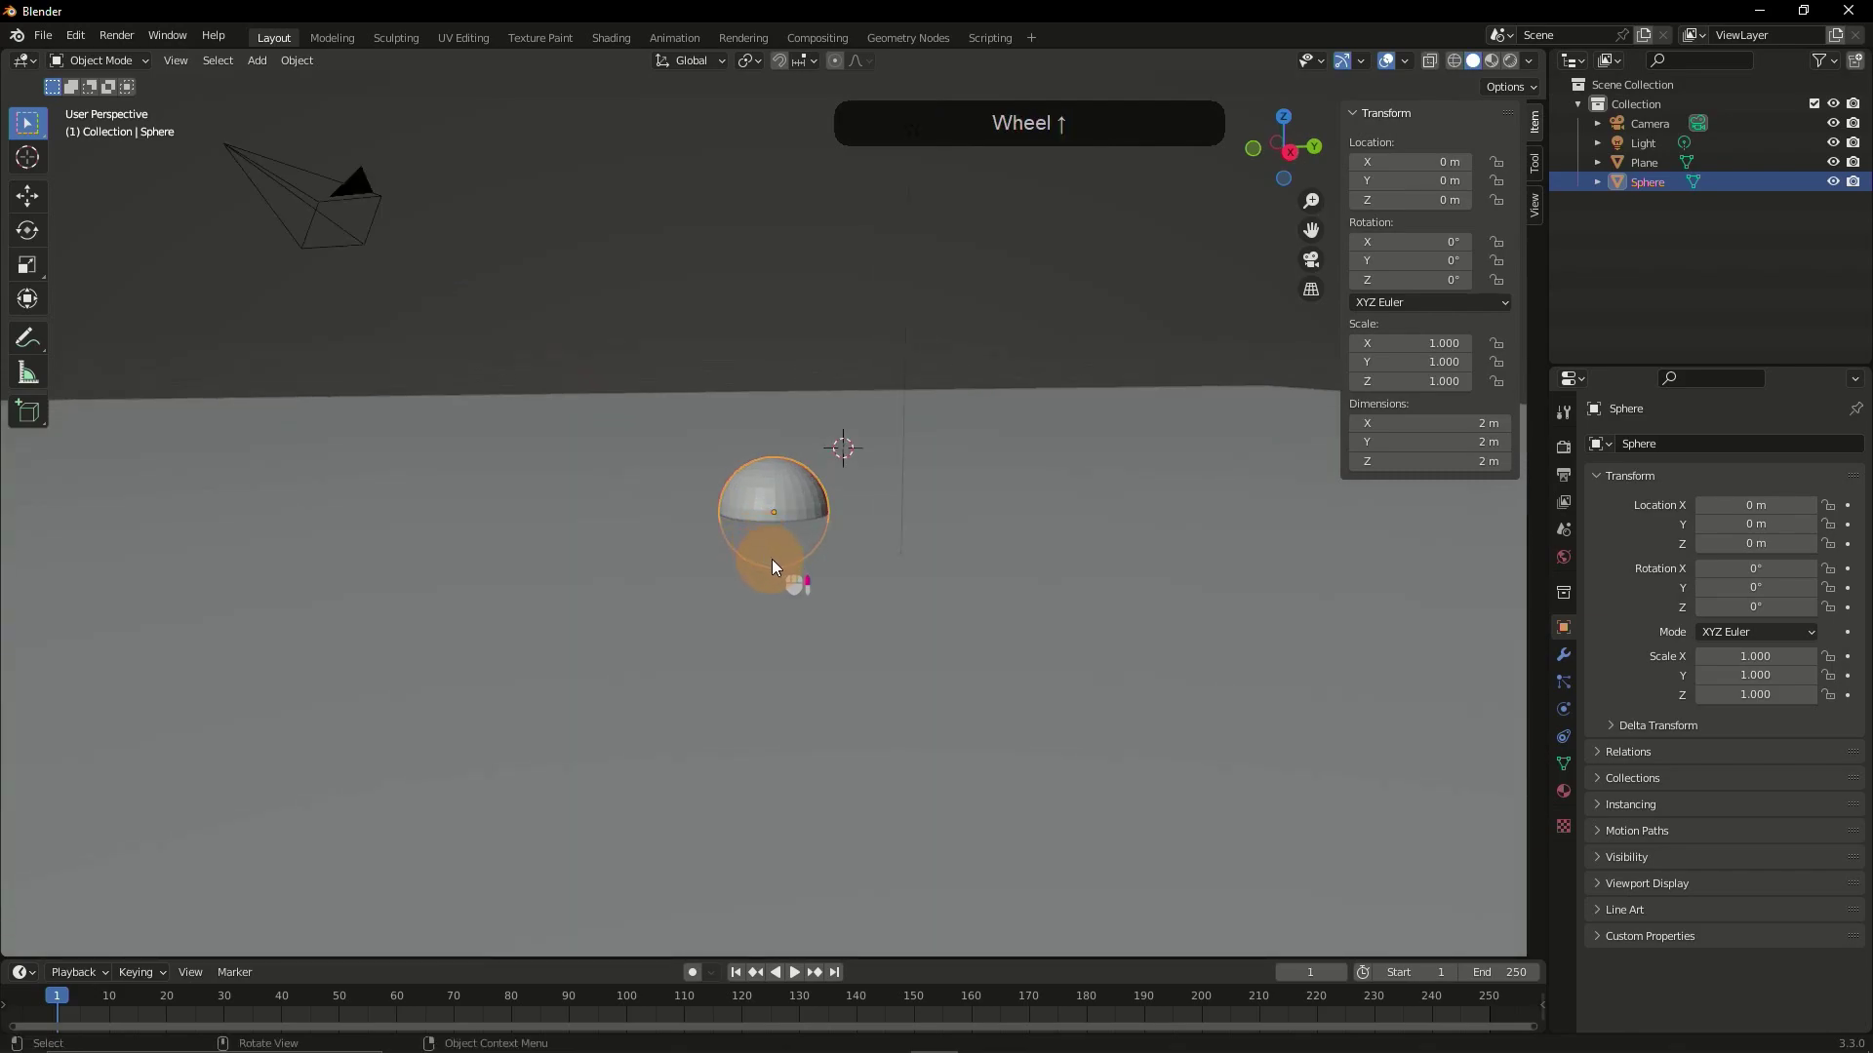
key("g")
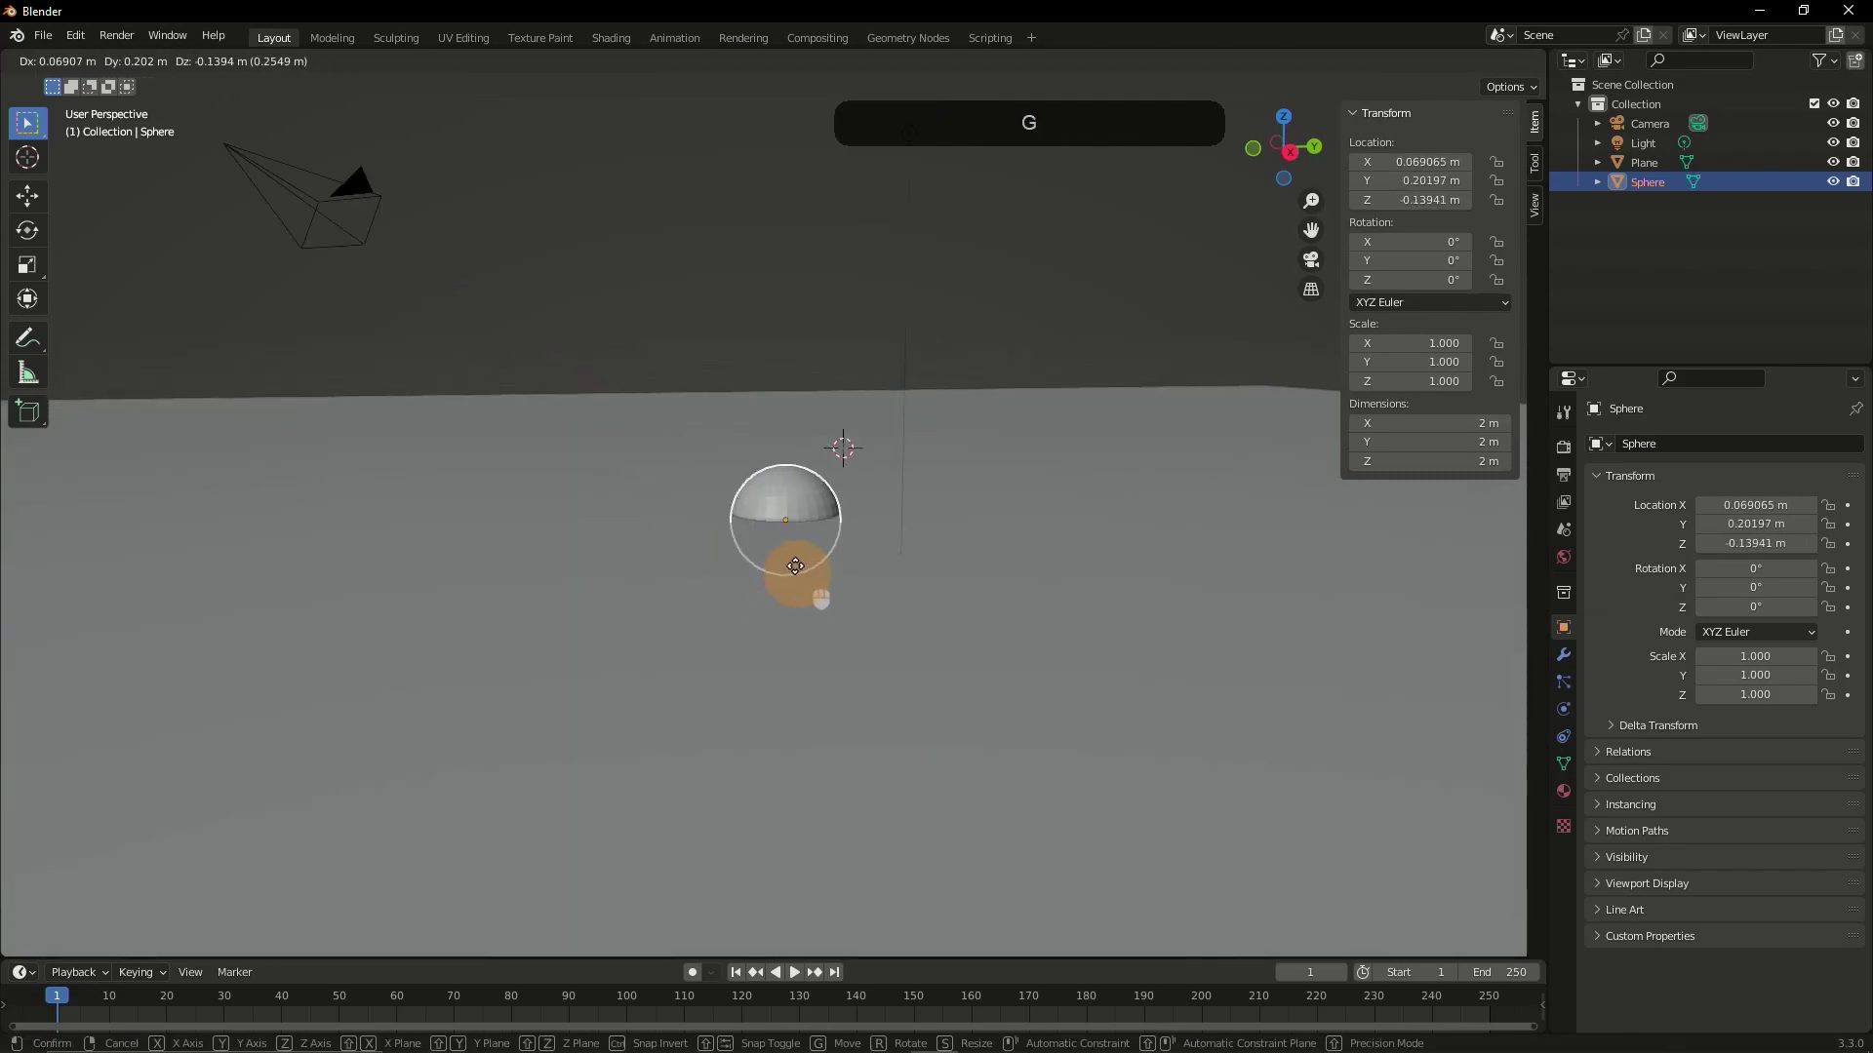
key("z")
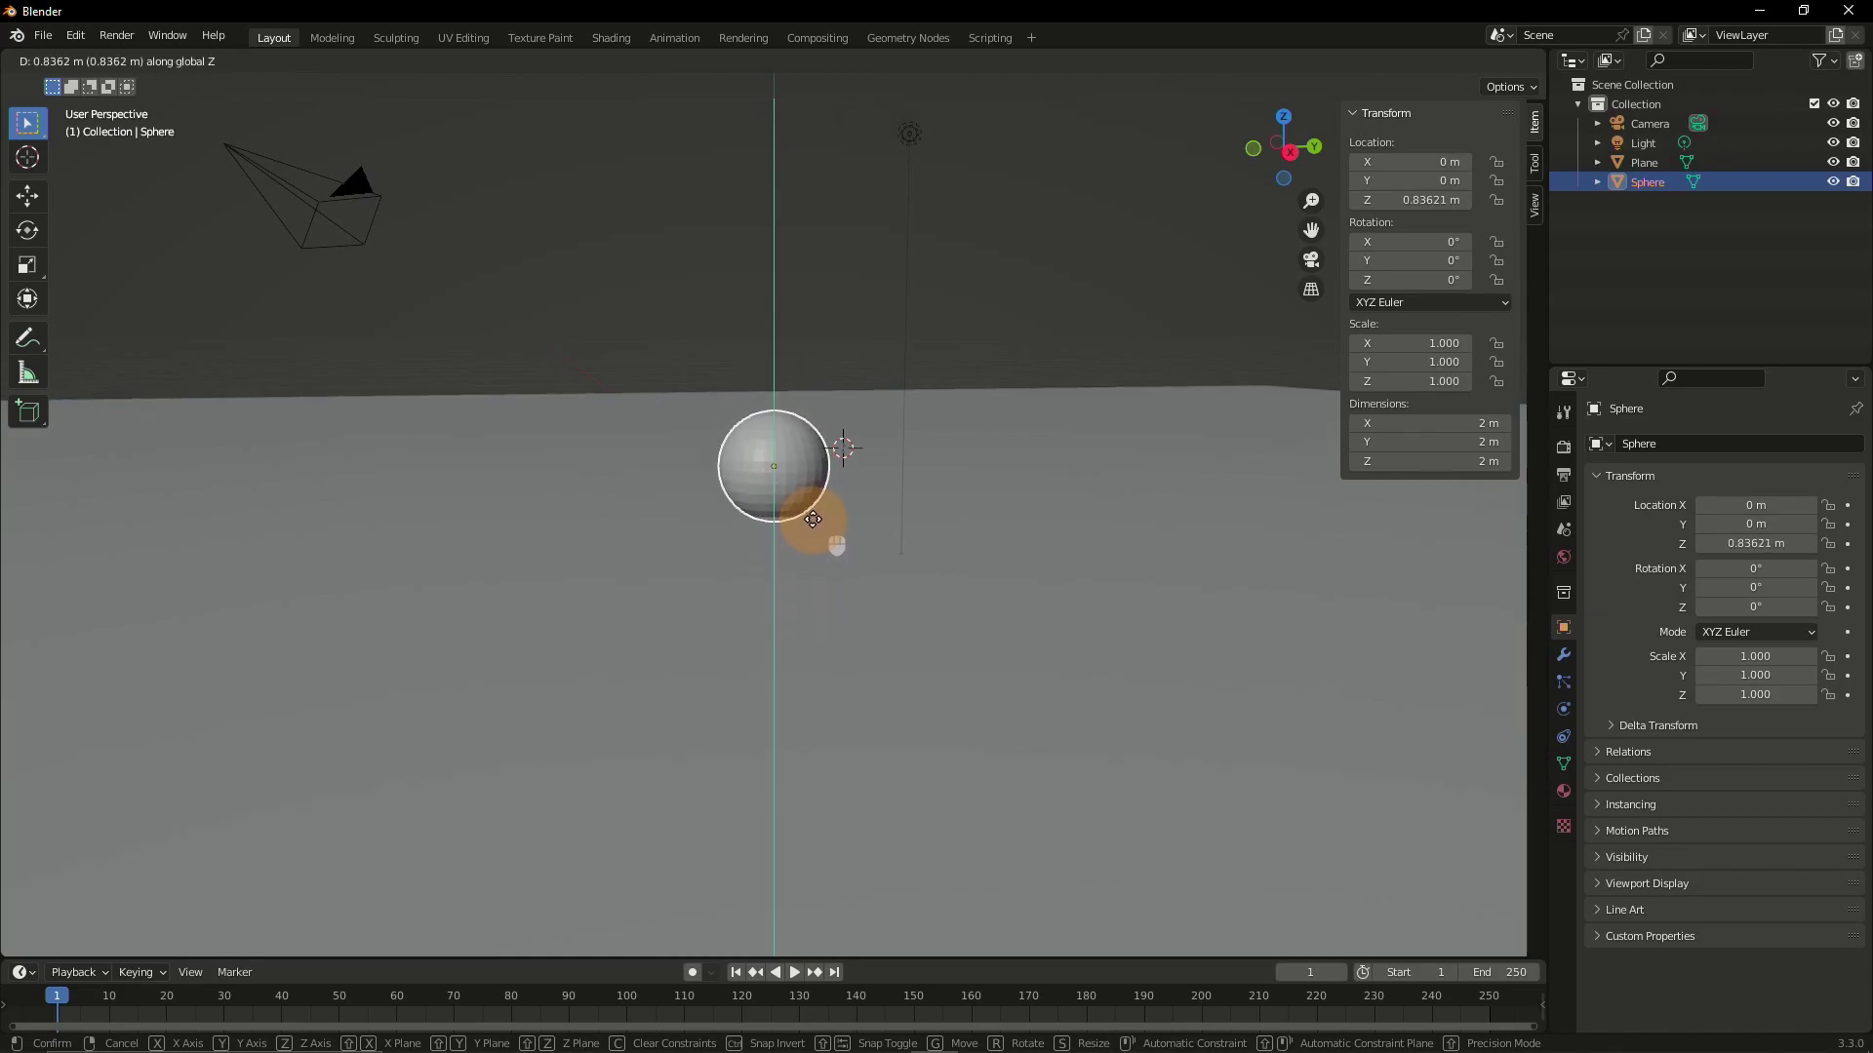
left_click(814, 515)
scroll(752, 553, "up", 5)
scroll(751, 558, "up", 4)
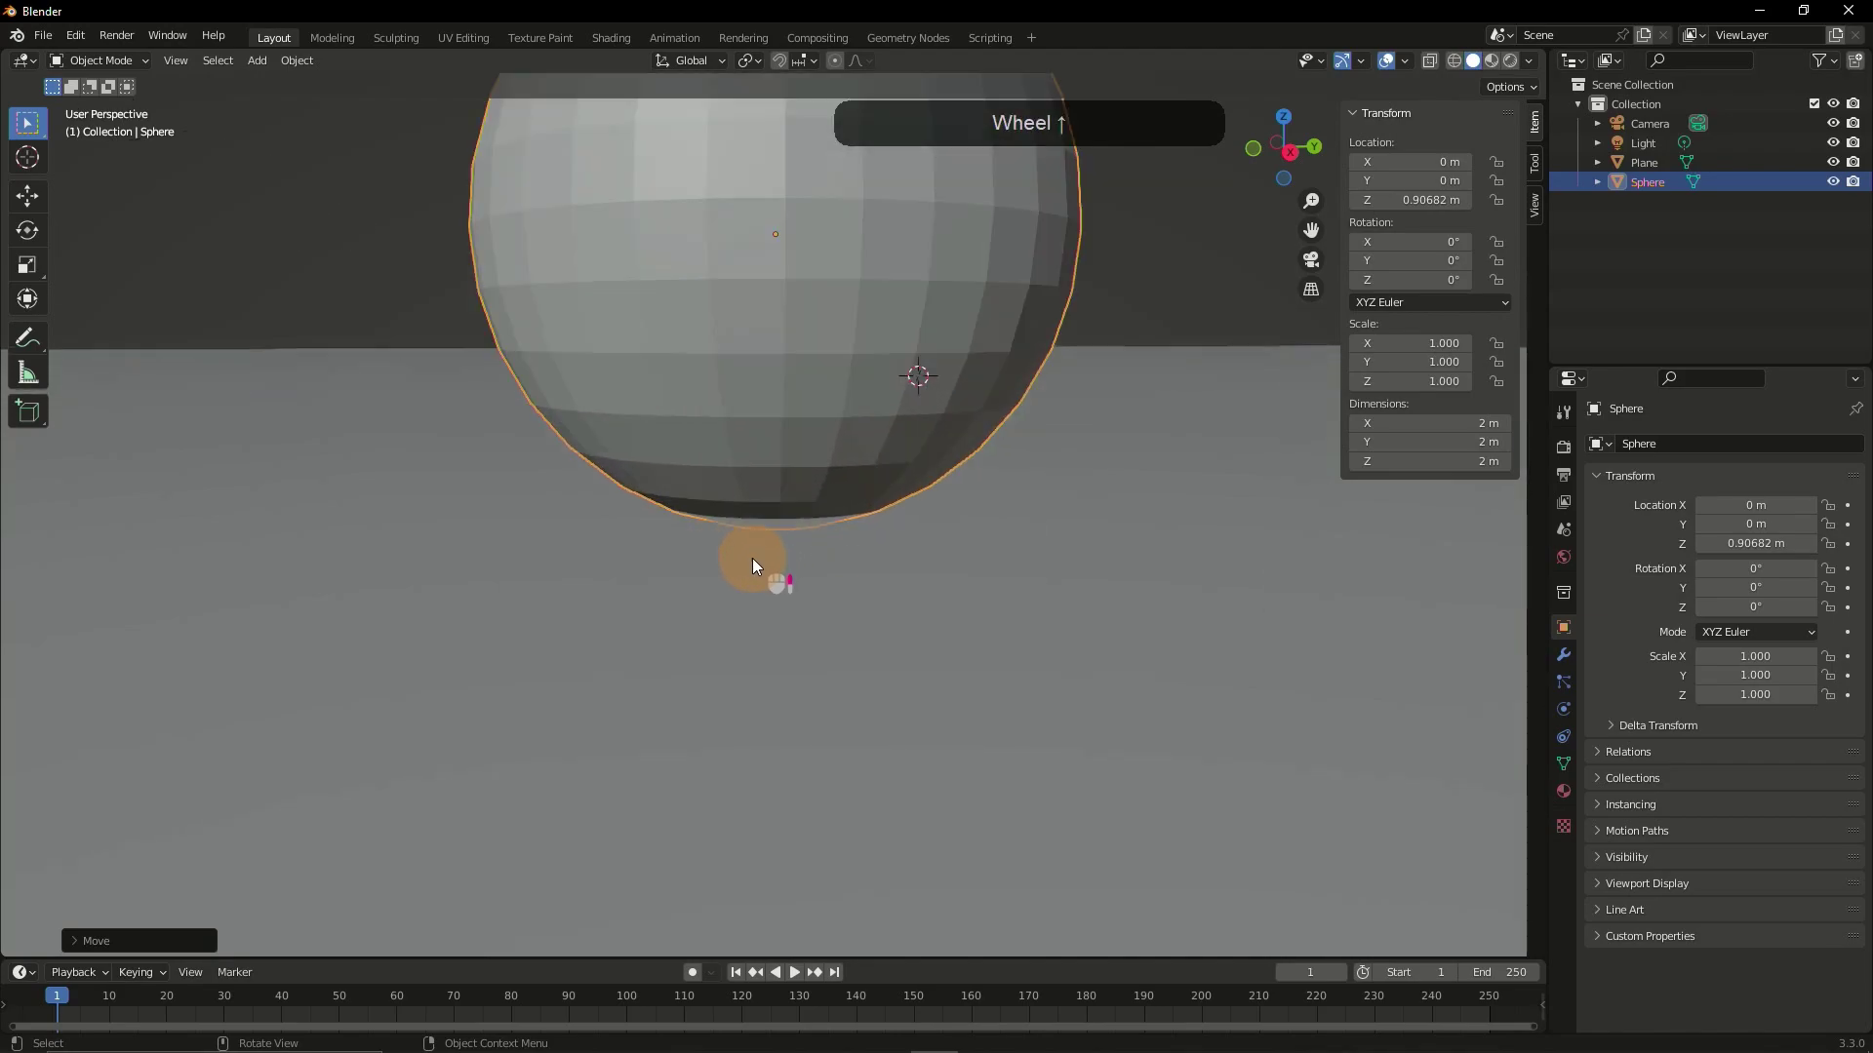
middle_click_drag(789, 582, 872, 612)
mouse_move(699, 599)
middle_mouse_down()
mouse_move(802, 609)
mouse_move(778, 529)
middle_mouse_up()
scroll(782, 573, "down", 3)
scroll(813, 581, "down", 3)
scroll(756, 552, "up", 2)
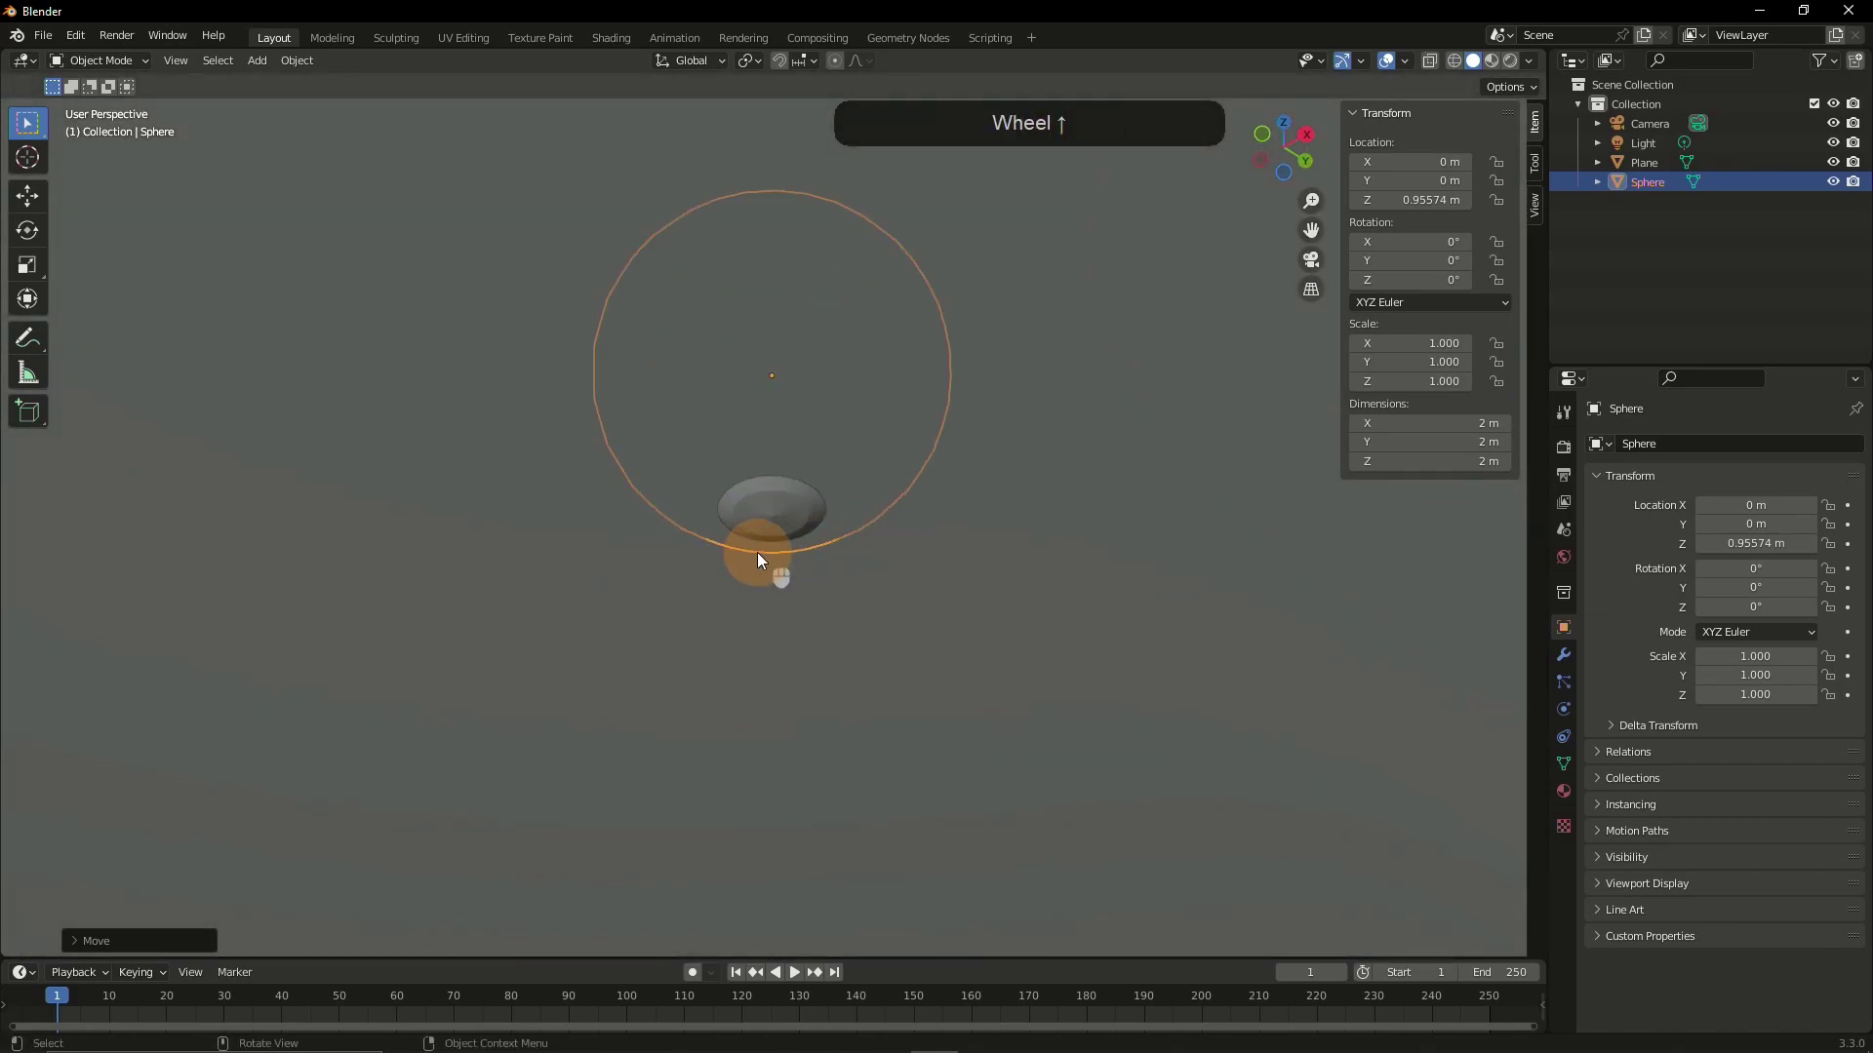
scroll(735, 556, "down", 1)
scroll(736, 557, "down", 1)
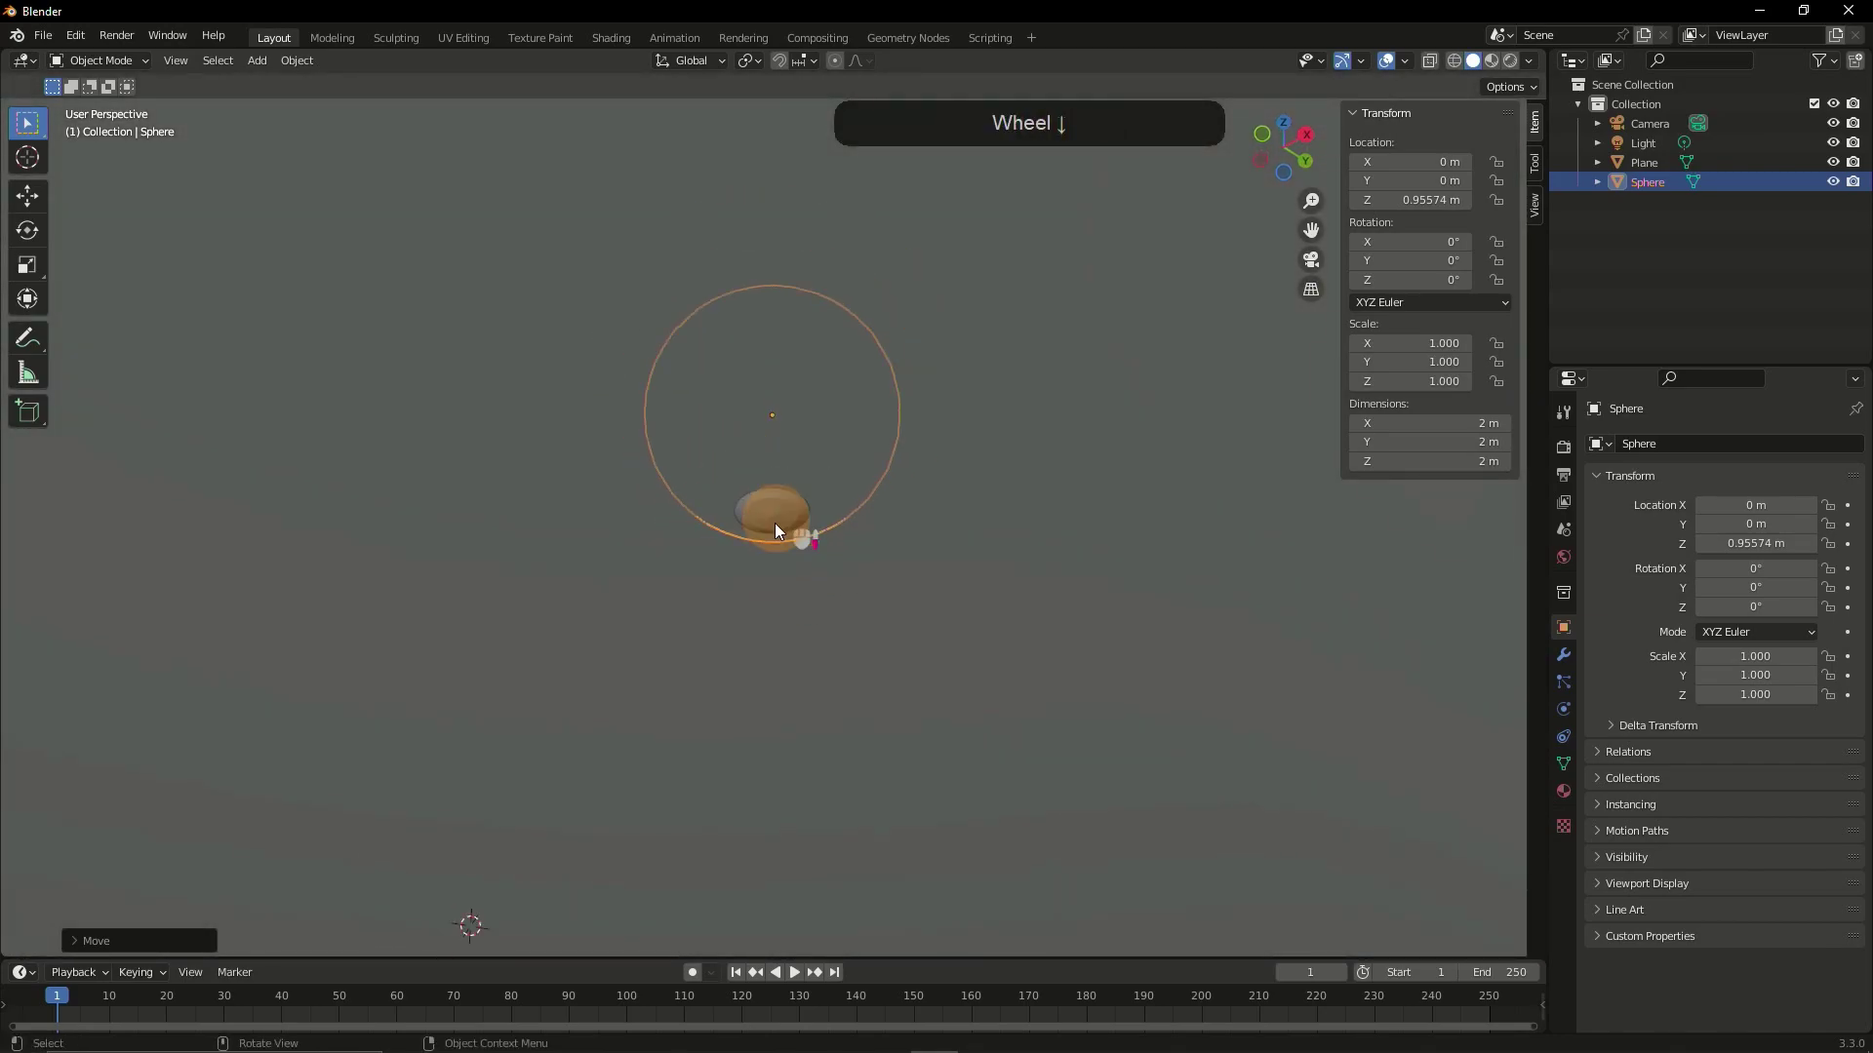
mouse_move(773, 522)
middle_mouse_down()
mouse_move(771, 630)
mouse_move(743, 546)
middle_mouse_up()
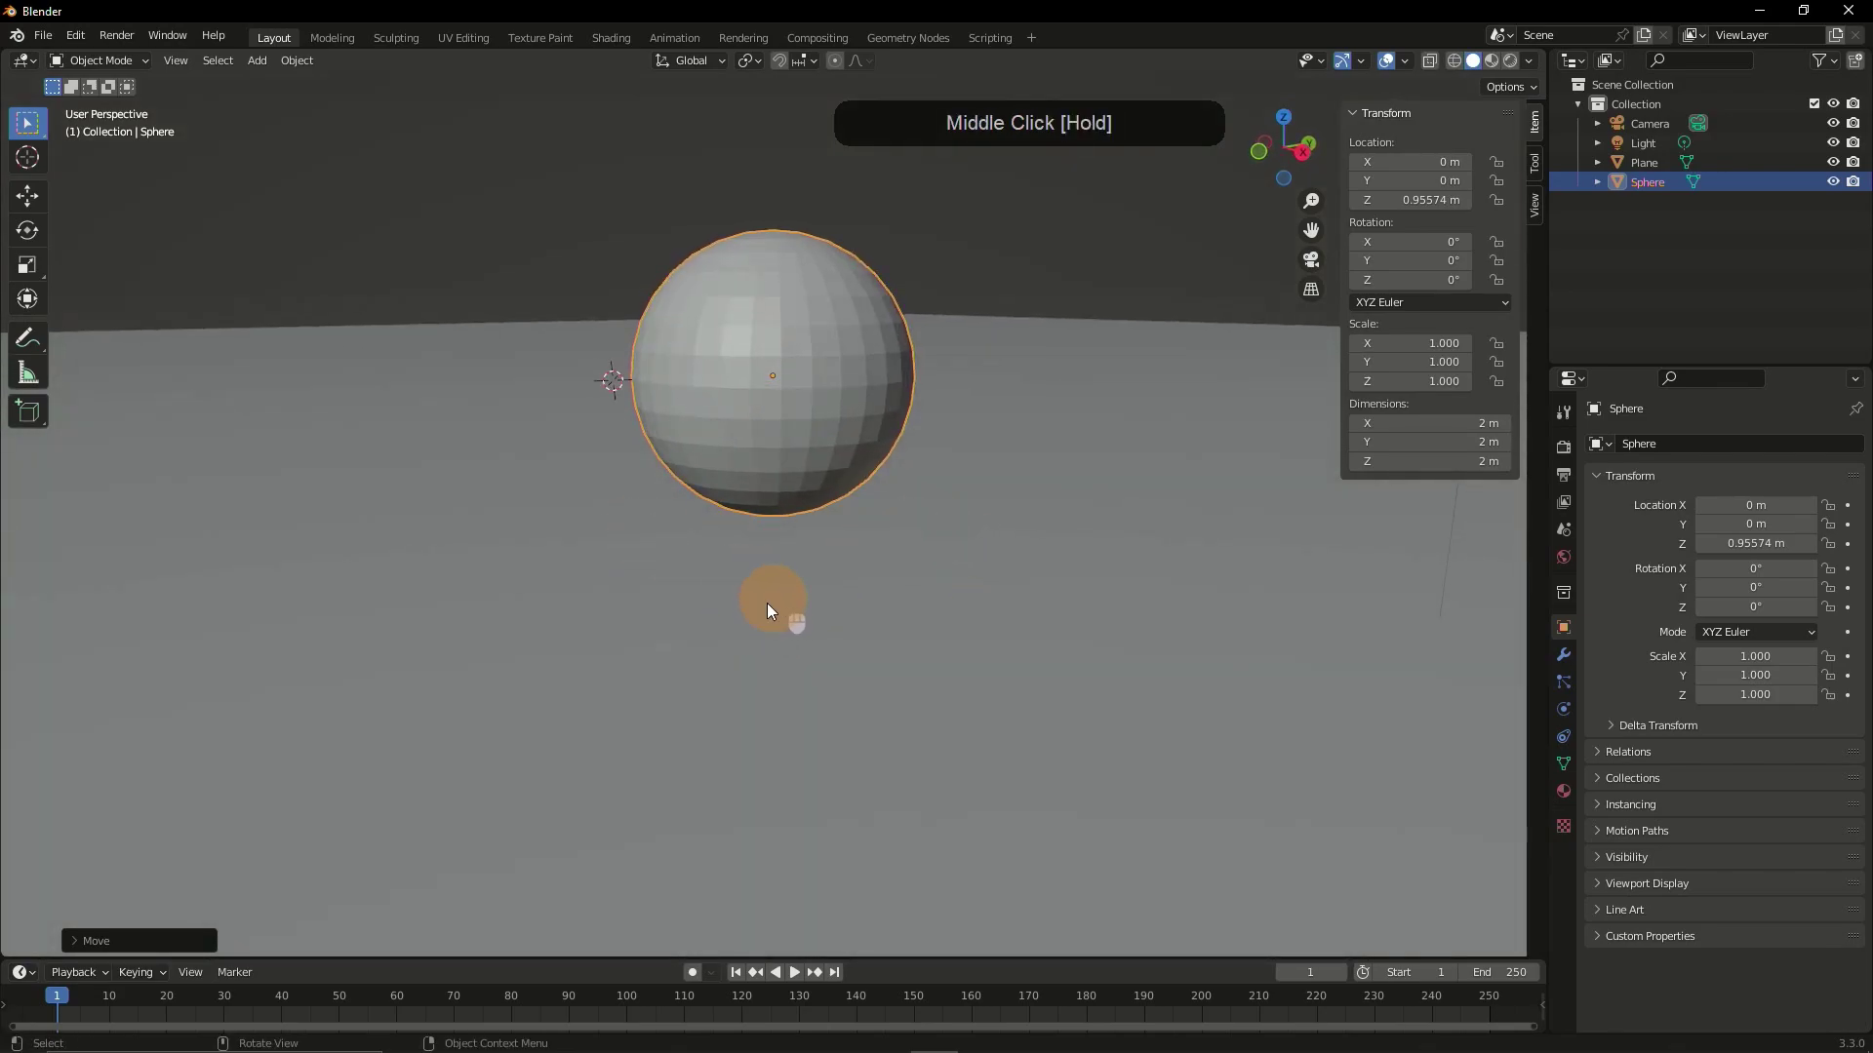
key("g")
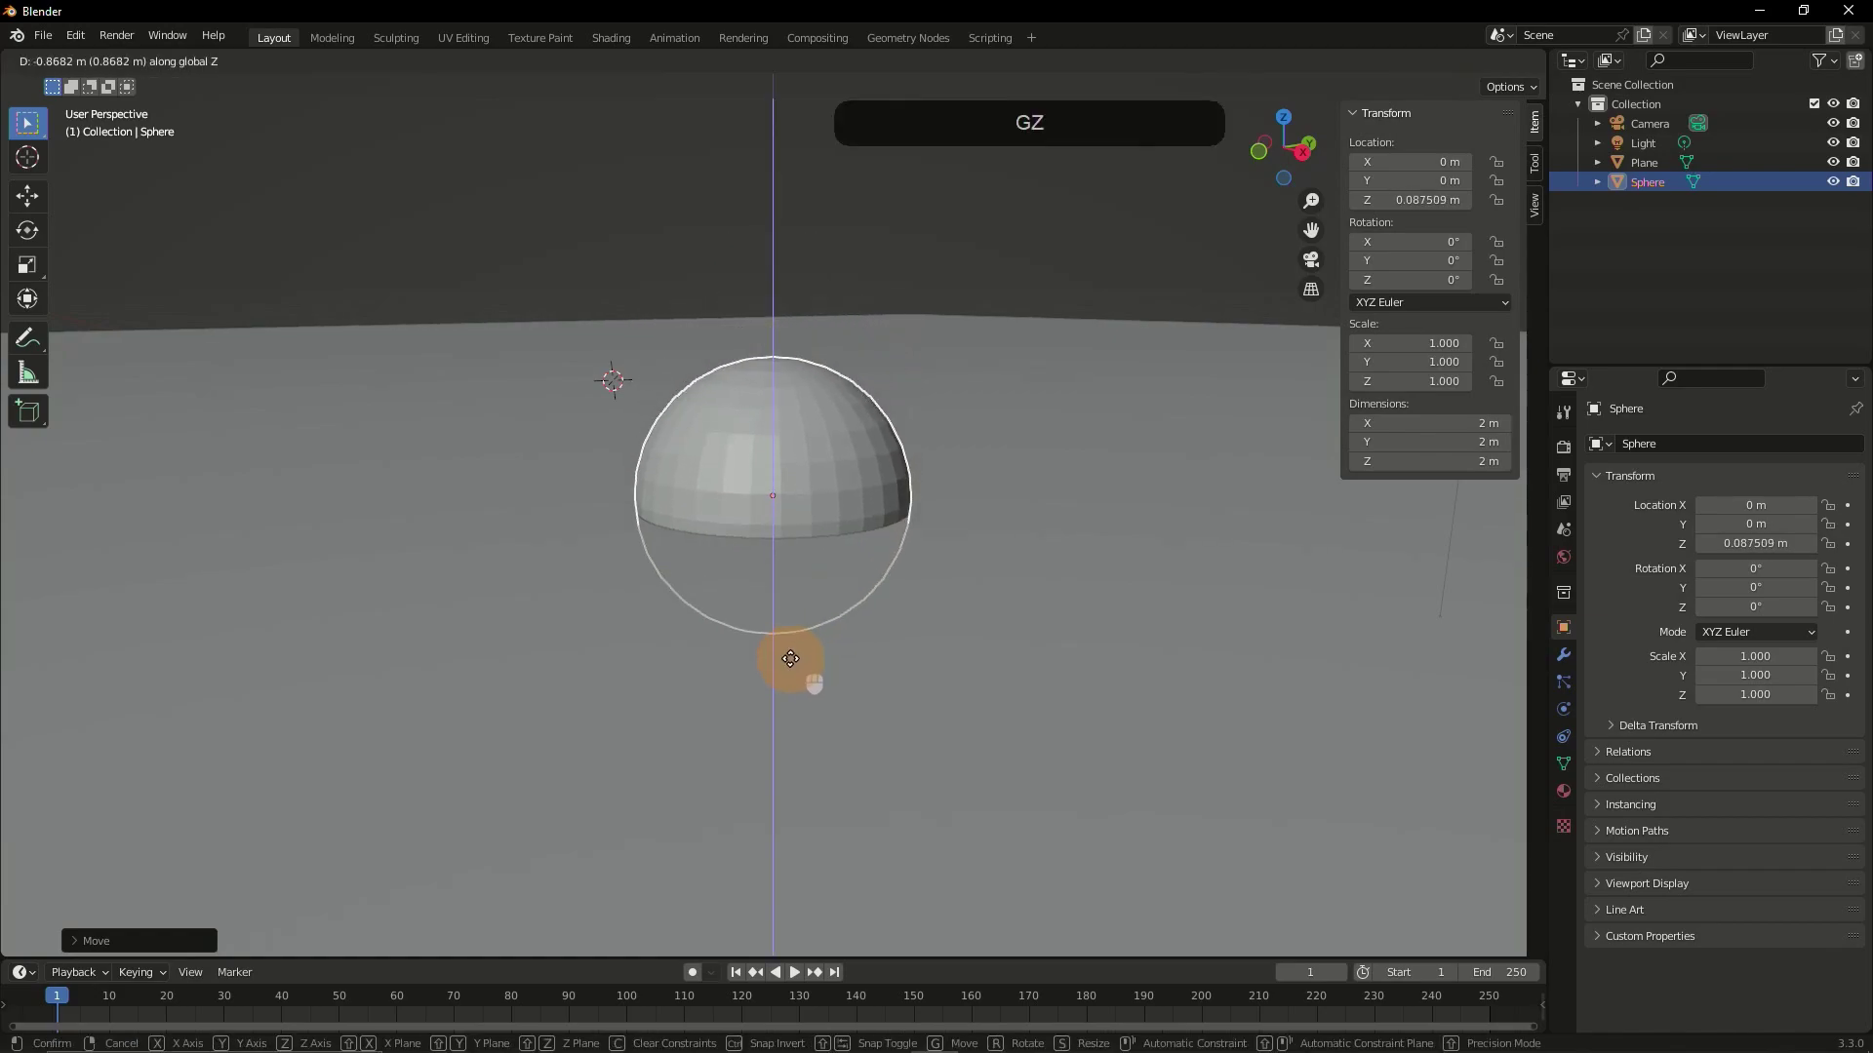
- Confirm the sphere's lowered position and cancel a second move attempt
left_click(798, 688)
mouse_move(797, 707)
middle_mouse_down()
mouse_move(863, 760)
mouse_move(727, 595)
mouse_move(773, 623)
mouse_move(684, 327)
middle_mouse_up()
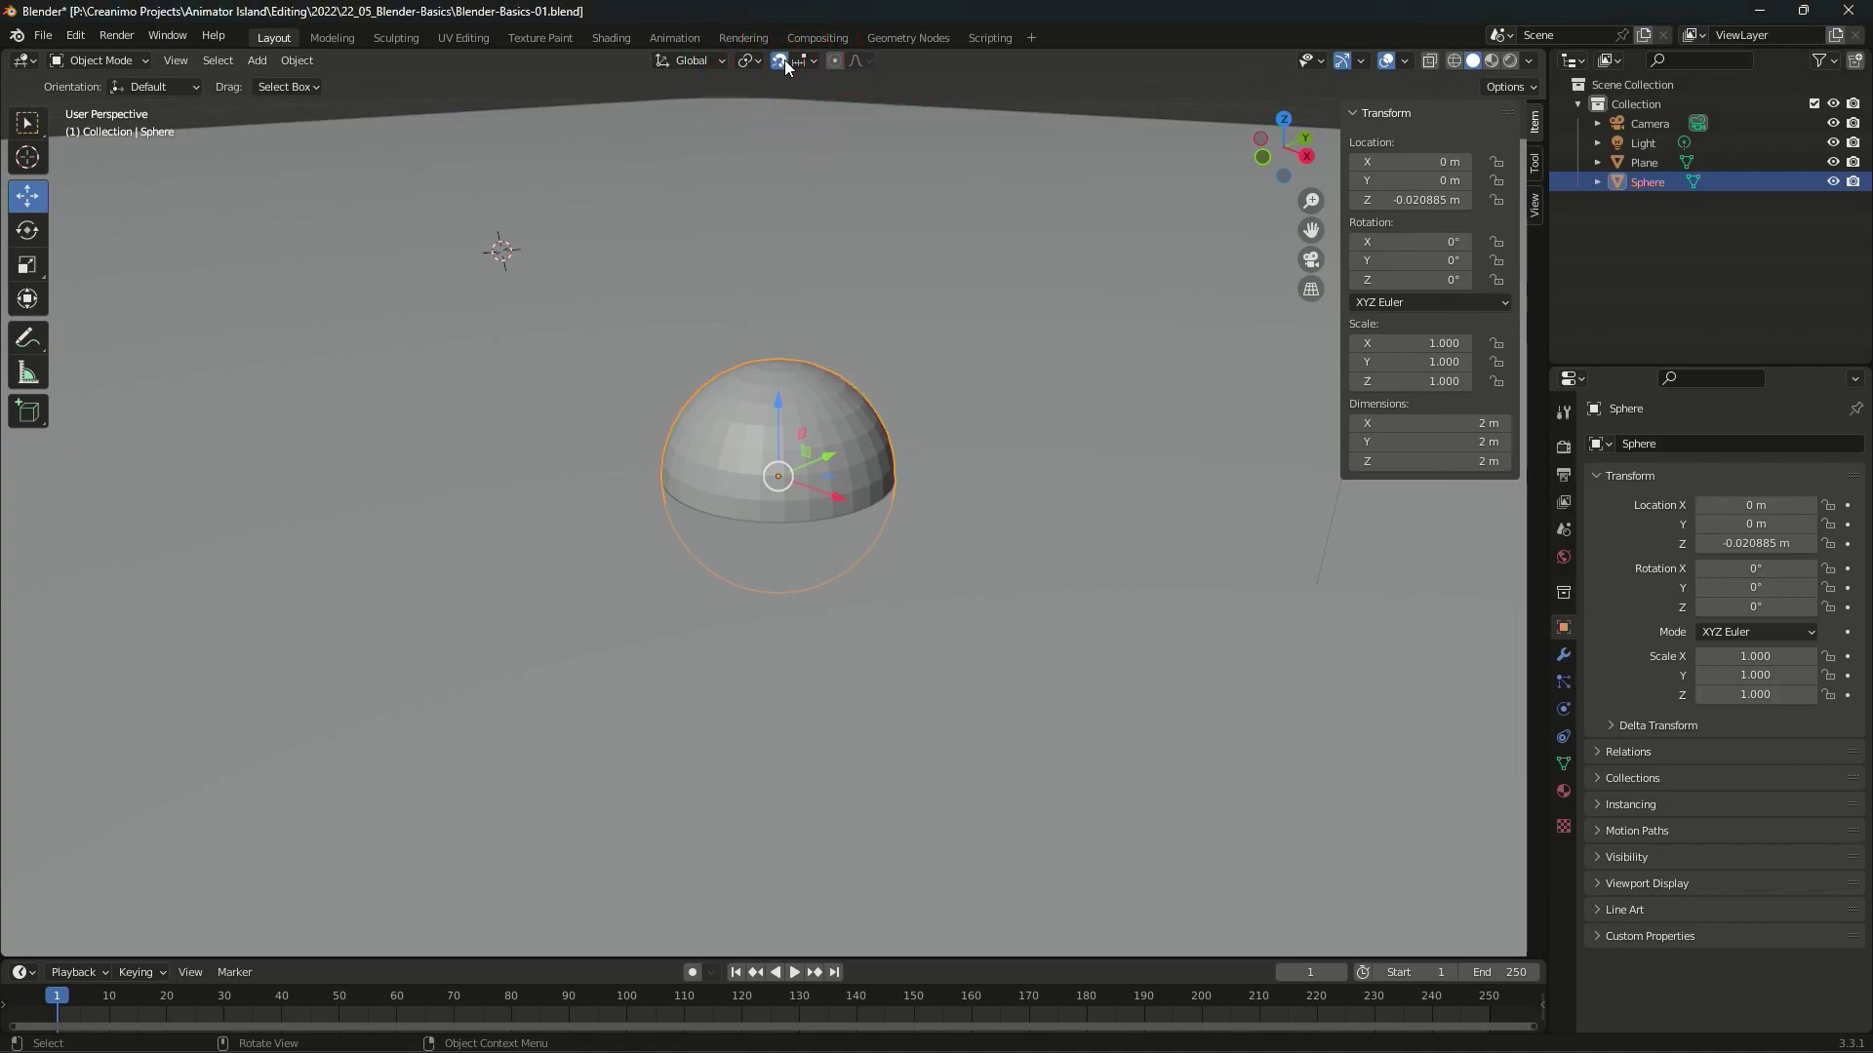
key("g")
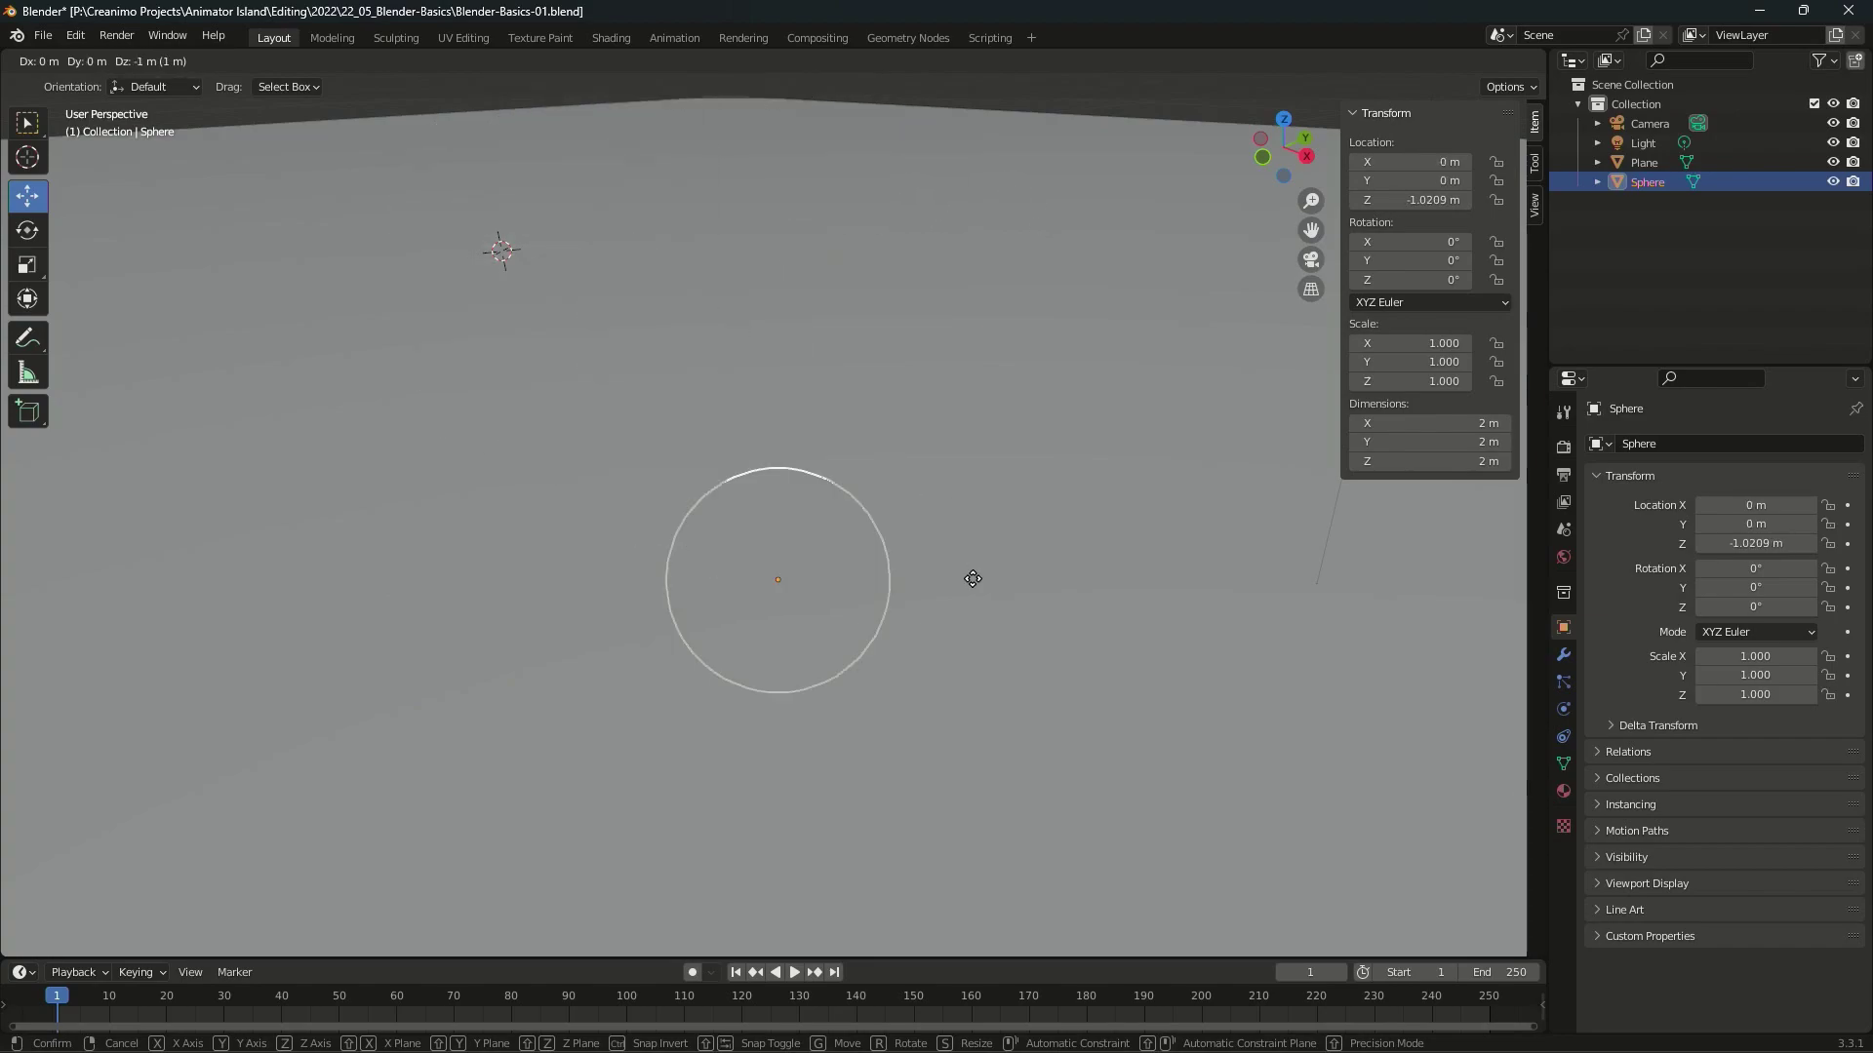
right_click(1061, 183)
- Alternate selecting the ground plane and the sphere, ending on the sphere
left_click(352, 586)
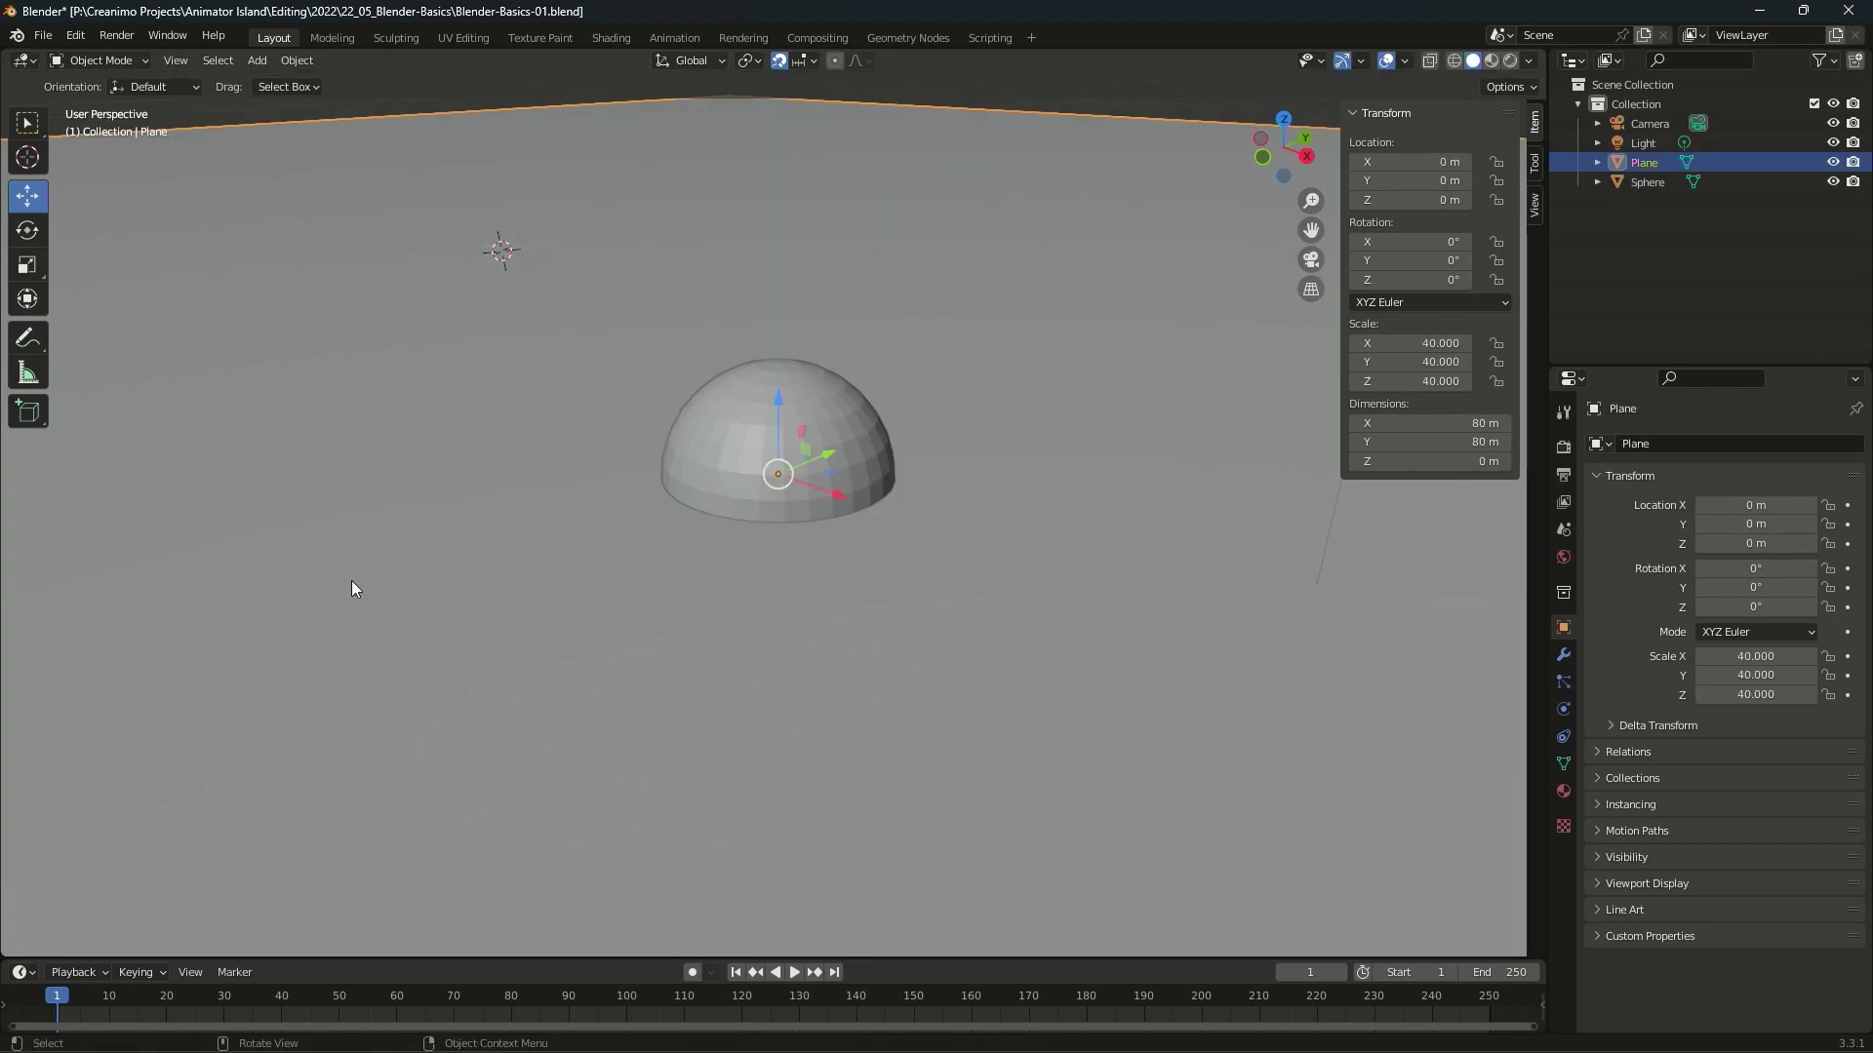
left_click(681, 446)
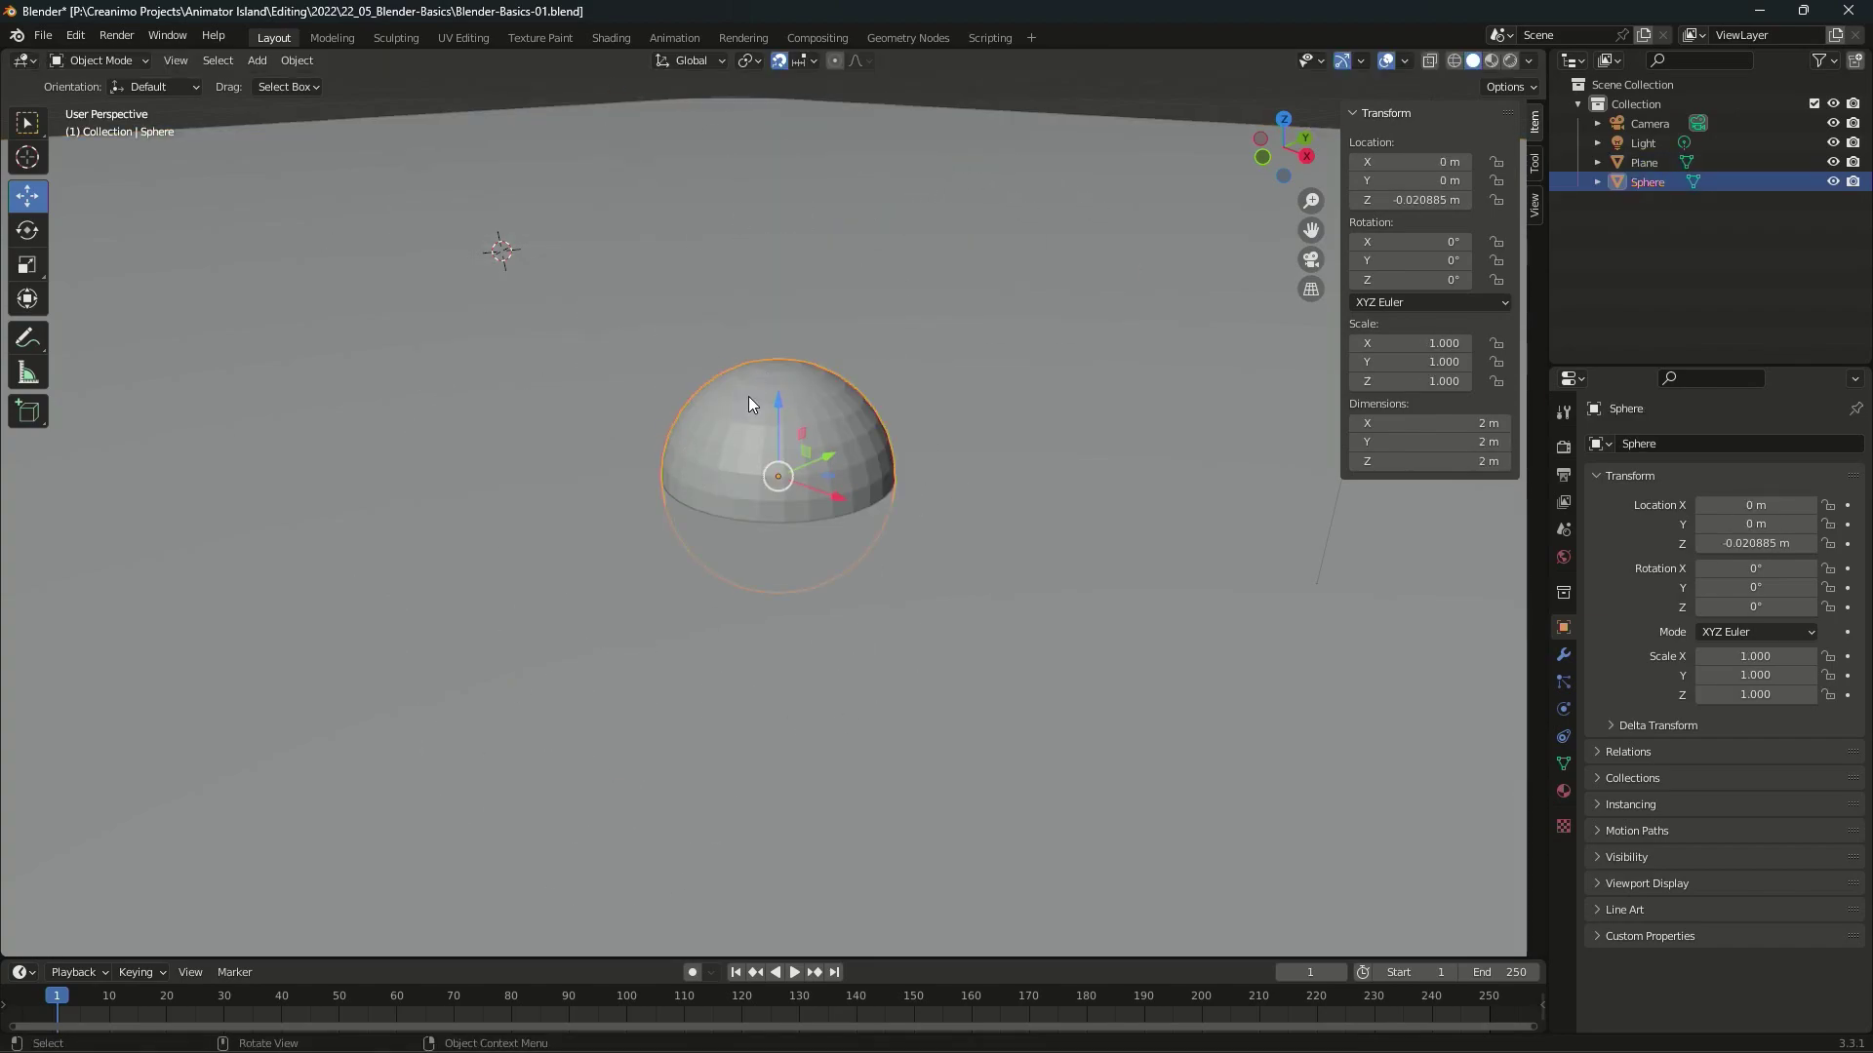
left_click(813, 216)
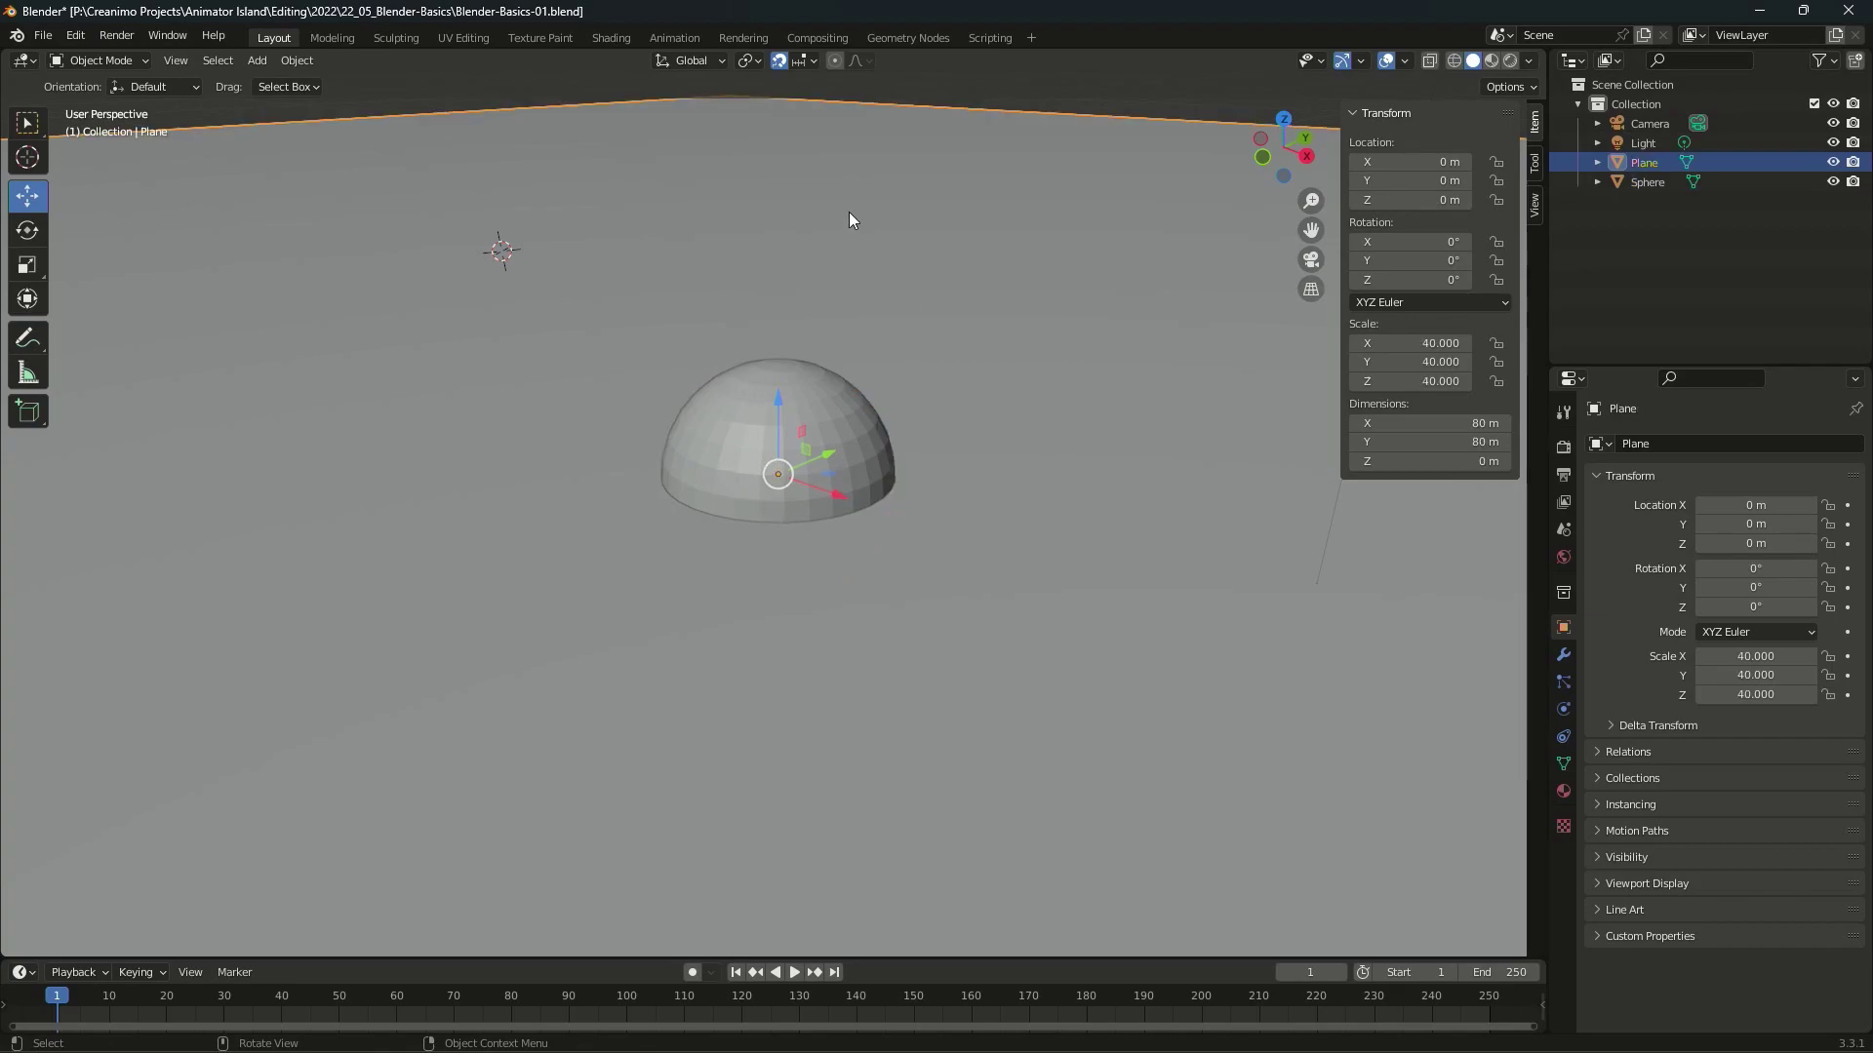
left_click(689, 460)
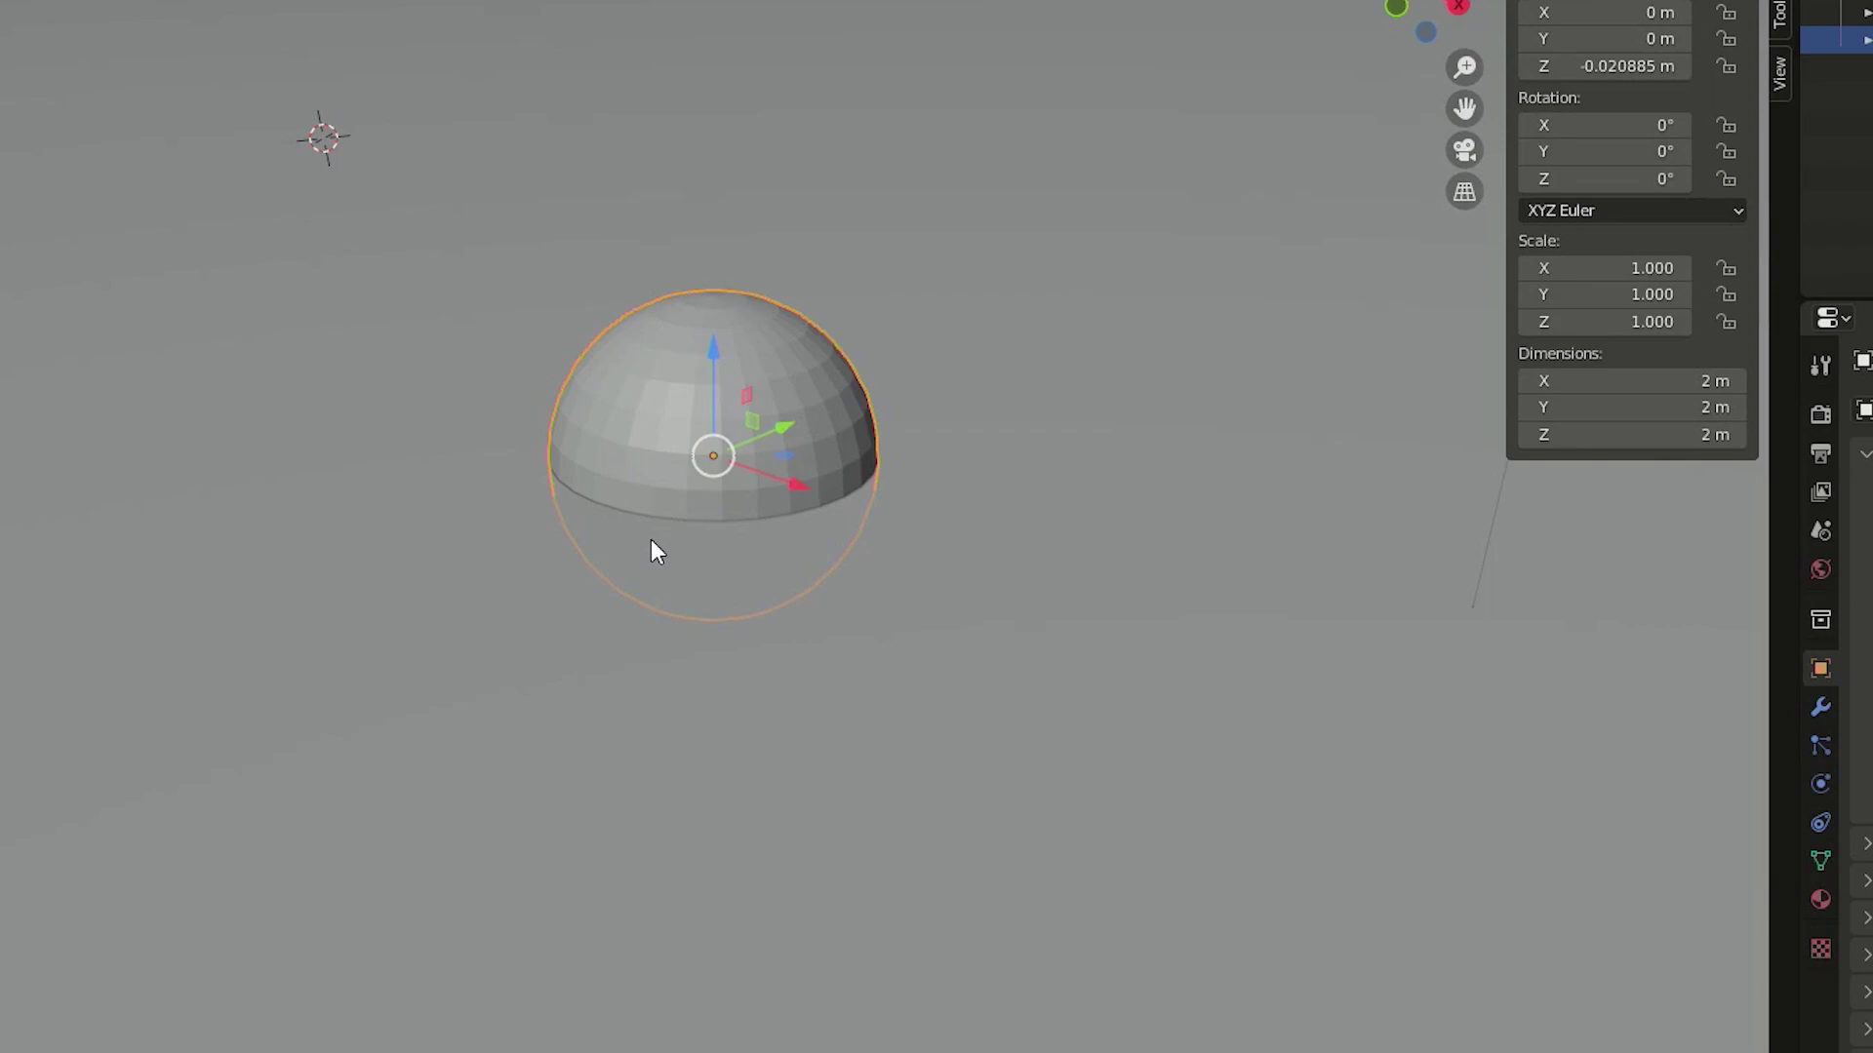
key("Tab")
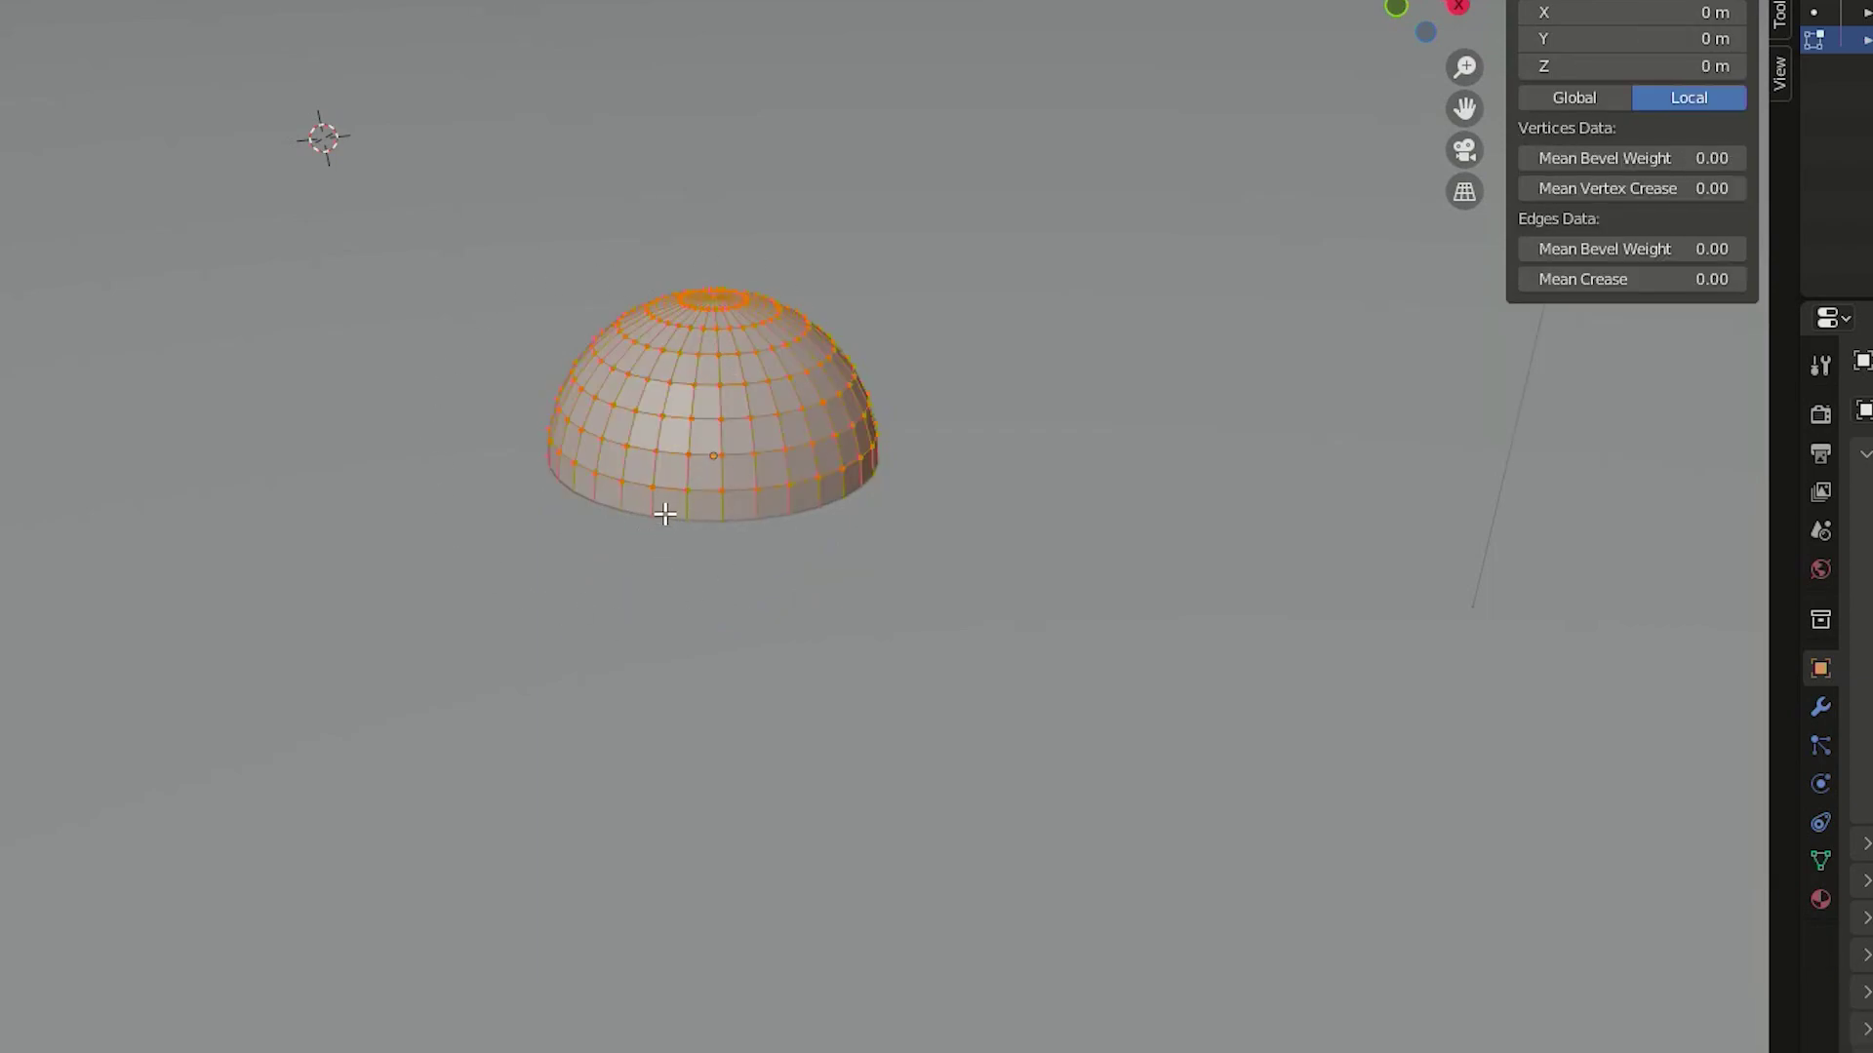
scroll(666, 512, "up", 2)
mouse_move(417, 292)
middle_mouse_down("shift")
mouse_move(483, 471)
mouse_move(703, 585)
middle_mouse_up("shift")
mouse_move(704, 497)
middle_mouse_down("shift")
mouse_move(1024, 601)
mouse_move(977, 634)
mouse_move(966, 601)
middle_mouse_up("shift")
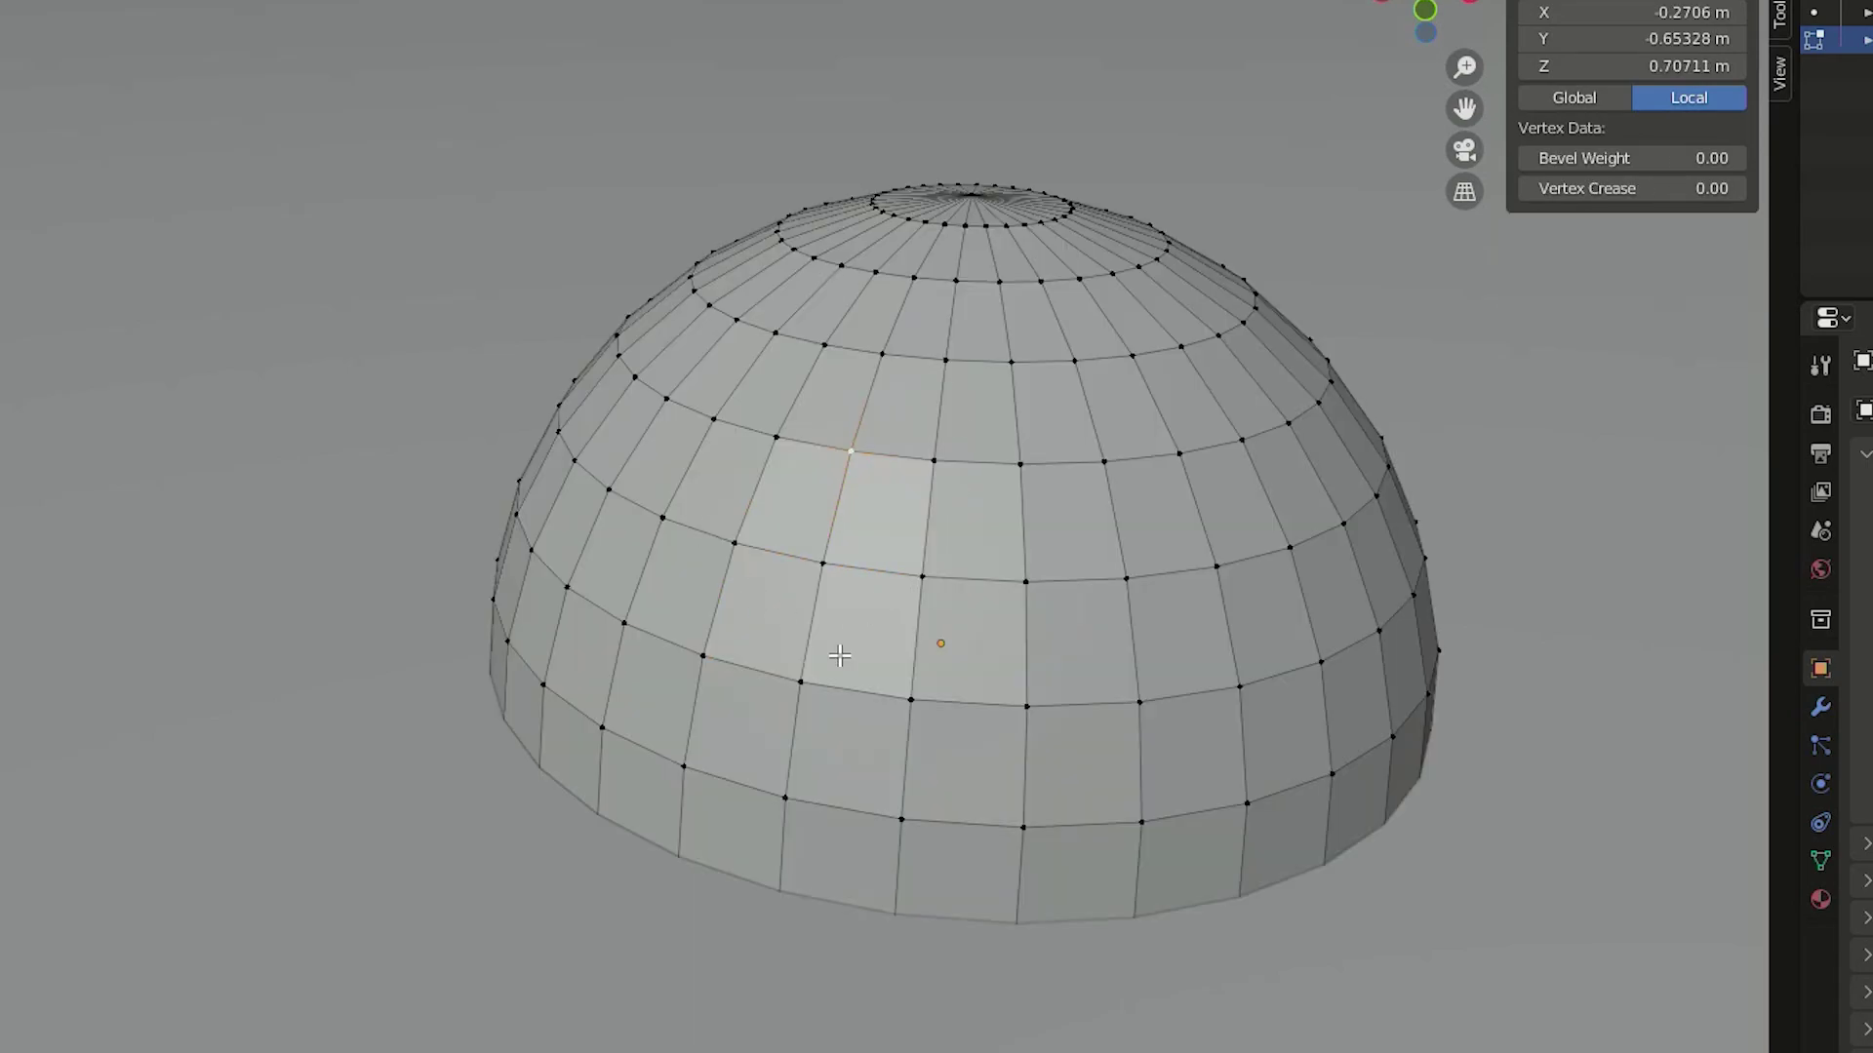
left_click(932, 457, "shift")
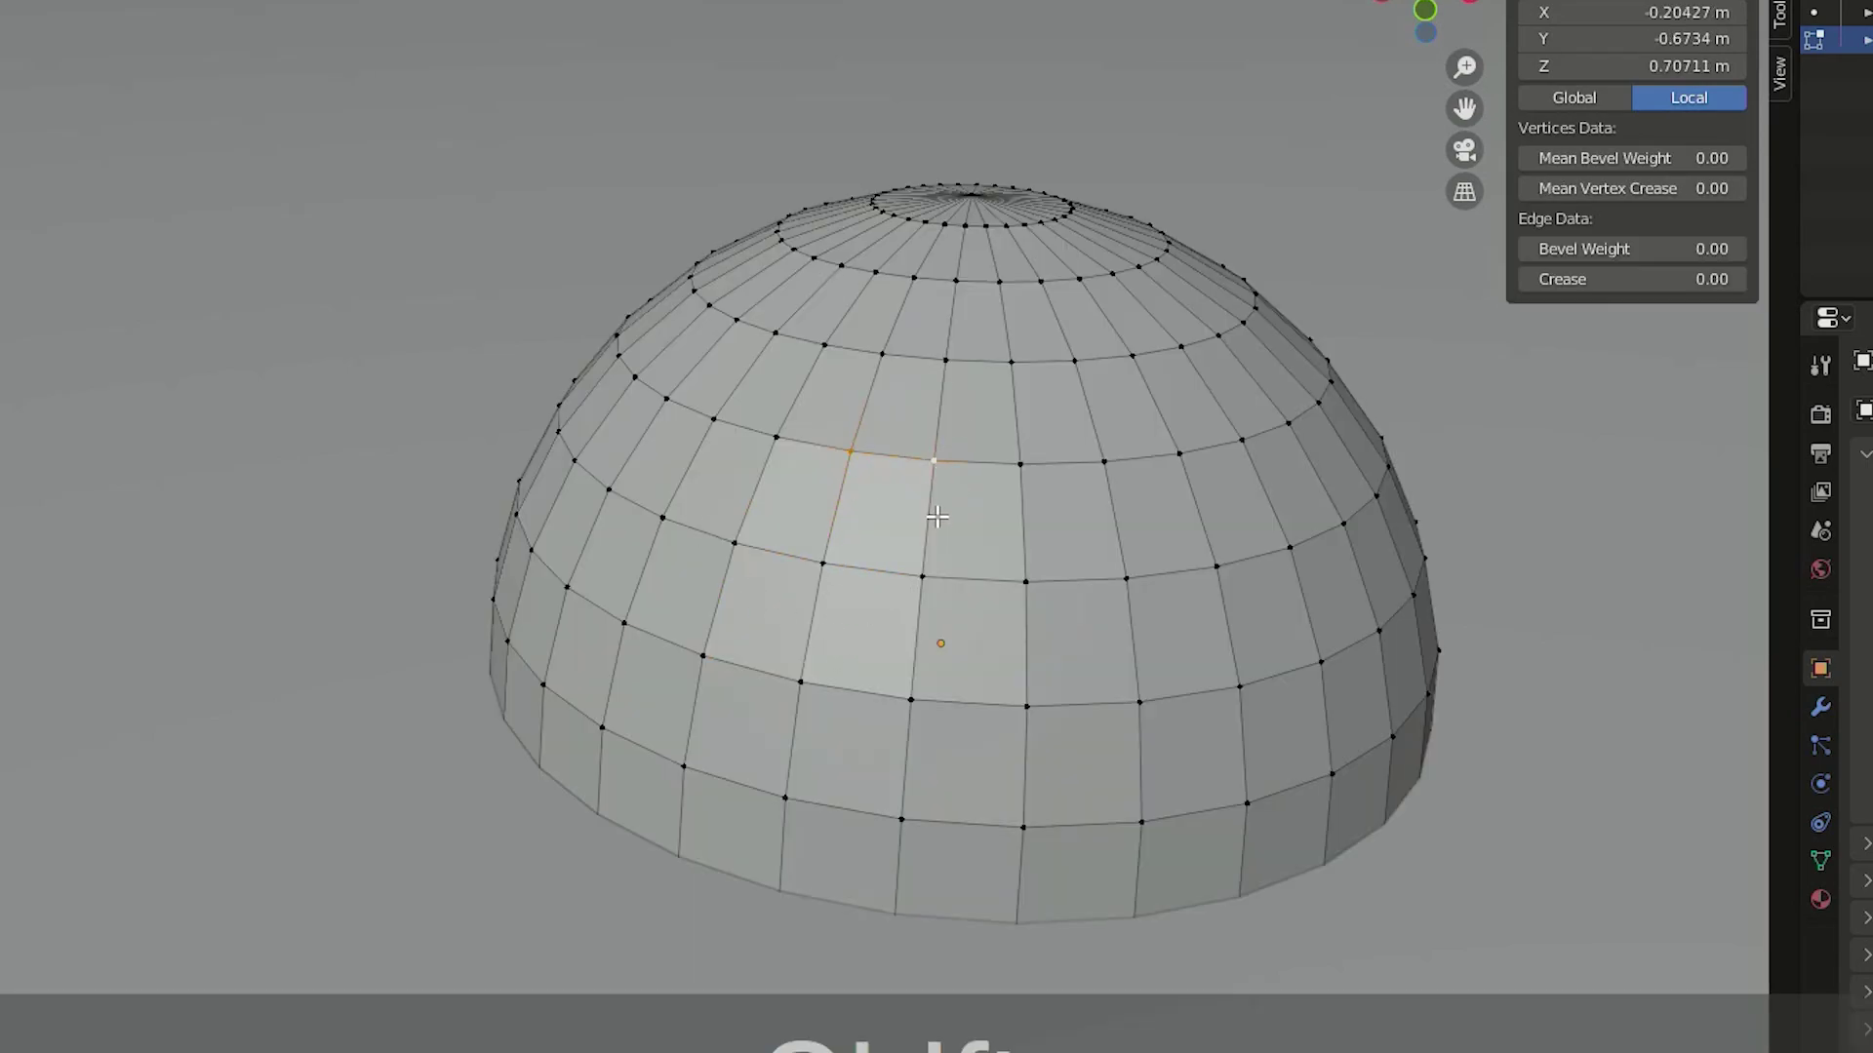
left_click(924, 571, "shift")
left_click(828, 560, "shift")
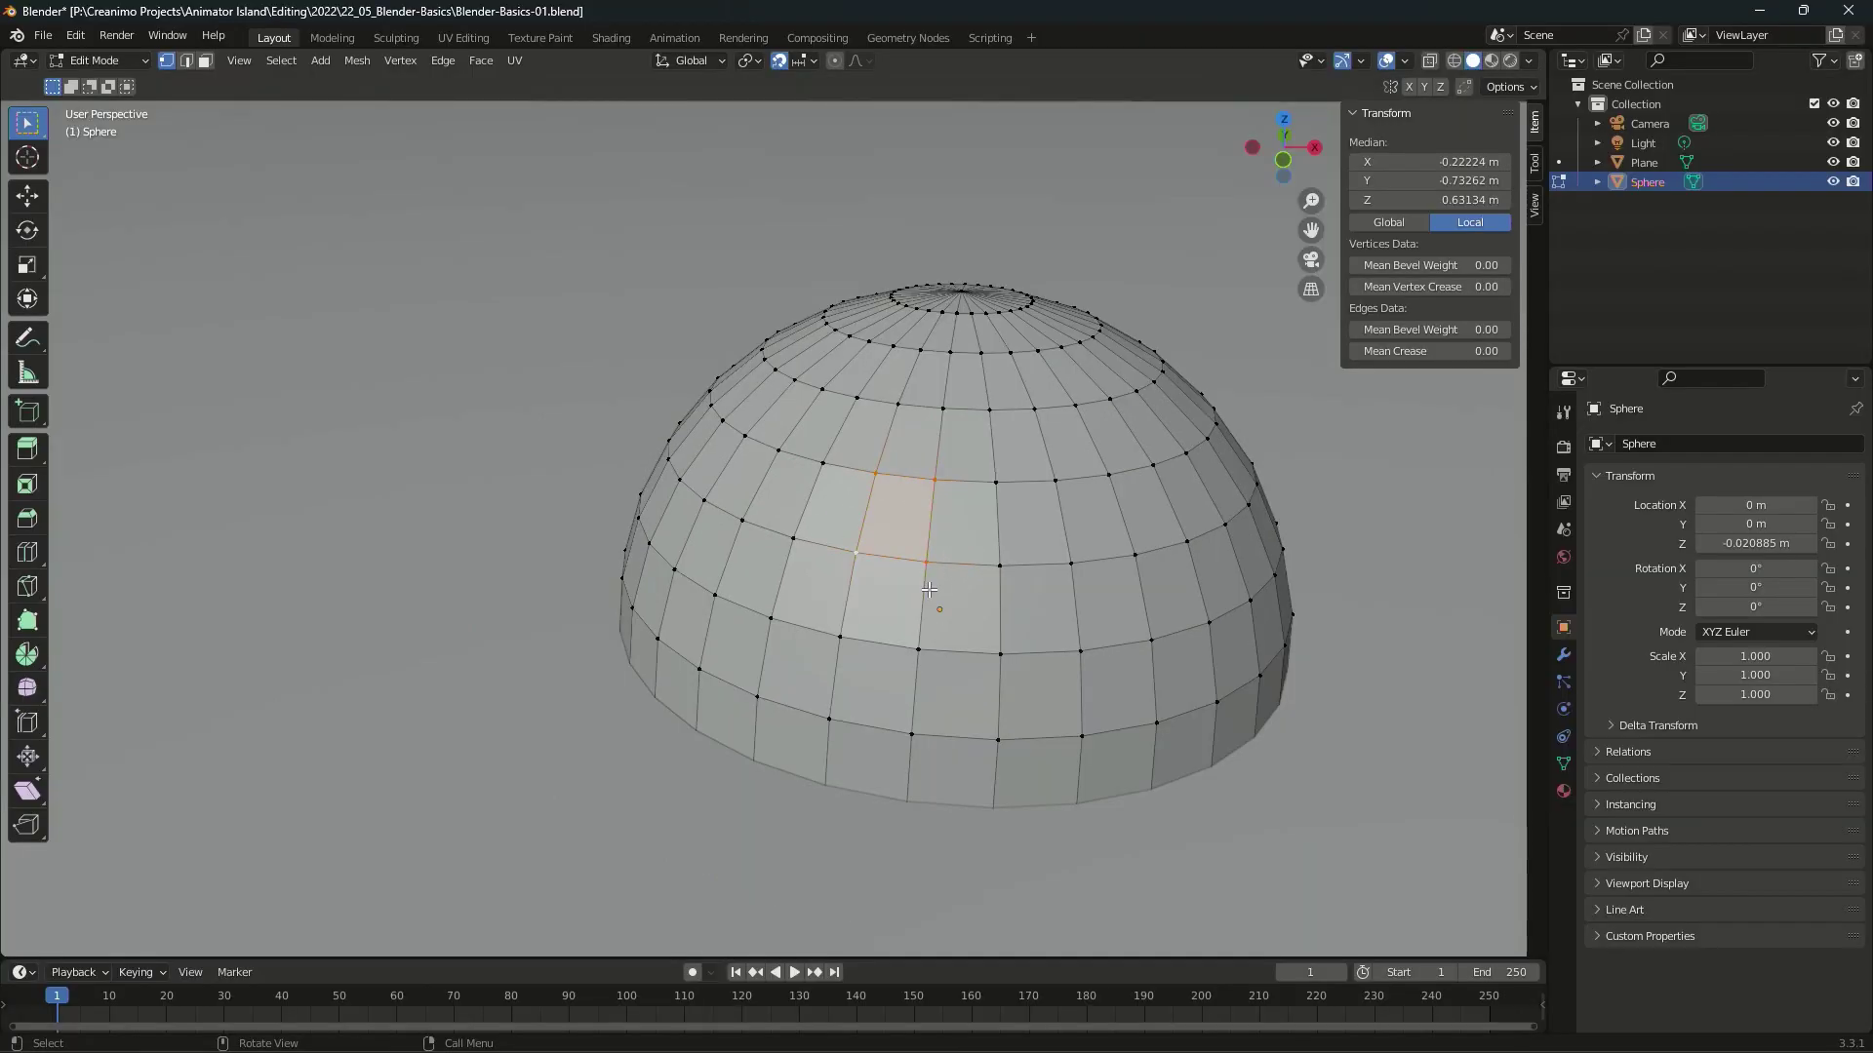
key("Tab")
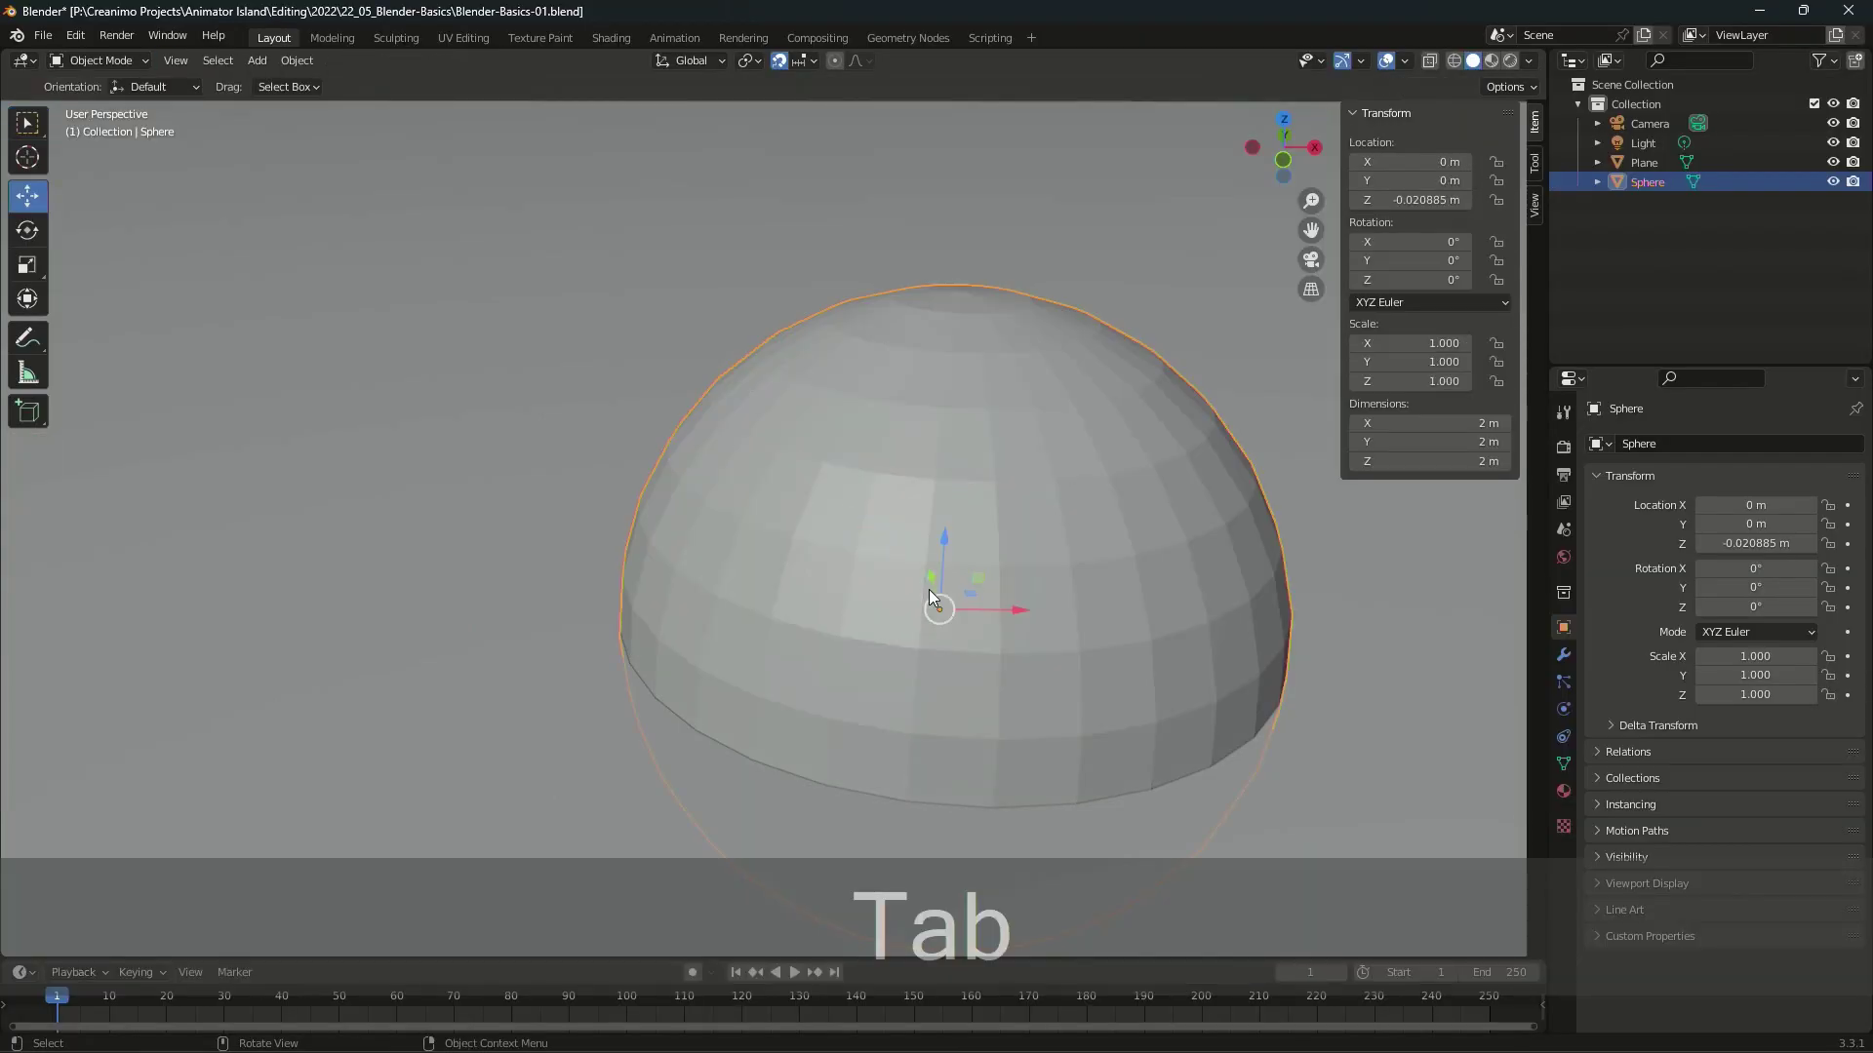
scroll(927, 511, "down", 5)
scroll(930, 518, "down", 4)
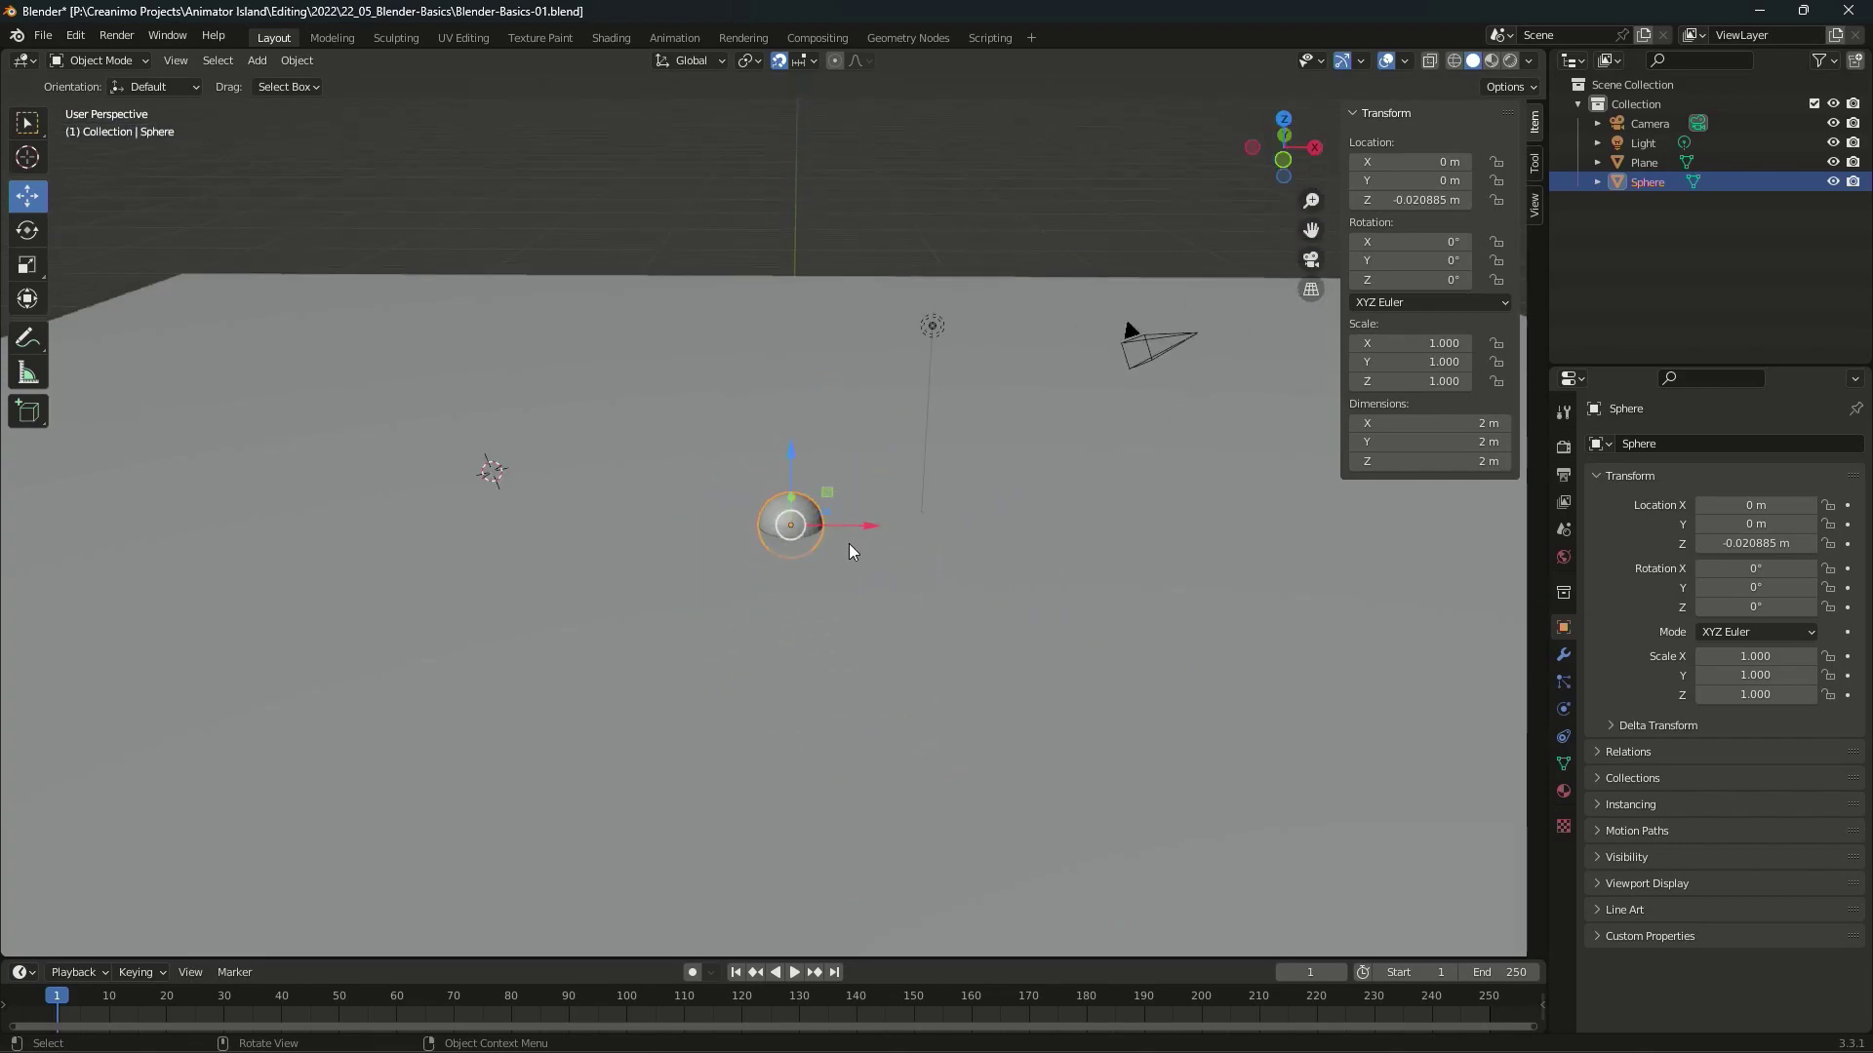
middle_click_drag(849, 544, 777, 540)
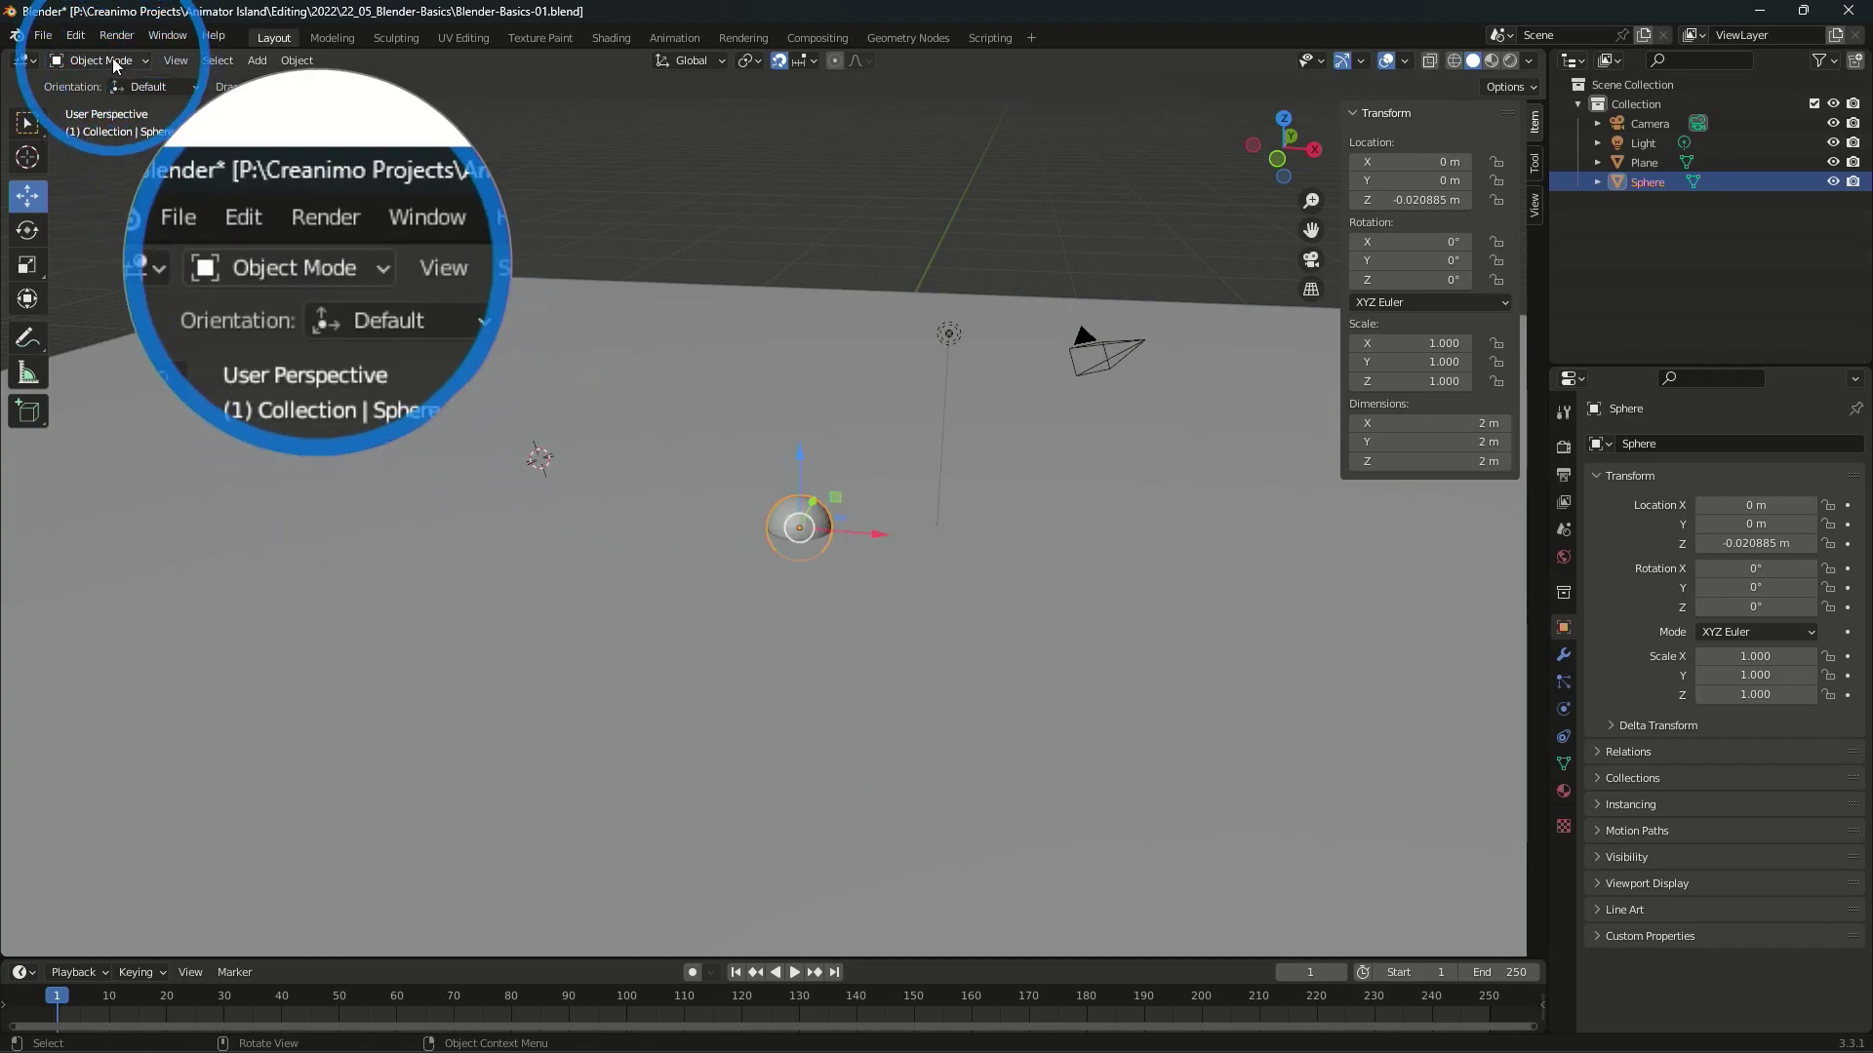
left_click(110, 59)
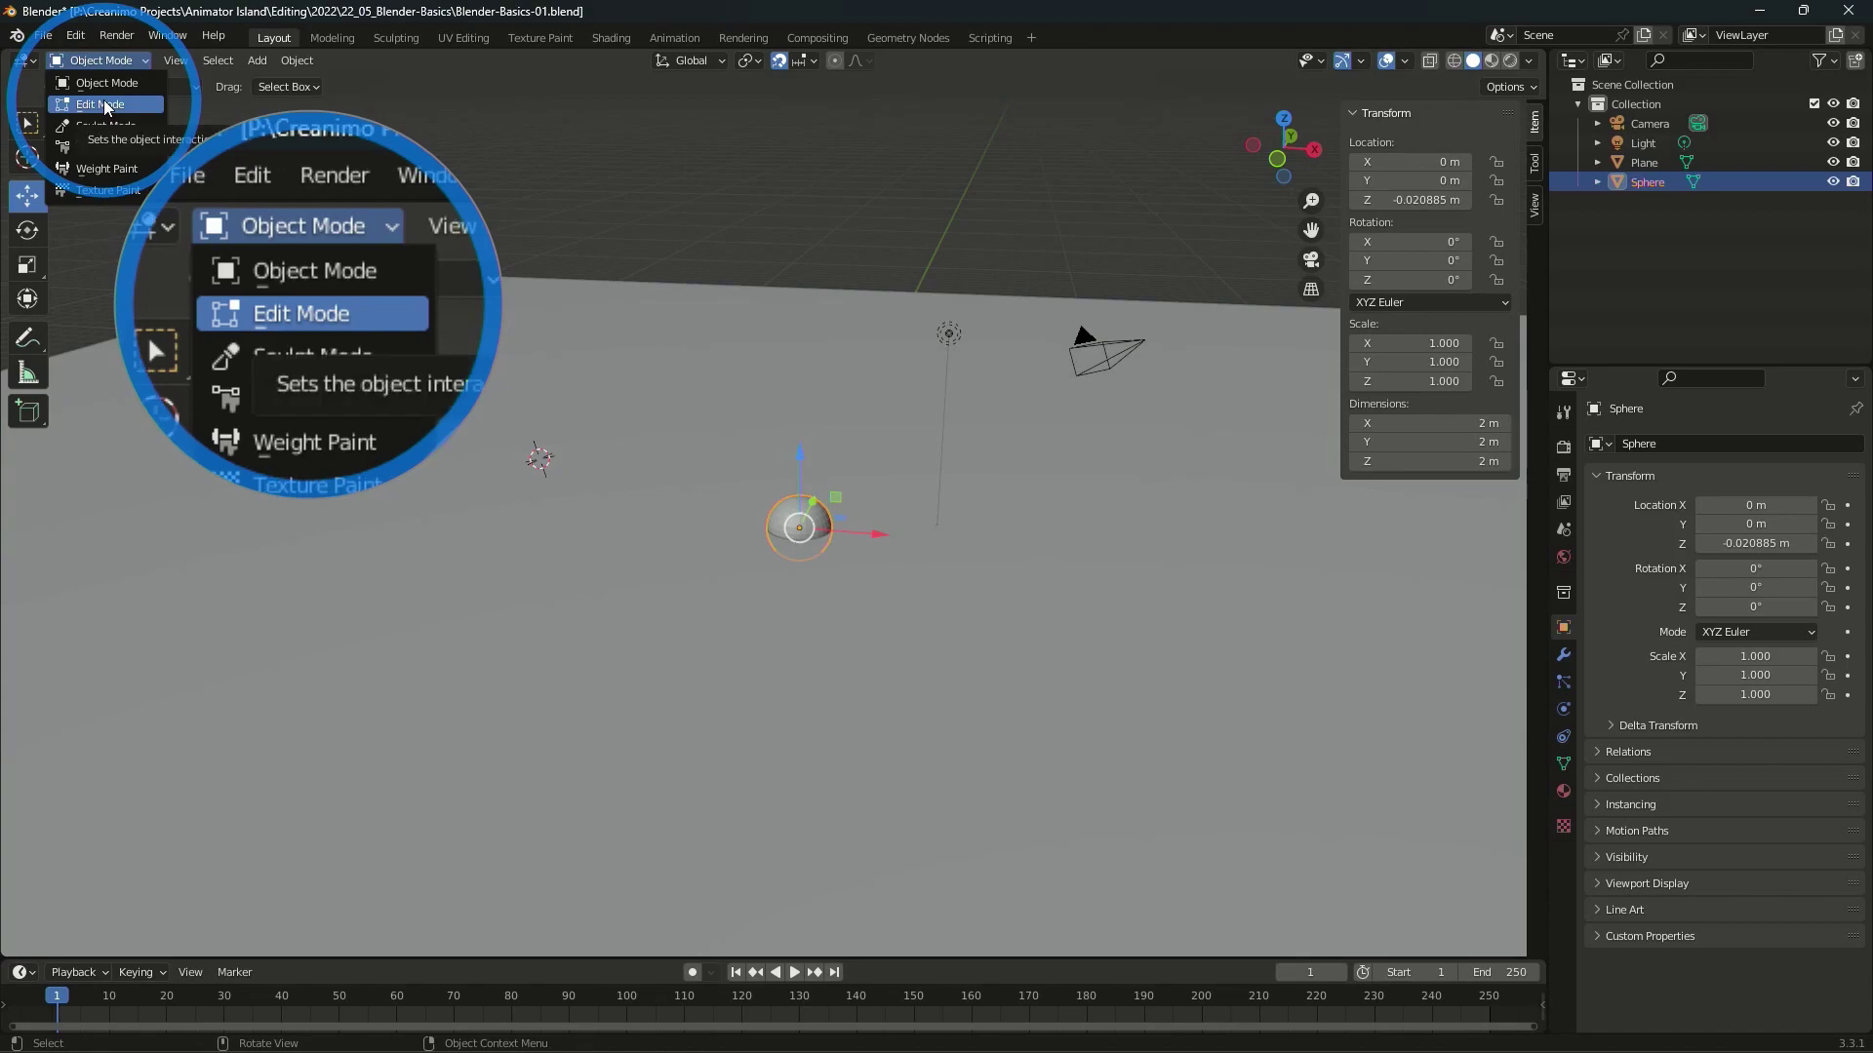
left_click(104, 83)
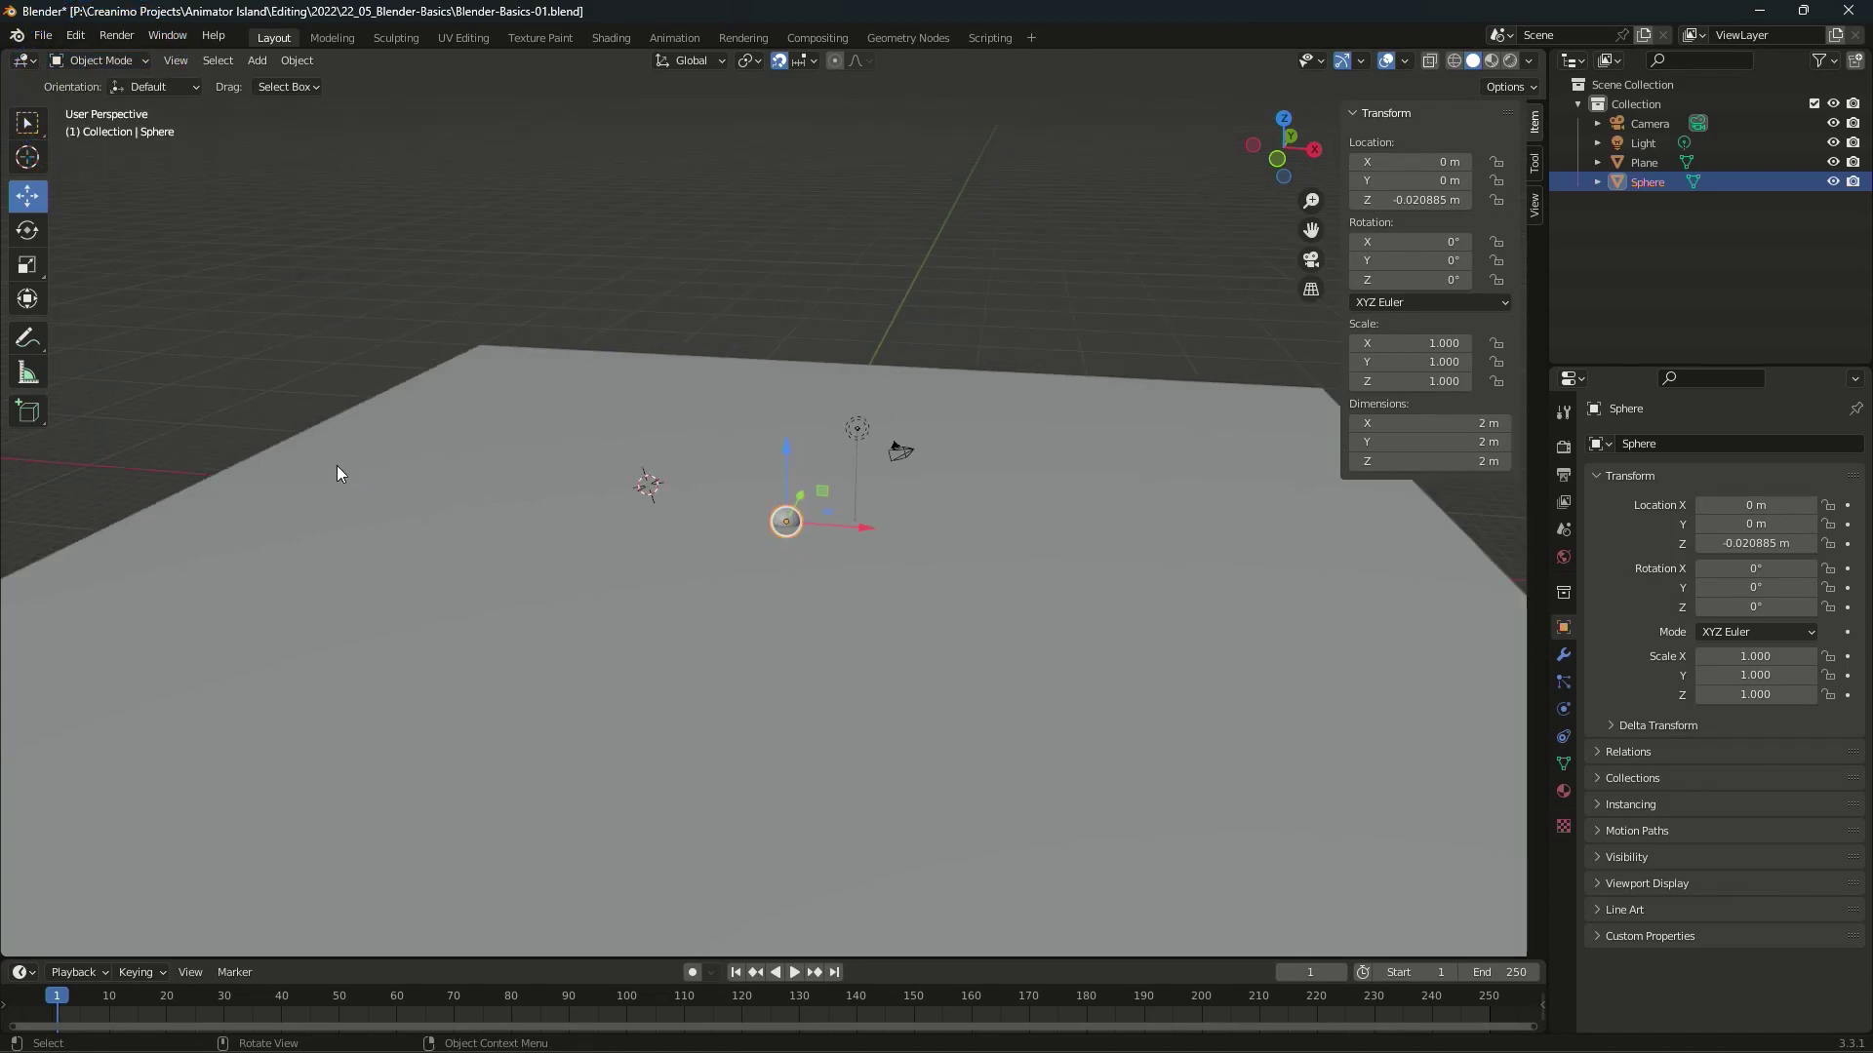
scroll(337, 465, "down", 5)
middle_click_drag(550, 535, 538, 587)
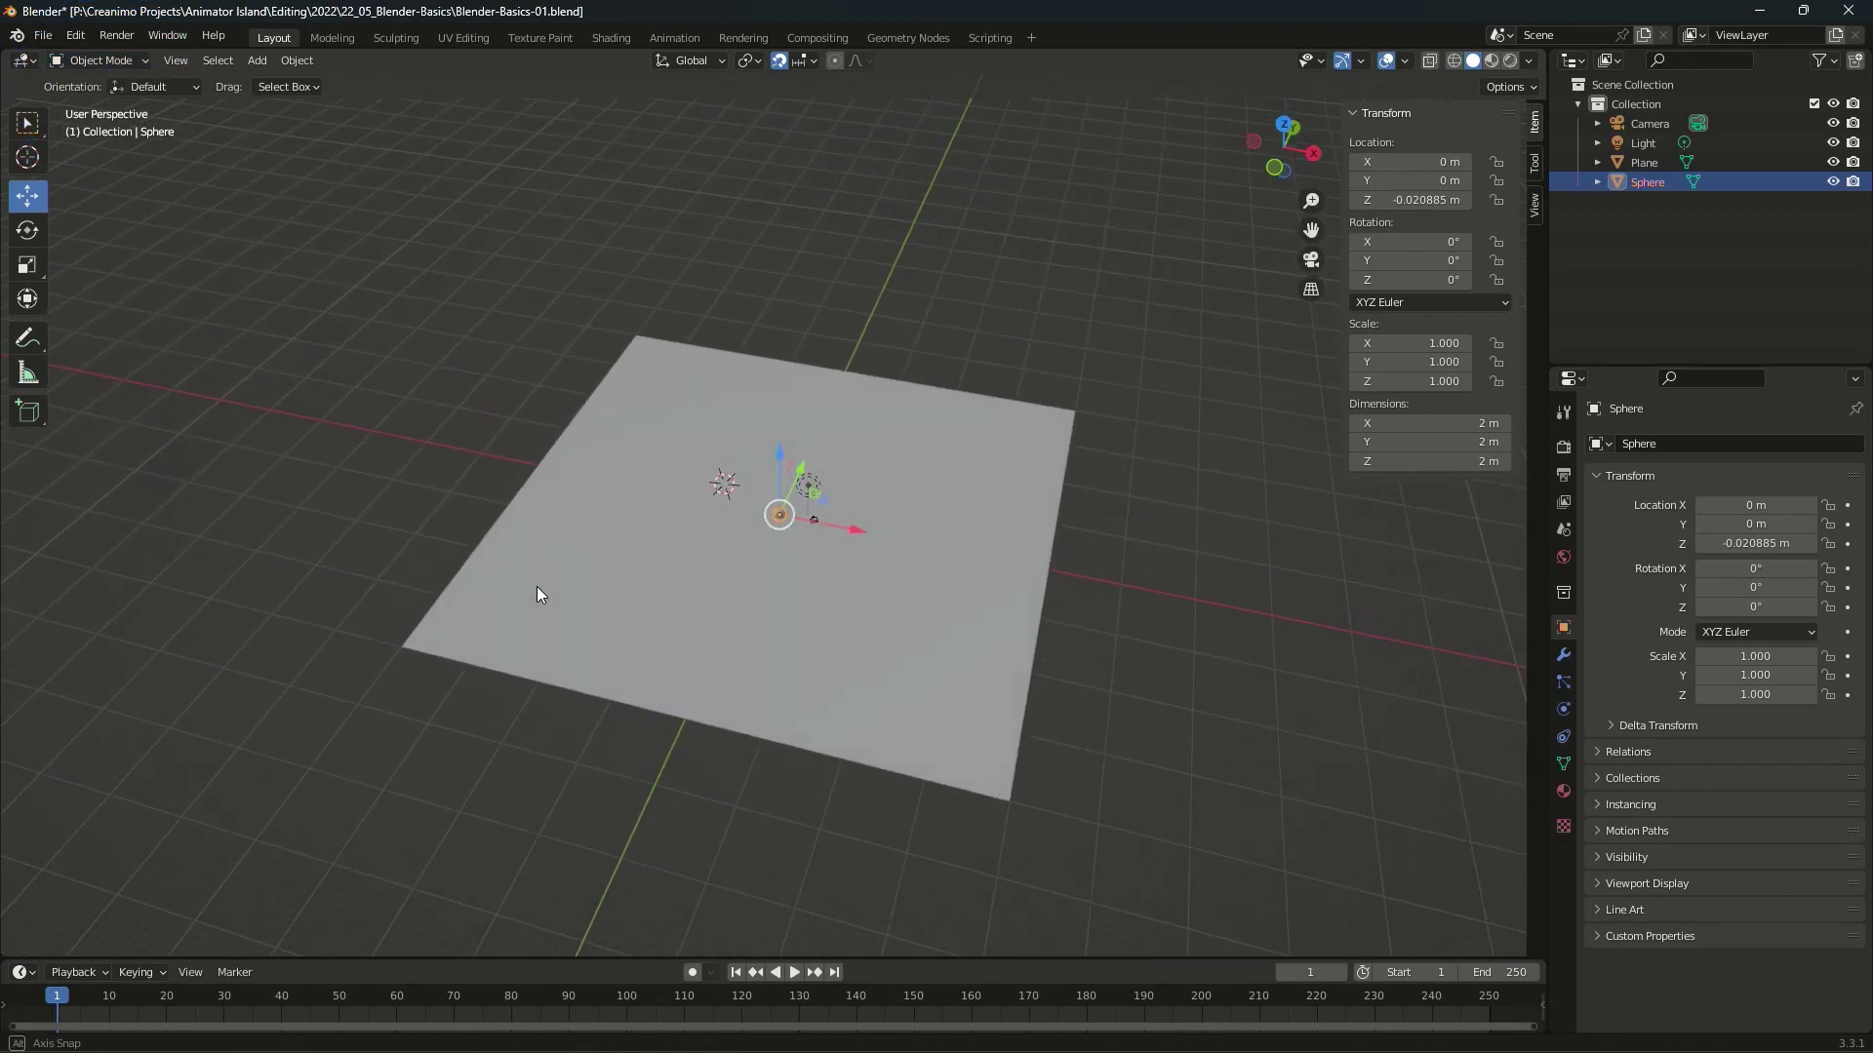
left_click(608, 623)
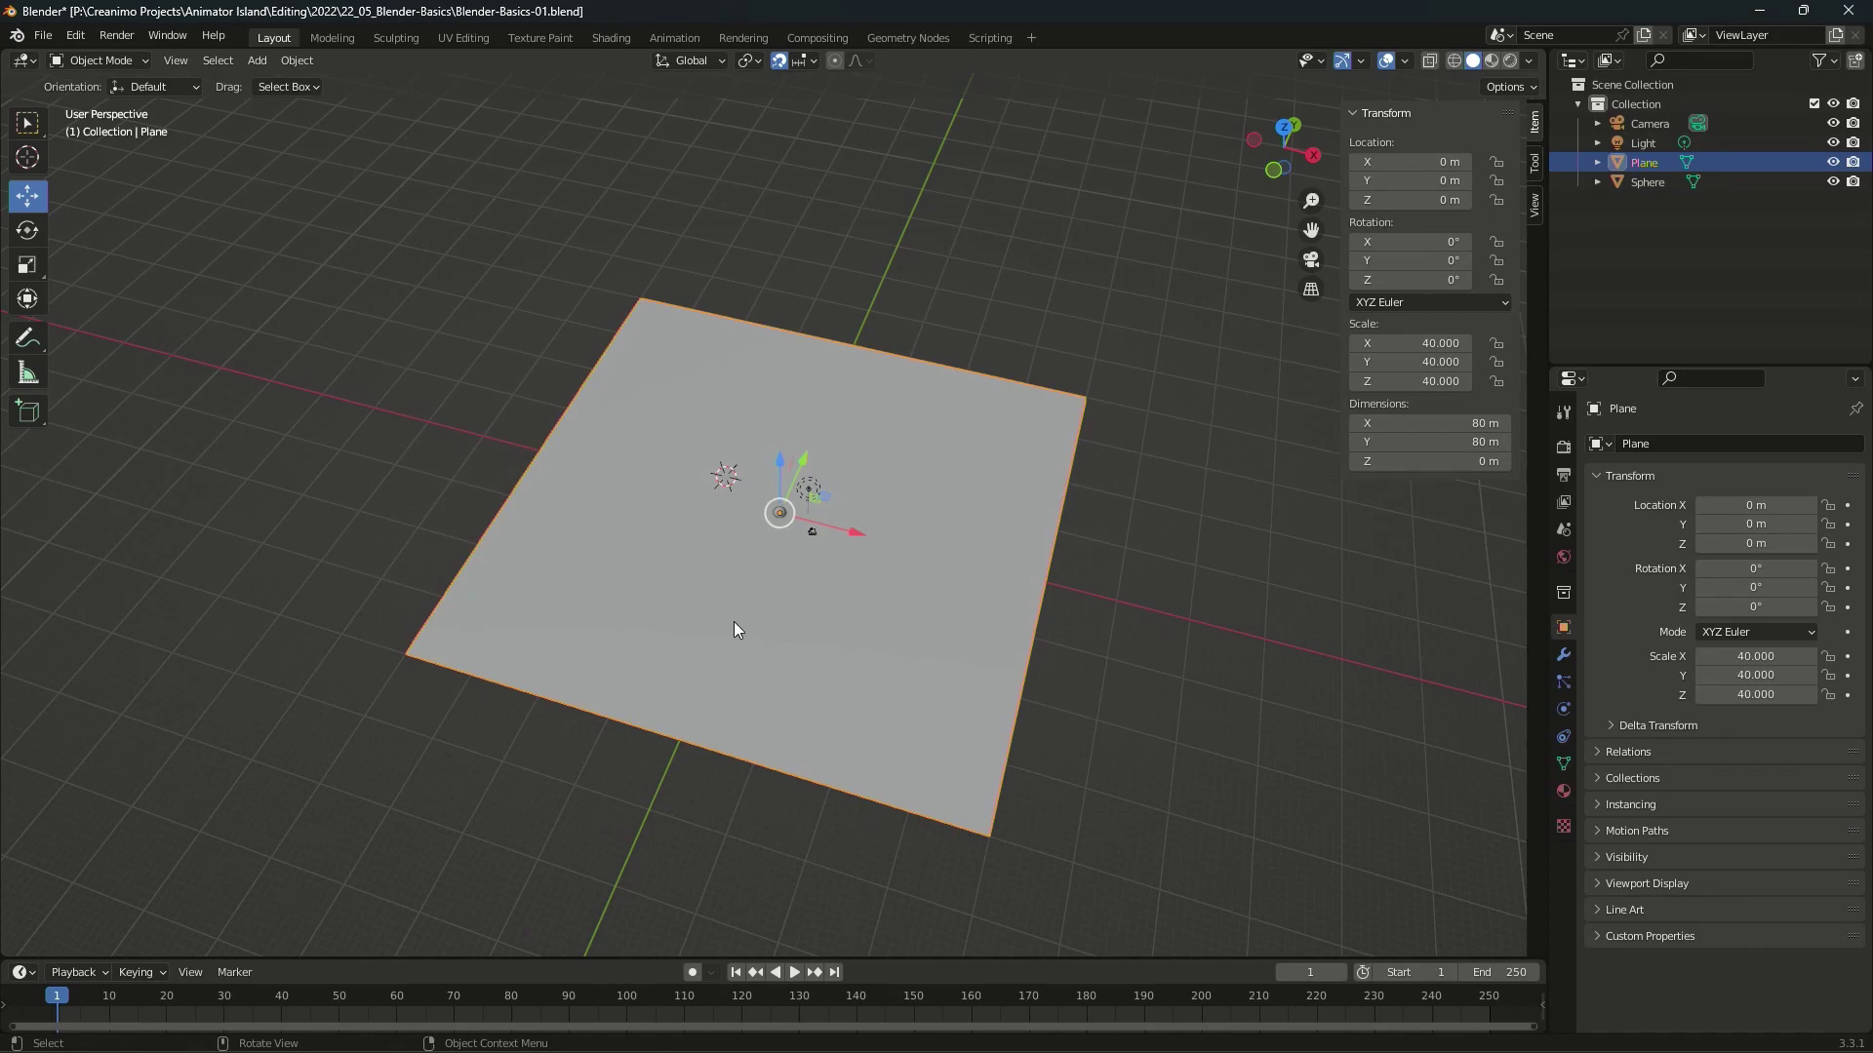
scroll(832, 531, "up", 8)
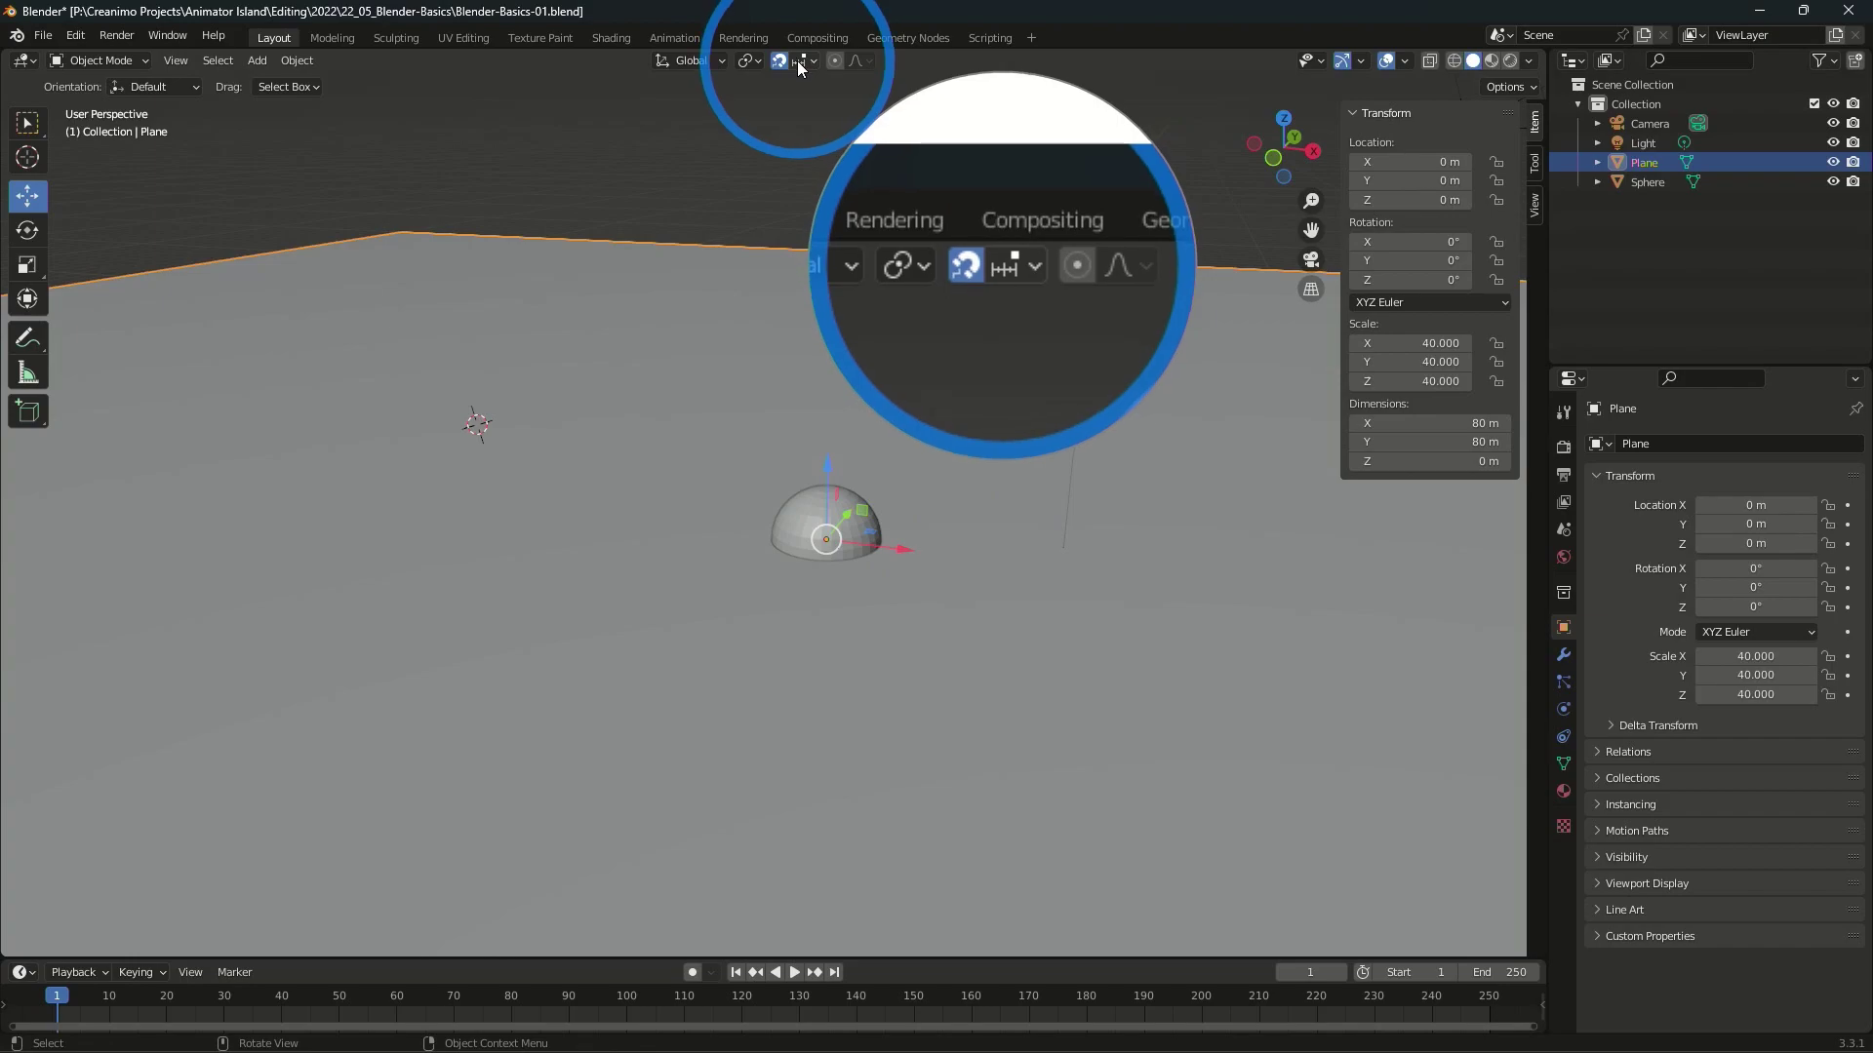
- Change the snapping target from Increment to Face Project
left_click(807, 62)
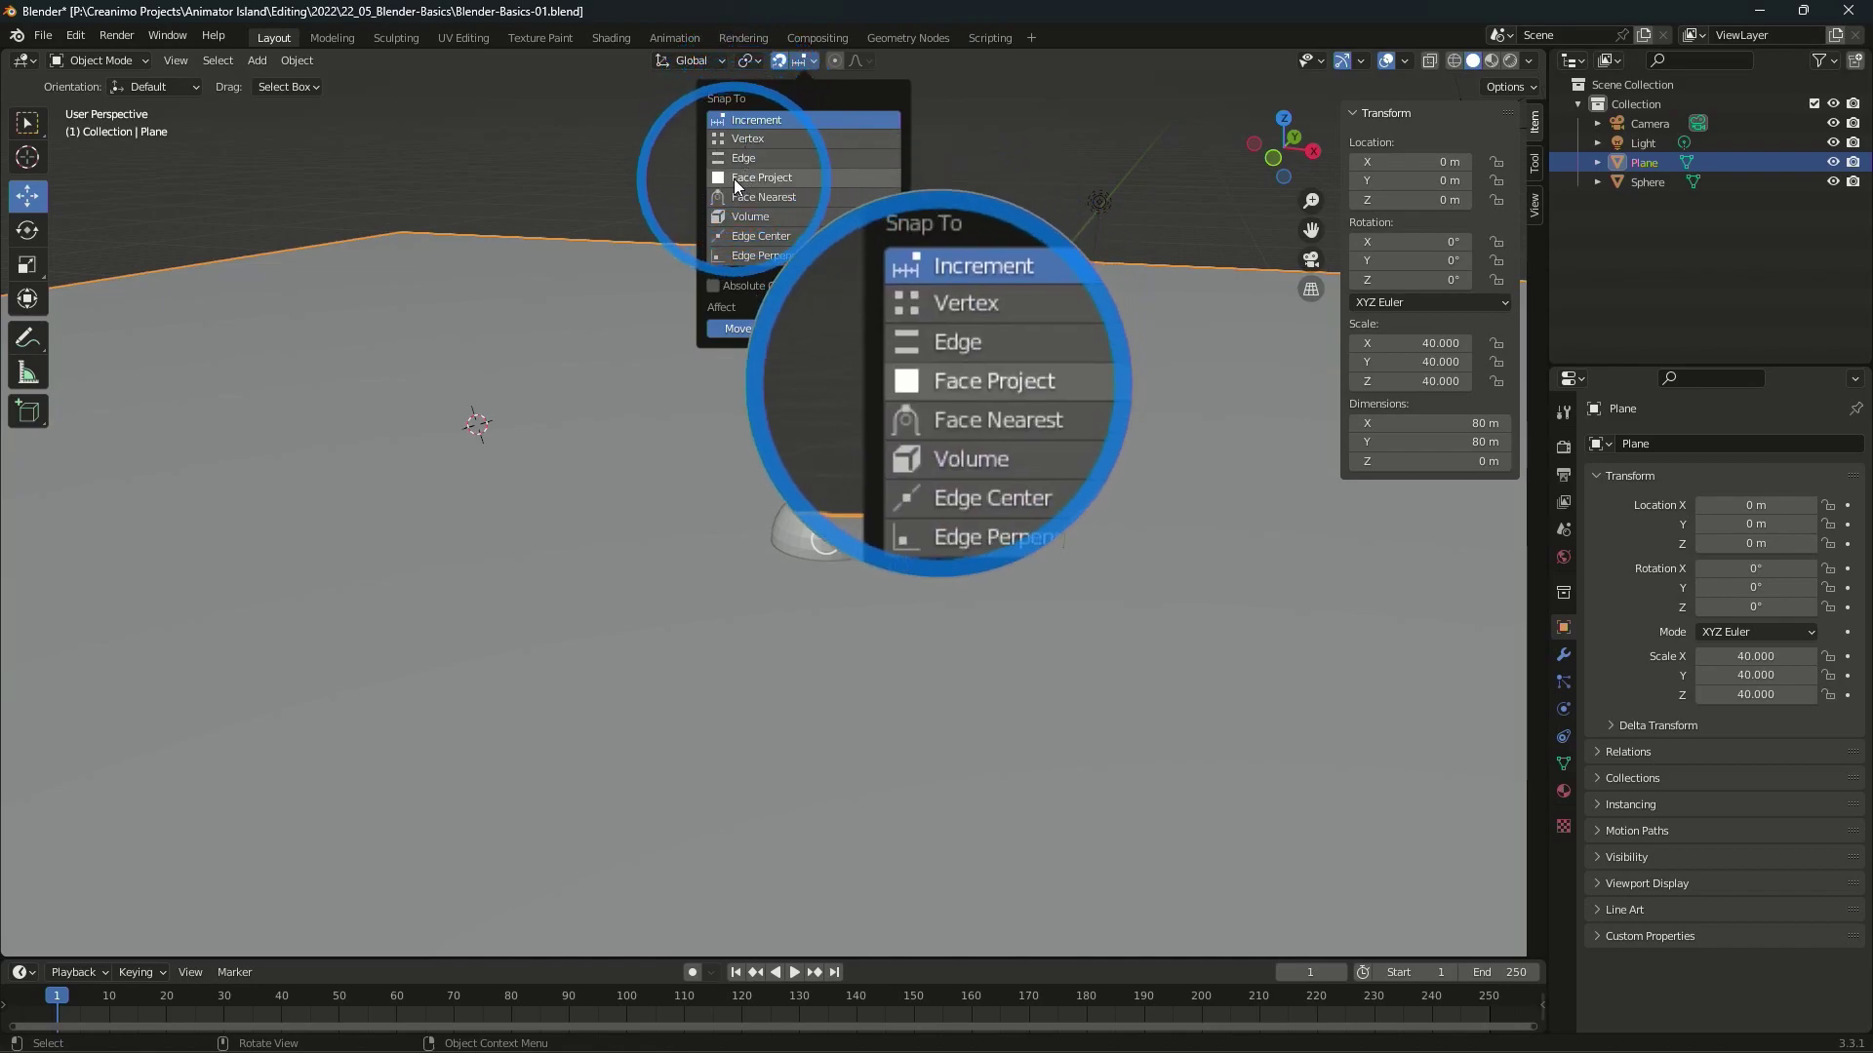
left_click(753, 181)
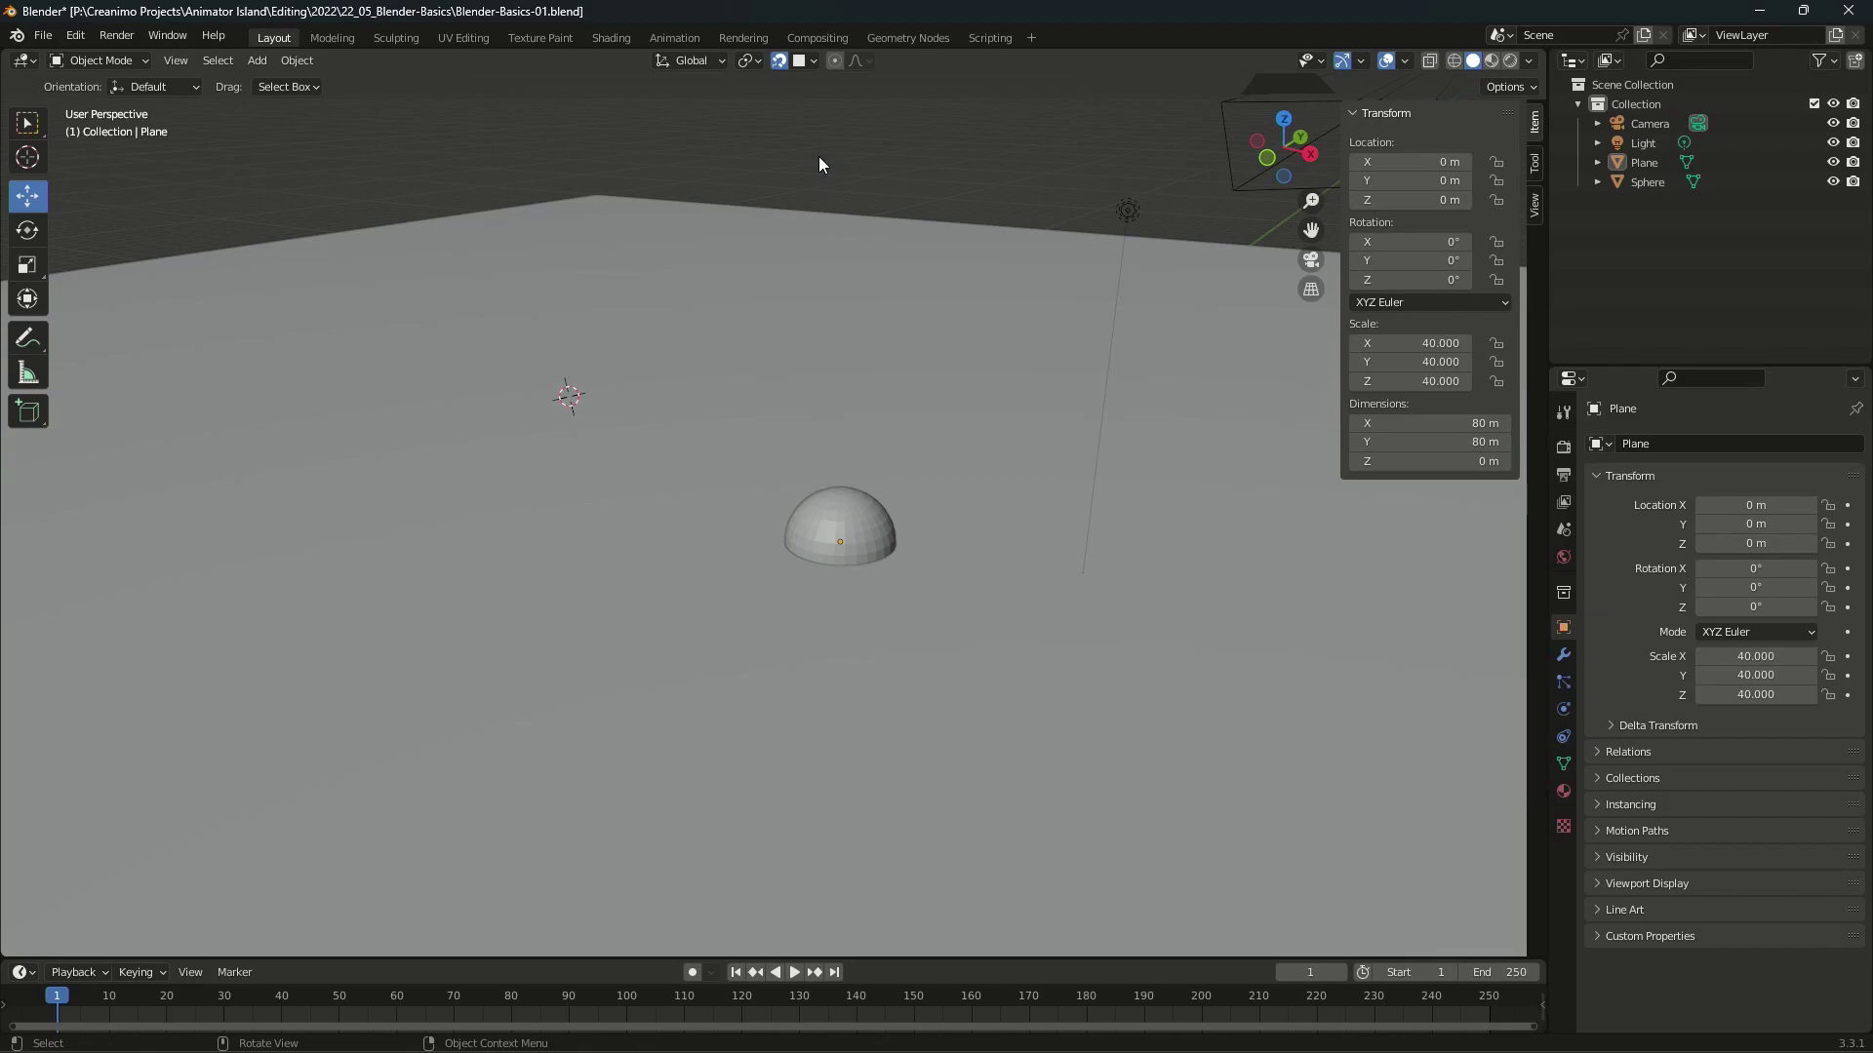
- Select the sphere and try vertical Z moves, cancelling one and confirming another
left_click(818, 521)
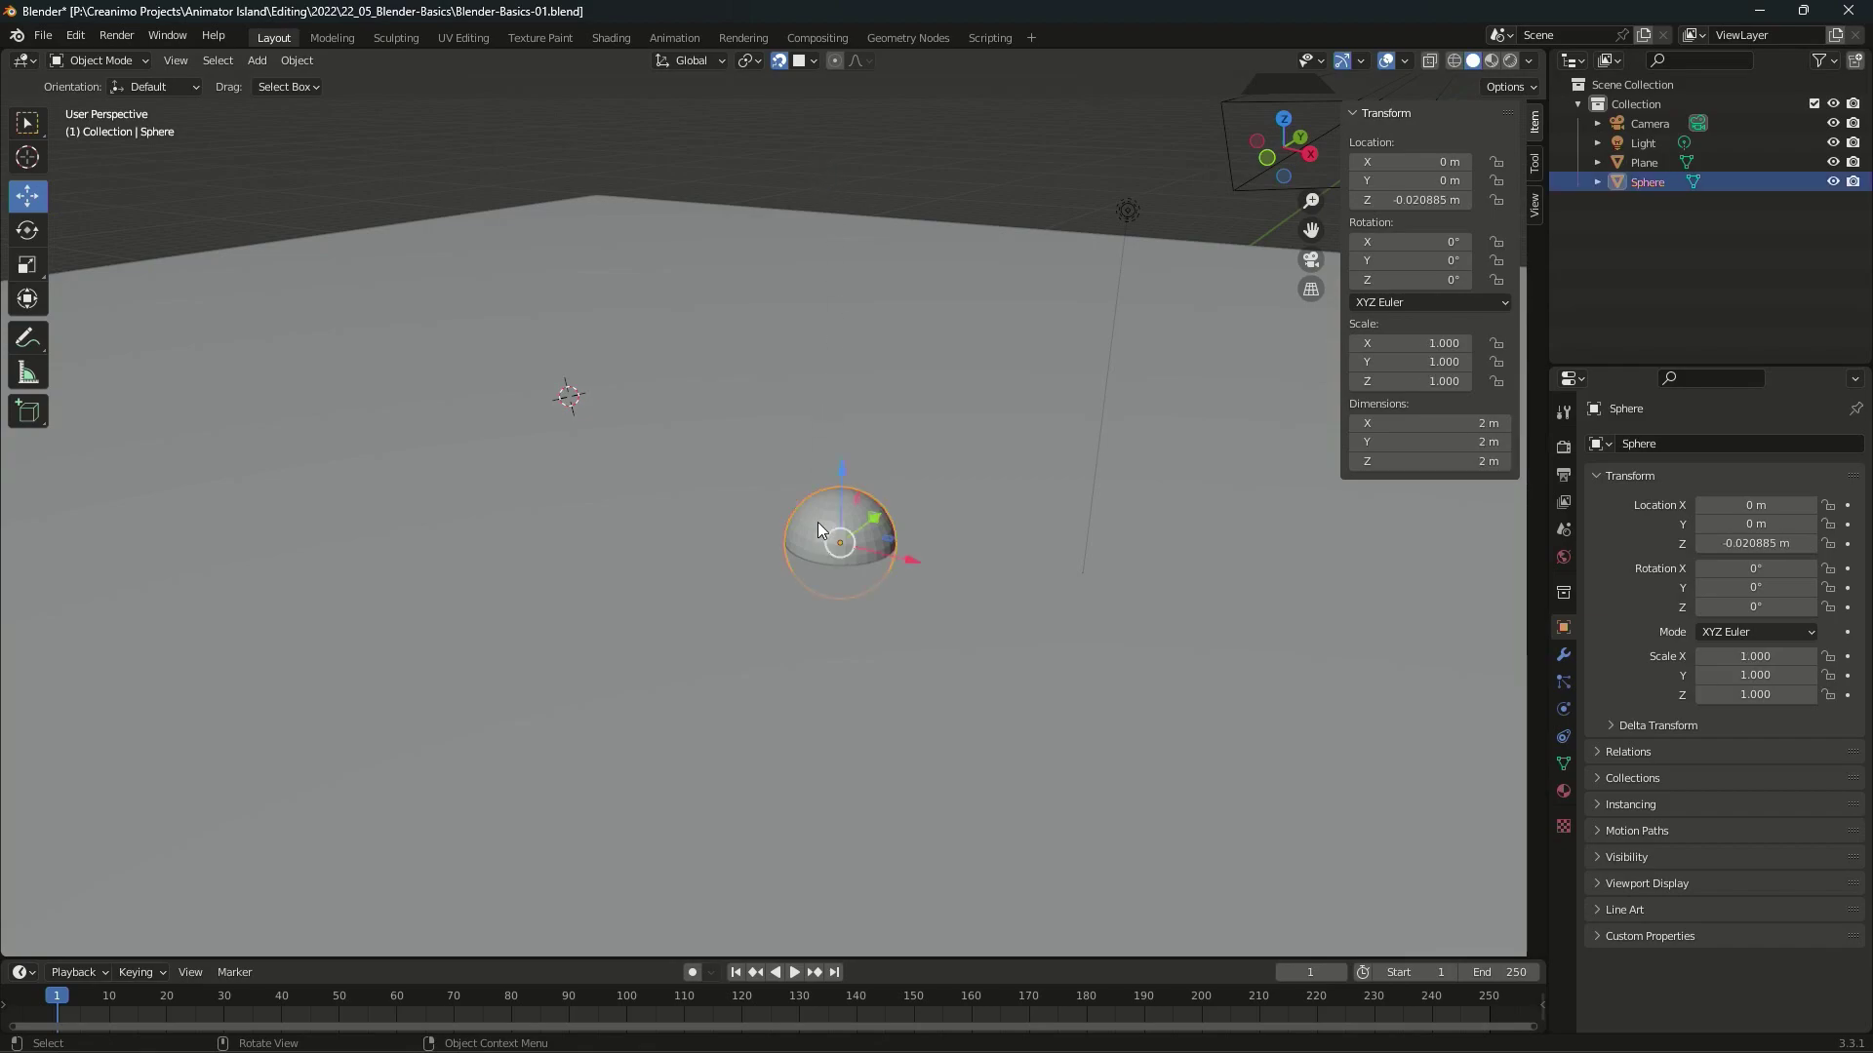
key("g")
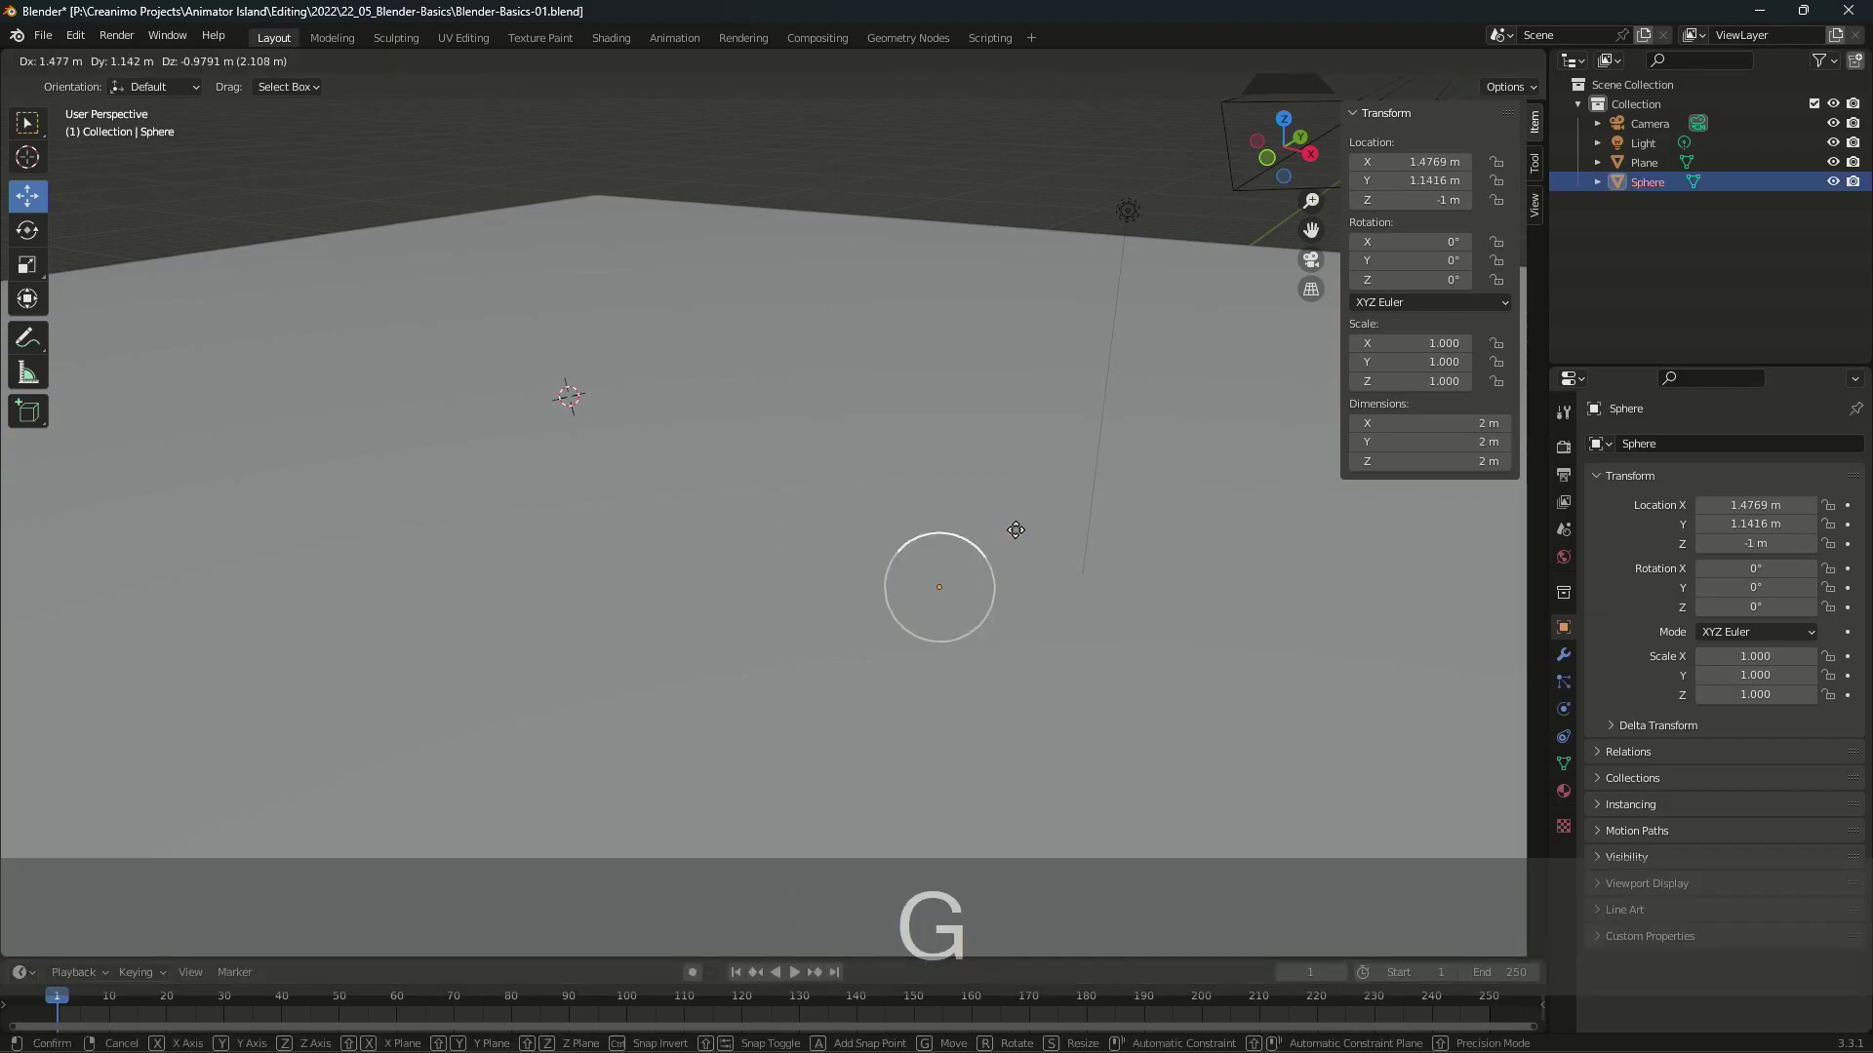
key("z")
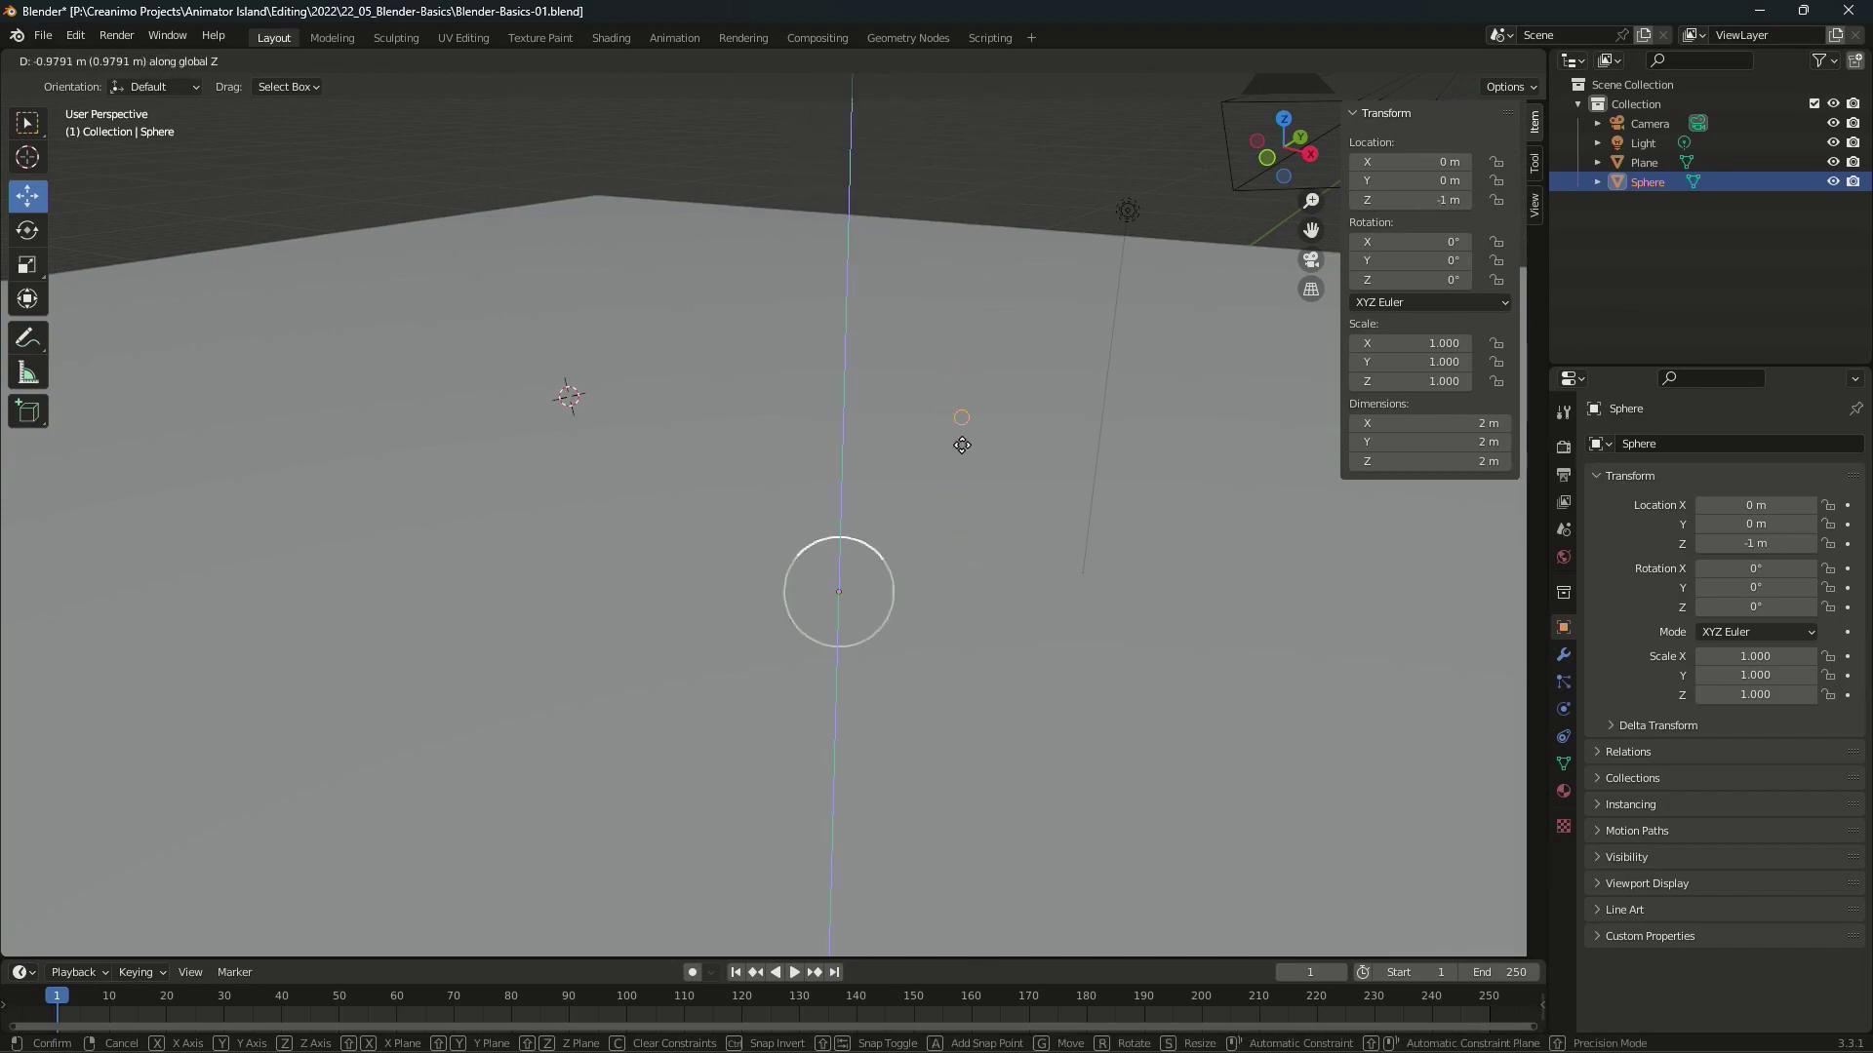
key("Escape")
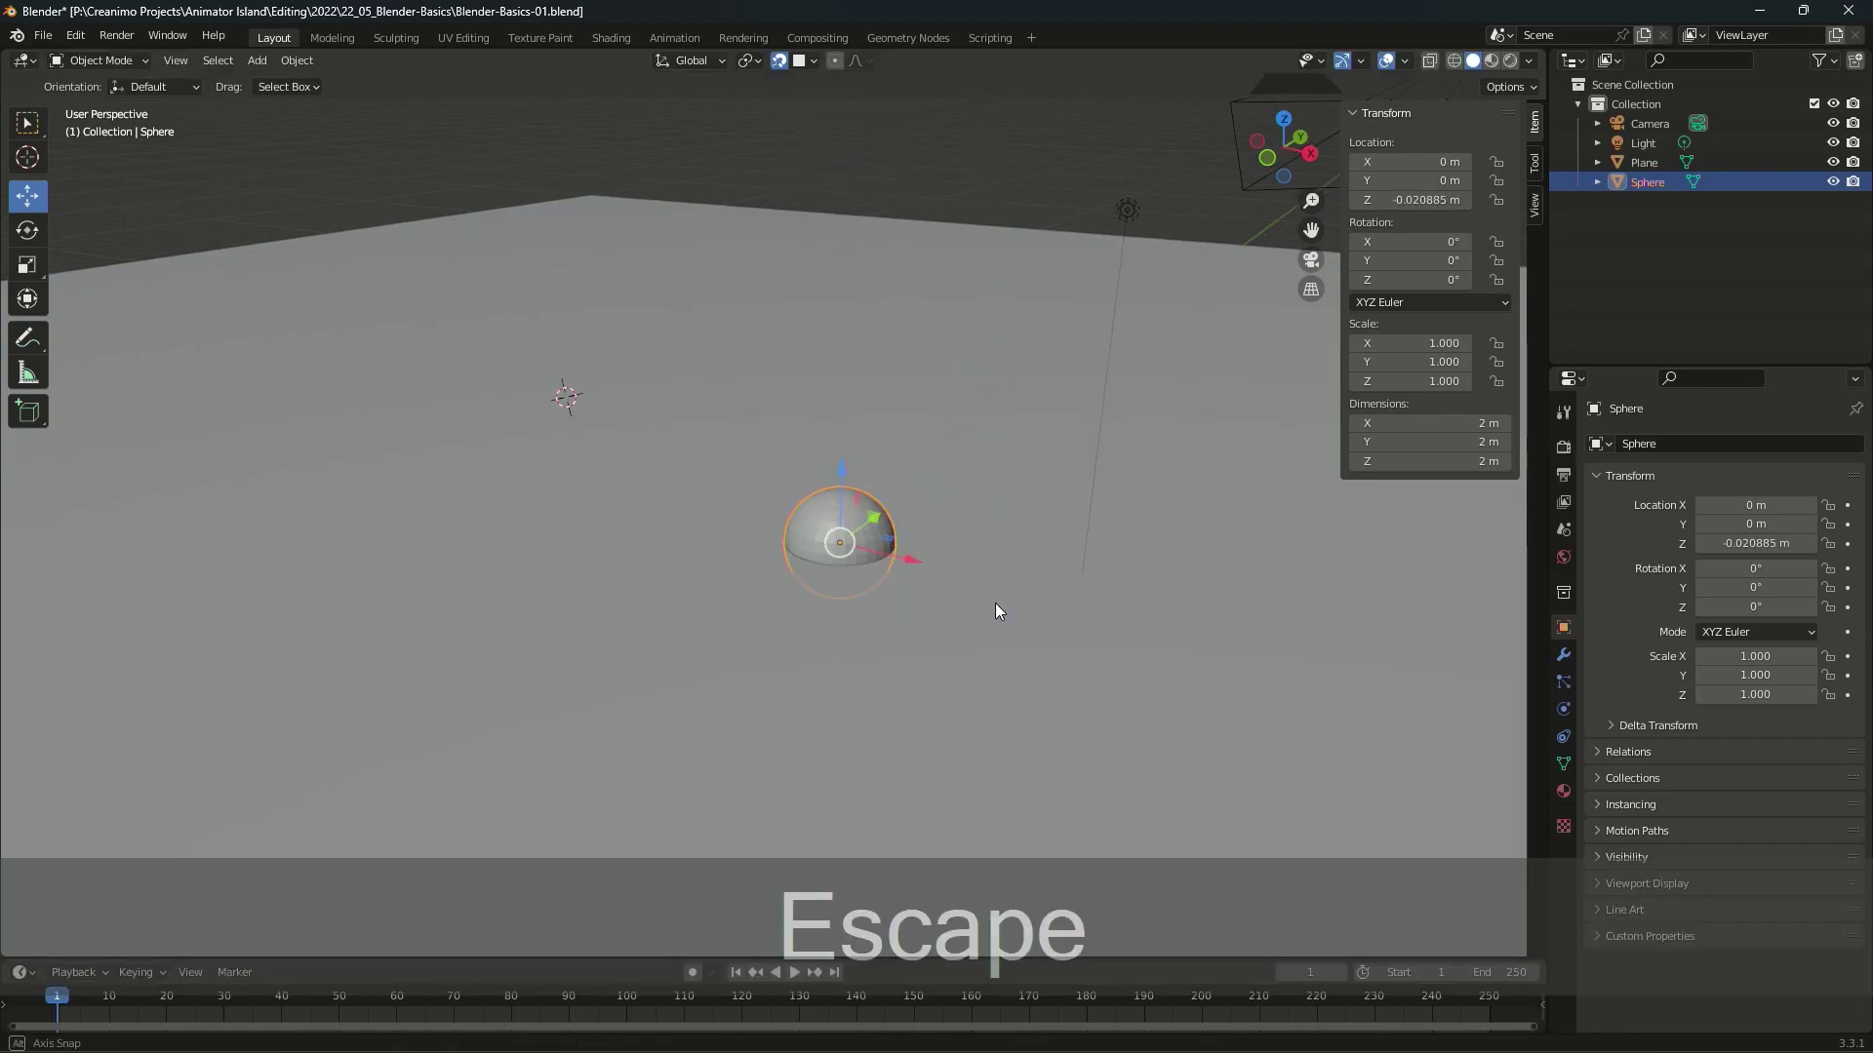
middle_click_drag(996, 603, 994, 564)
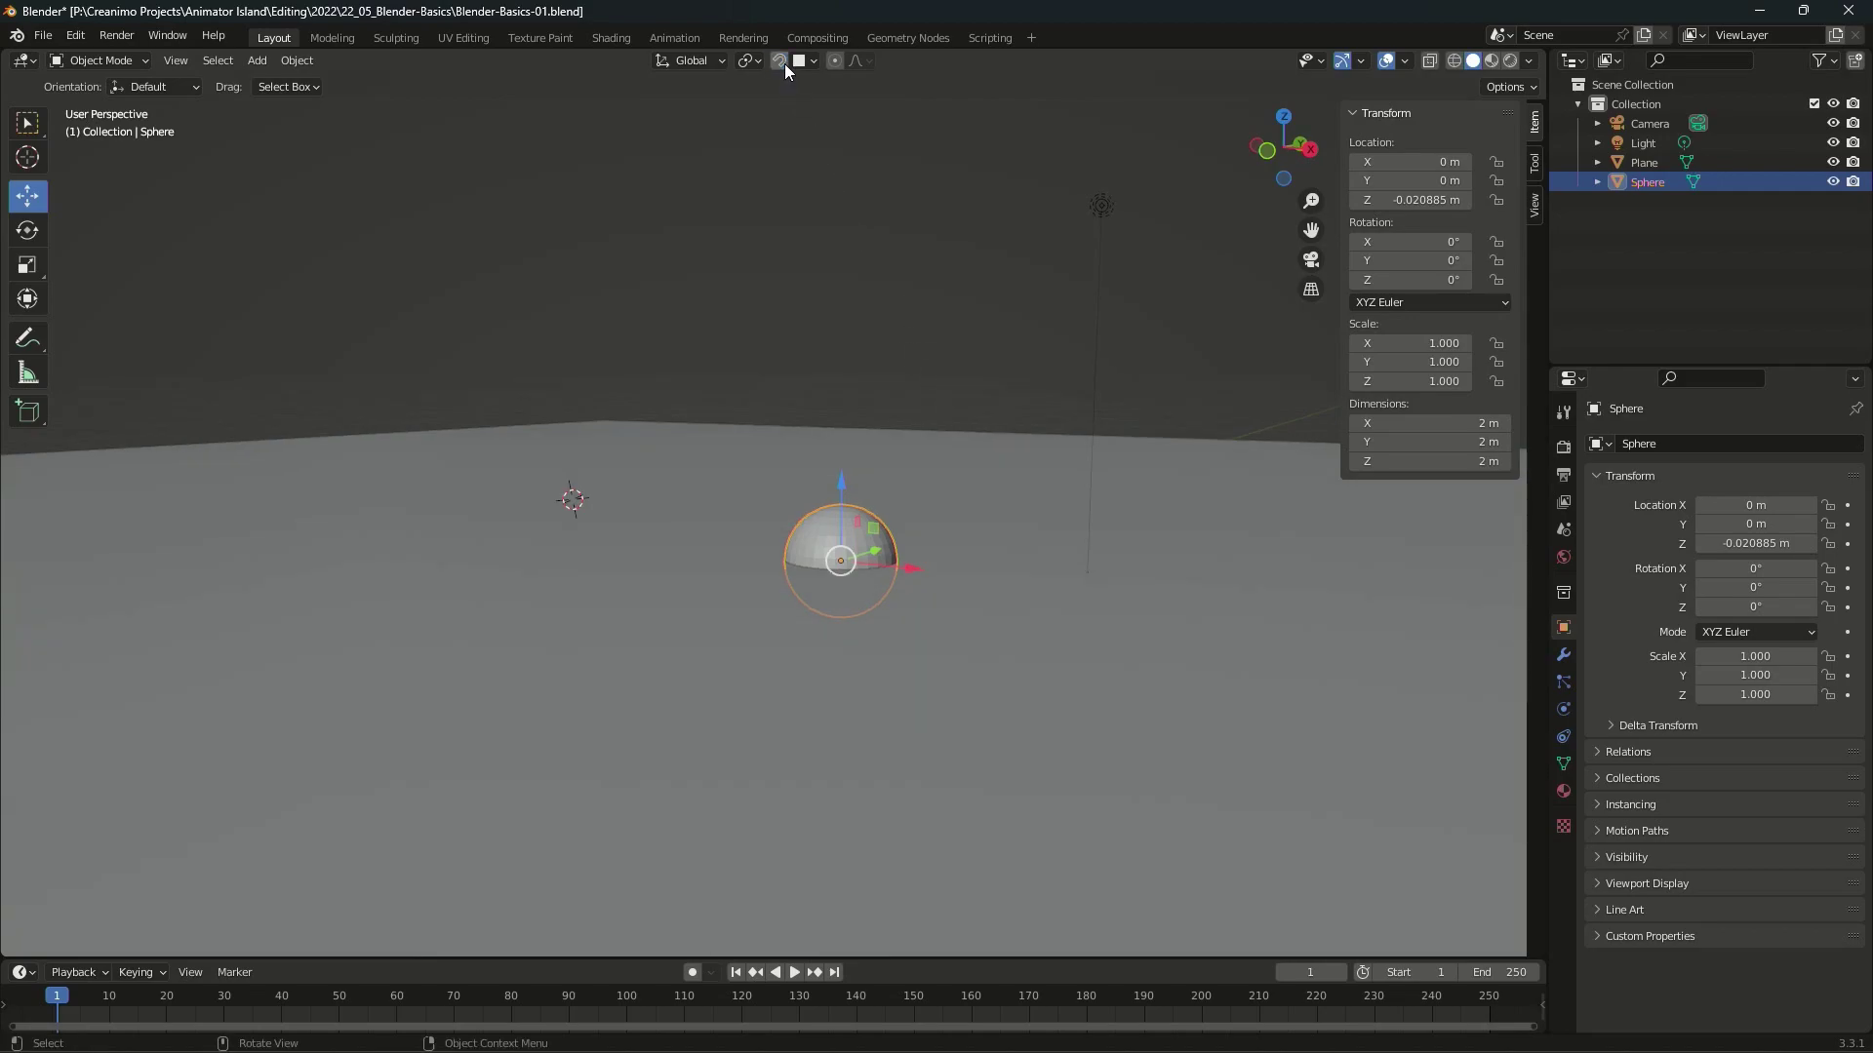
key("g")
key("z")
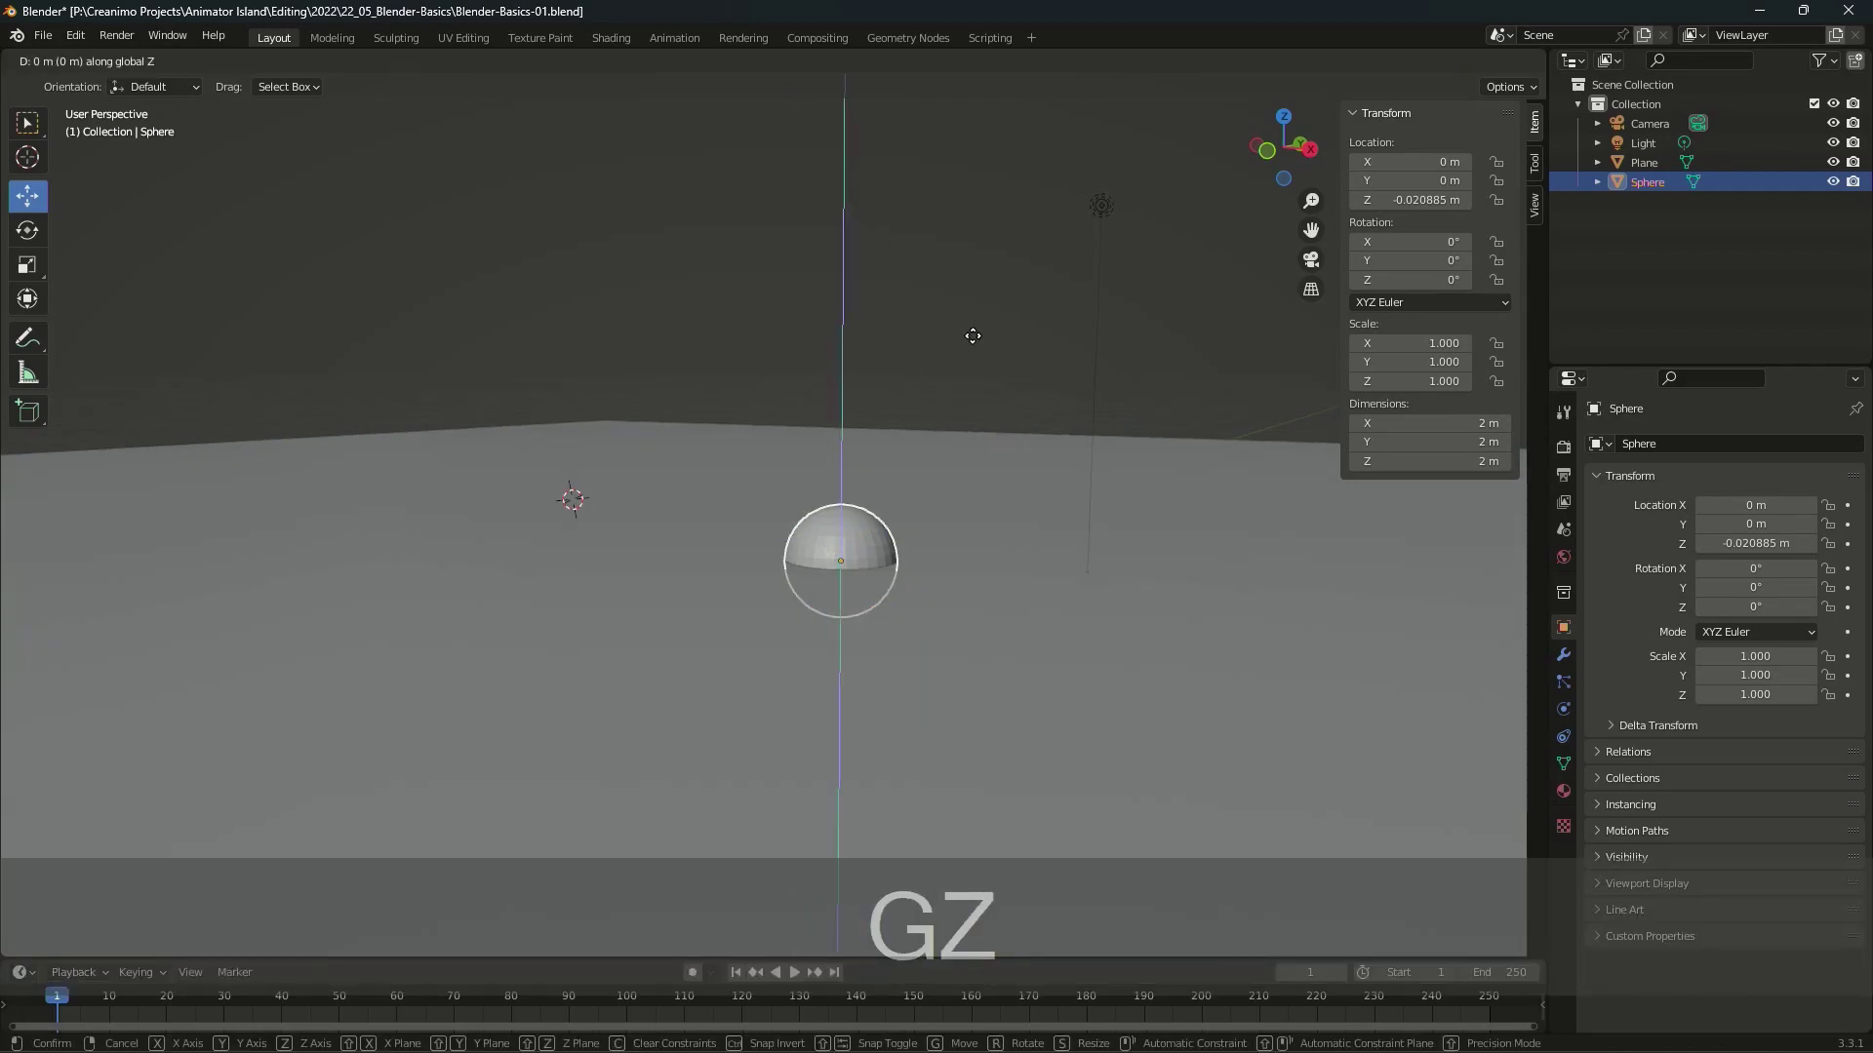
left_click(977, 310)
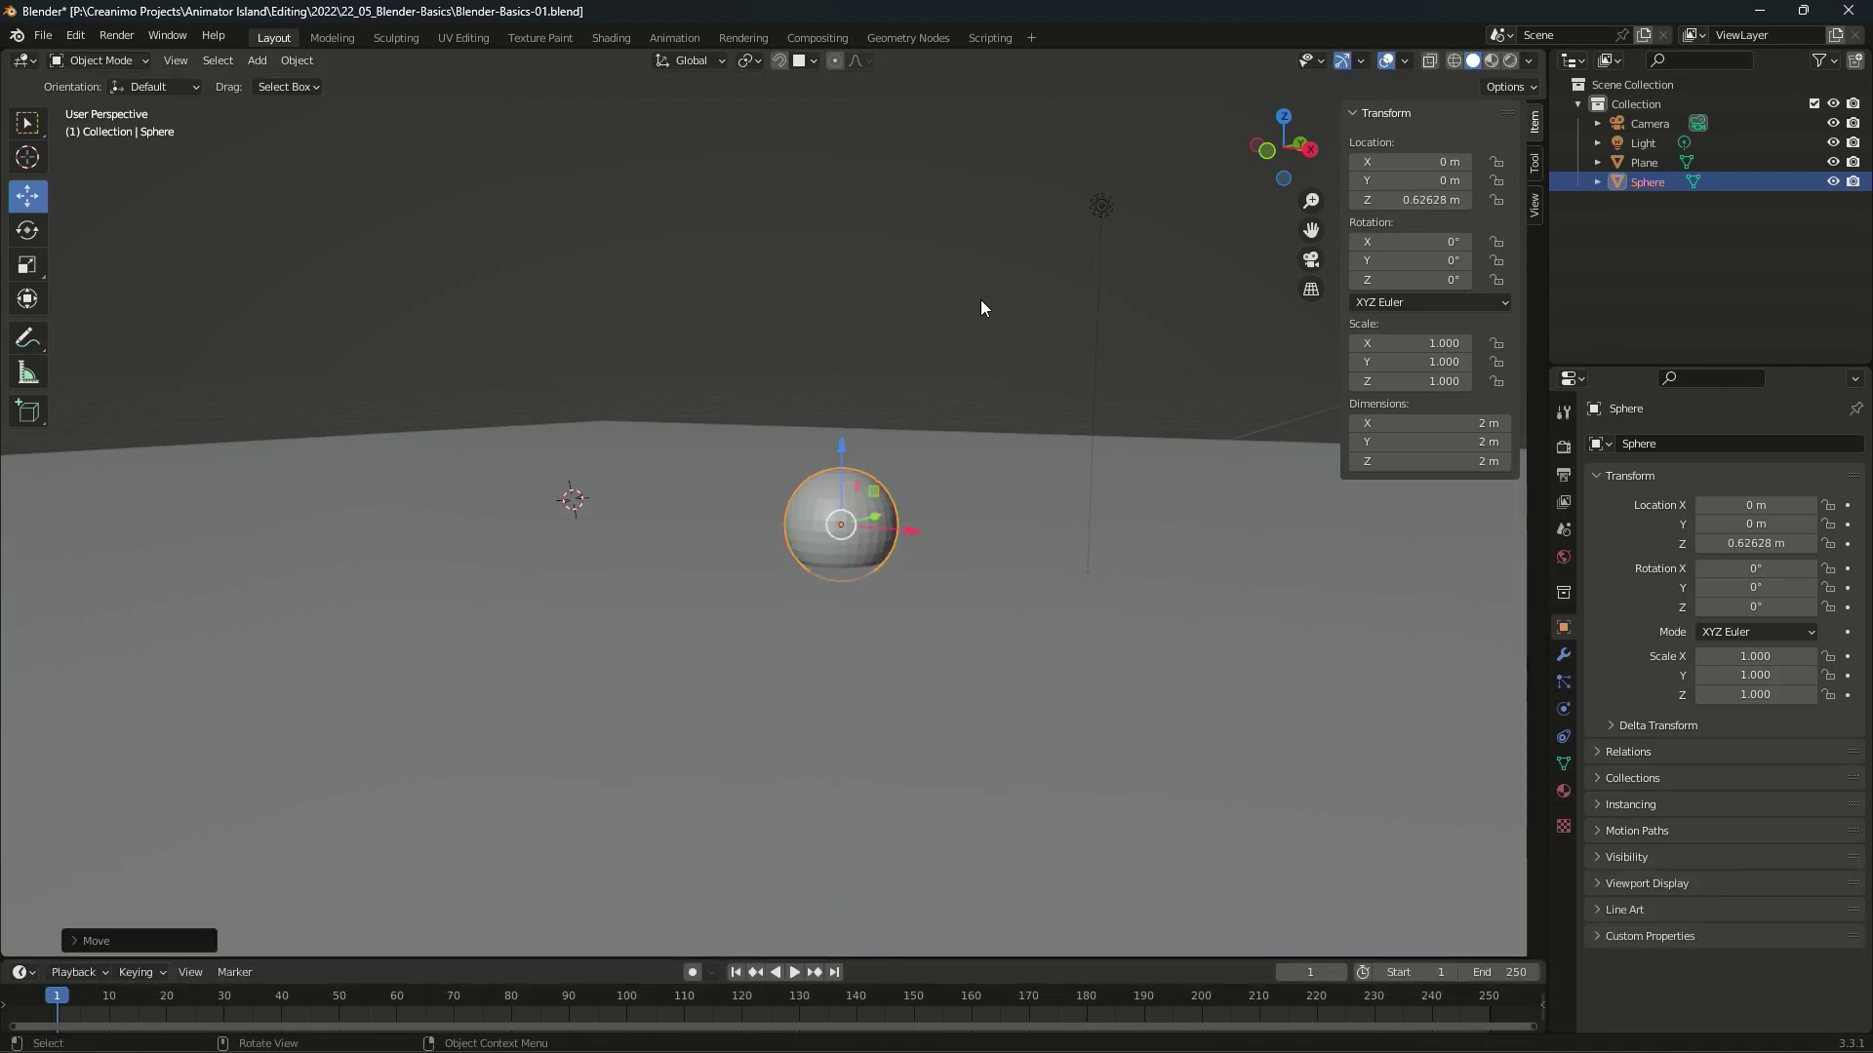
- Turn on snapping and Ctrl-snap the sphere to Z = 1 m
left_click(781, 61)
key("g")
key("z")
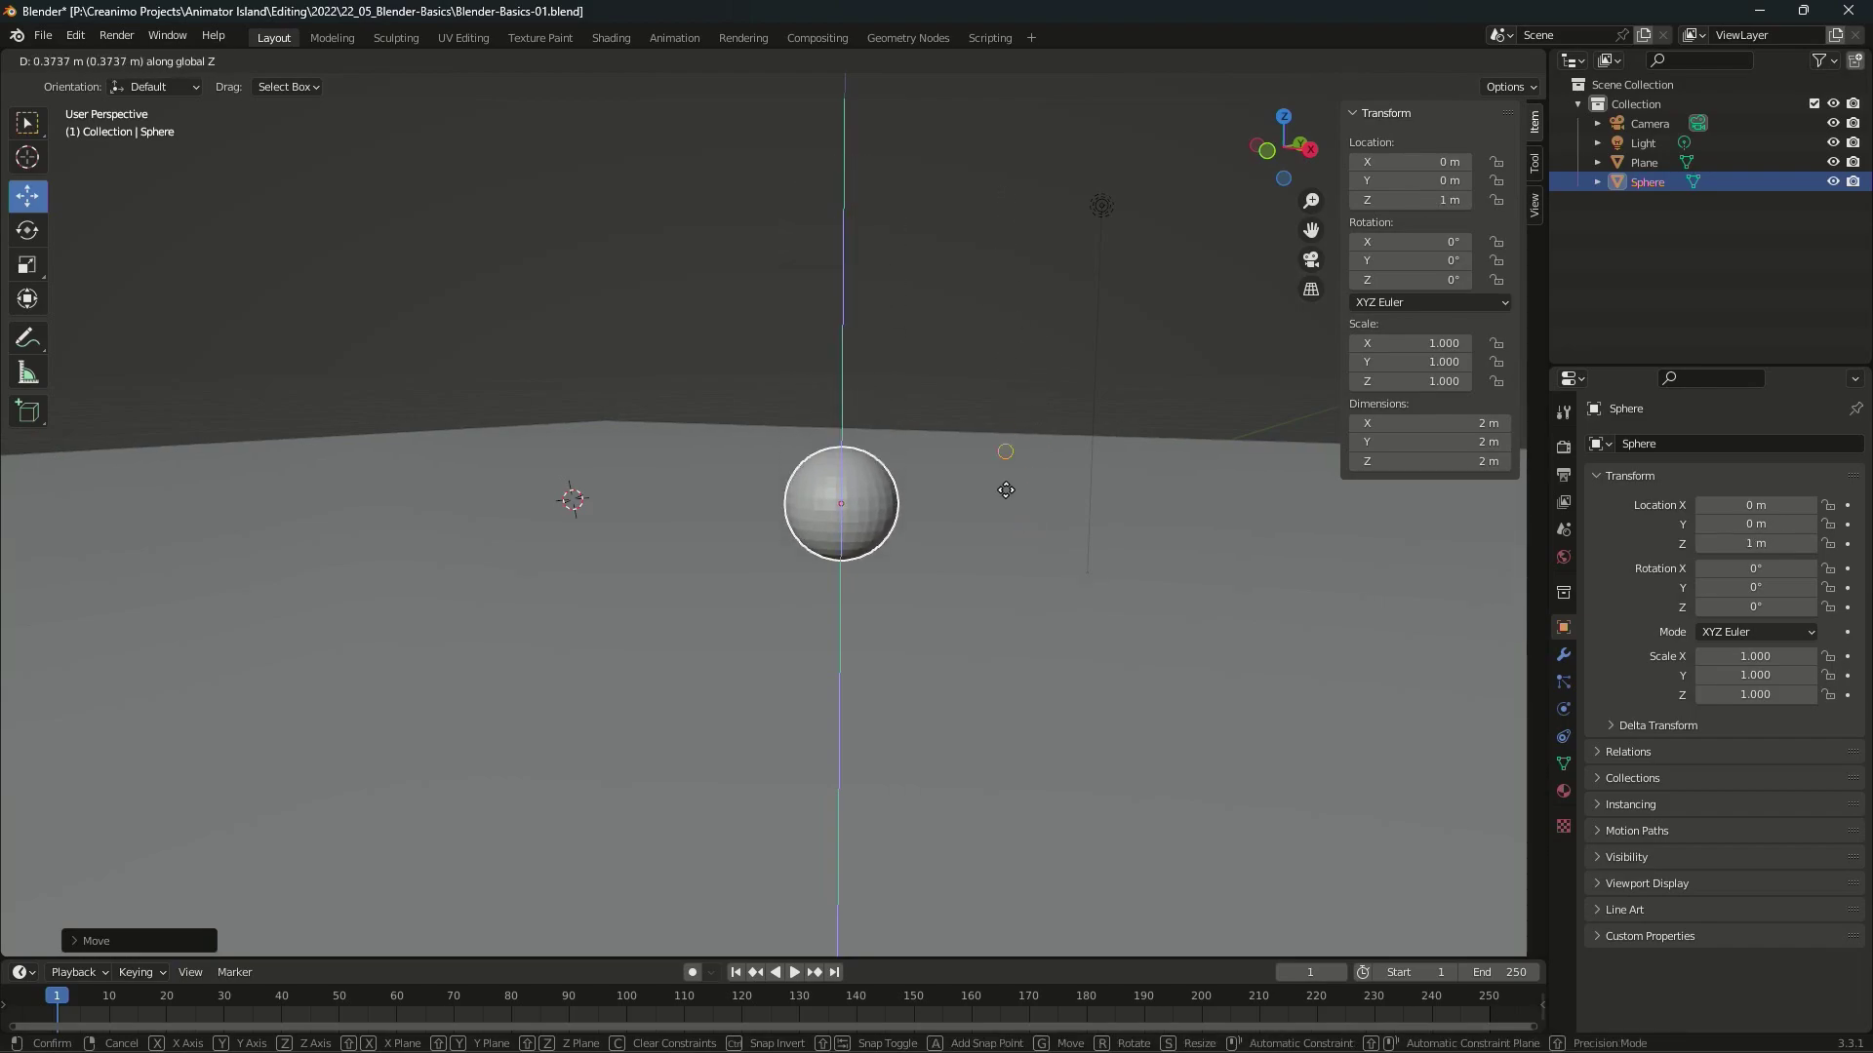
key("ctrl")
left_click(1016, 450)
mouse_move(938, 757)
middle_mouse_down()
mouse_move(843, 717)
mouse_move(791, 789)
mouse_move(629, 743)
mouse_move(646, 725)
mouse_move(883, 782)
mouse_move(873, 756)
middle_mouse_up()
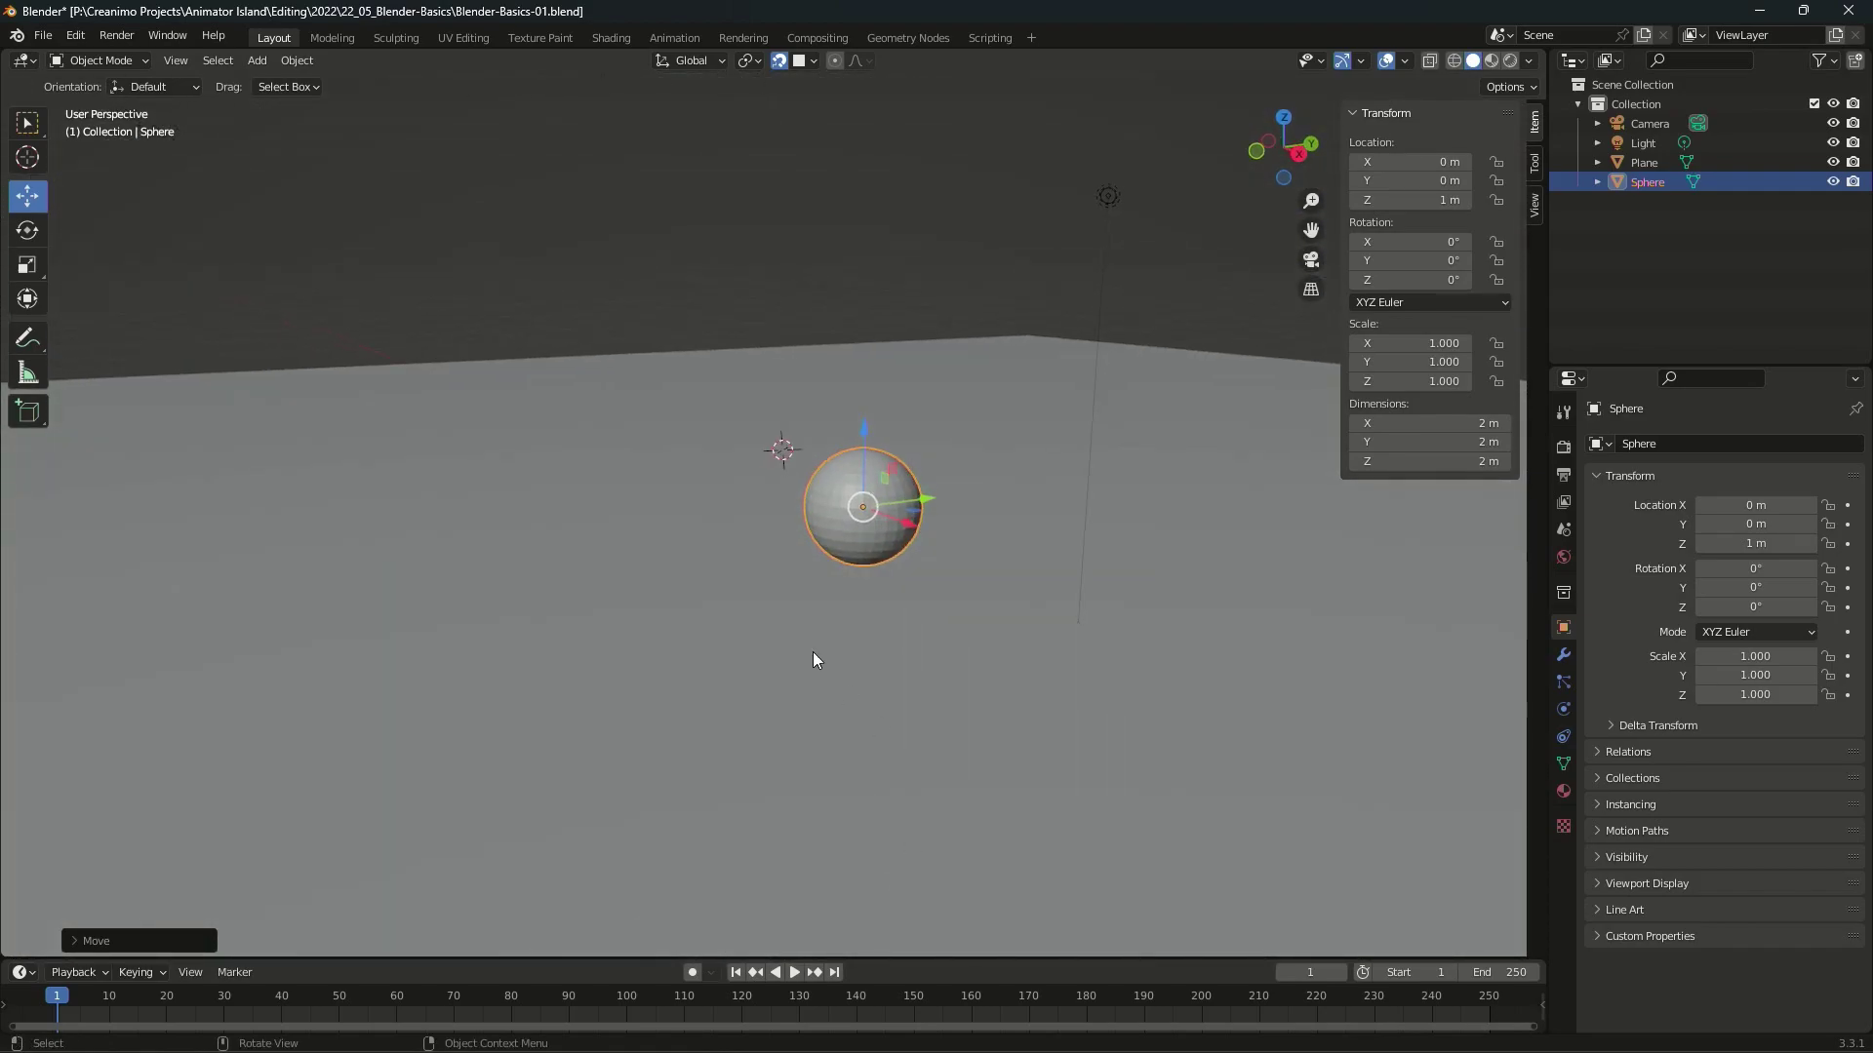
- Look through the scene camera, select it, and turn off snapping
left_click(775, 751)
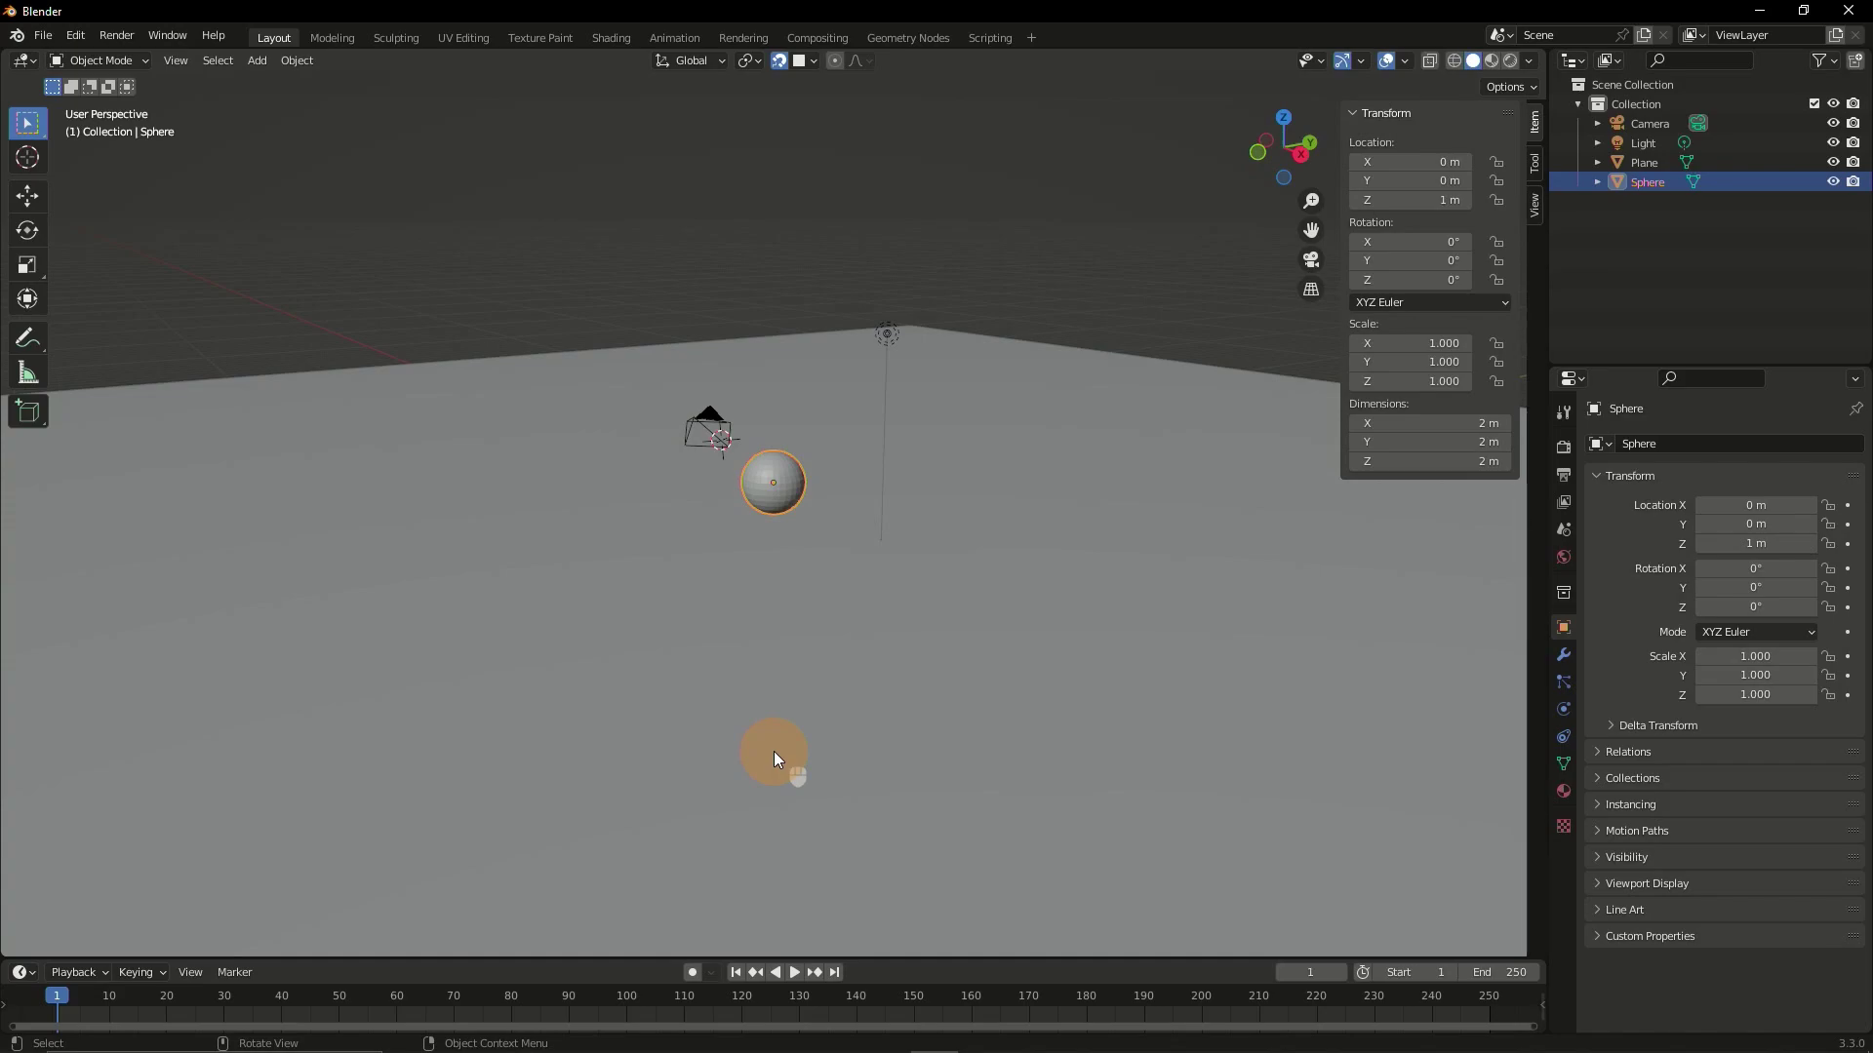
key("KP_0")
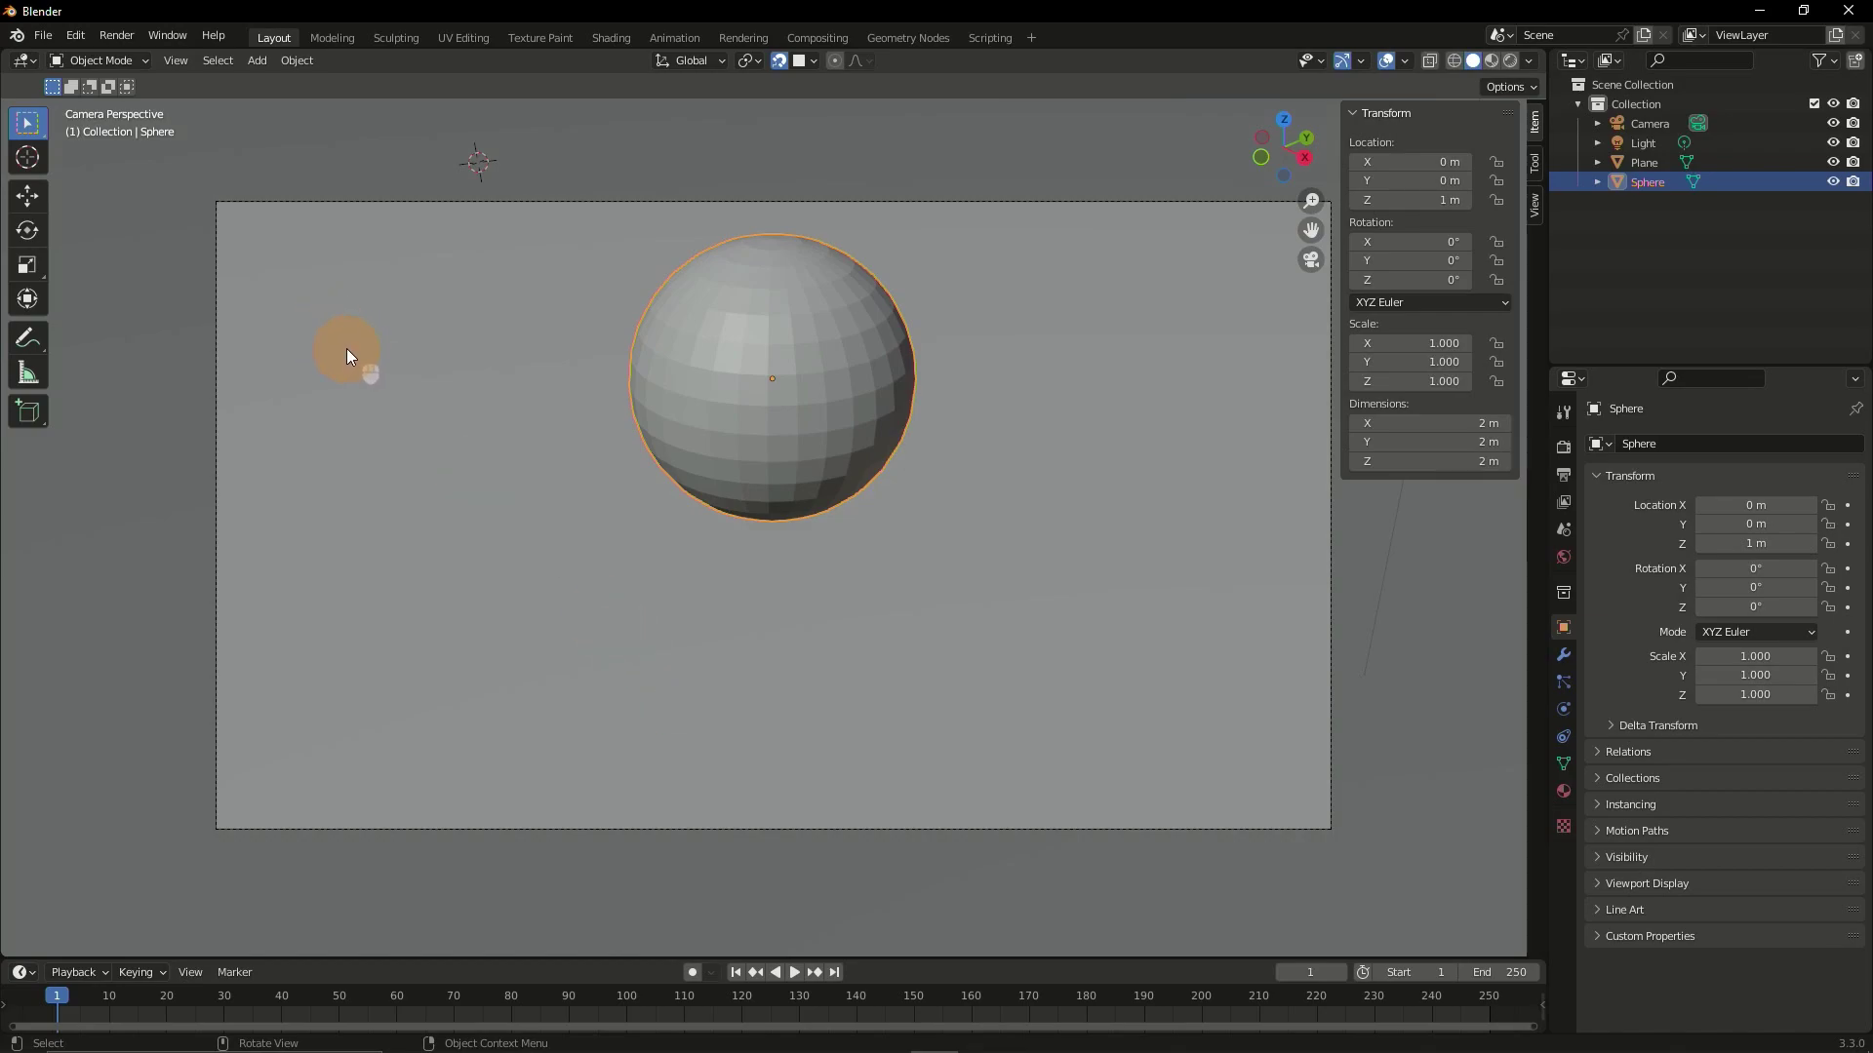
left_click(308, 199)
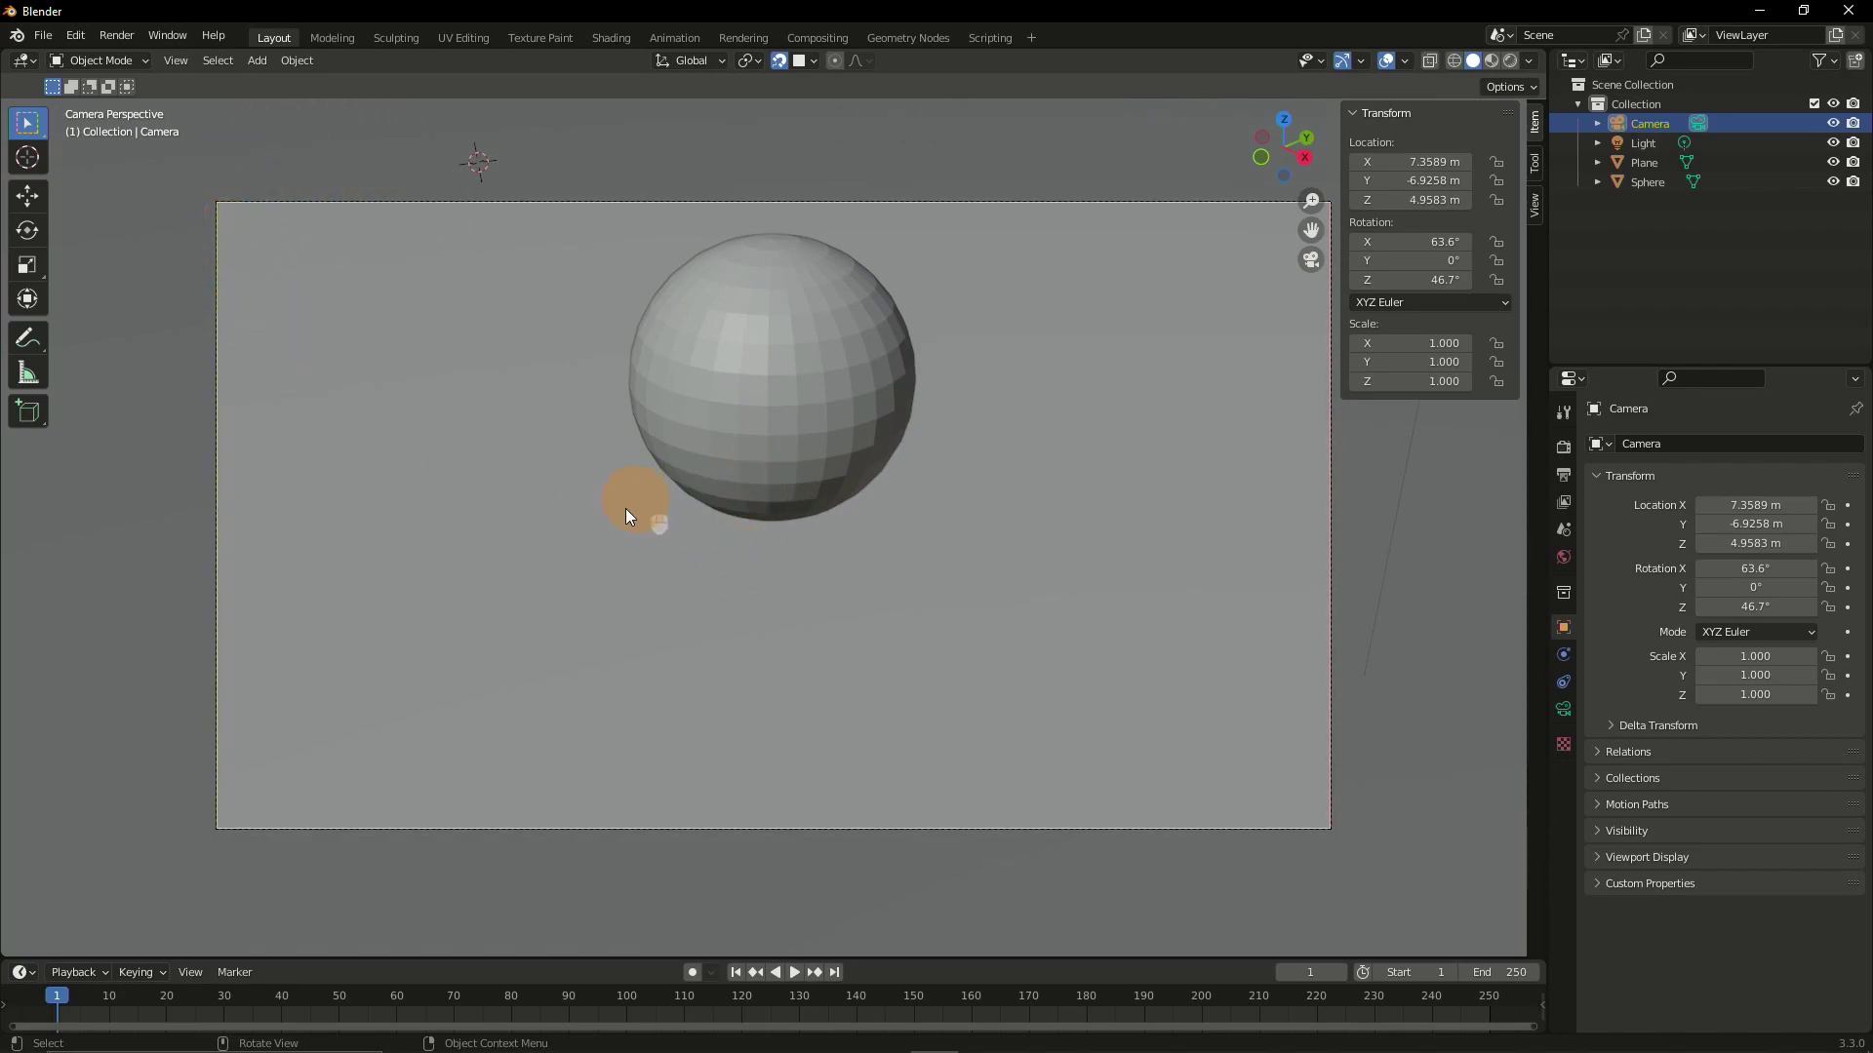
key("g")
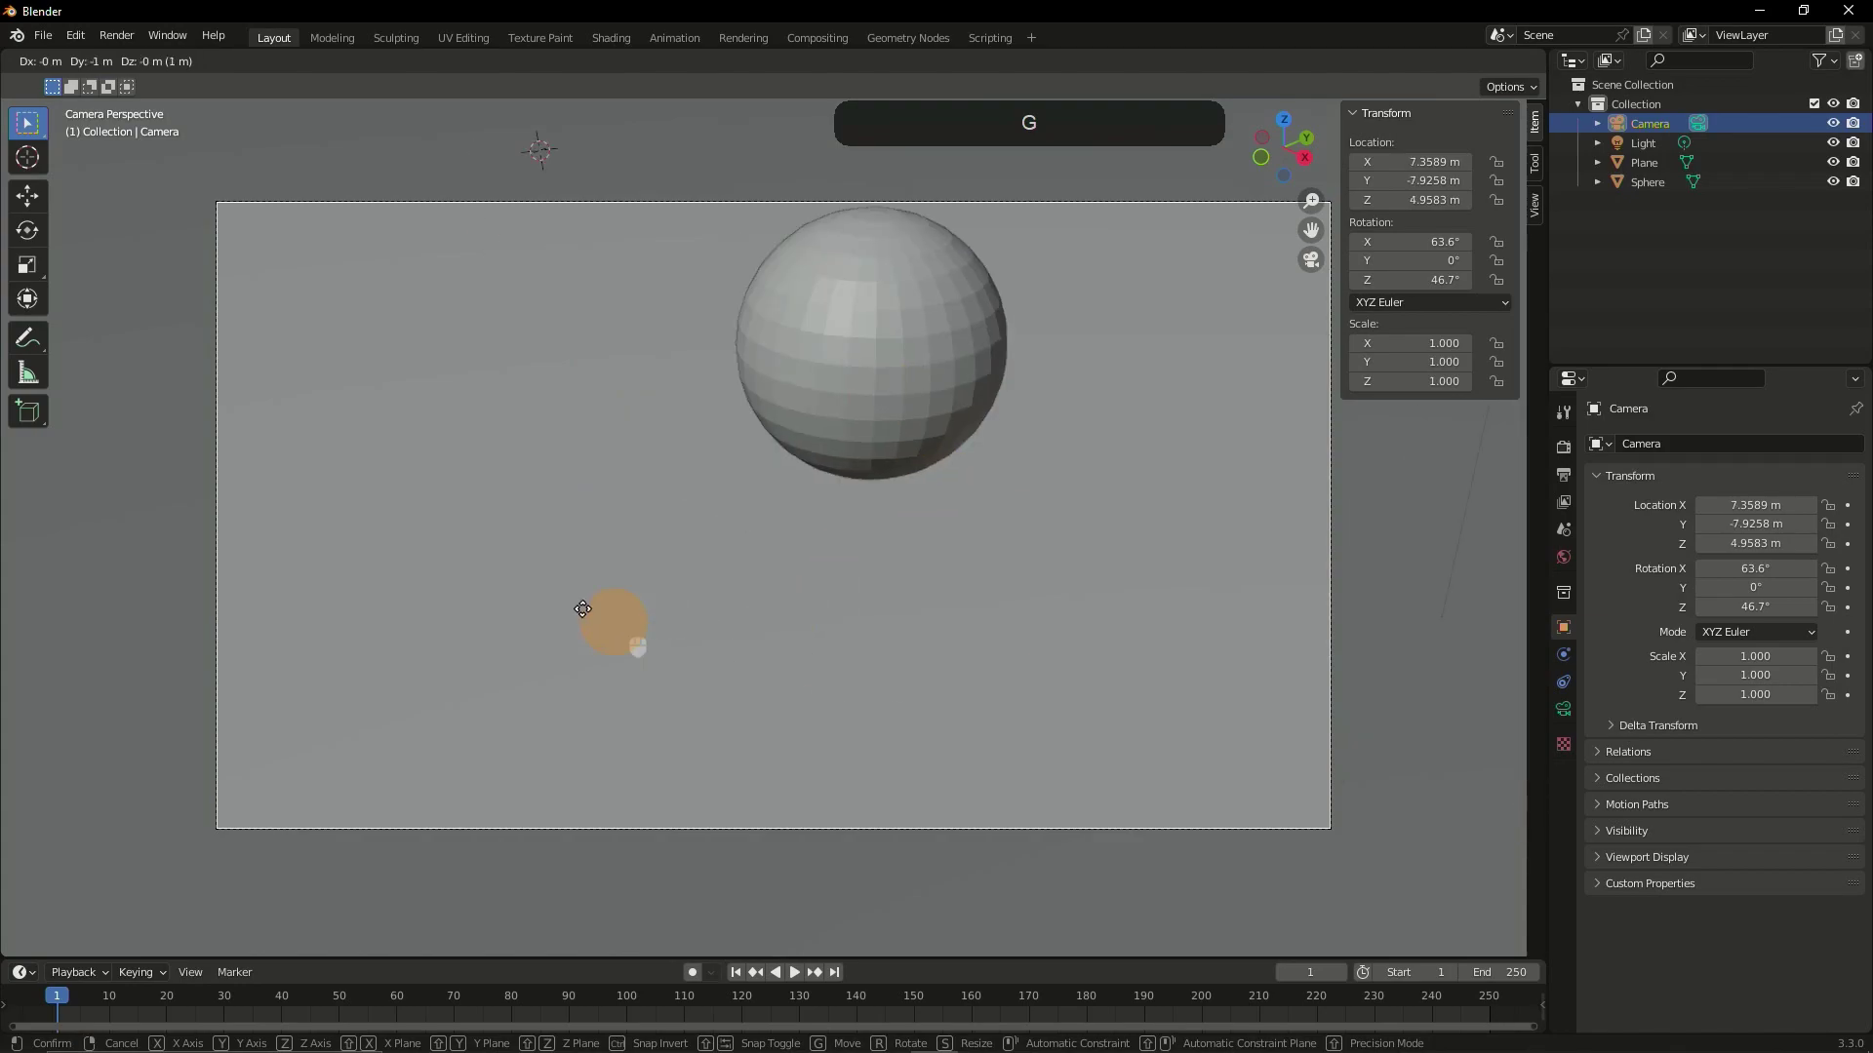
key("Escape")
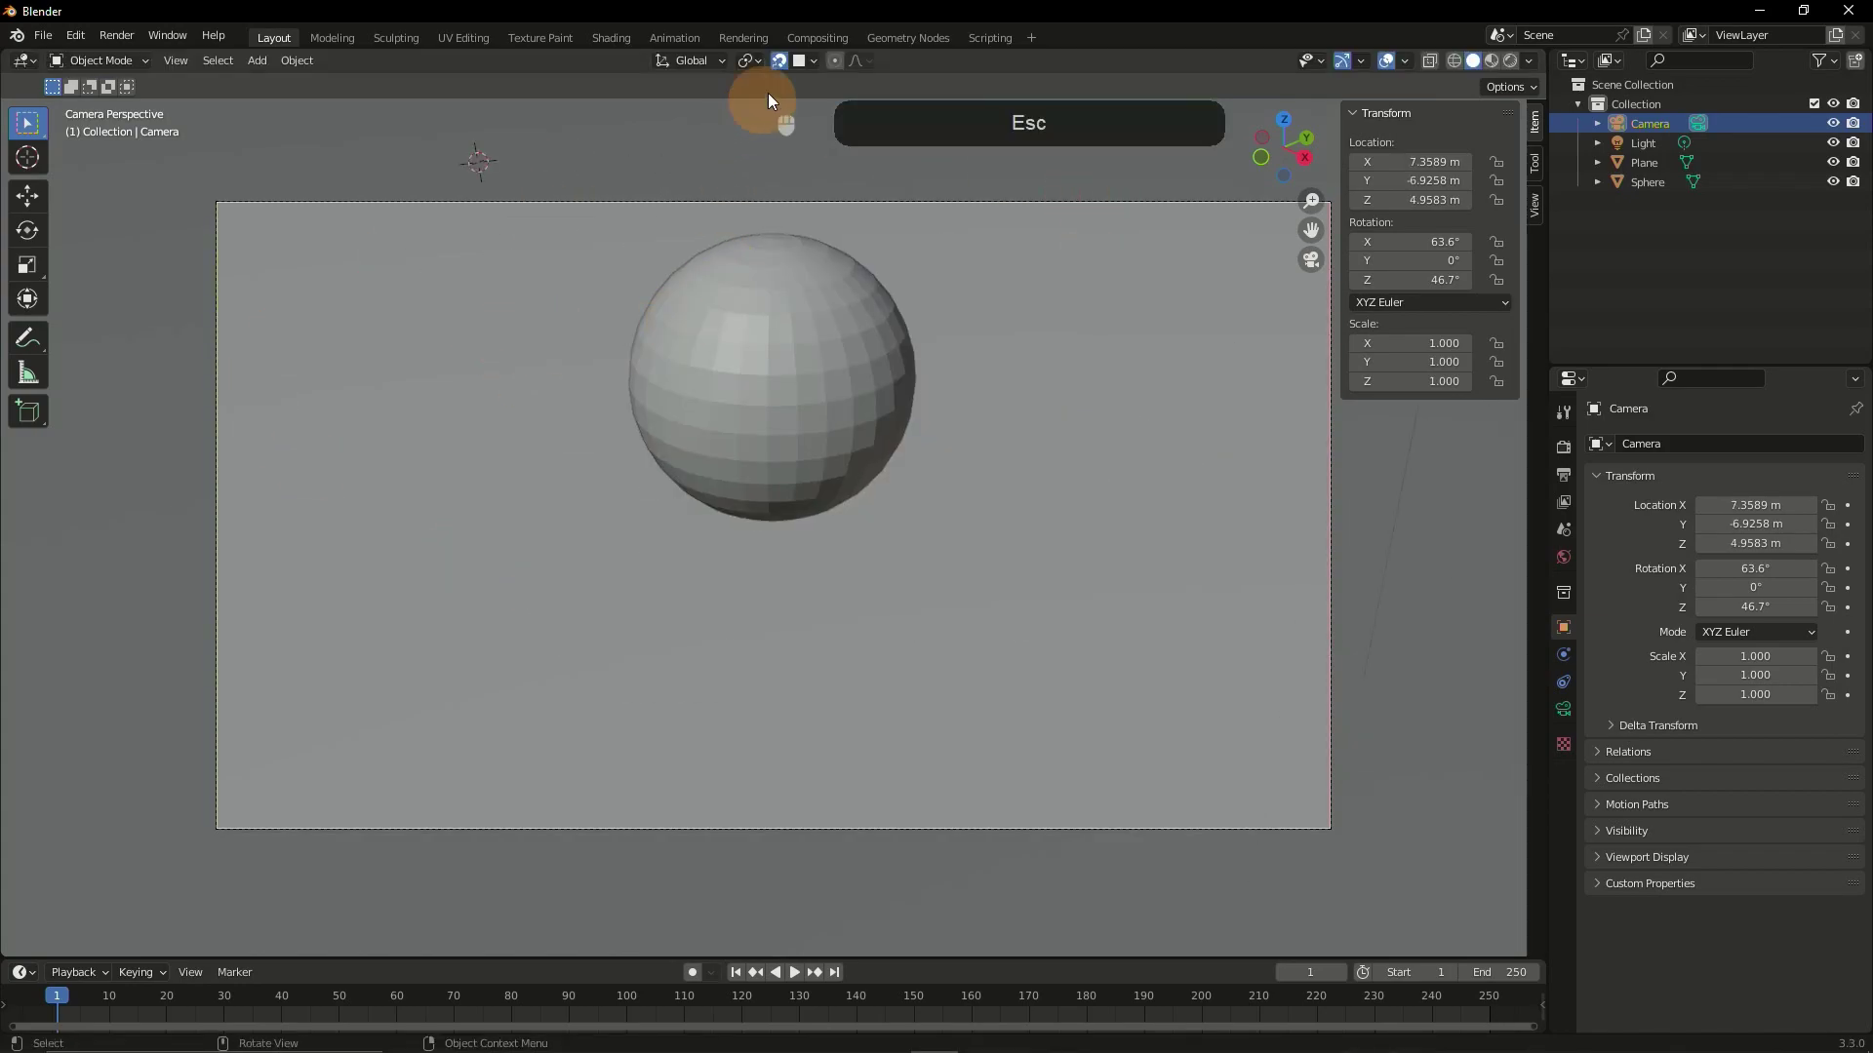
left_click(783, 61)
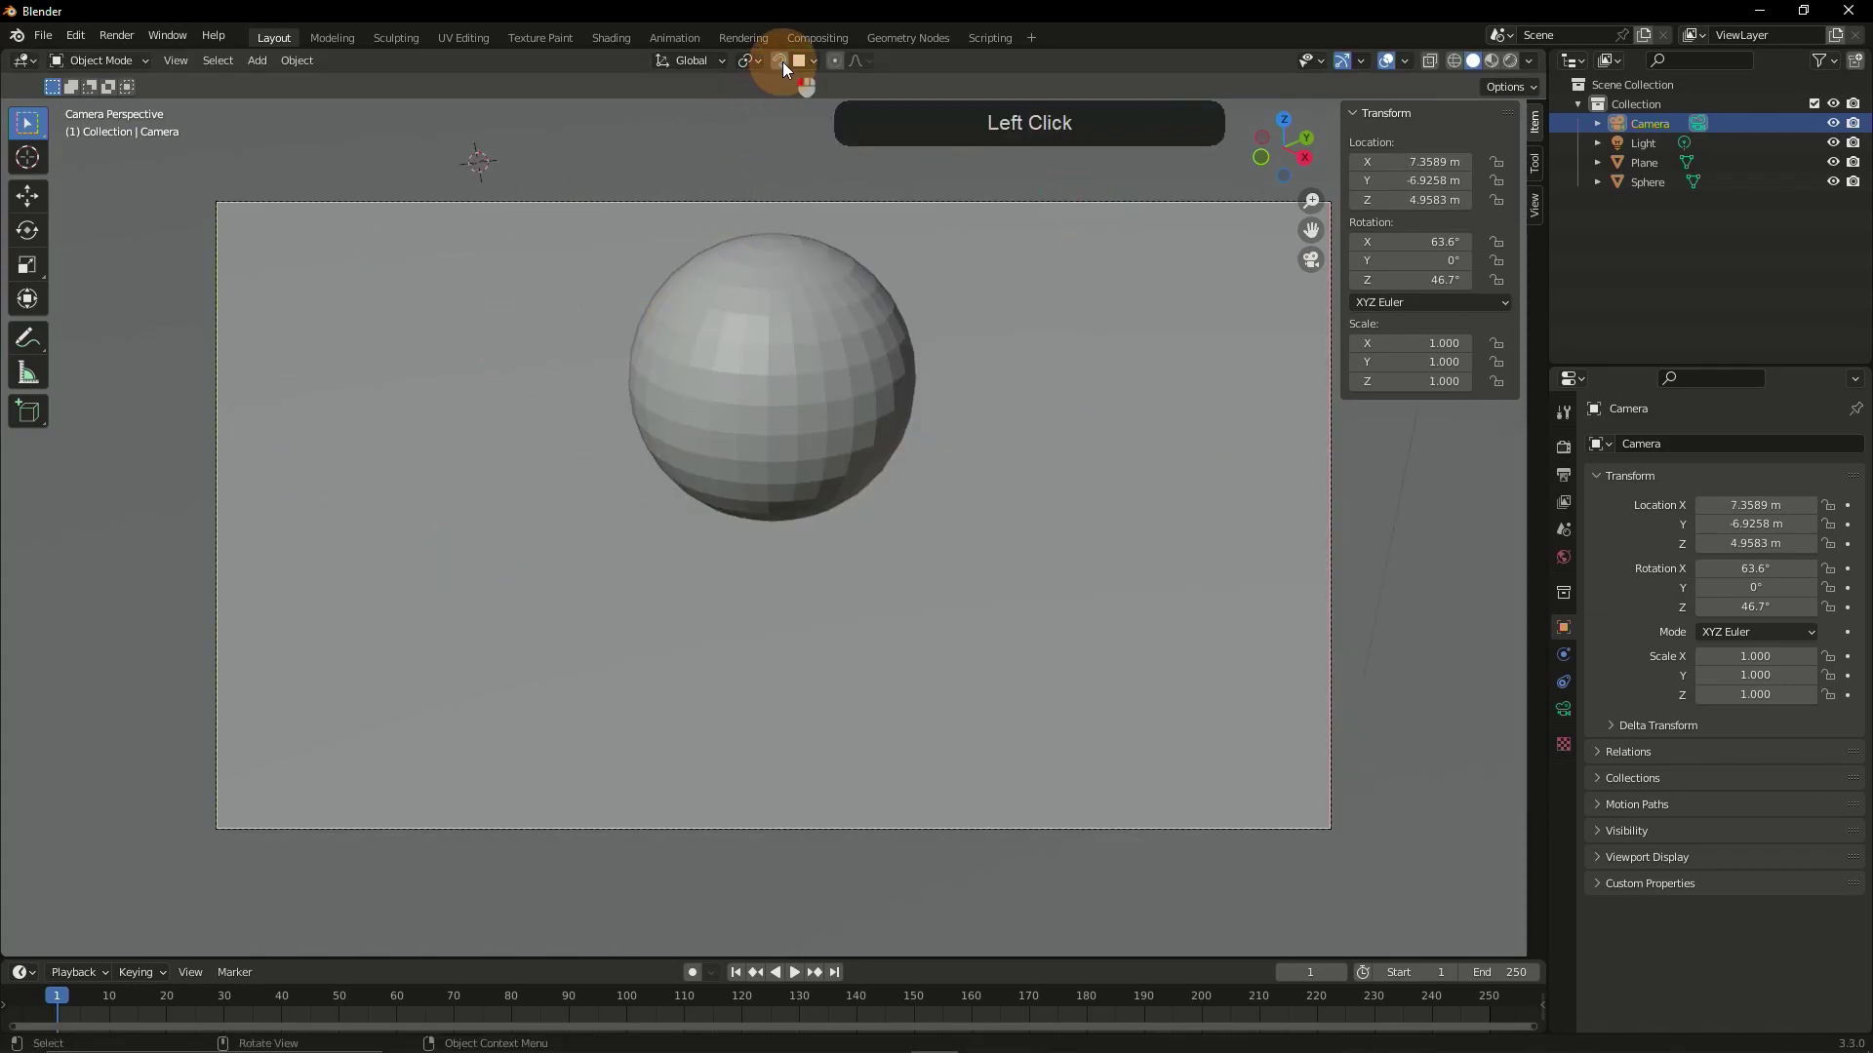
key("g")
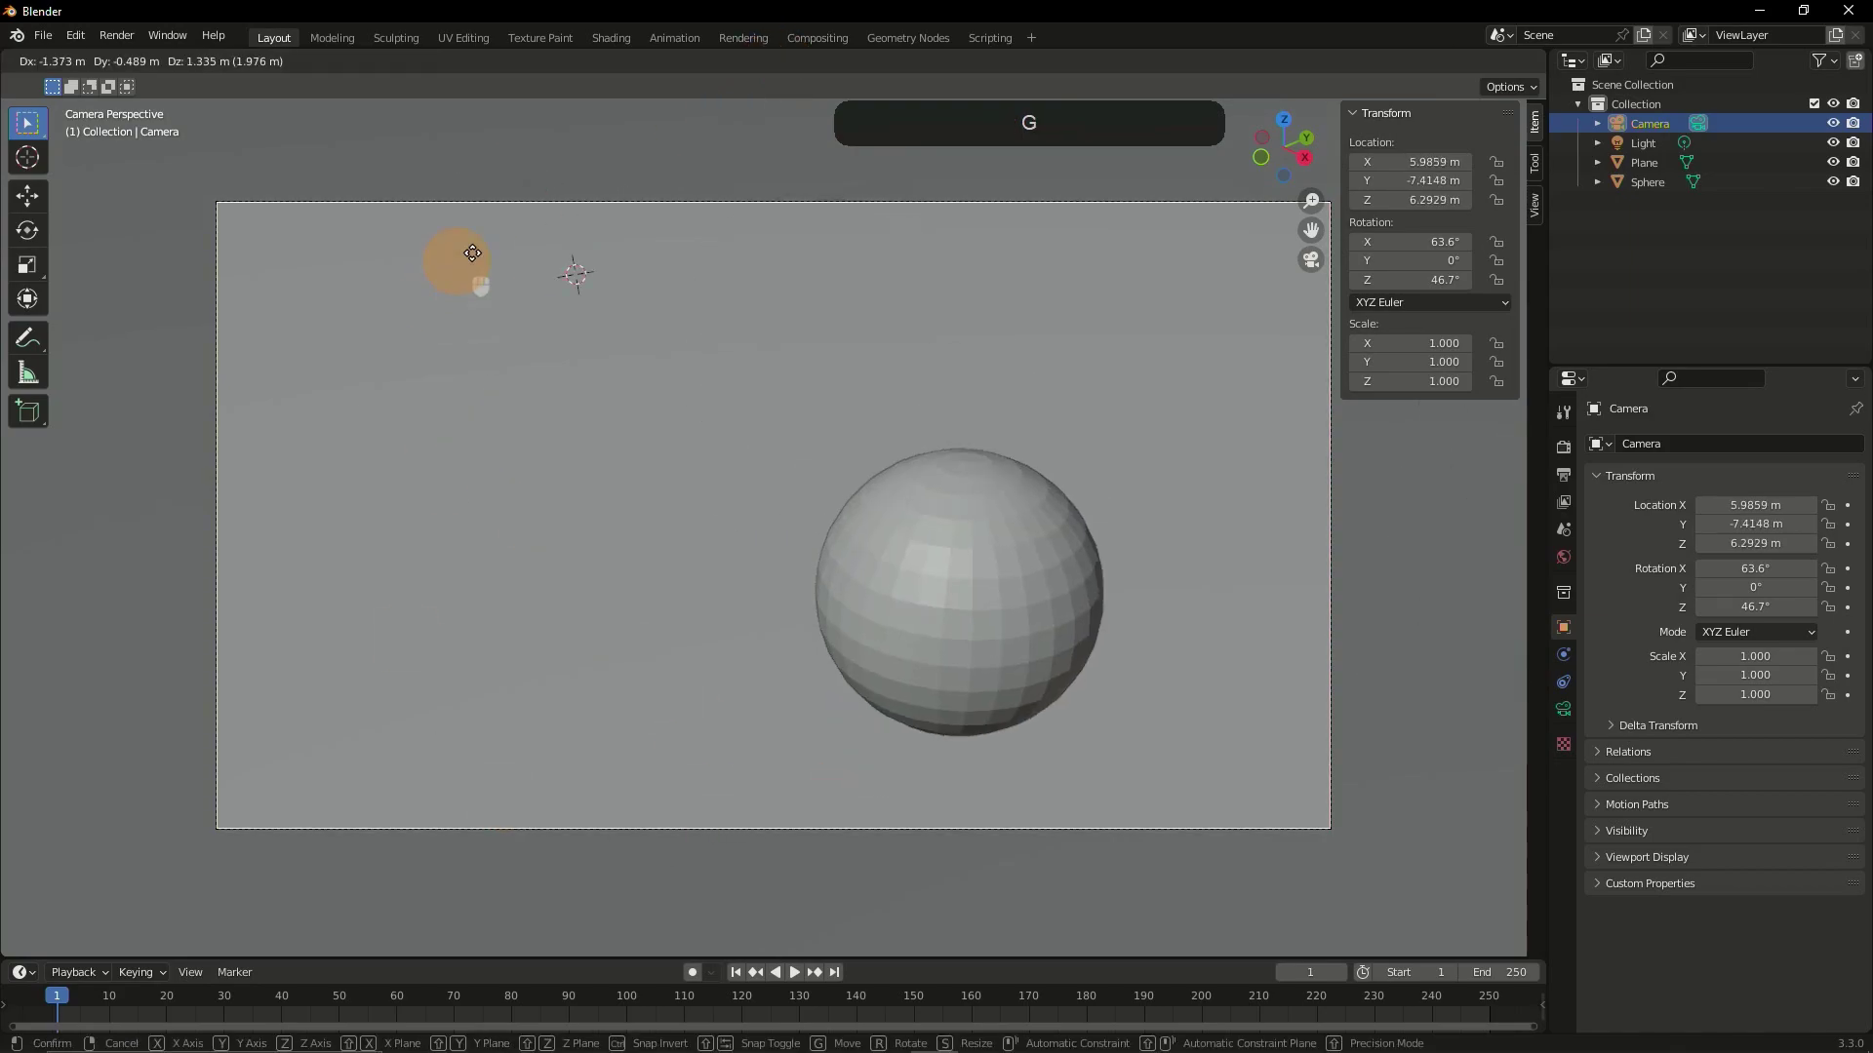
key("Escape")
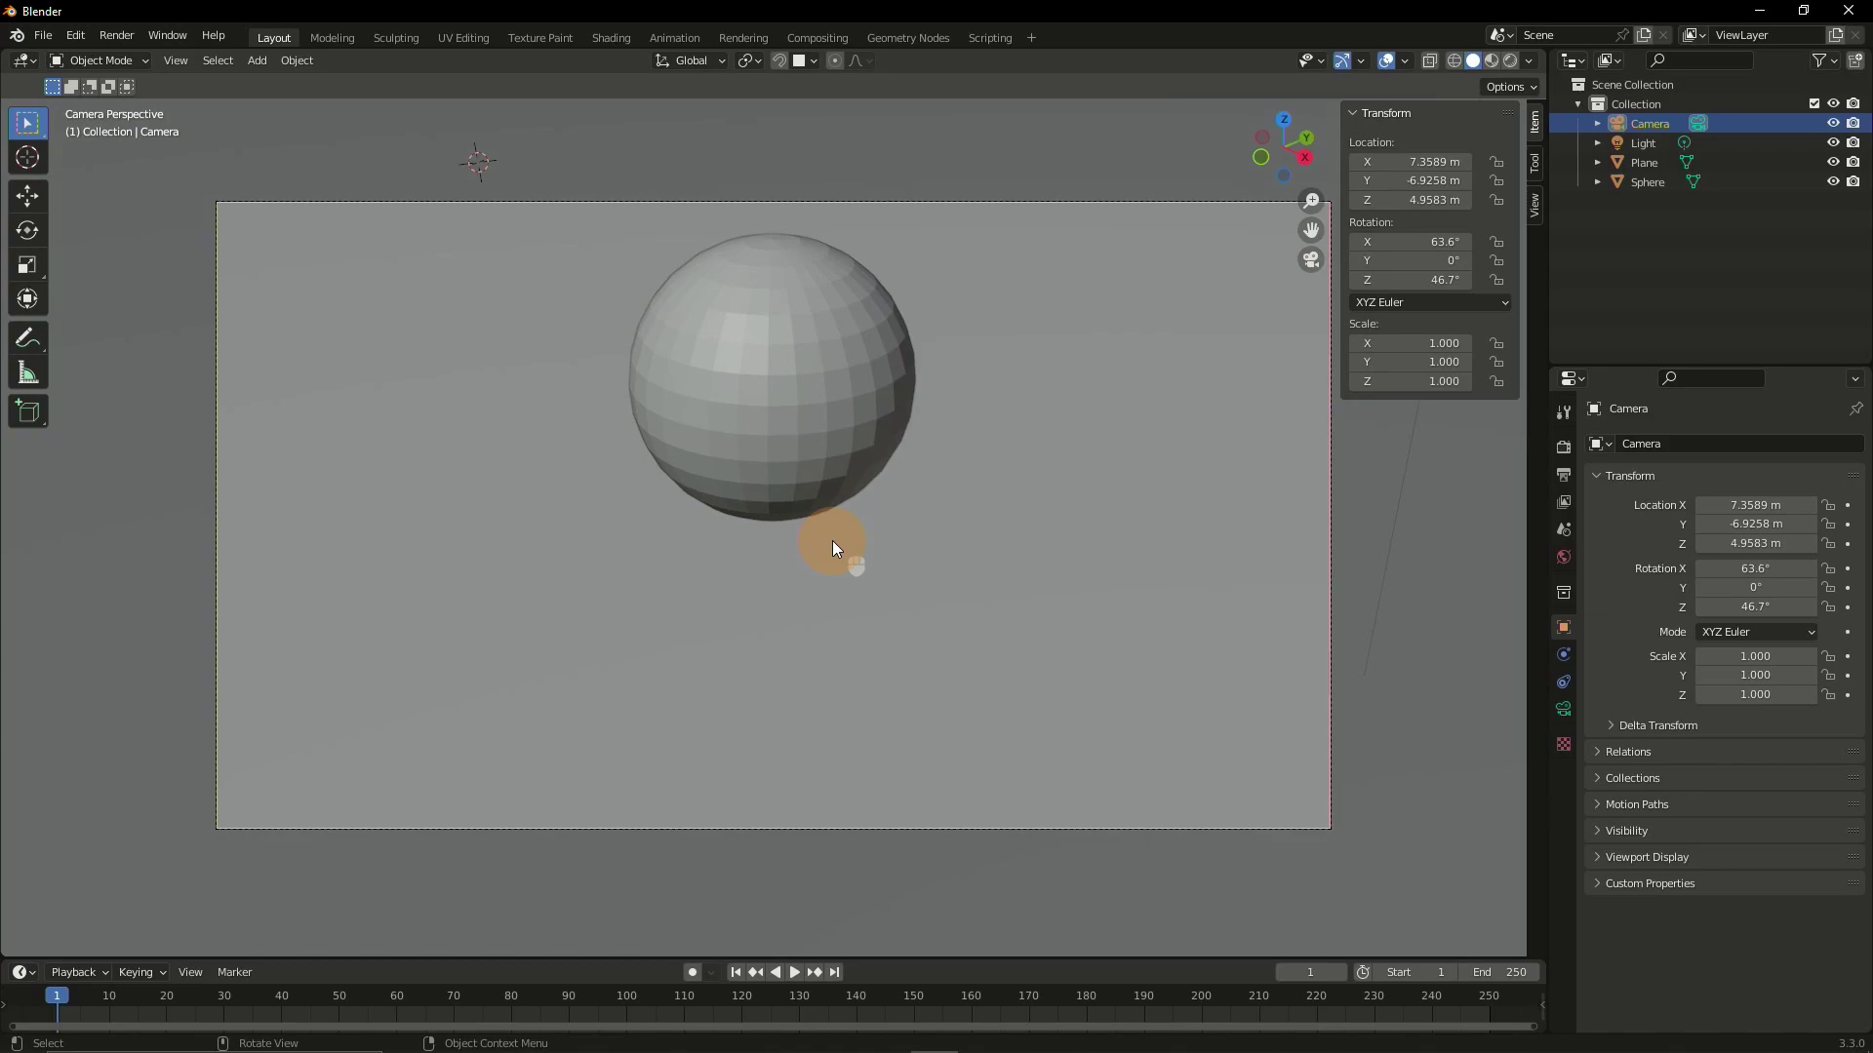
- Move the camera up along Z, then along X, to about (8.18, −8.54, 8.02) m
key("g")
key("z")
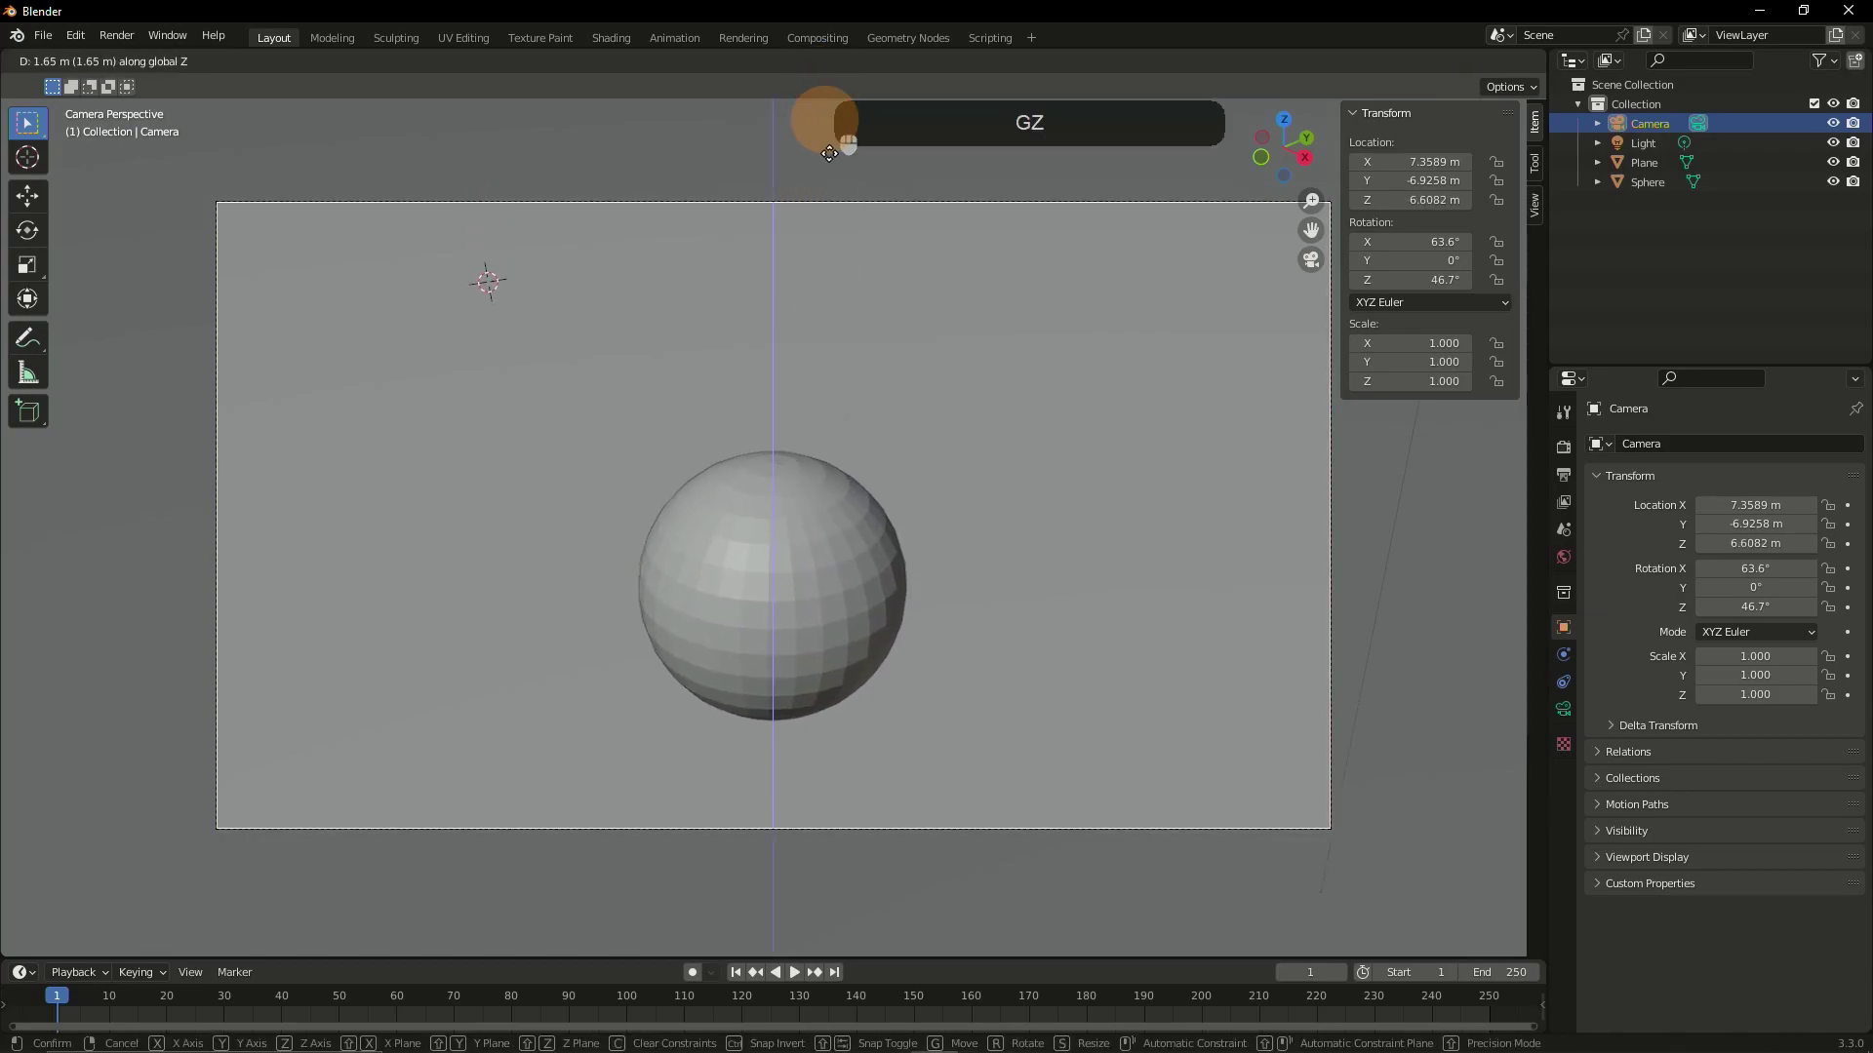
left_click(887, 151)
key("g")
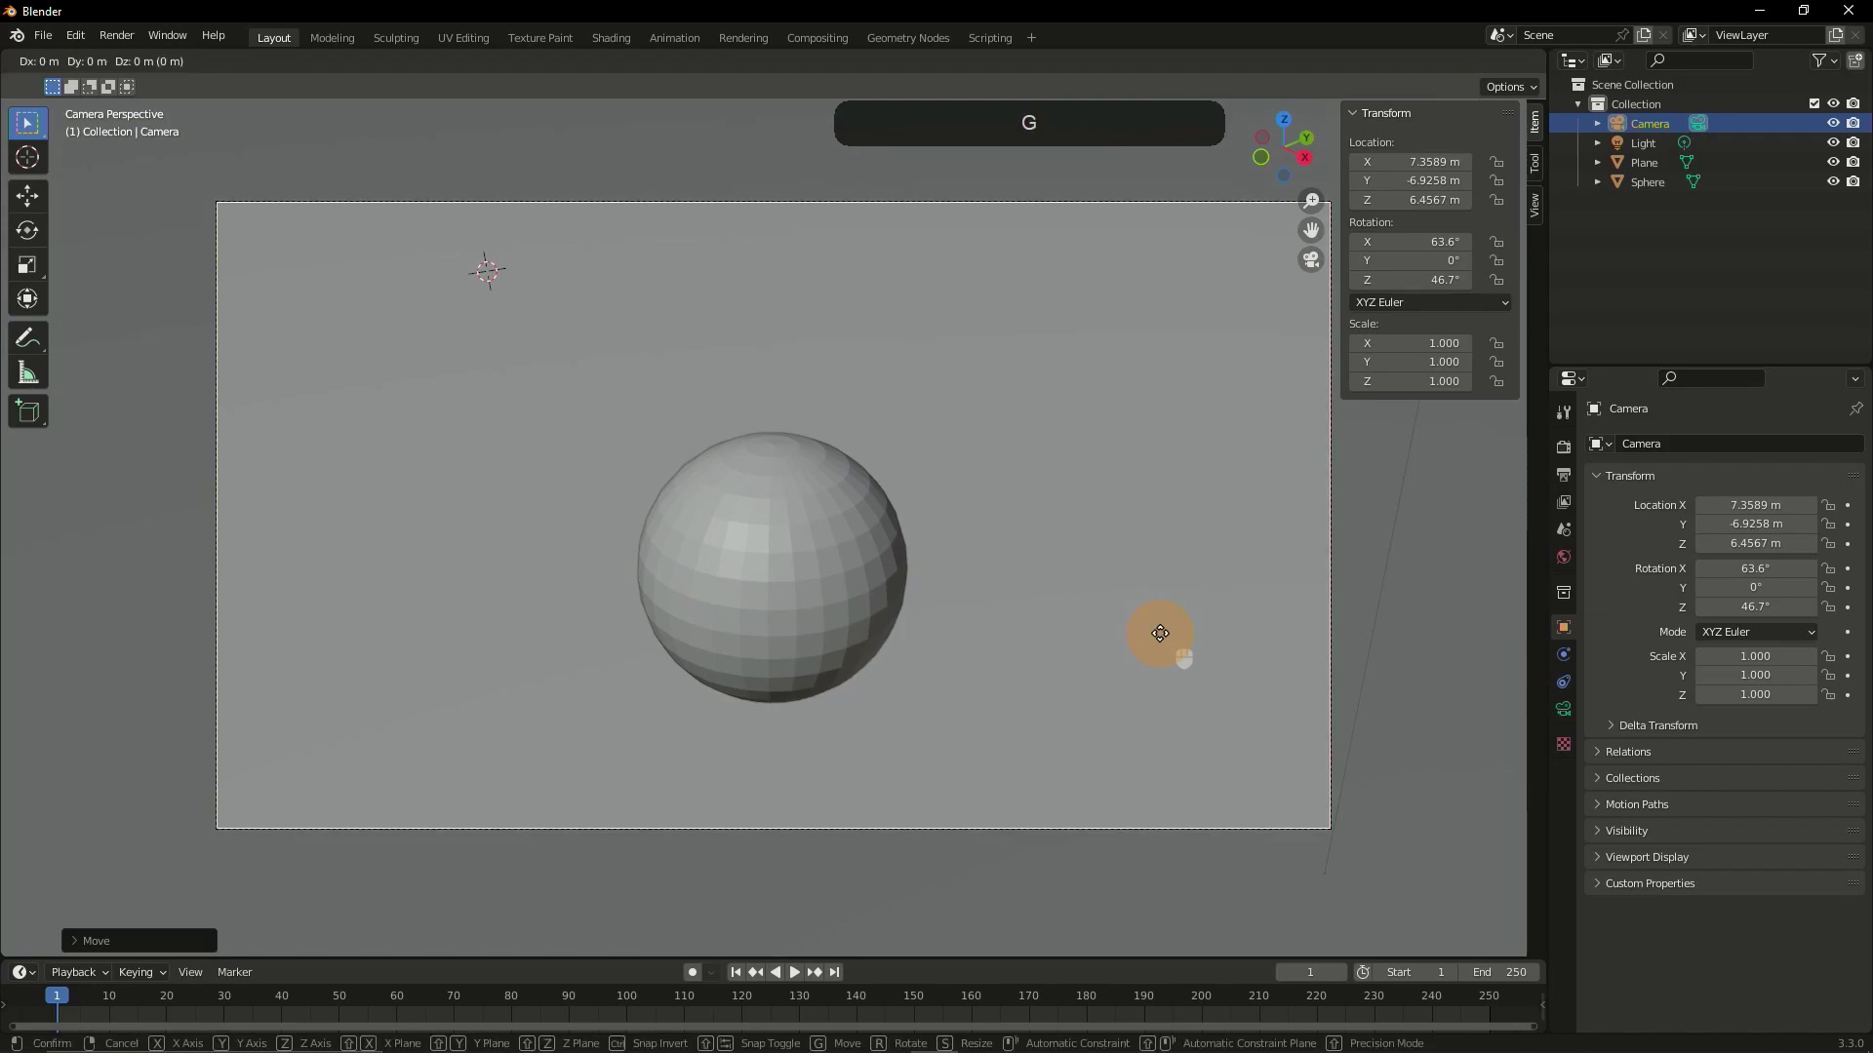
key("x")
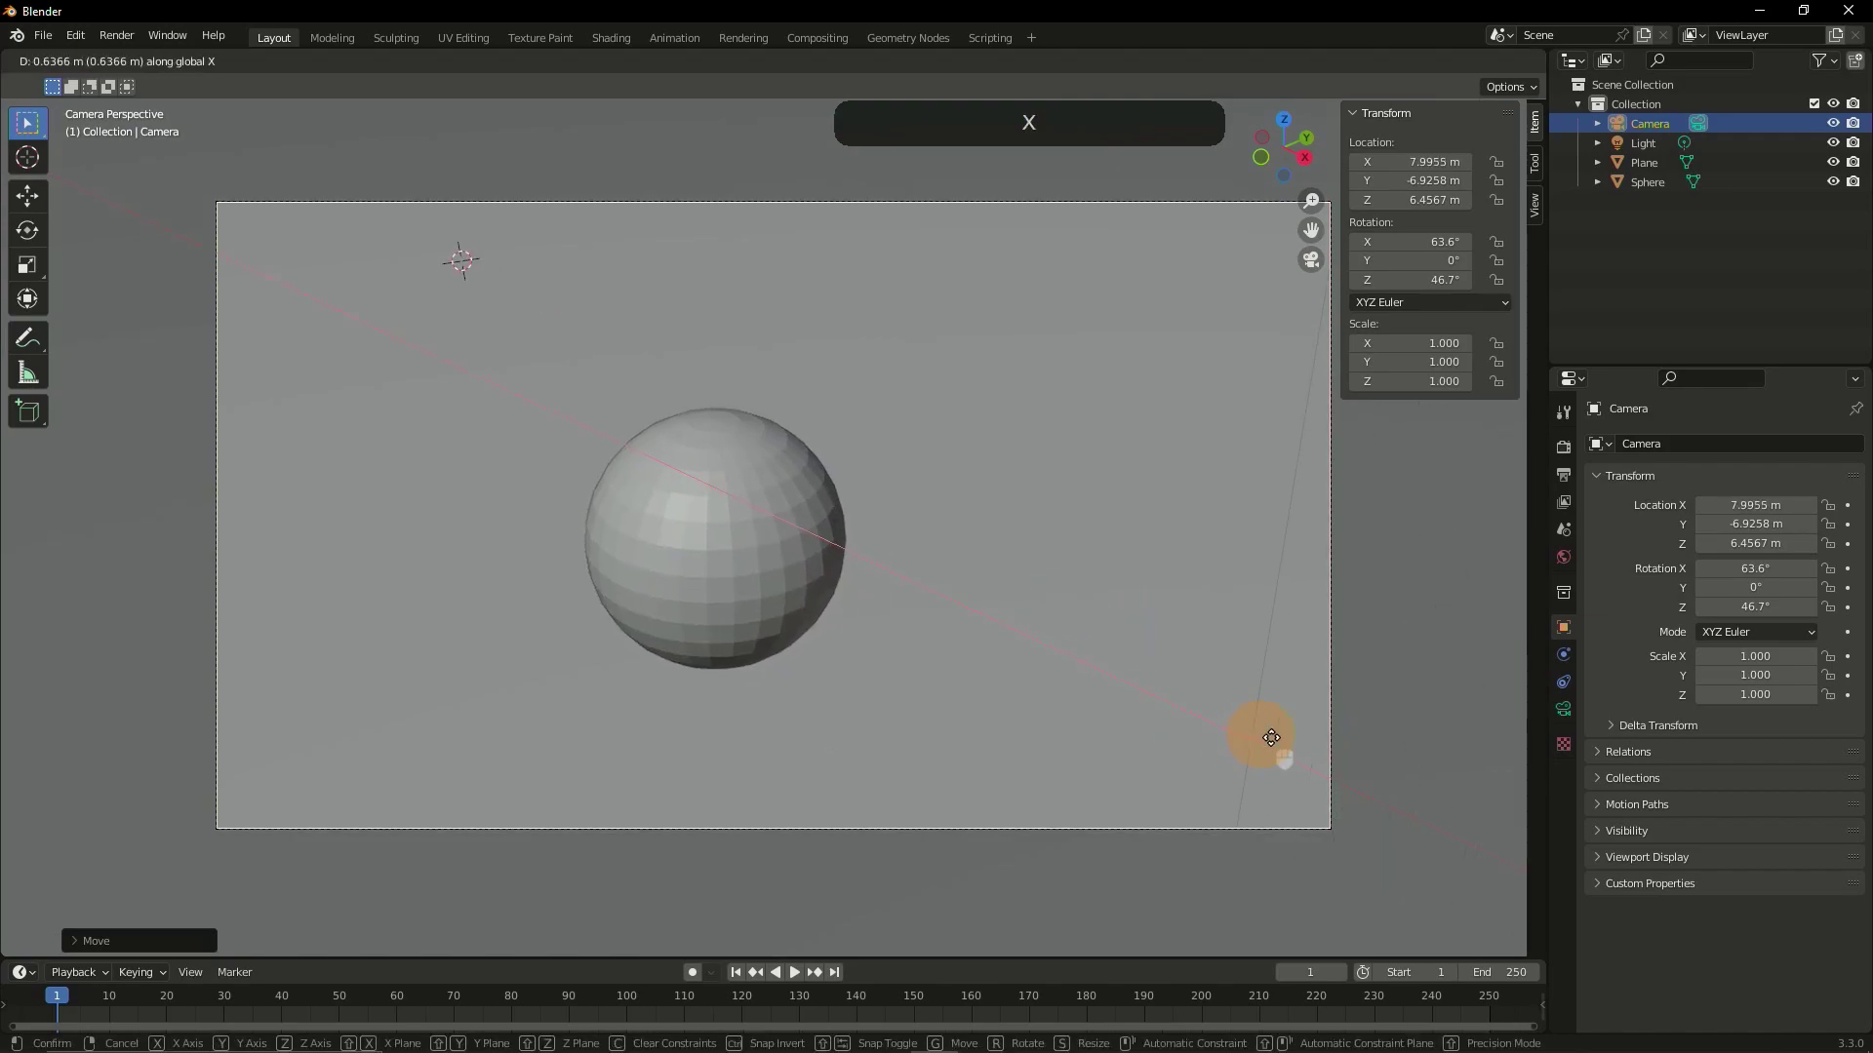
left_click(911, 347)
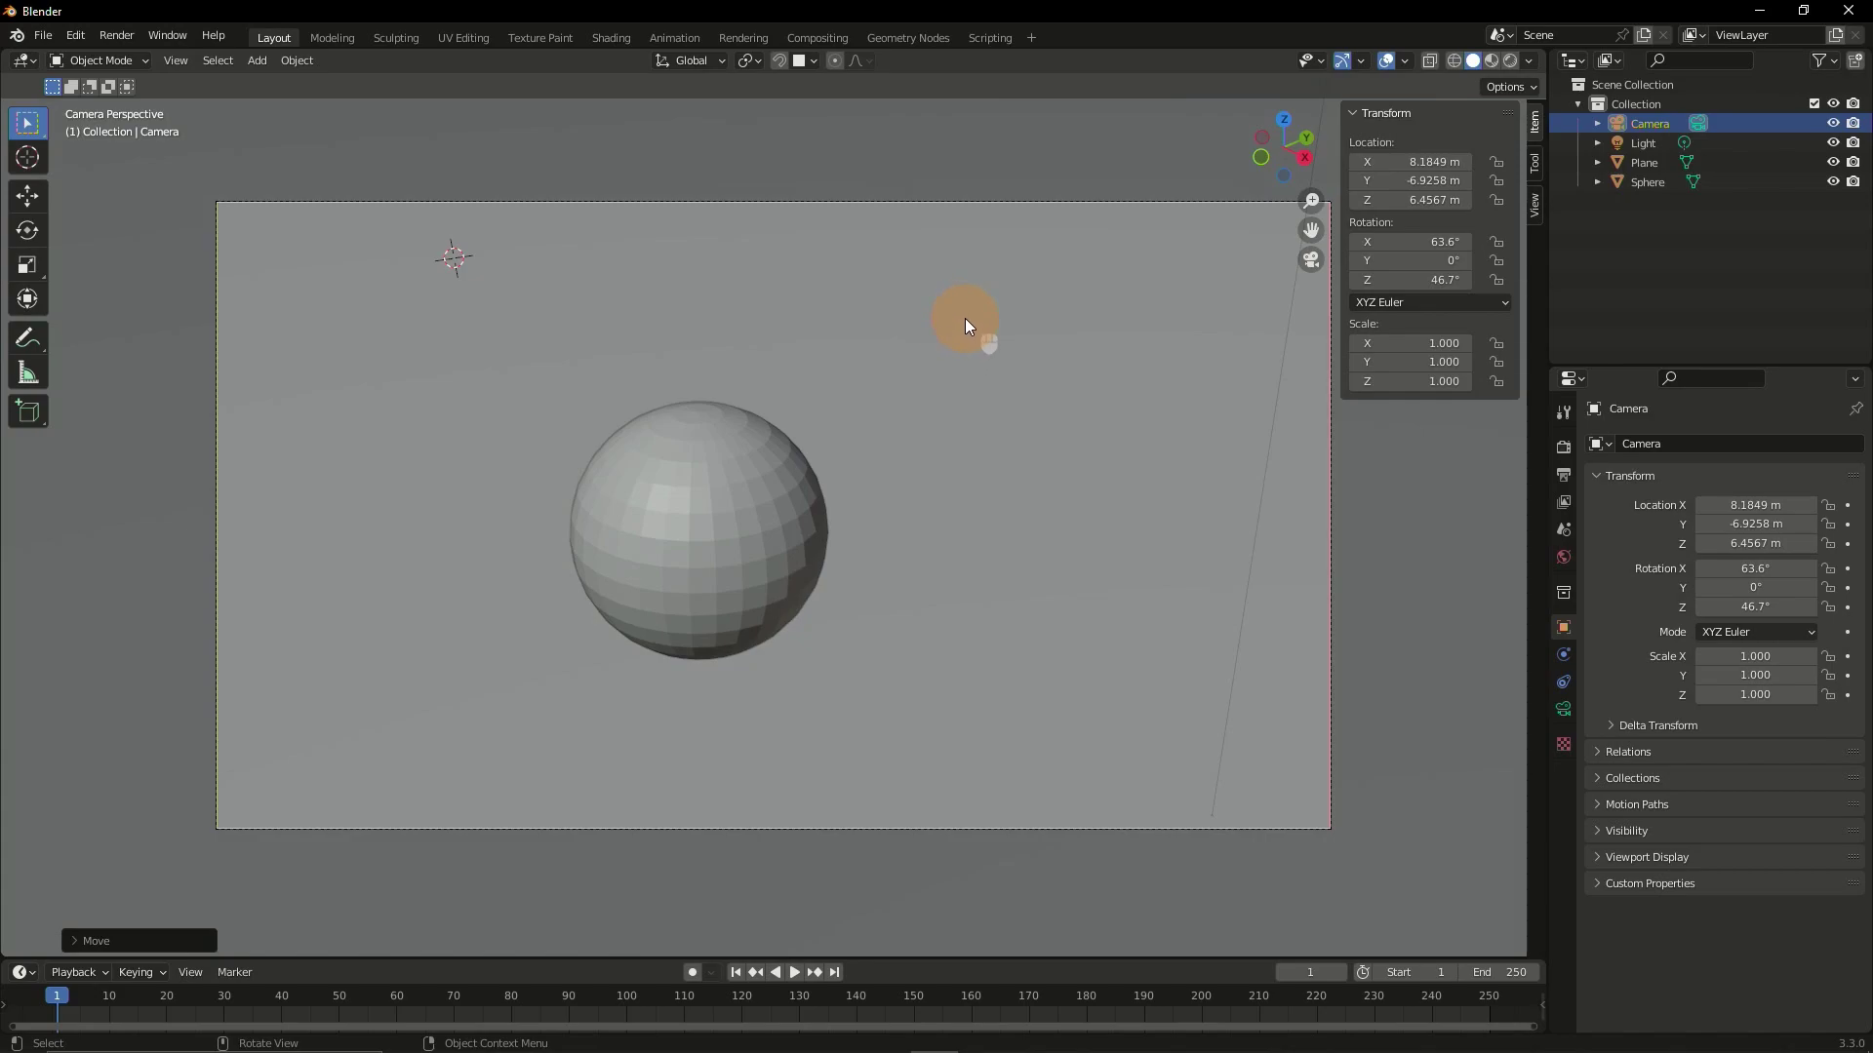
- Orbit out of camera view and split the 3D view vertically into two viewports
mouse_move(964, 318)
middle_mouse_down()
mouse_move(740, 312)
mouse_move(652, 427)
middle_mouse_up()
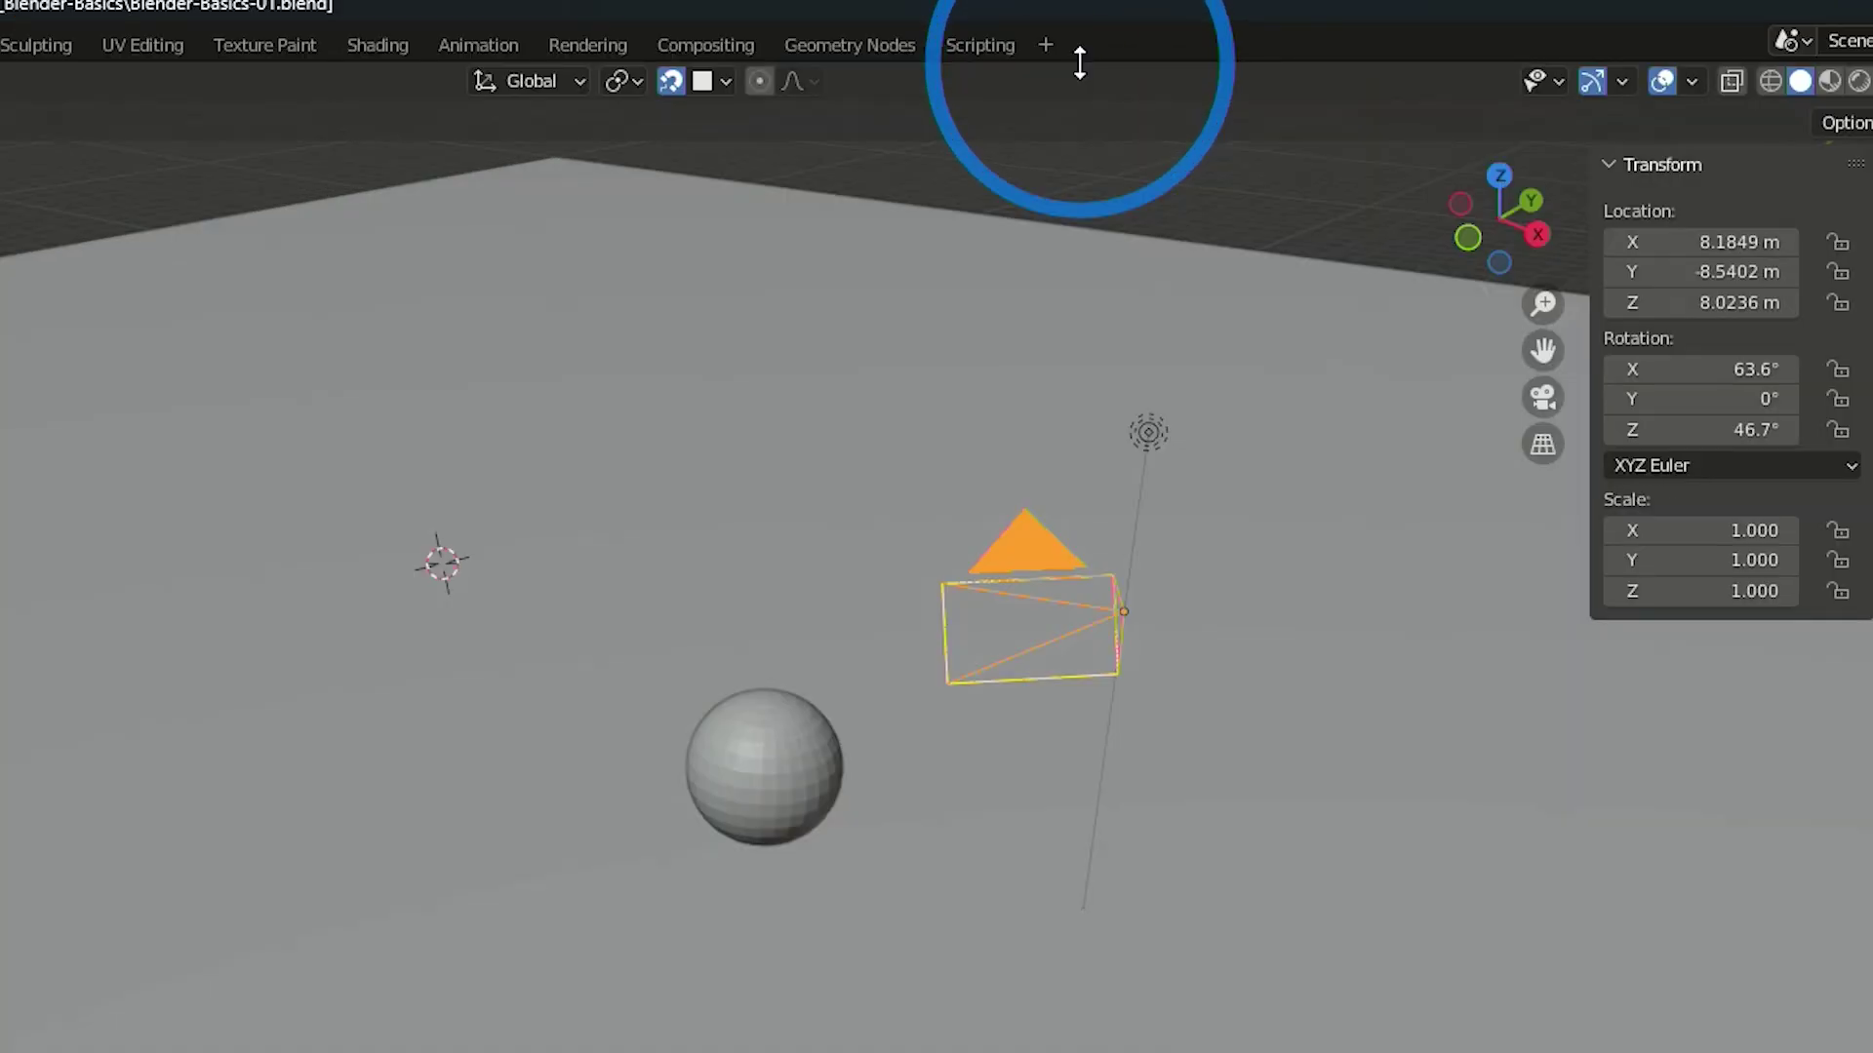
right_click(1079, 62)
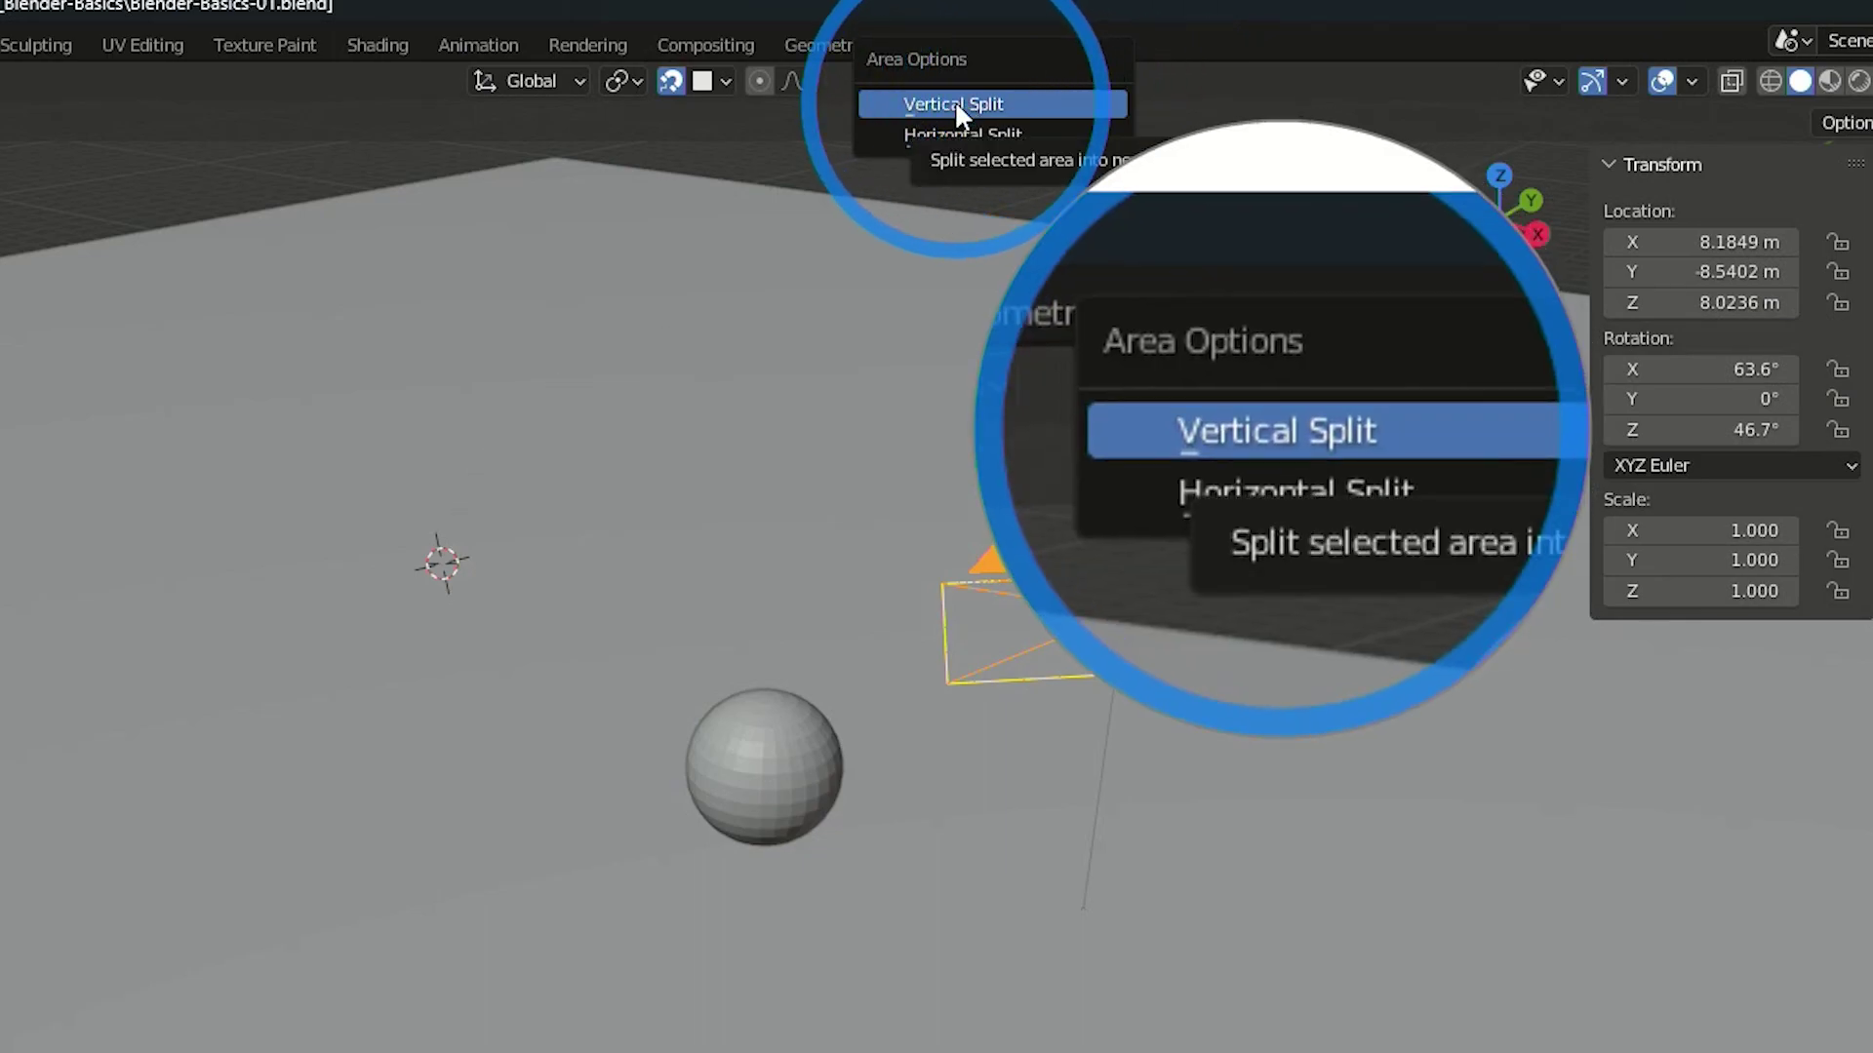
left_click(954, 104)
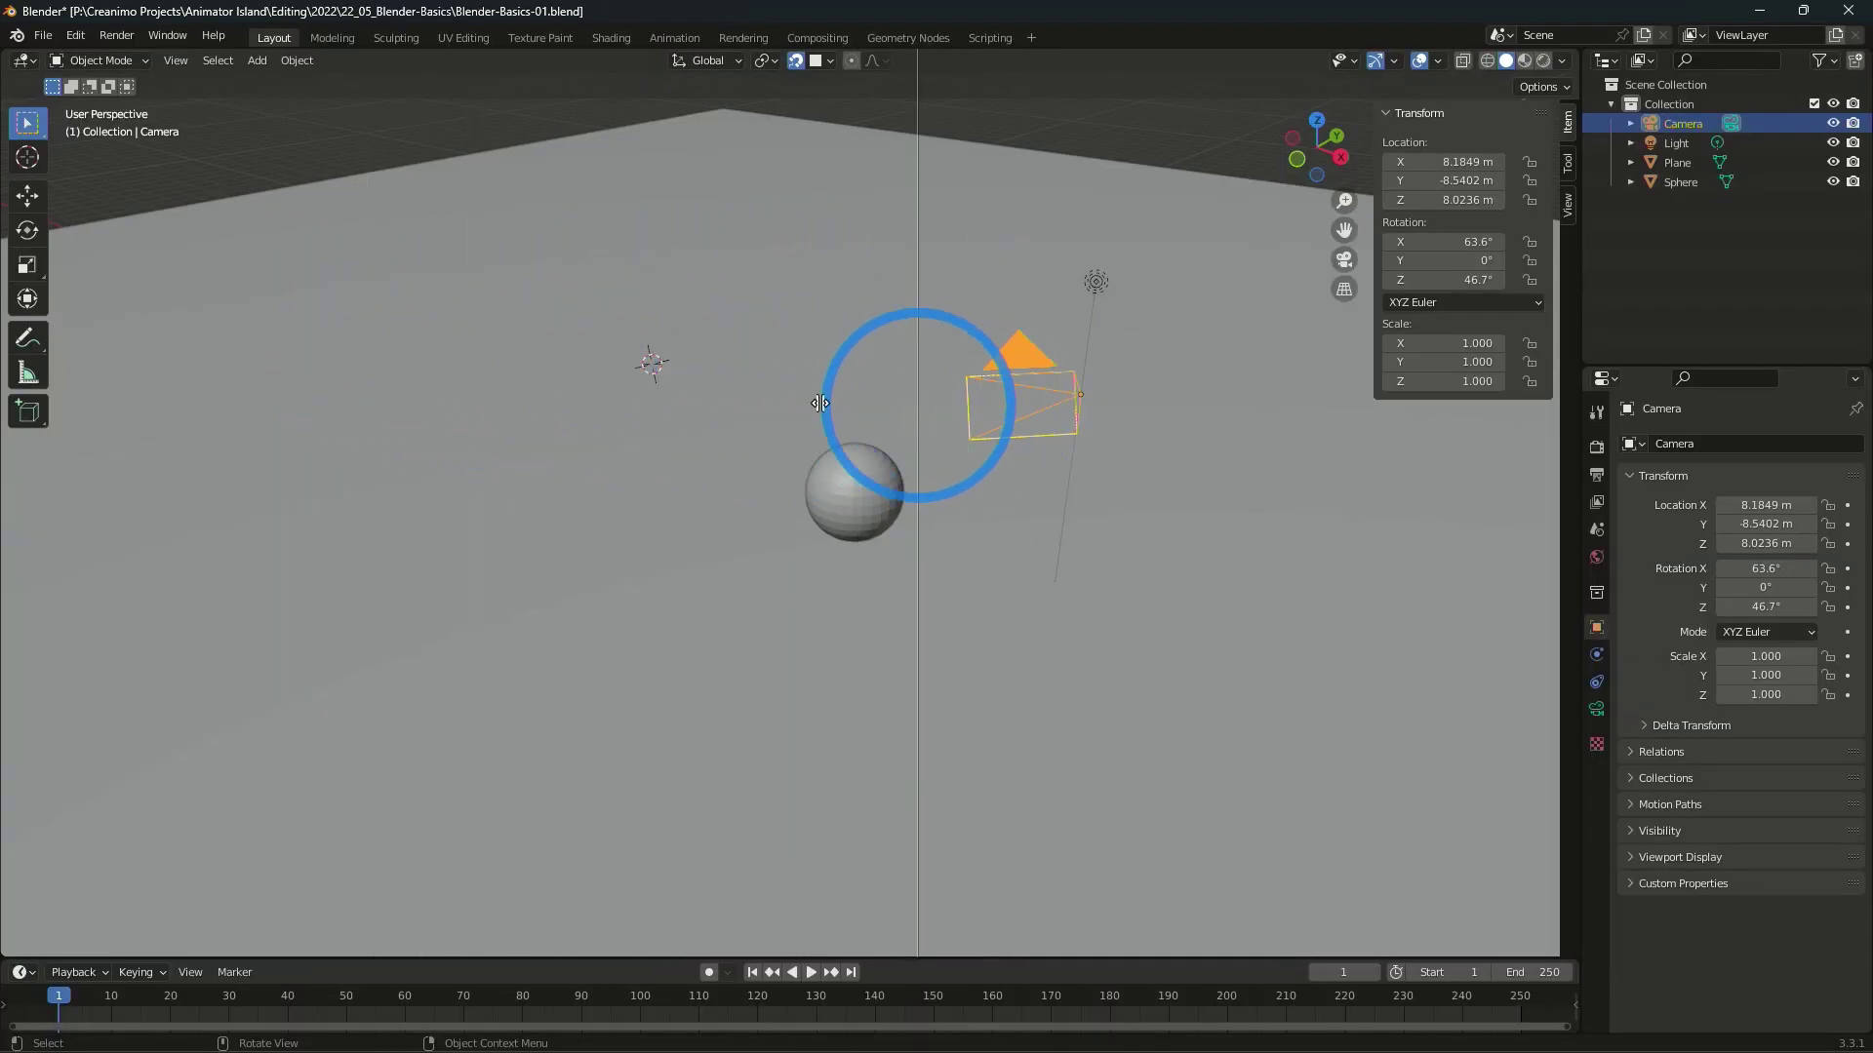
left_click(614, 406)
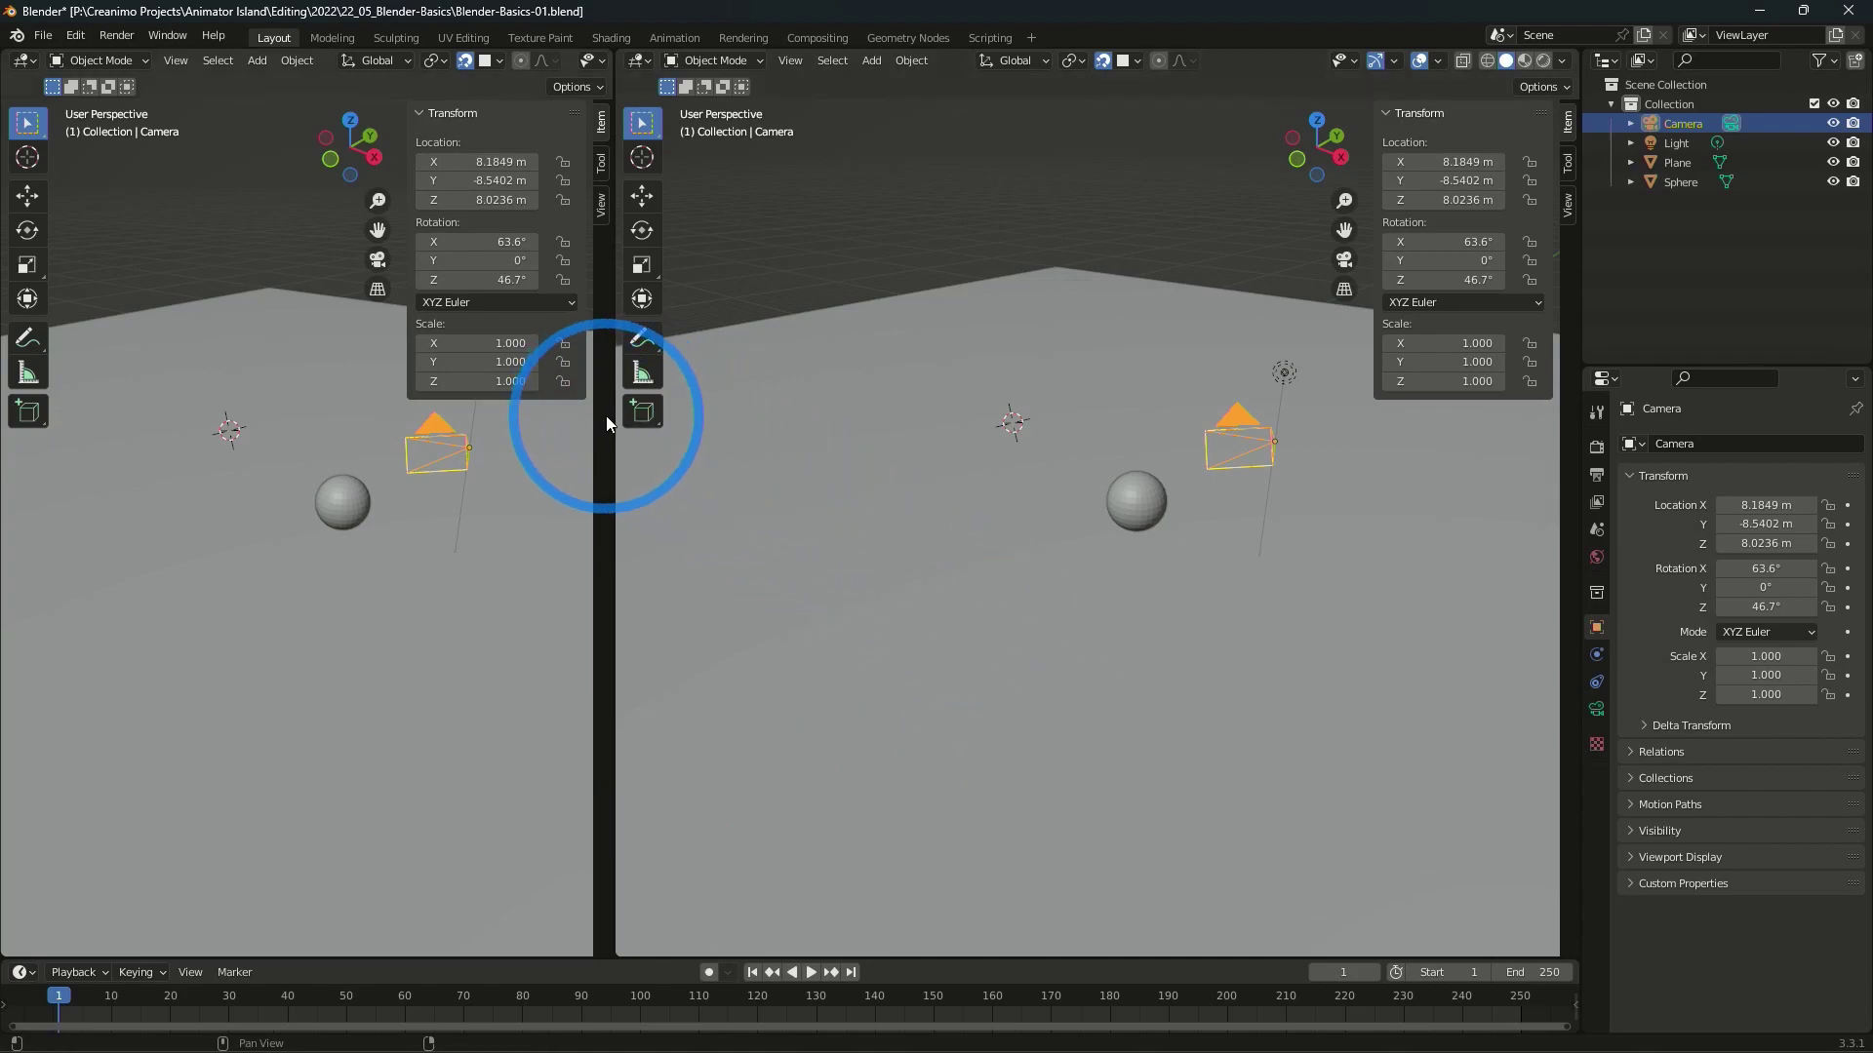
mouse_move(617, 423)
left_mouse_down()
mouse_move(669, 469)
mouse_move(622, 469)
left_mouse_up()
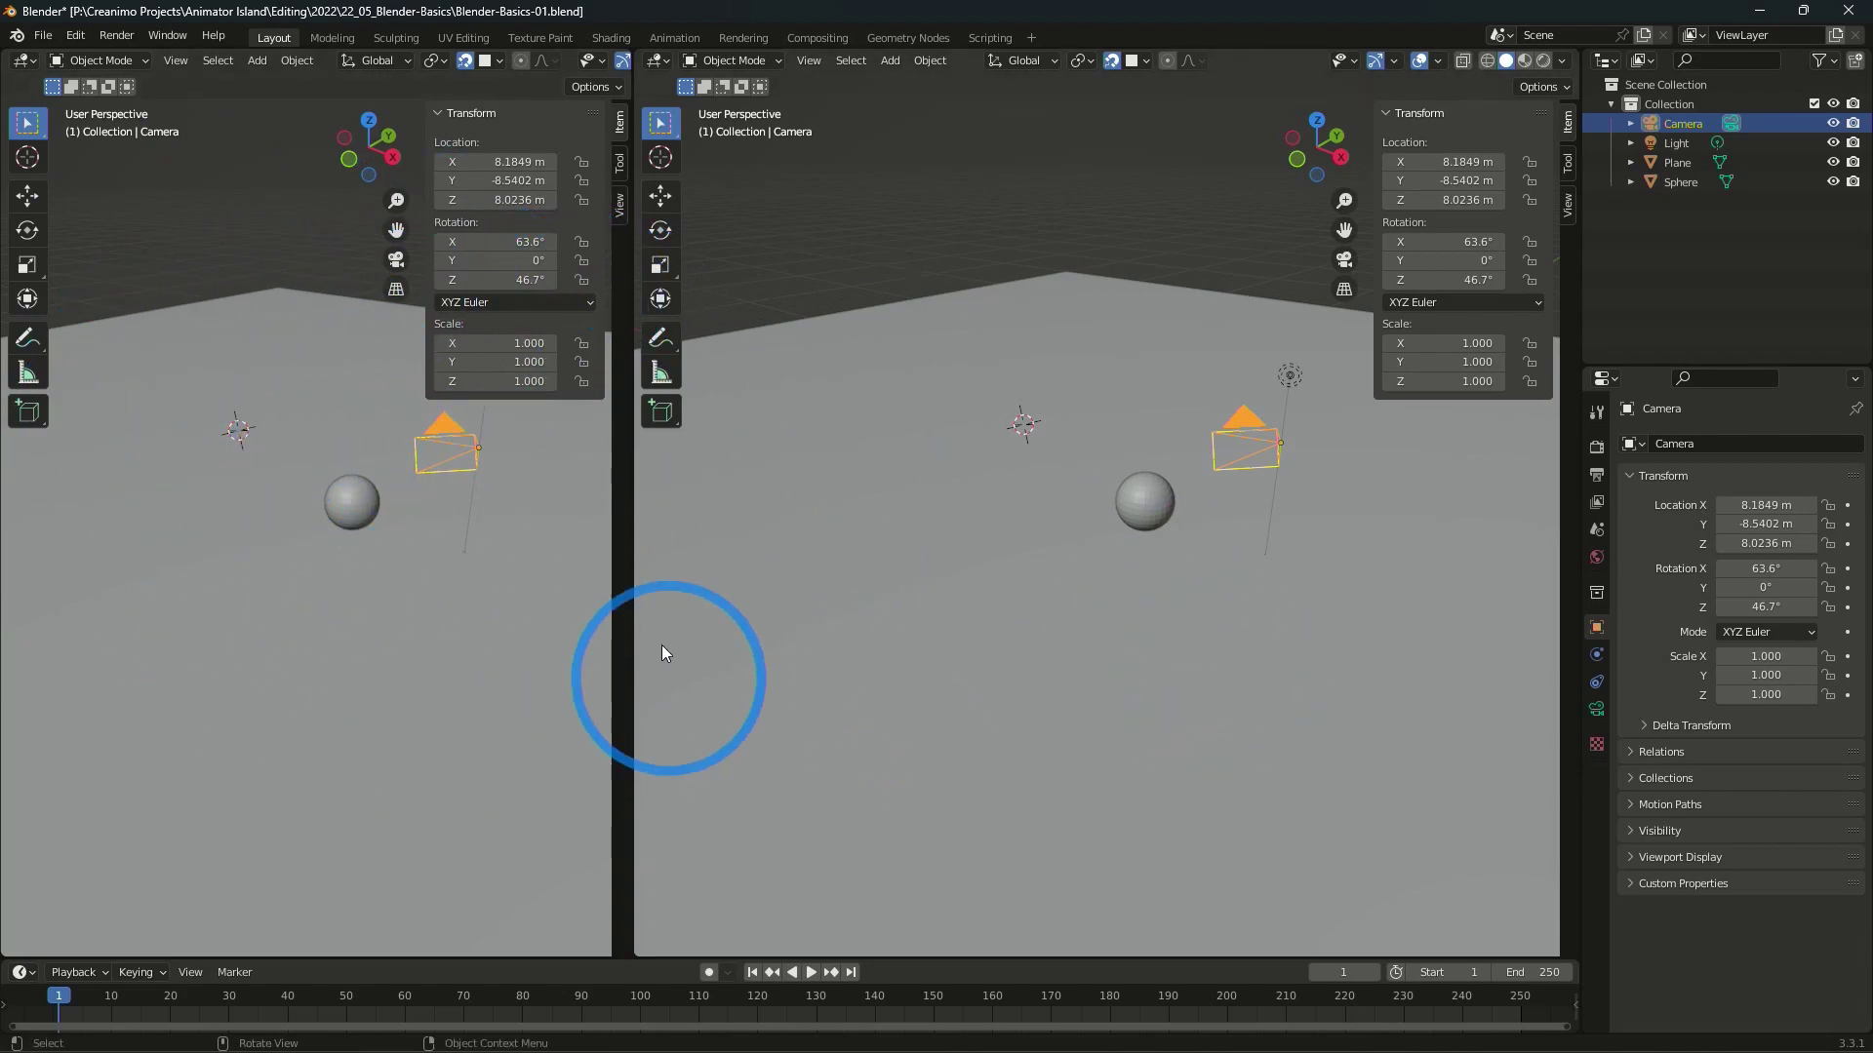
- Show the camera view in the left viewport and widen that viewport slightly
key("KP_0")
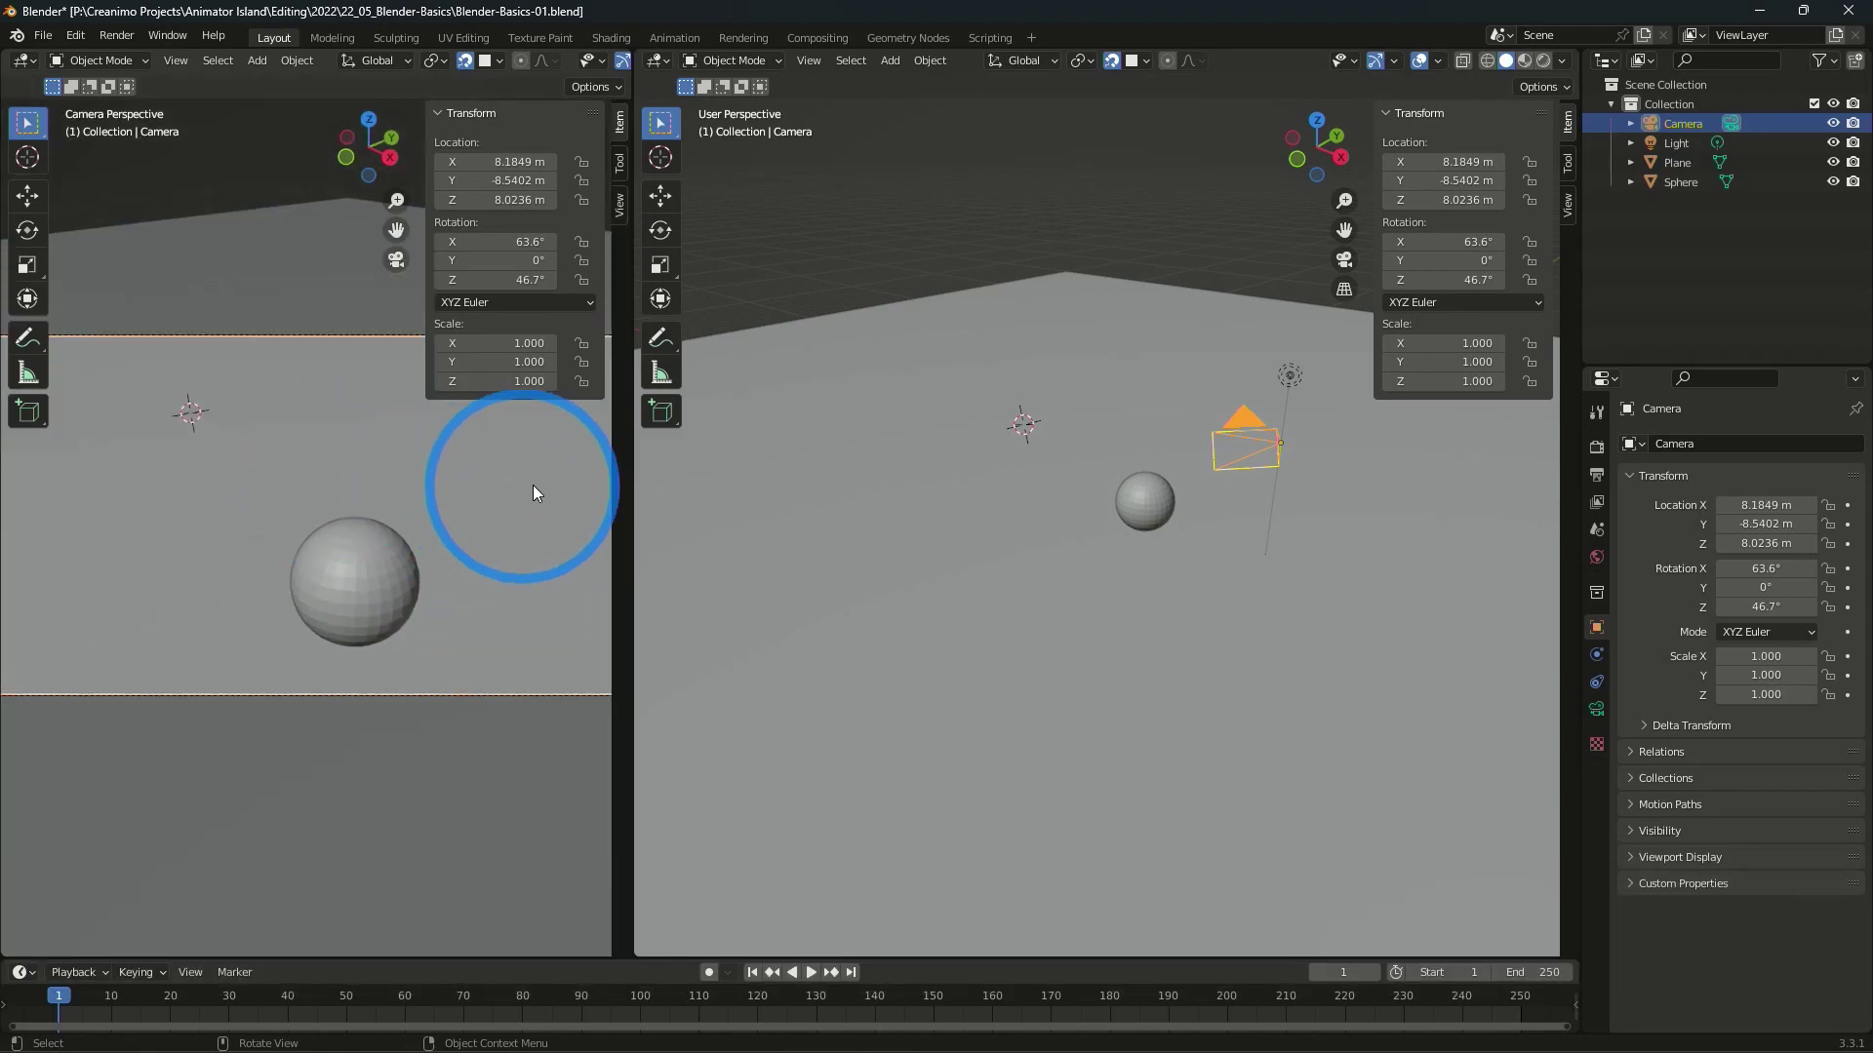
left_click_drag(630, 472, 681, 472)
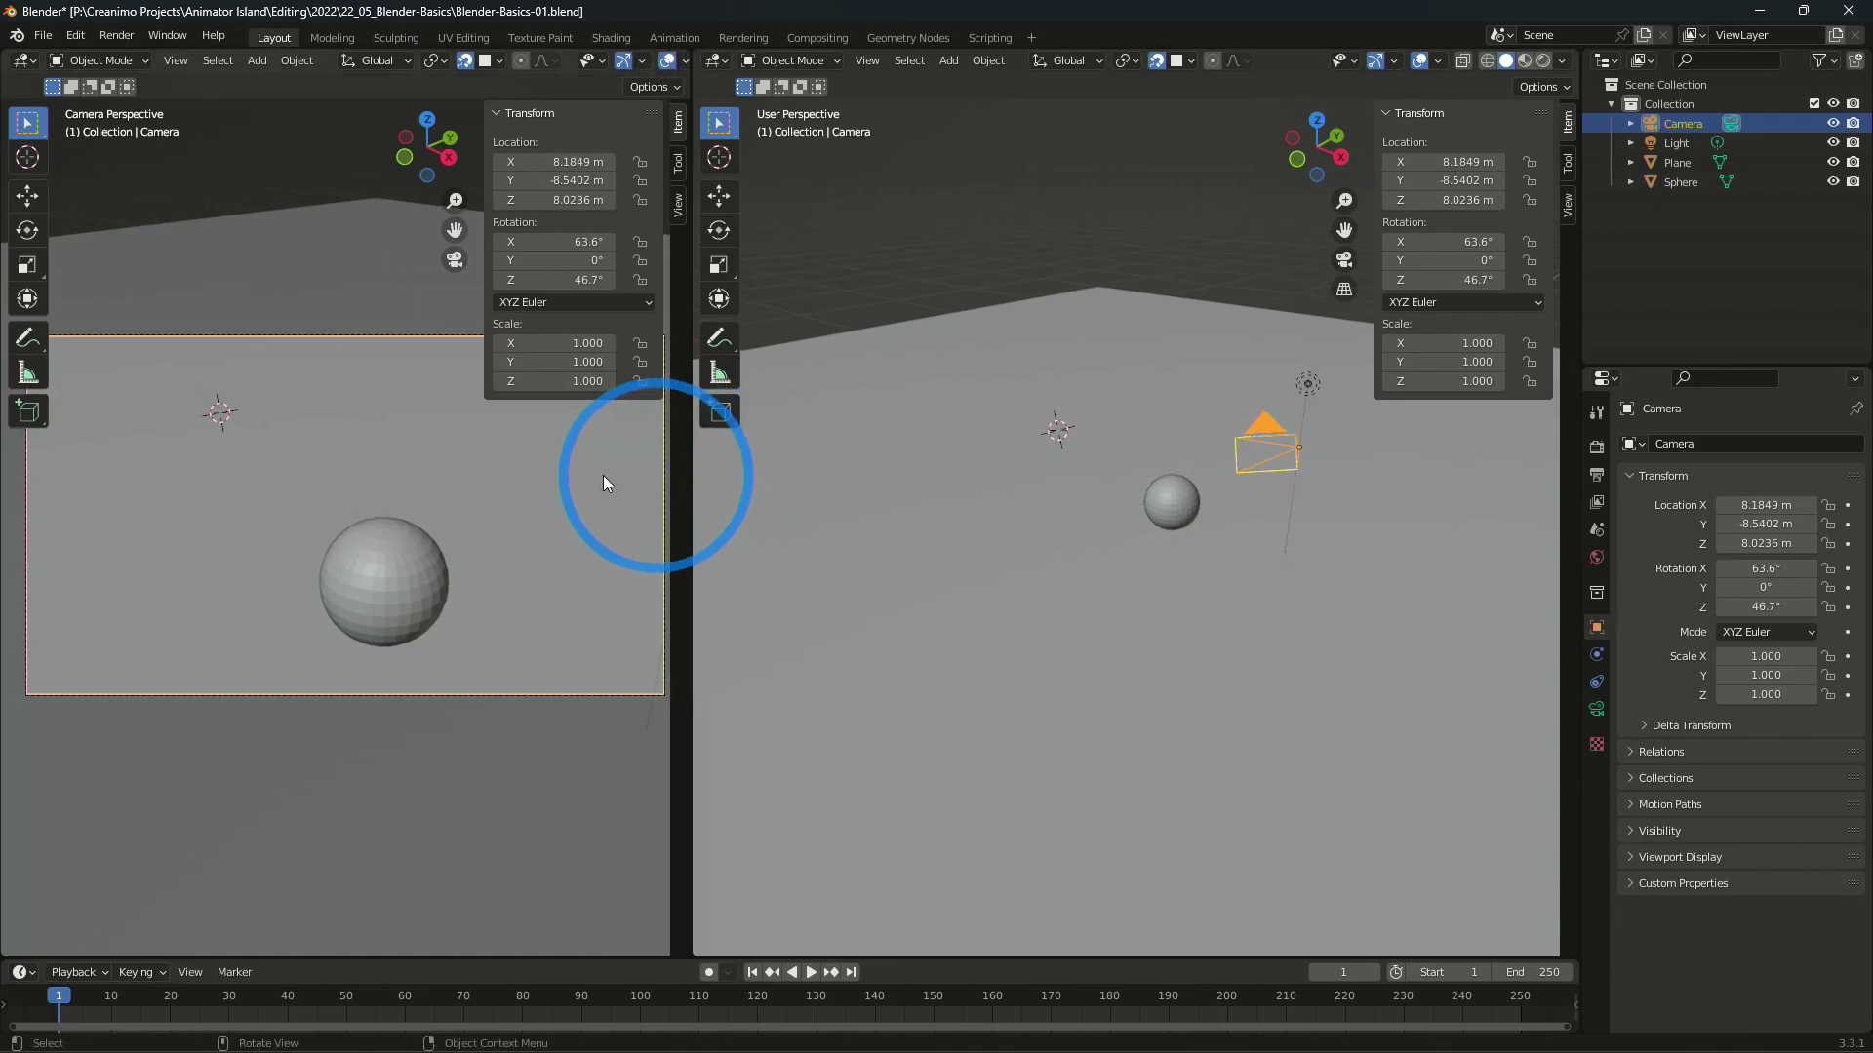
scroll(335, 466, "down", 3)
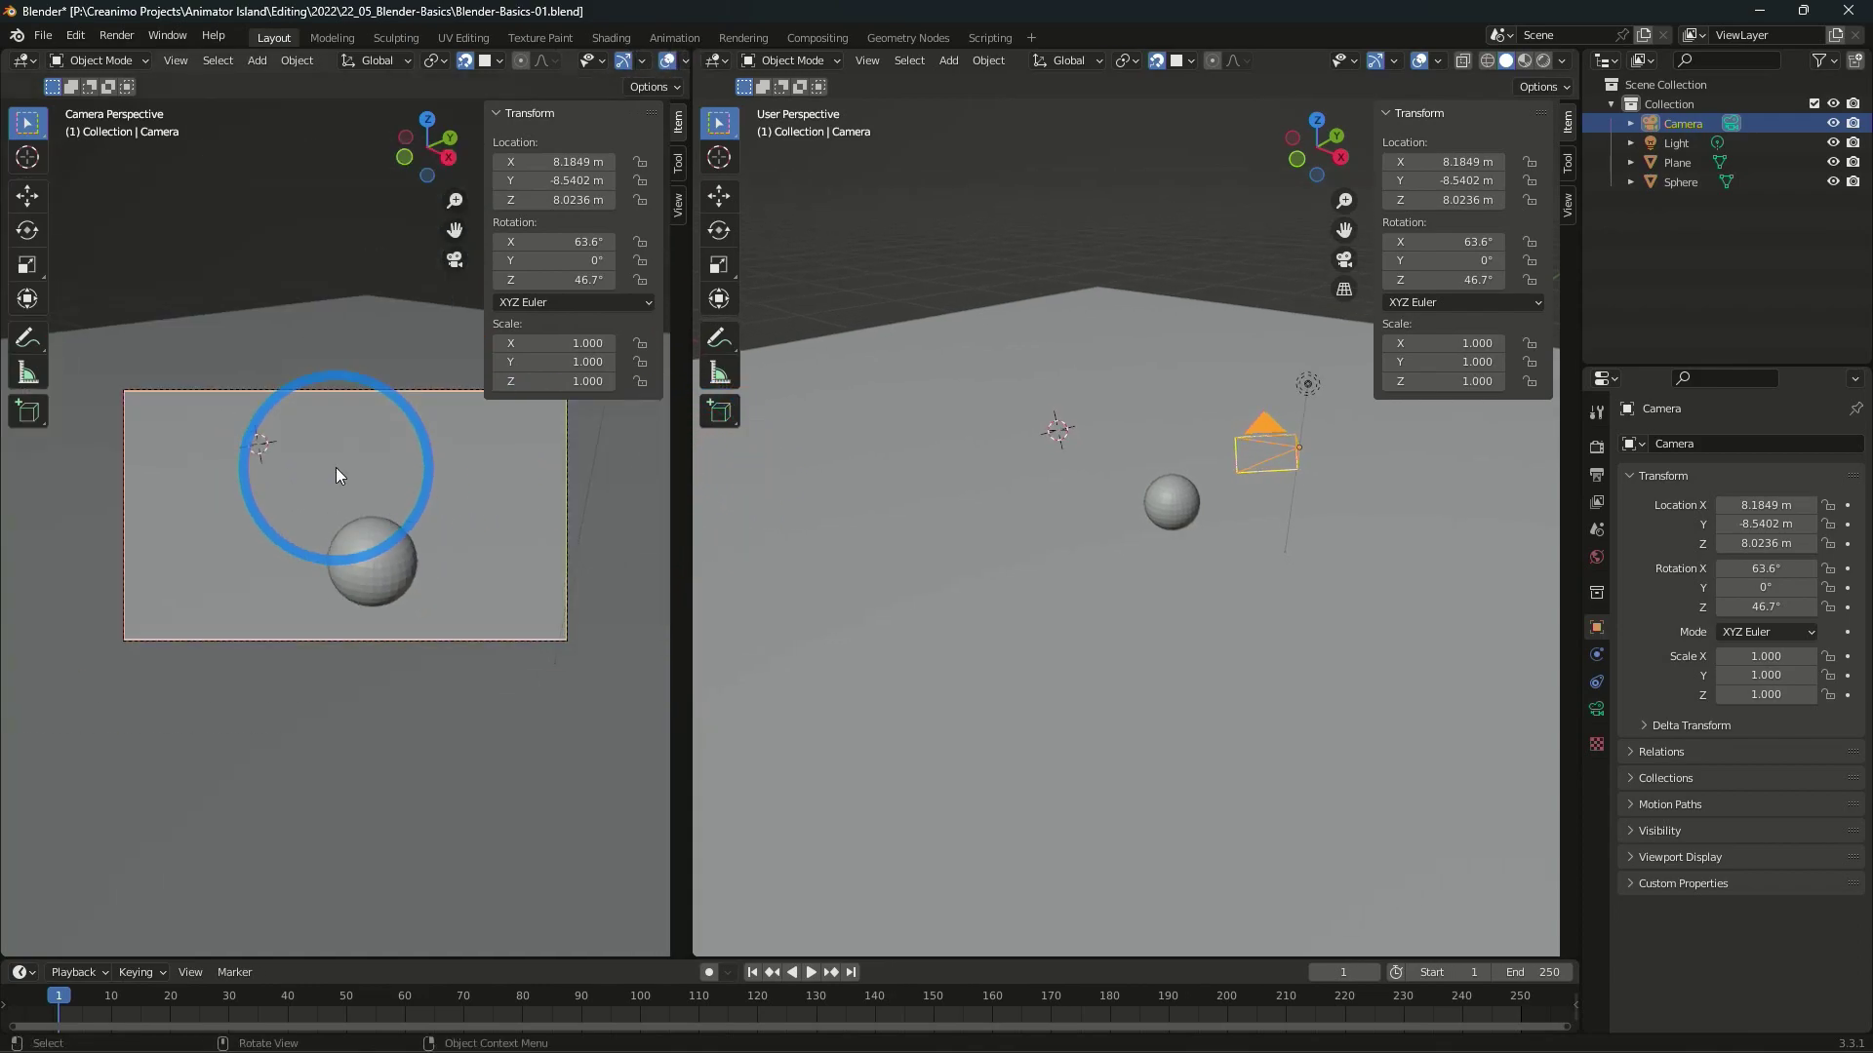
scroll(335, 466, "up", 2)
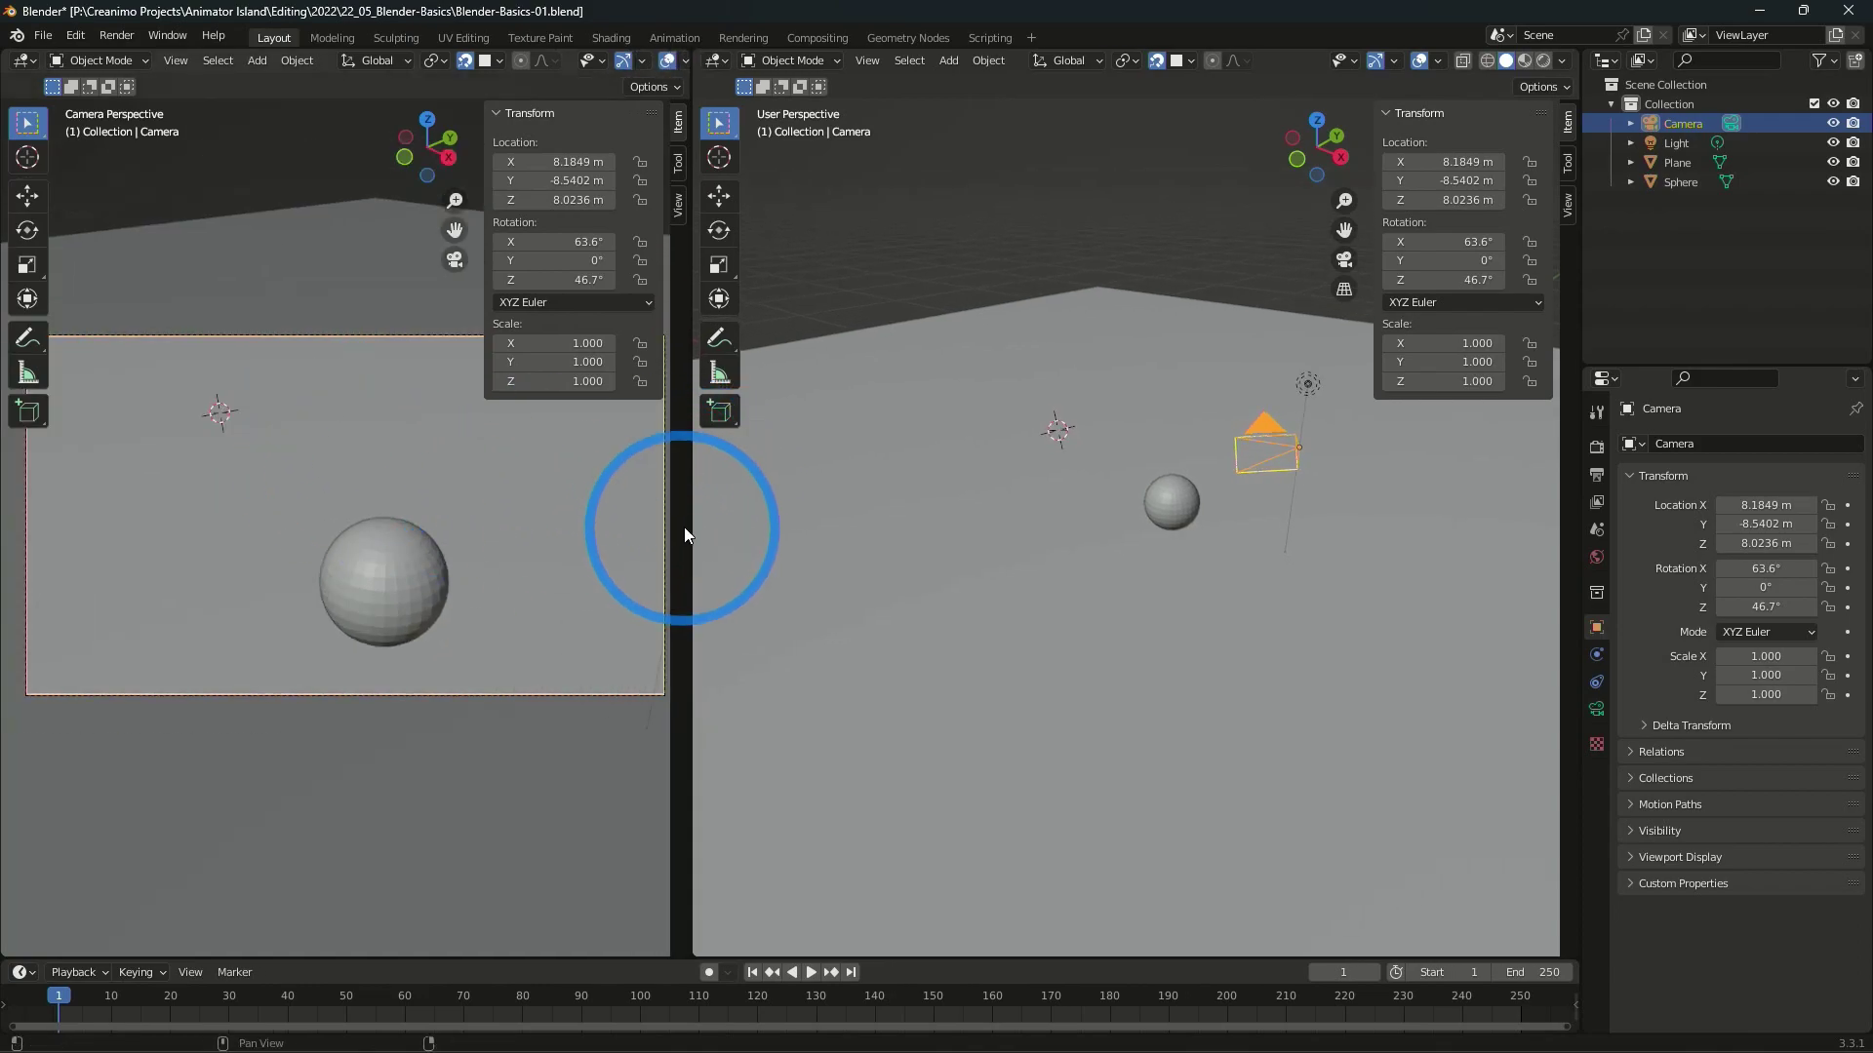
left_click_drag(683, 514, 691, 503)
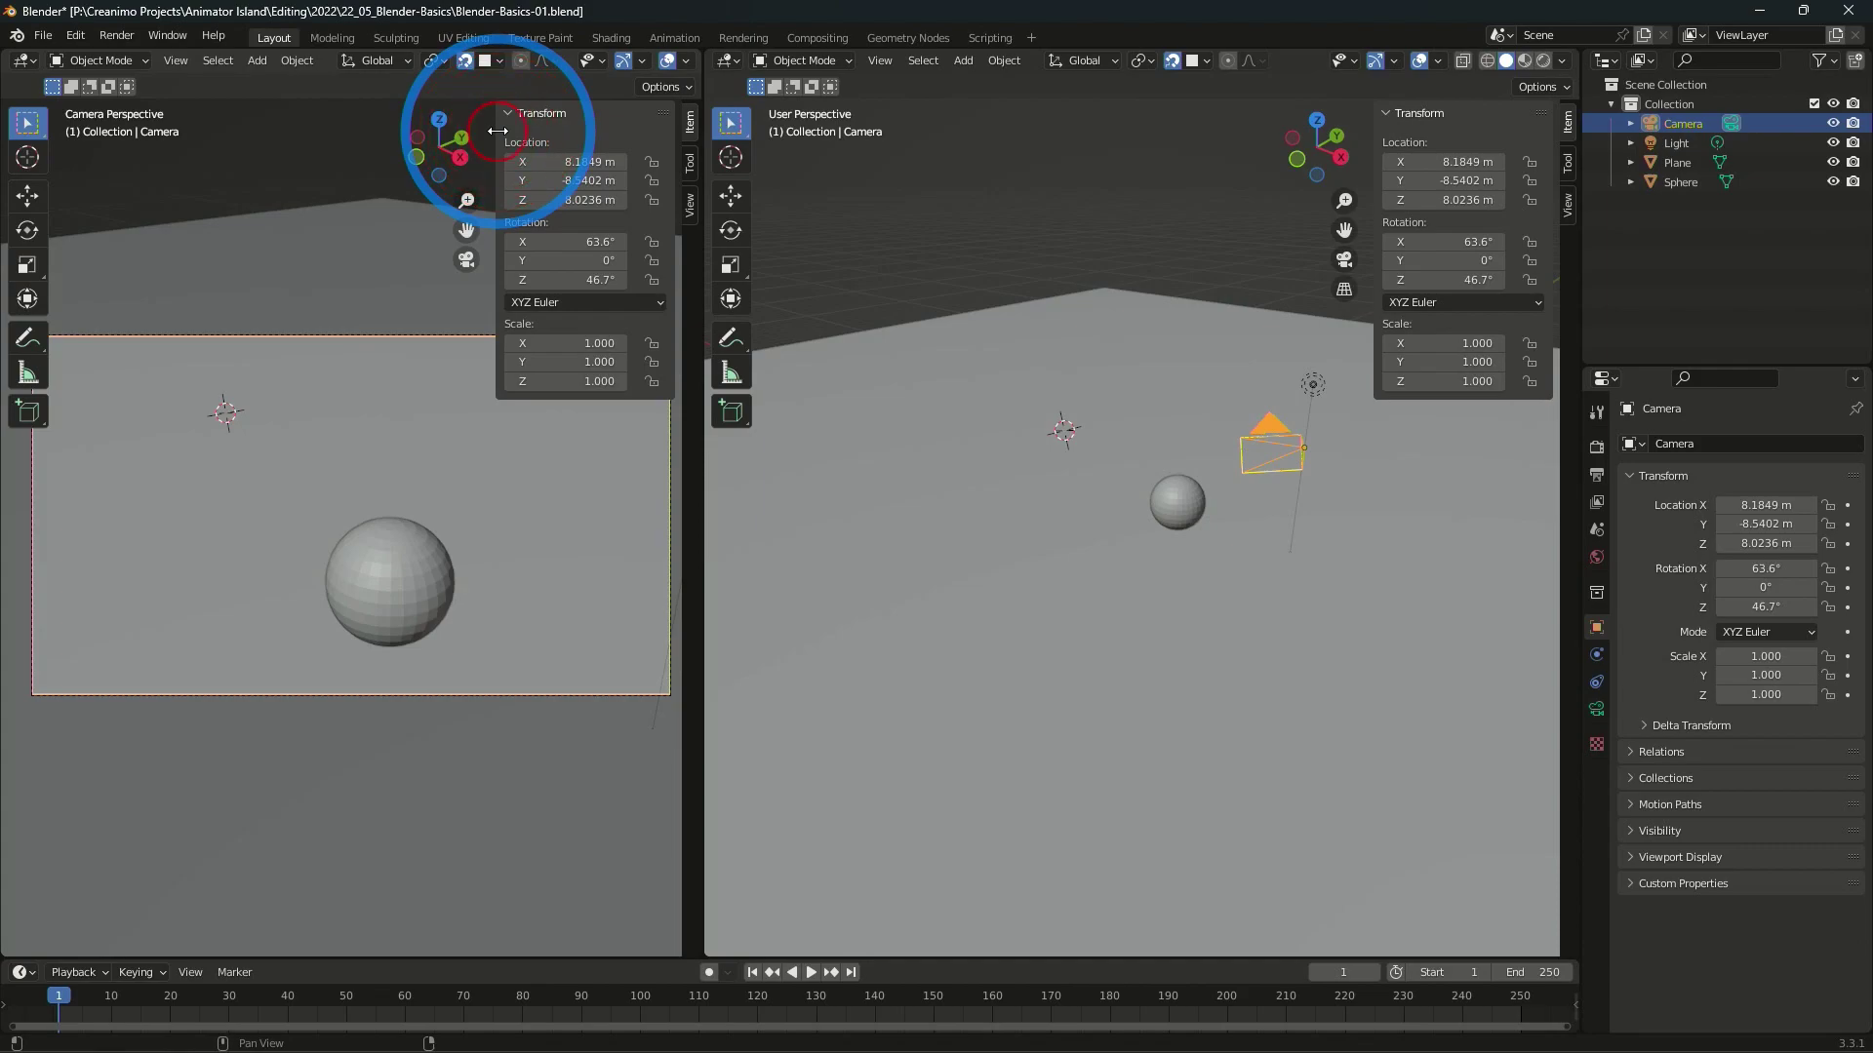
- Hide and restore the left viewport's transform sidebar
left_click_drag(498, 133, 688, 133)
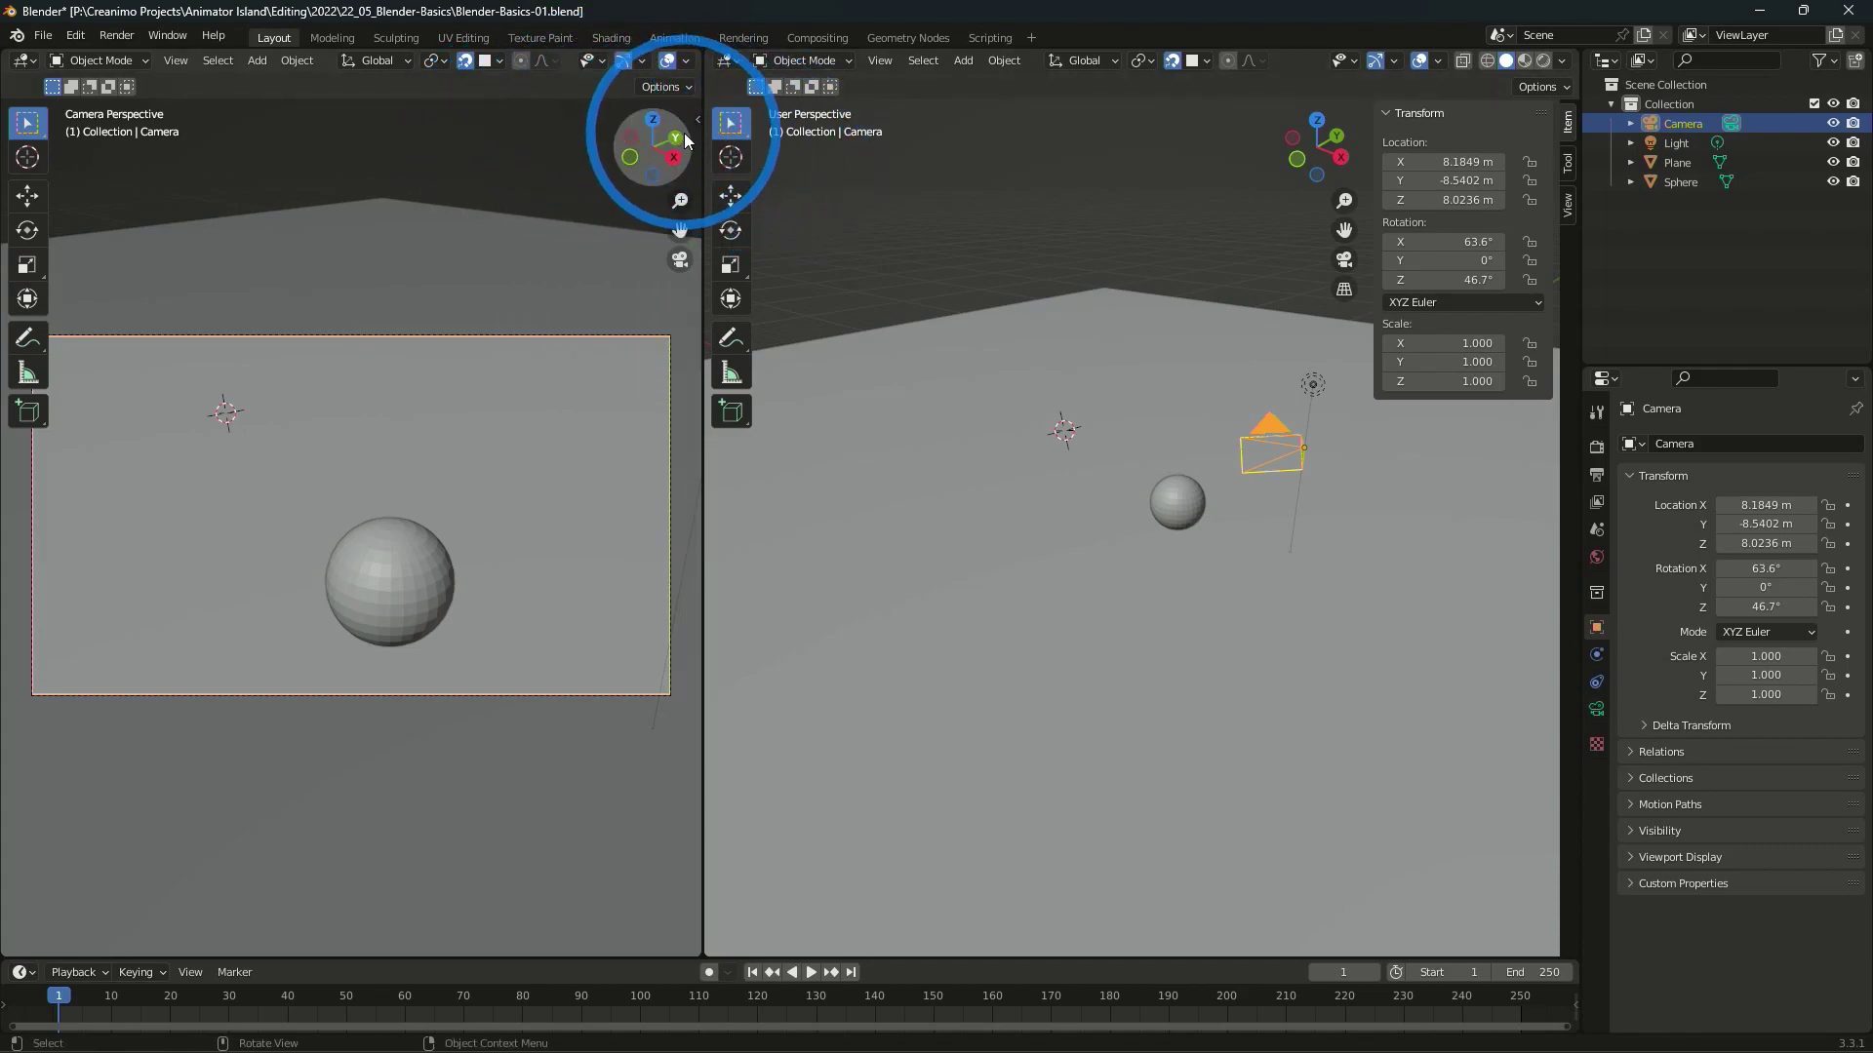
left_click(698, 119)
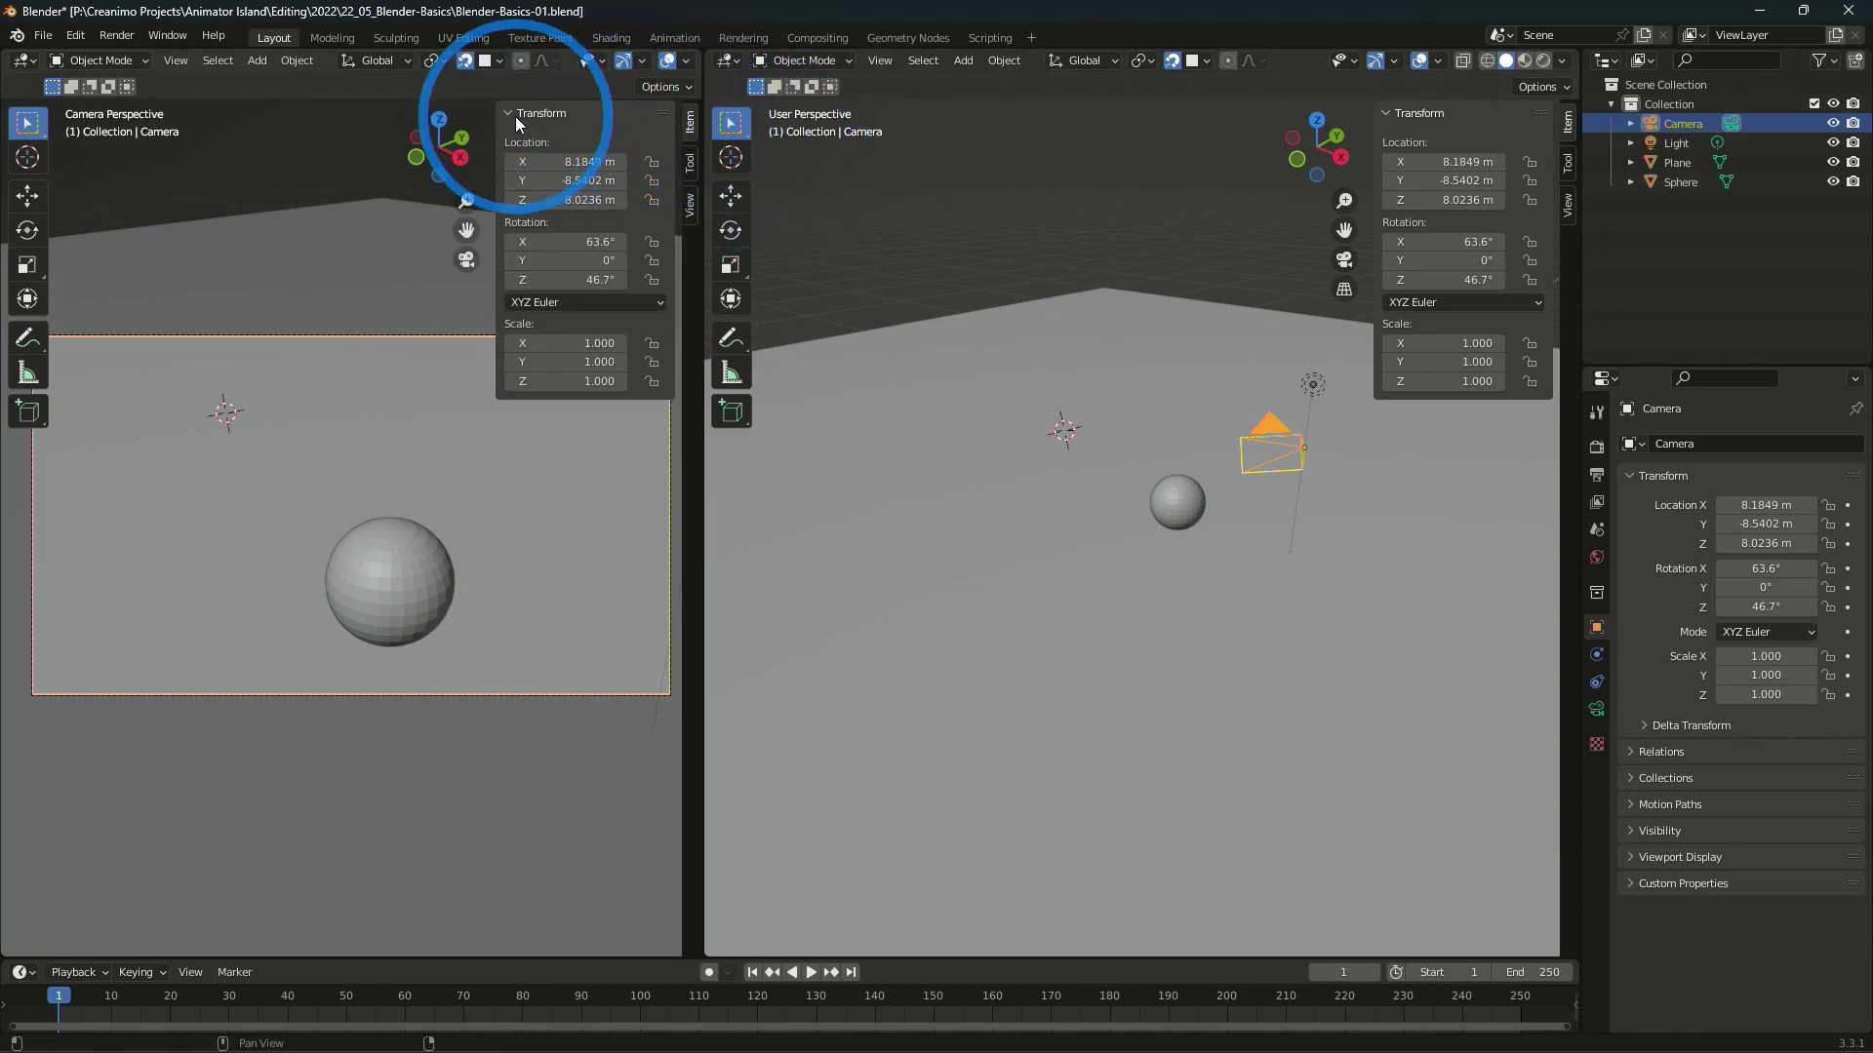
left_click_drag(499, 133, 688, 131)
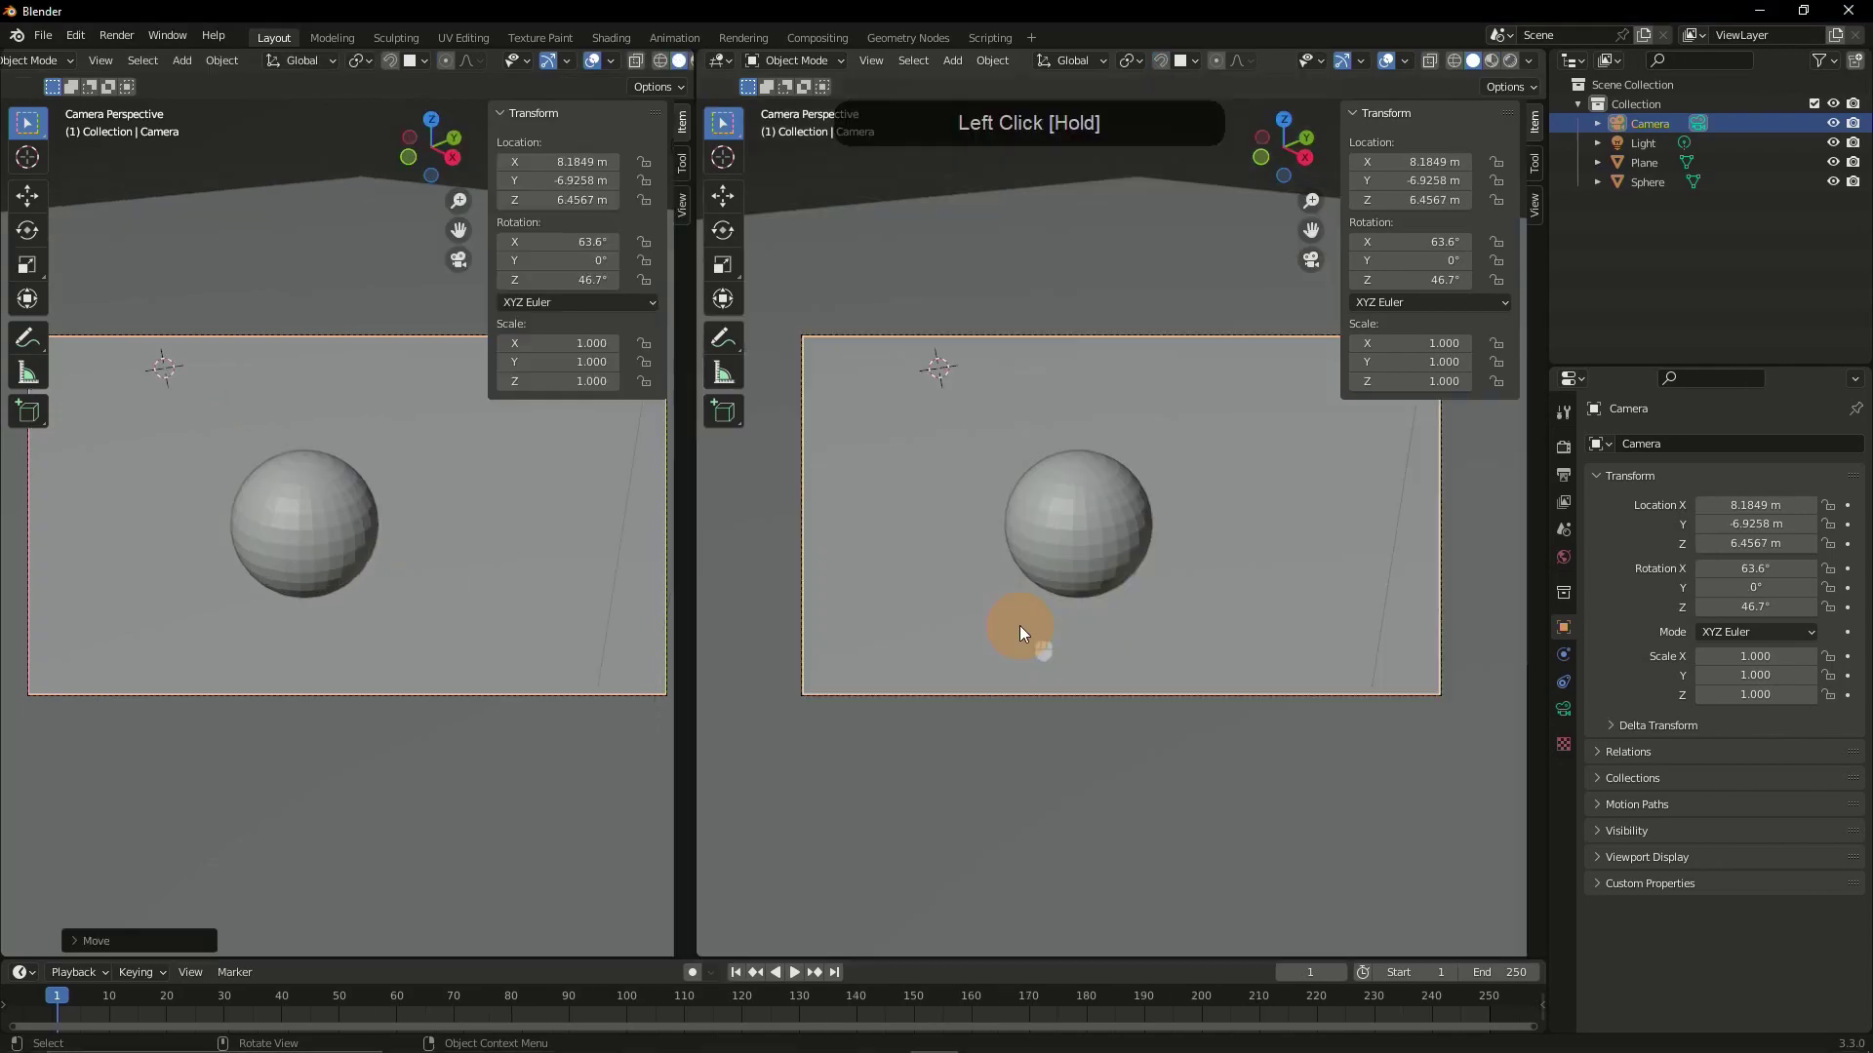
- Orbit the right viewport, then switch it to Right Orthographic view with Numpad 3
middle_click_drag(1020, 625, 923, 586)
scroll(934, 551, "down", 3)
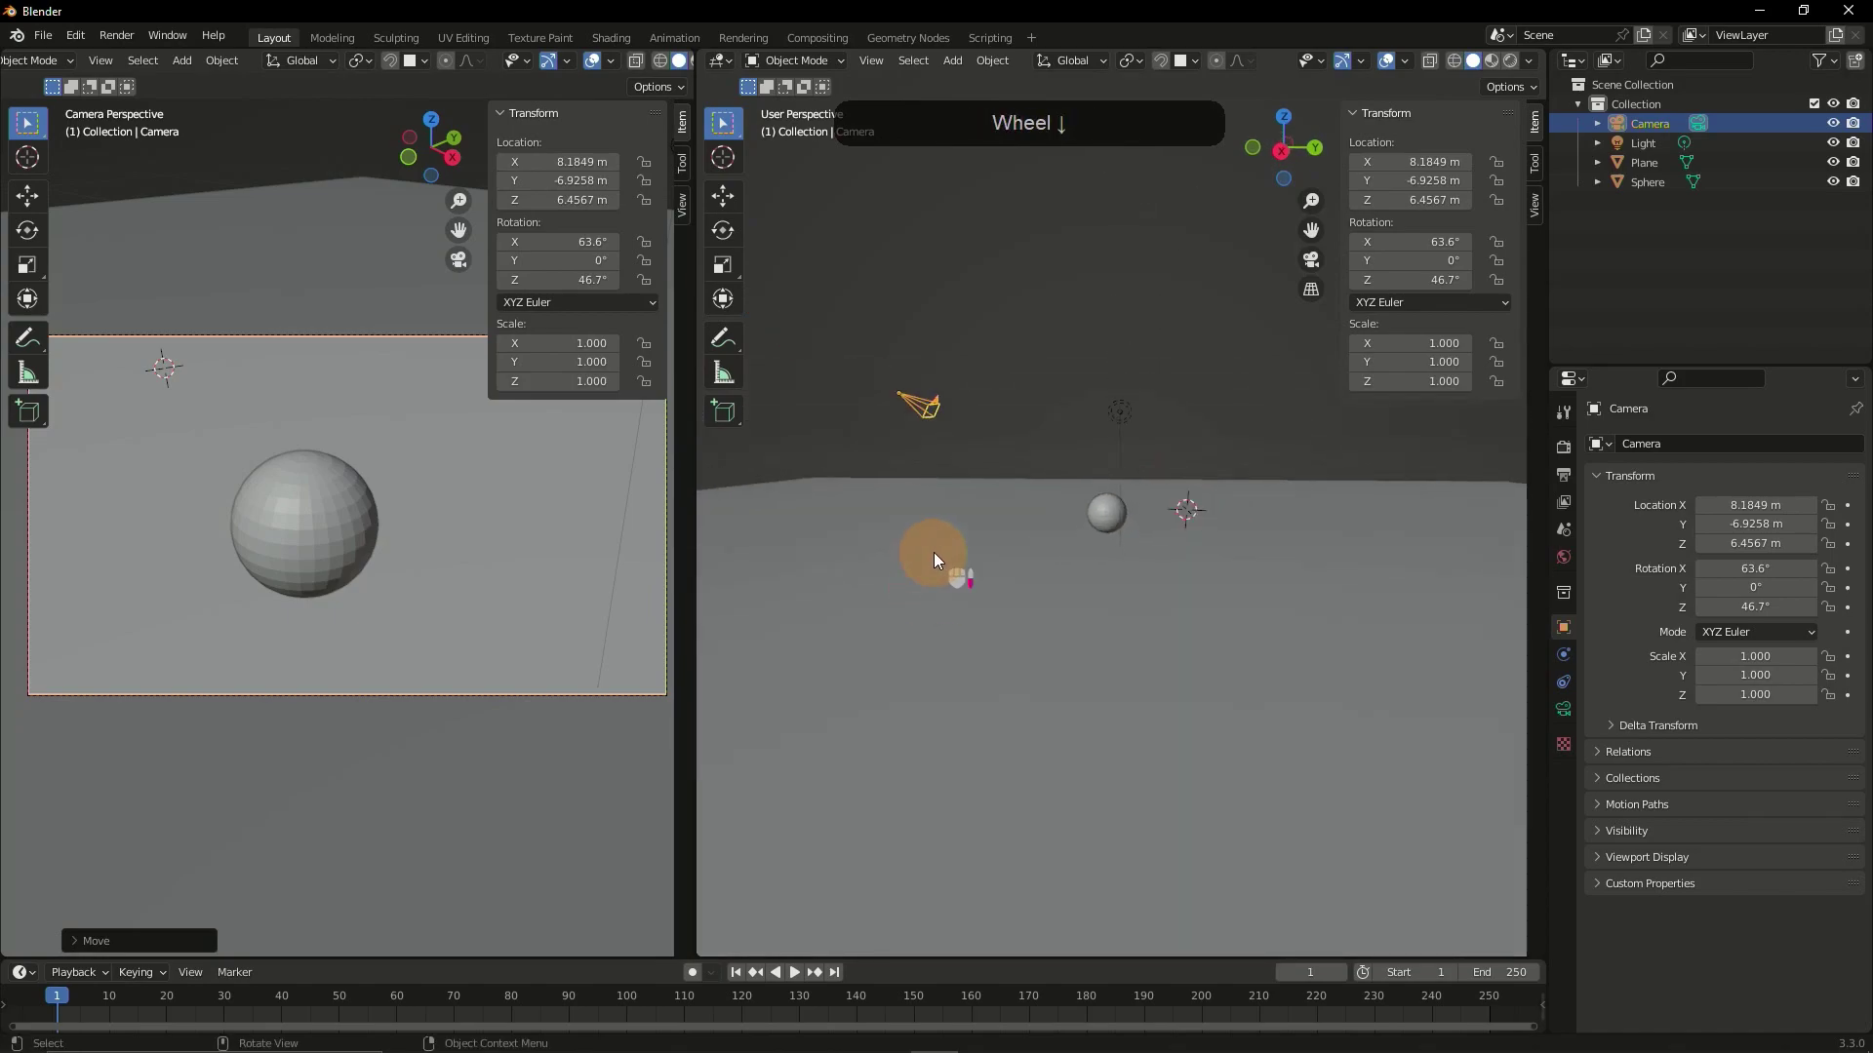
scroll(995, 512, "down", 3)
mouse_move(1026, 476)
middle_mouse_down()
mouse_move(1106, 536)
mouse_move(1067, 576)
middle_mouse_up()
scroll(1020, 470, "up", 2)
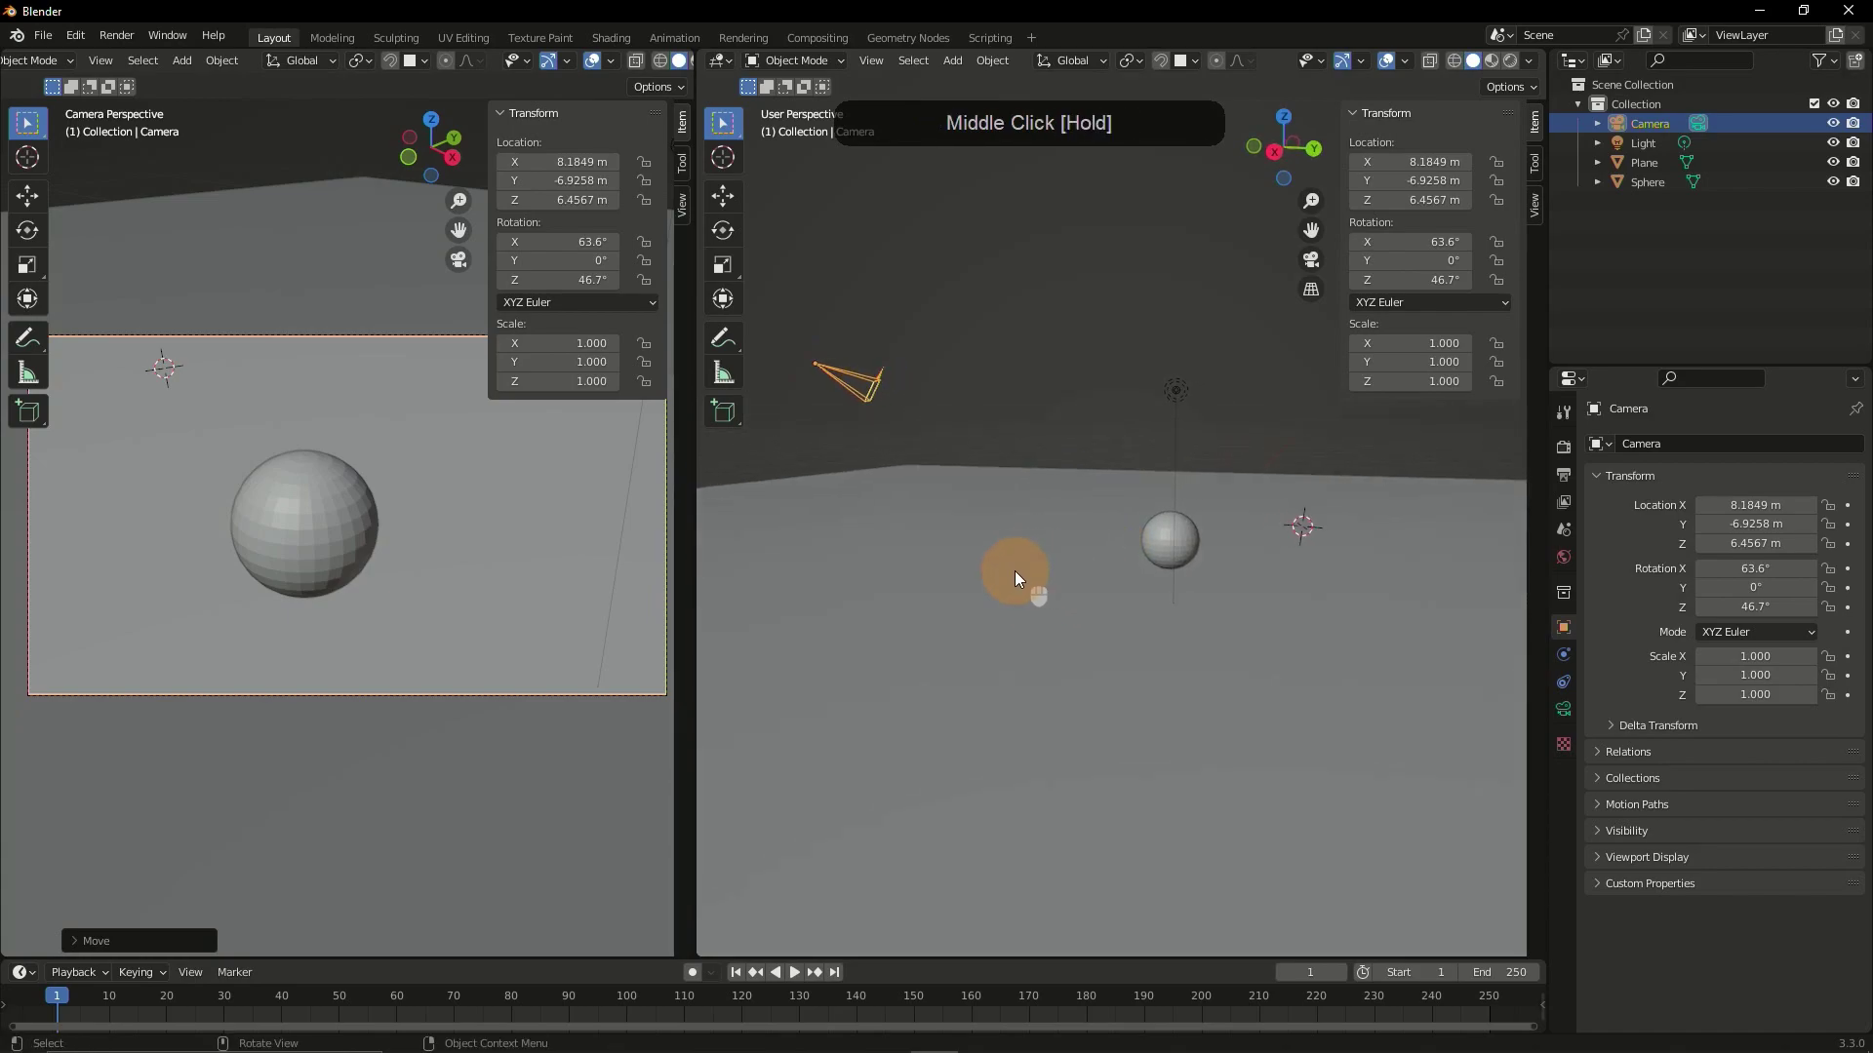
key("KP_3")
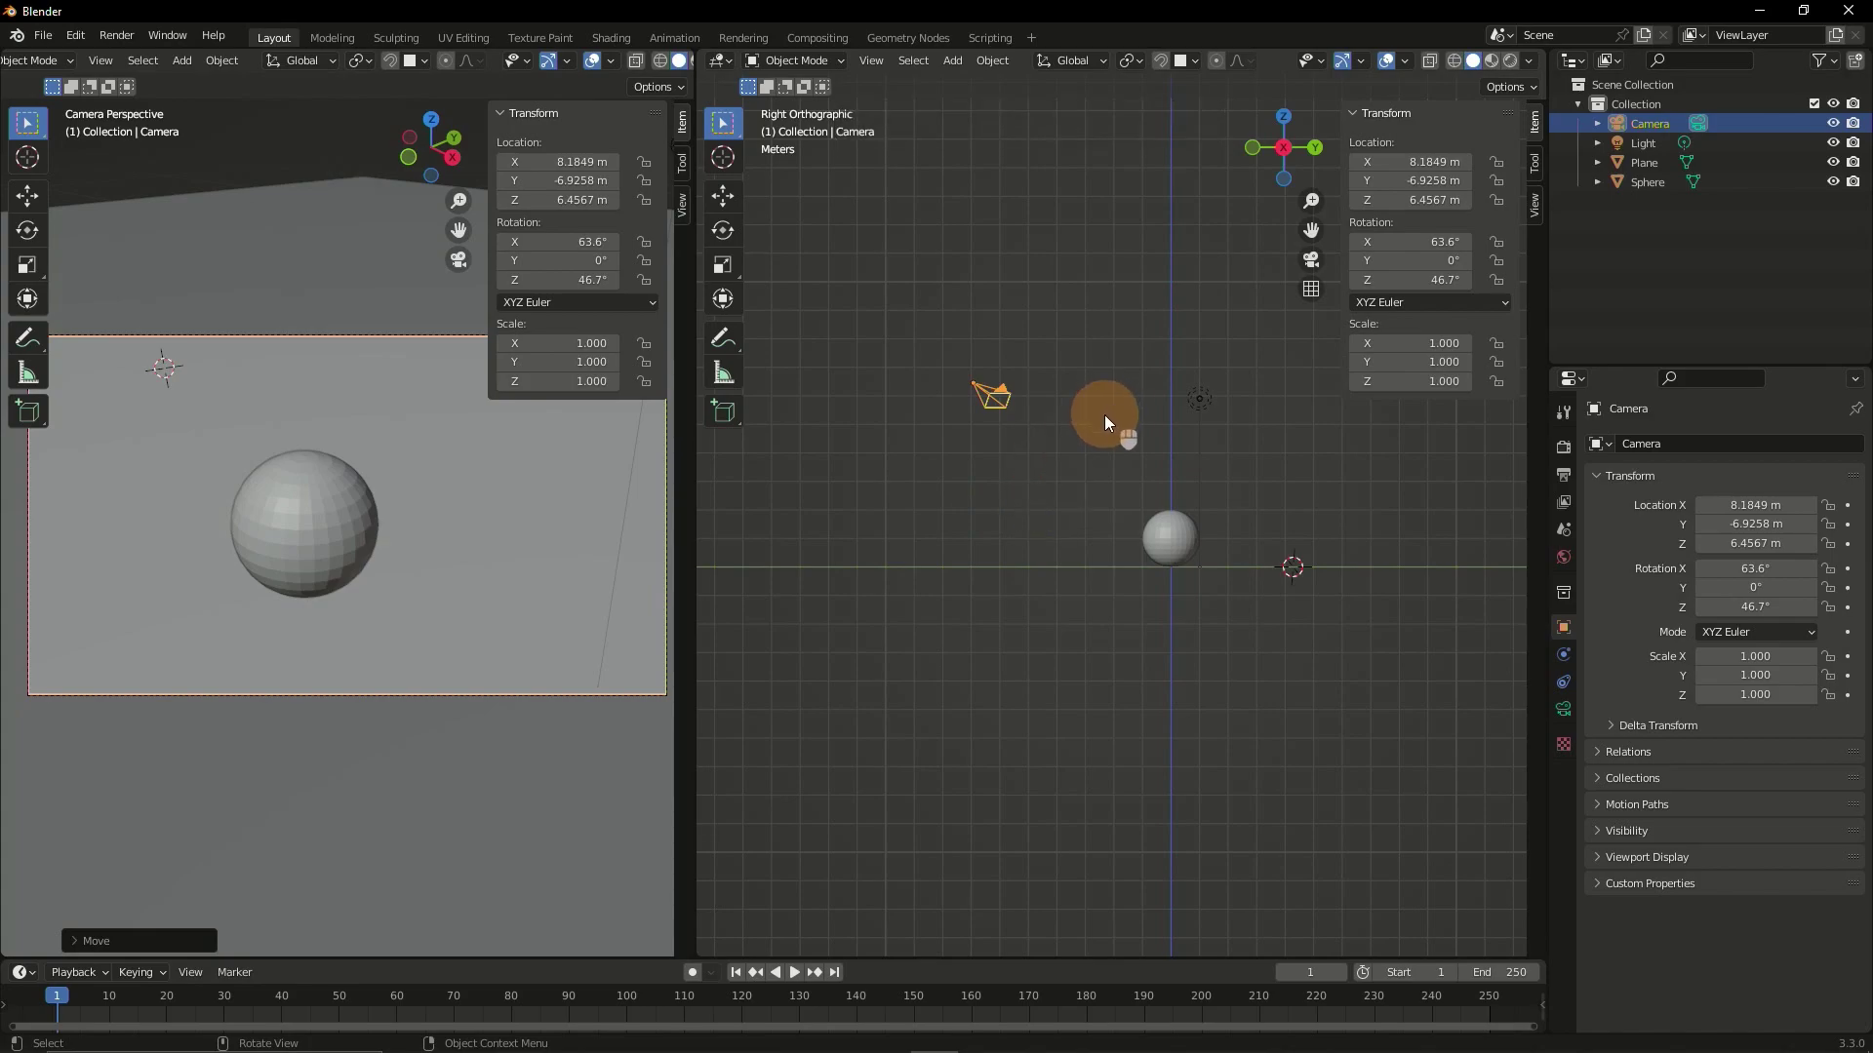
scroll(1131, 473, "up", 2)
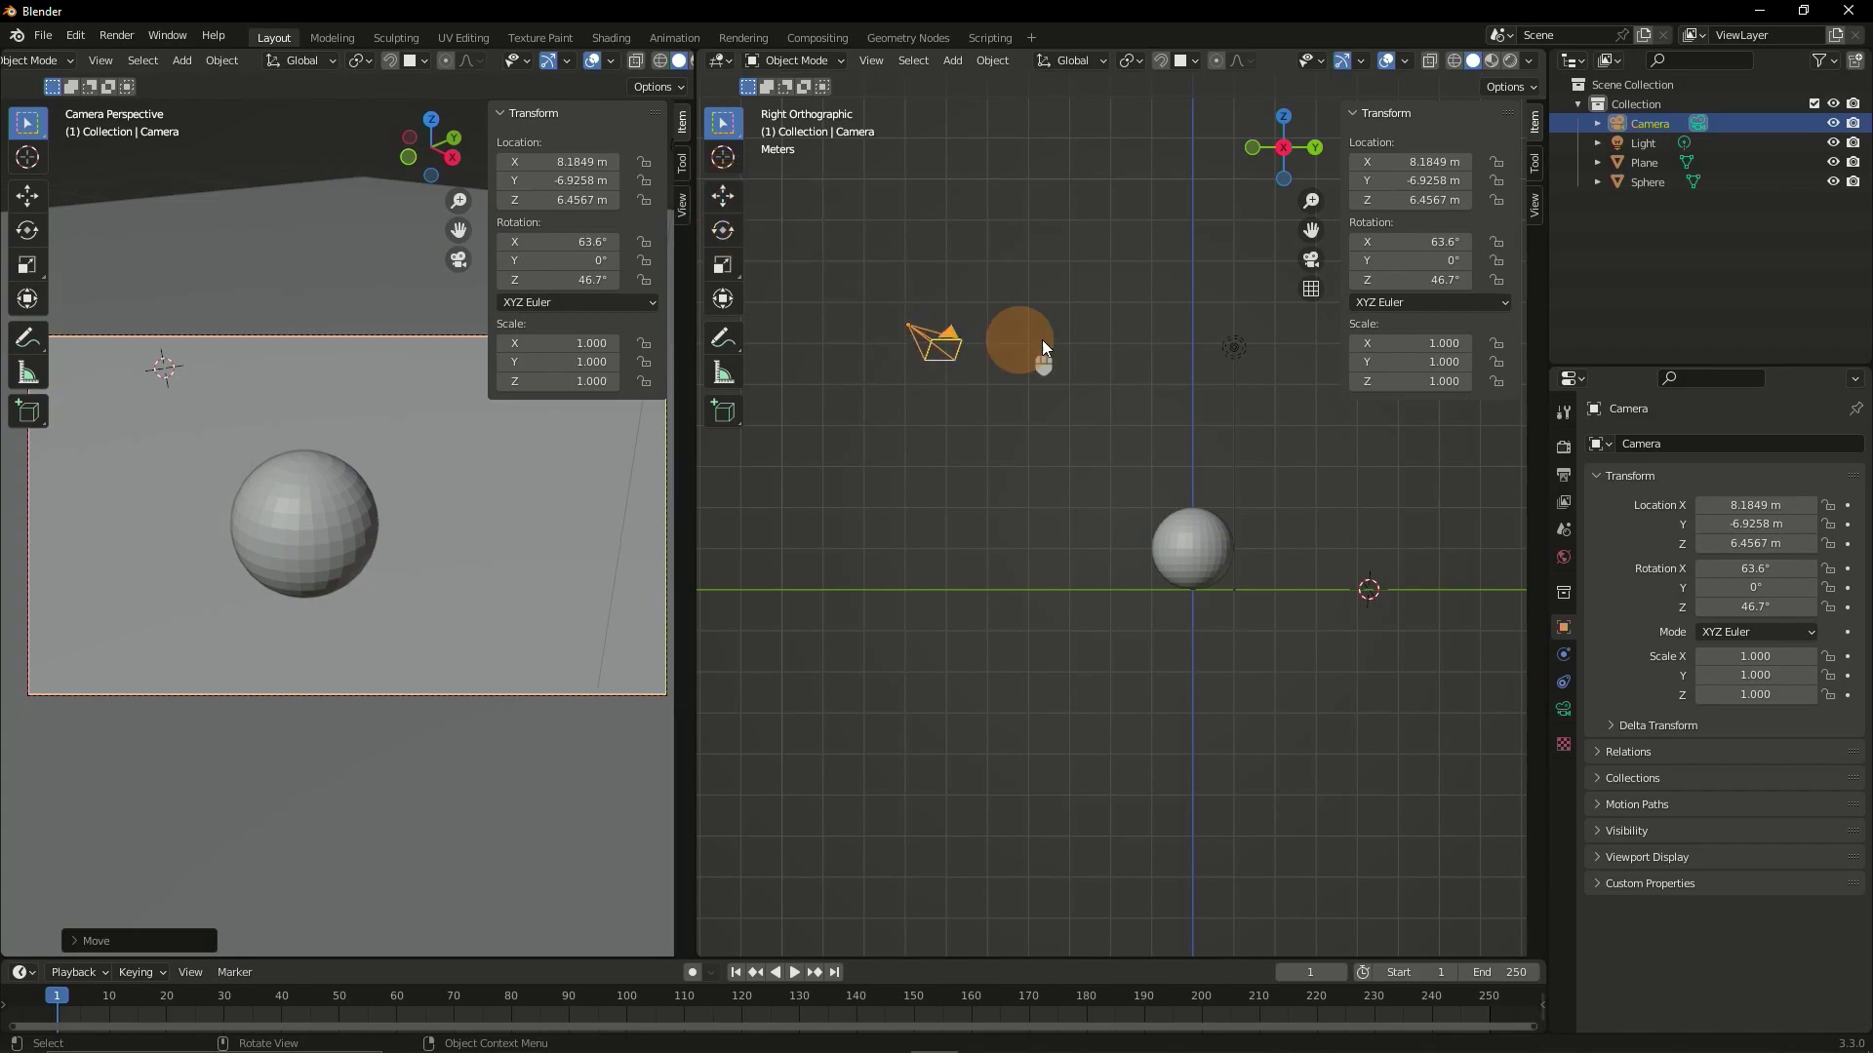
- Move the camera back along Y to -8.5402 m
key("g")
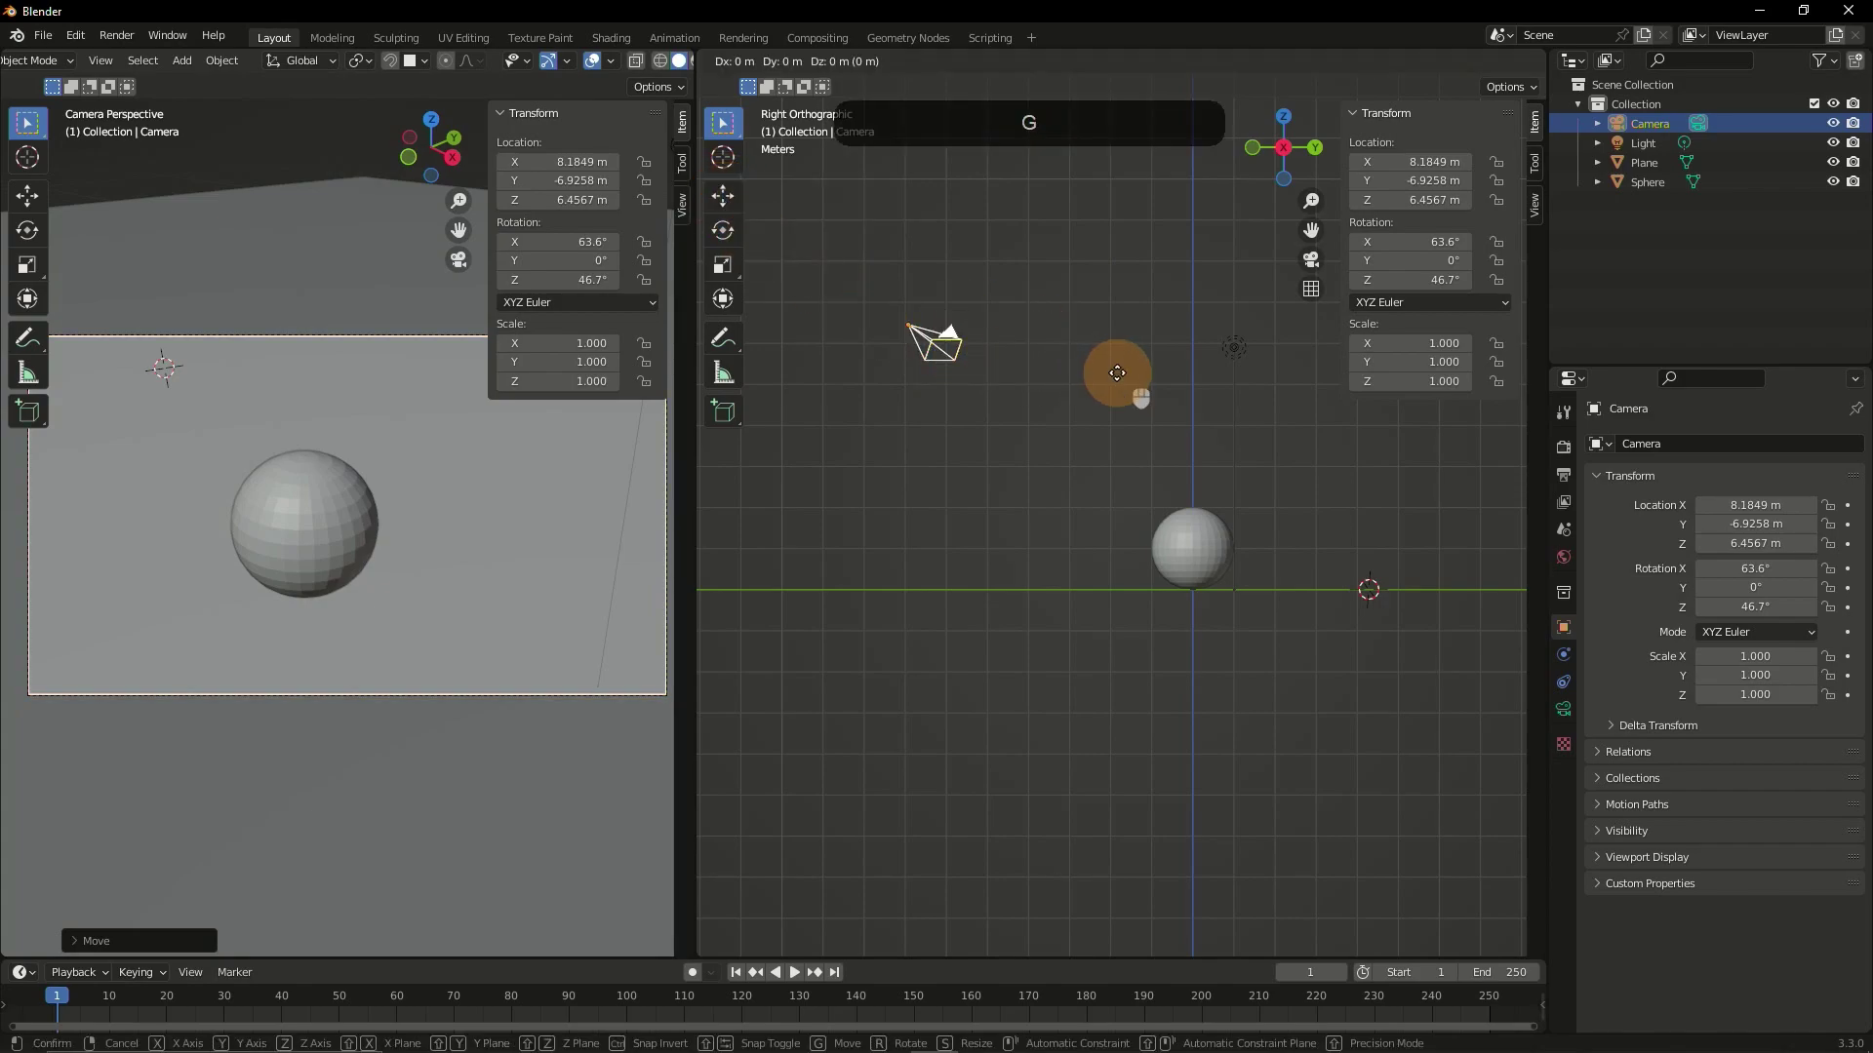
key("y")
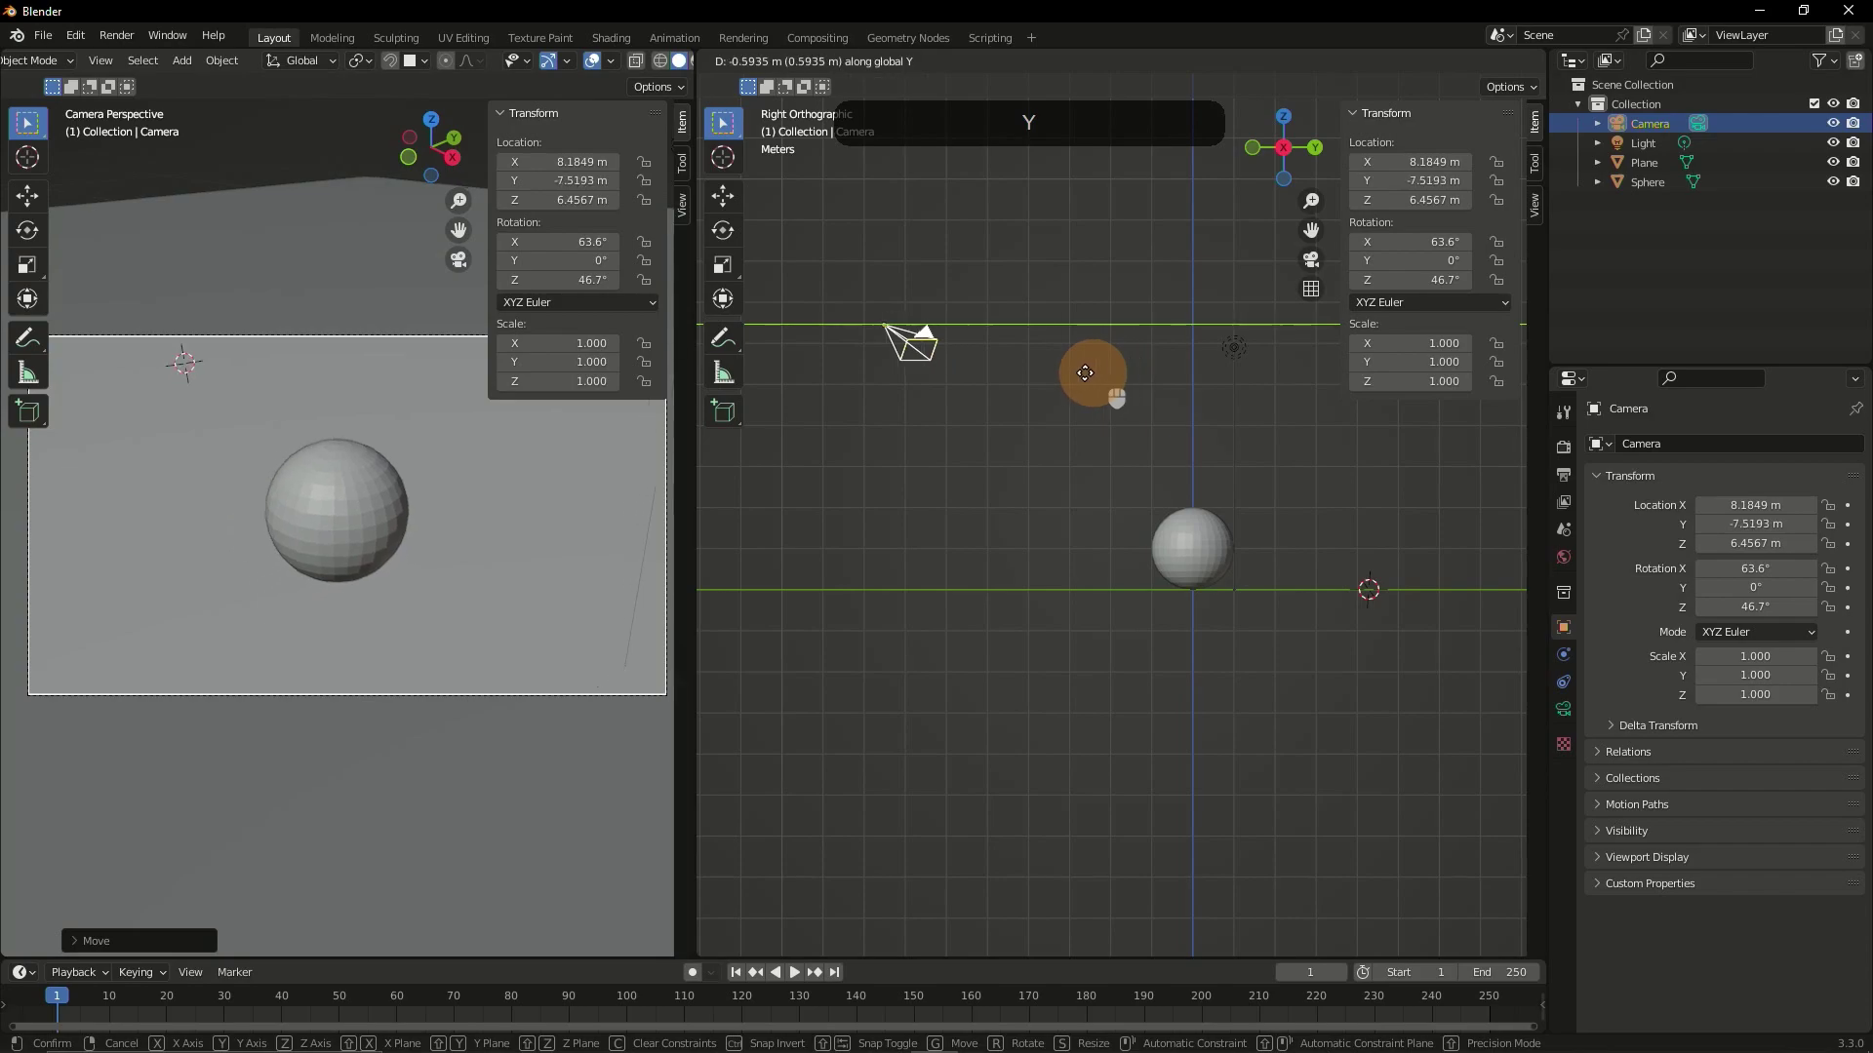
left_click(1050, 379)
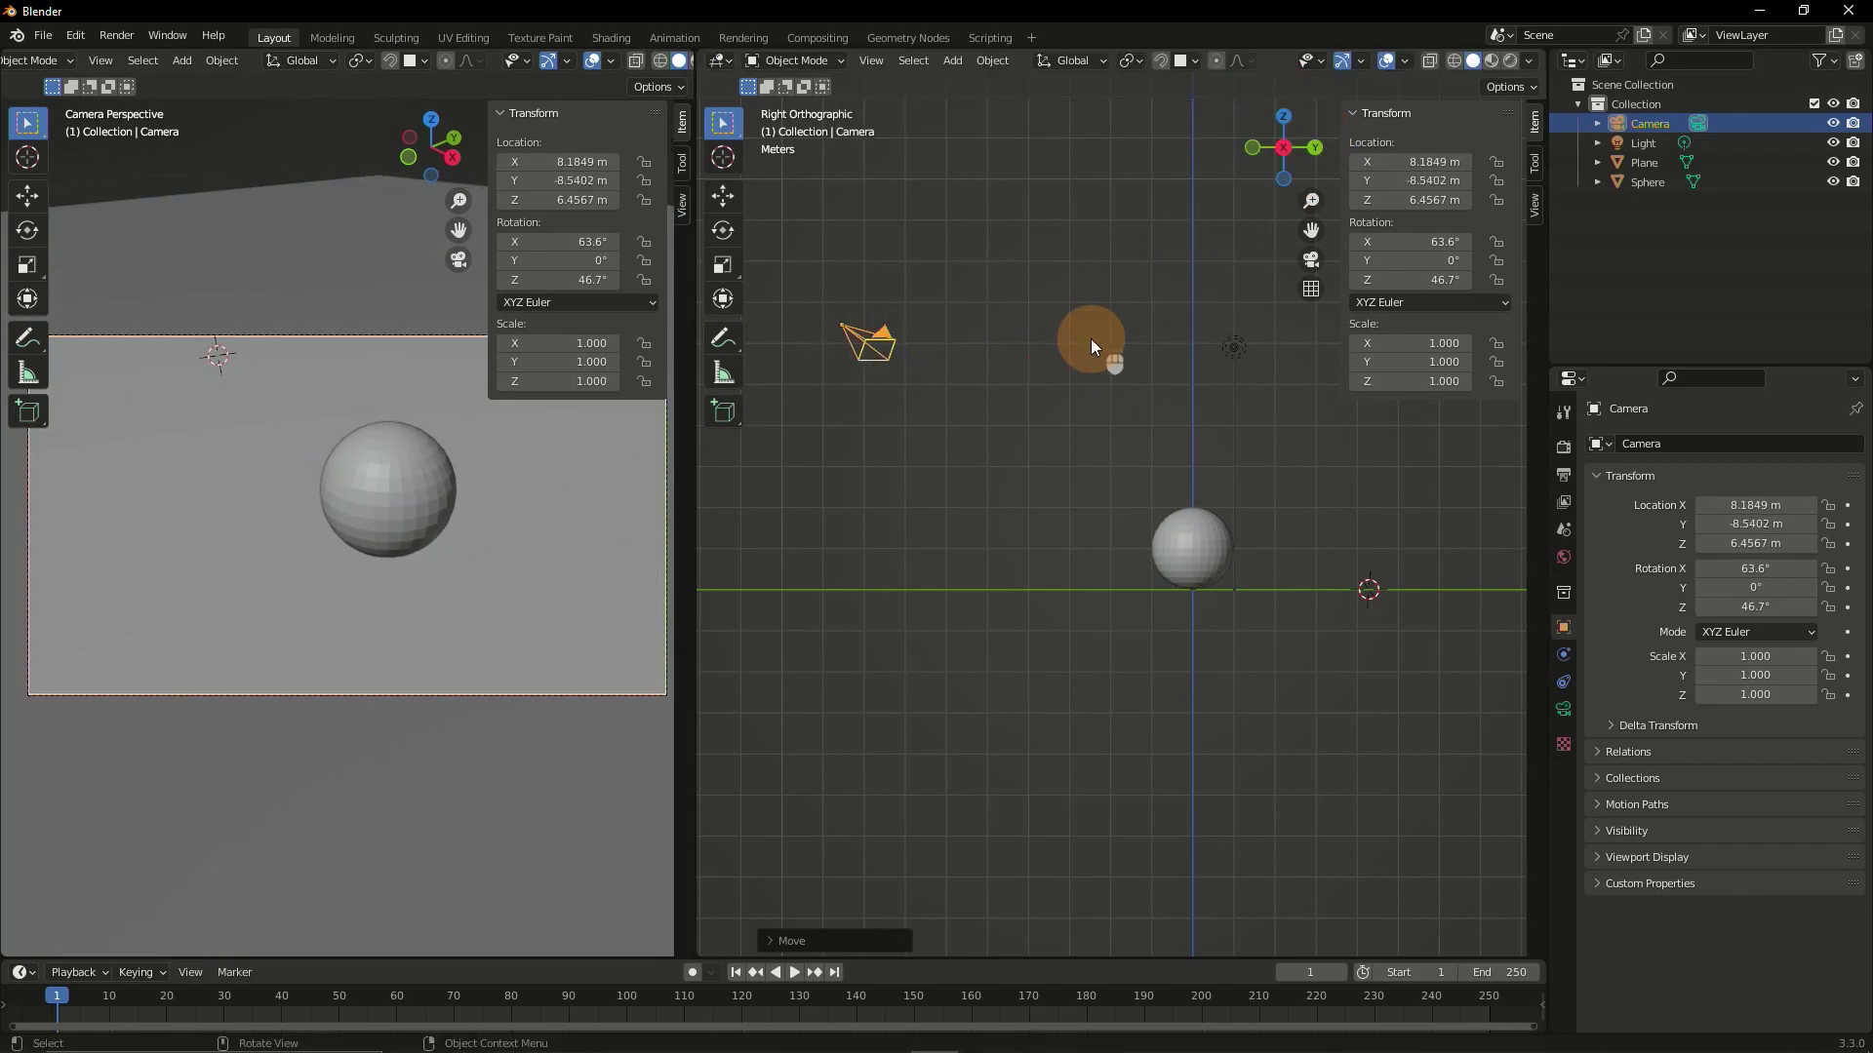
- Raise the camera along Z to 8.0236 m
key("g")
key("z")
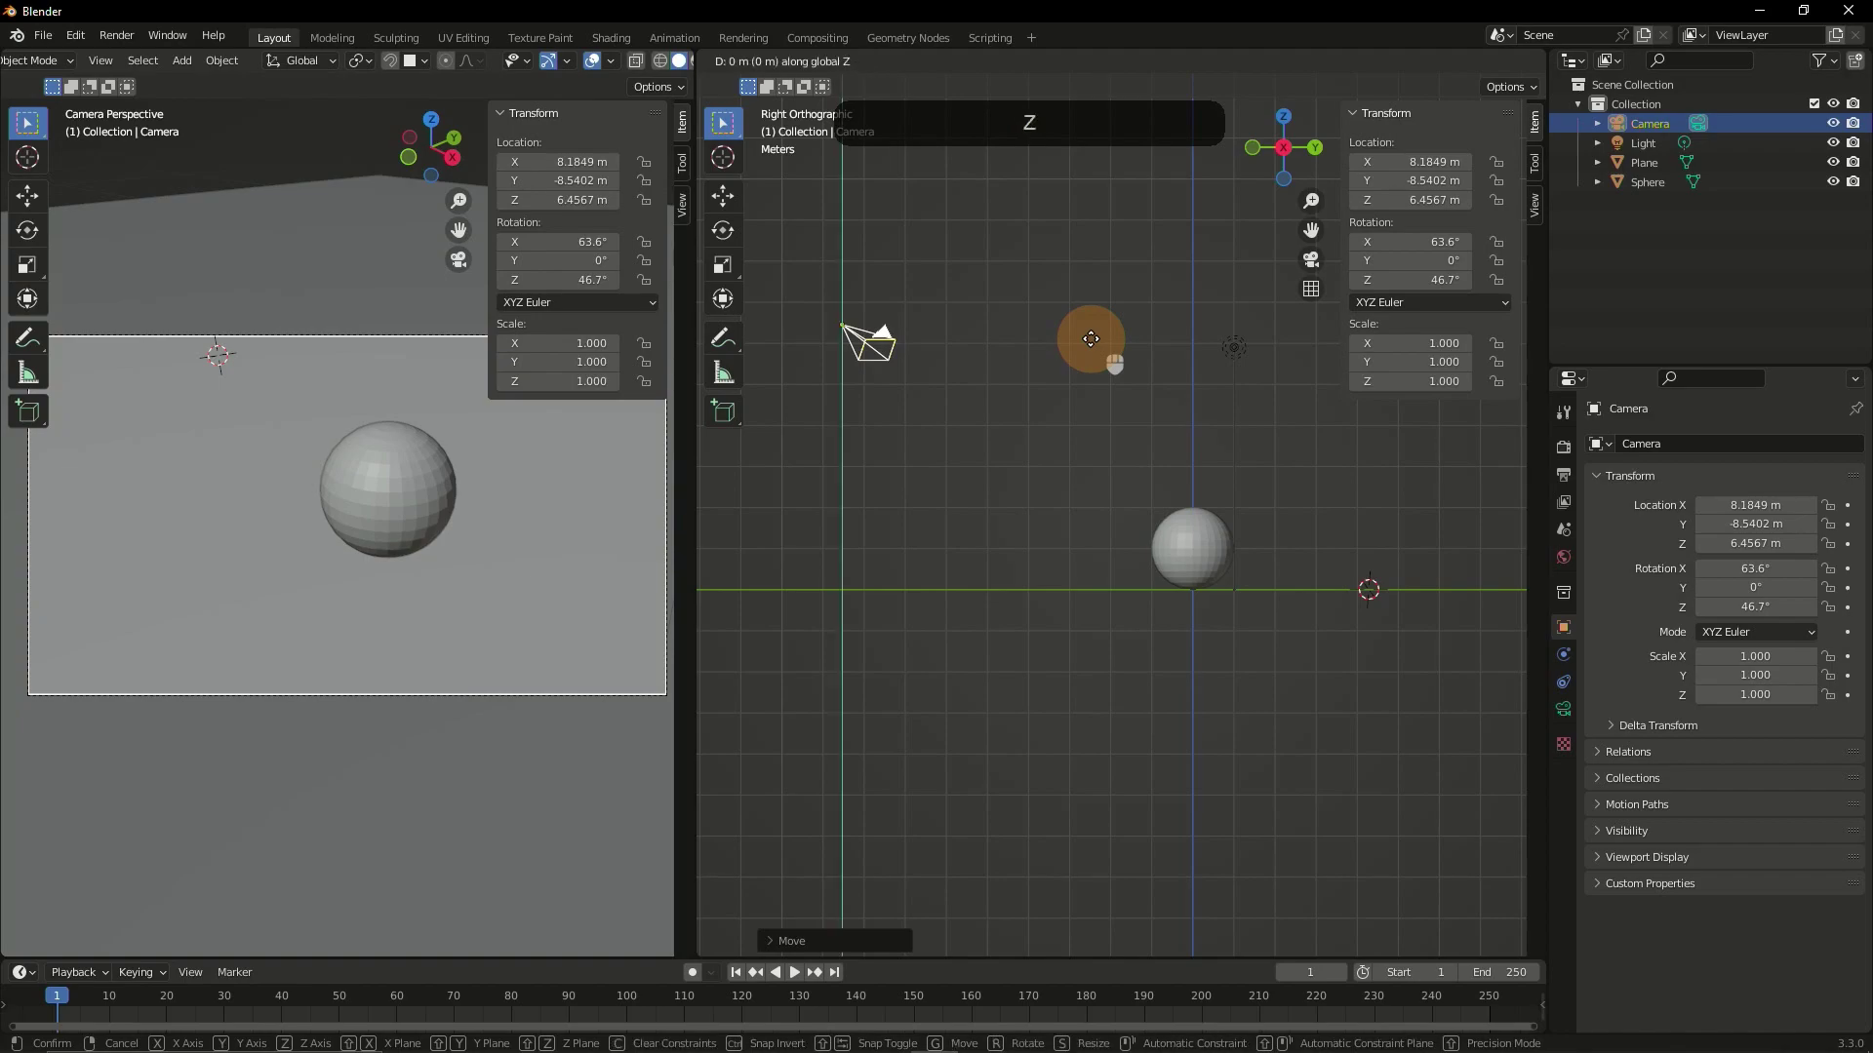
left_click(1172, 171)
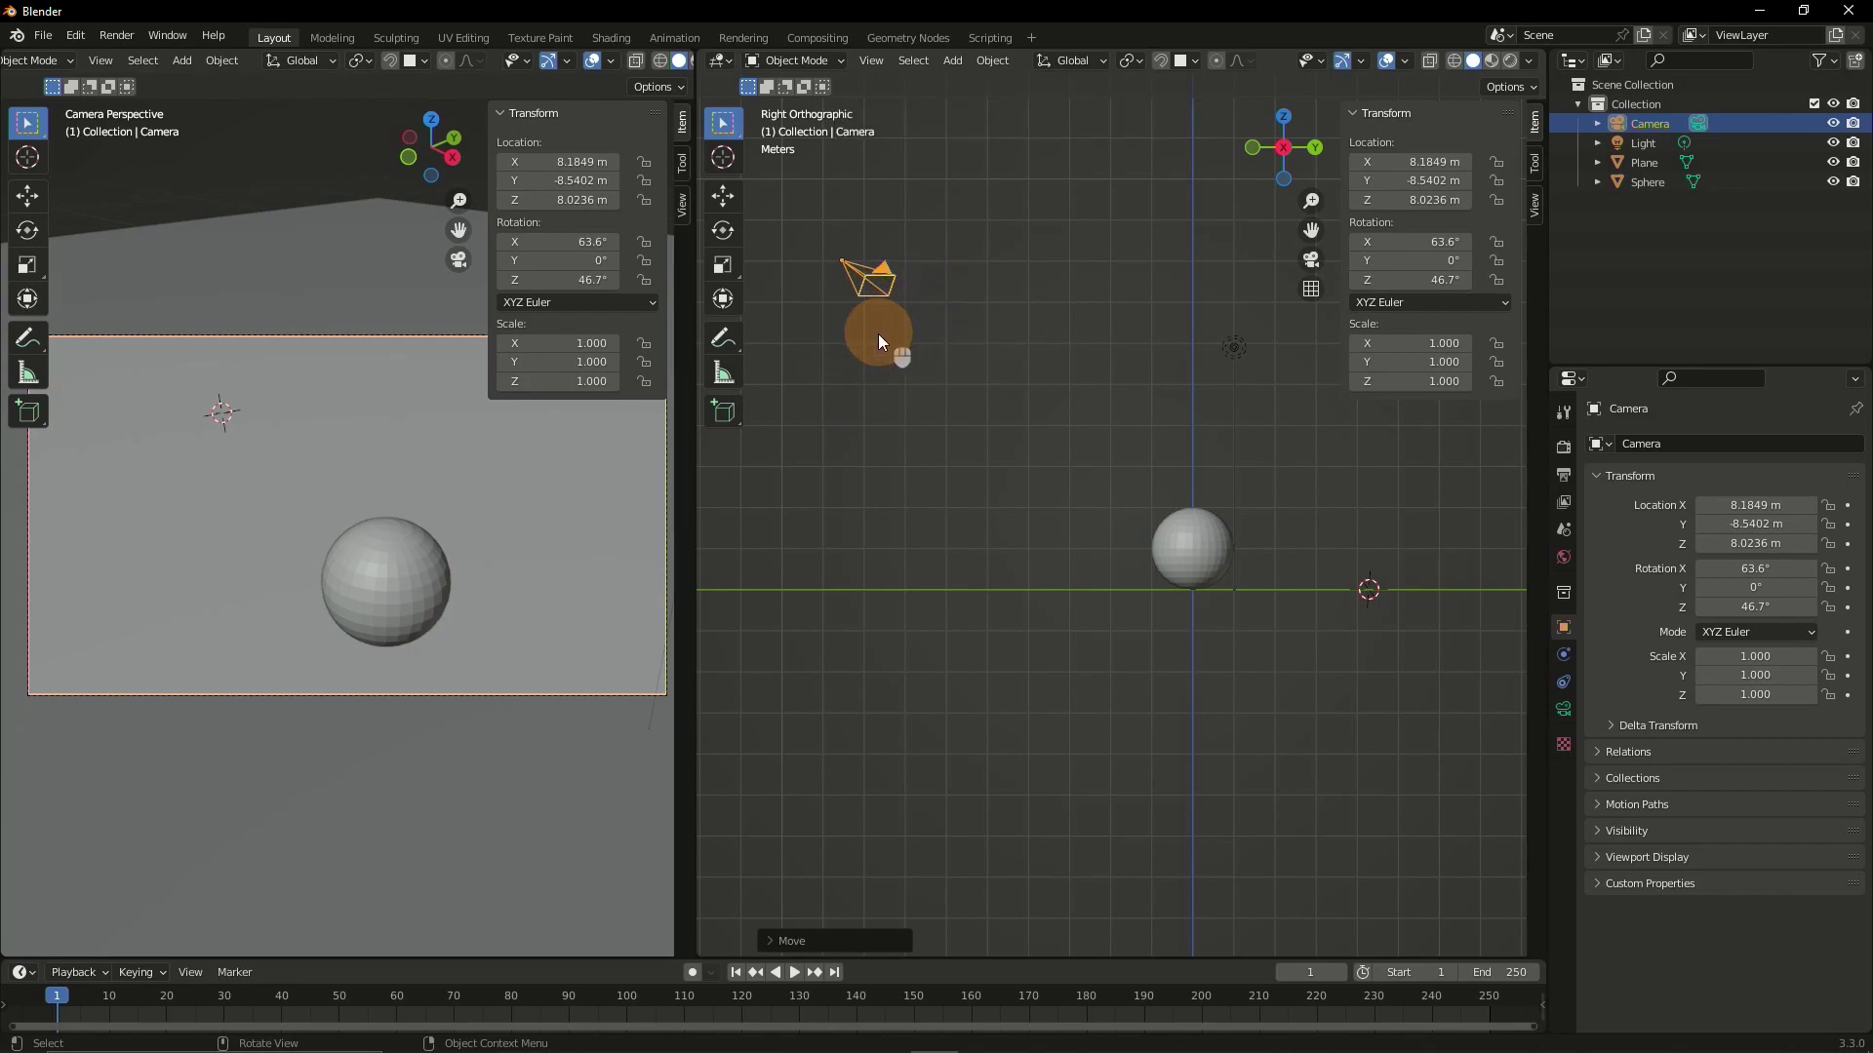
- Reselect the camera and rotate it about Z to 34.8°
left_click(979, 413)
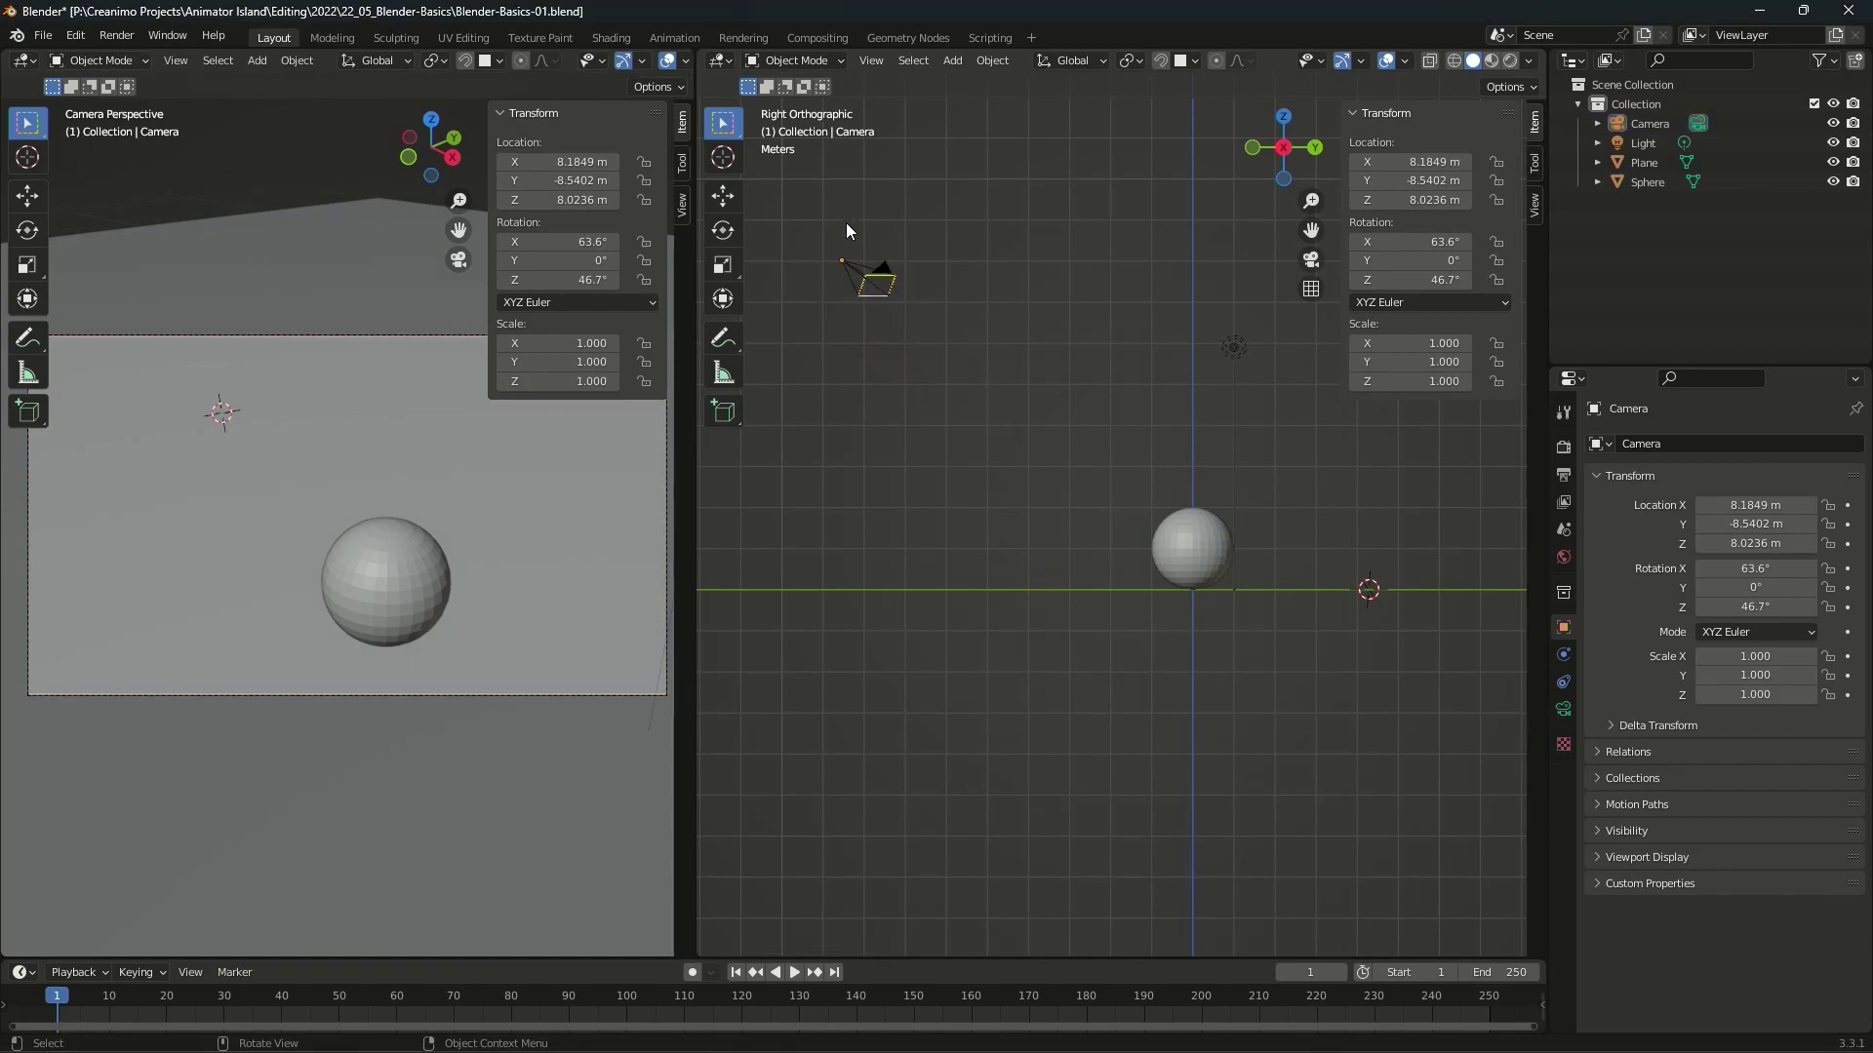
left_click(868, 286)
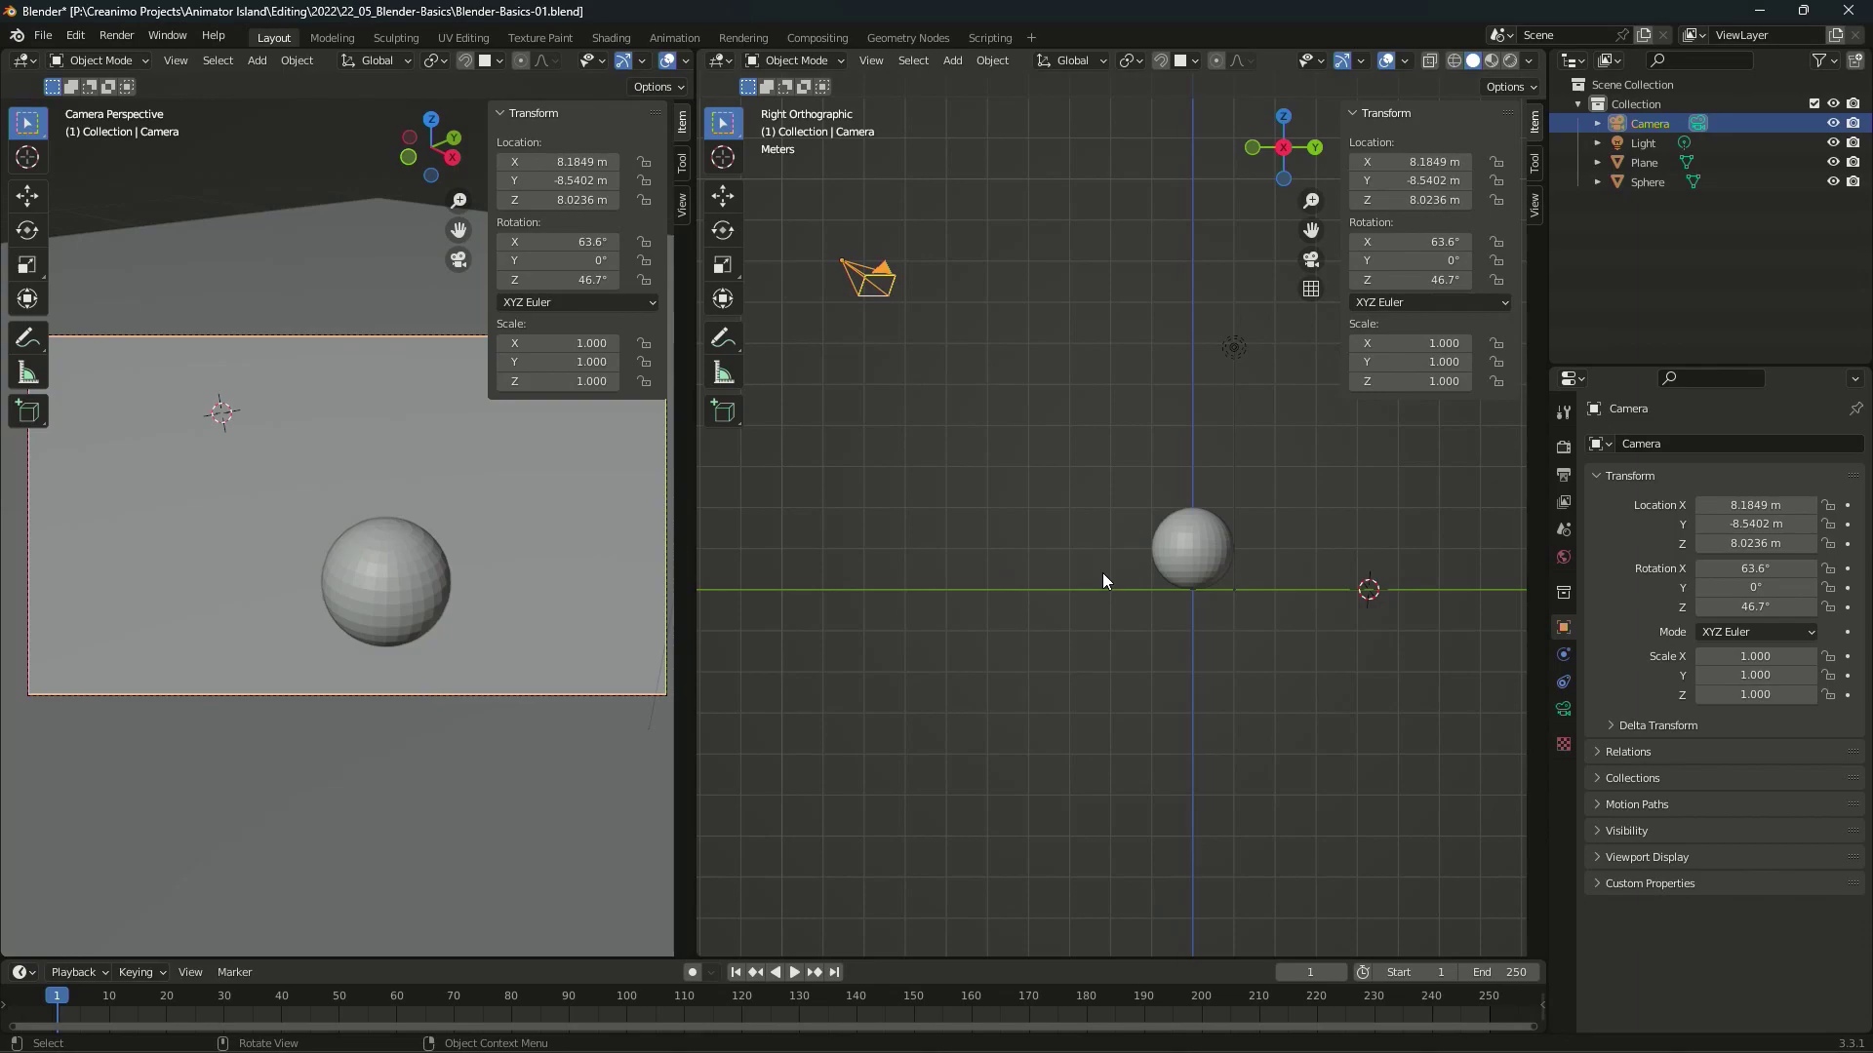
key("r")
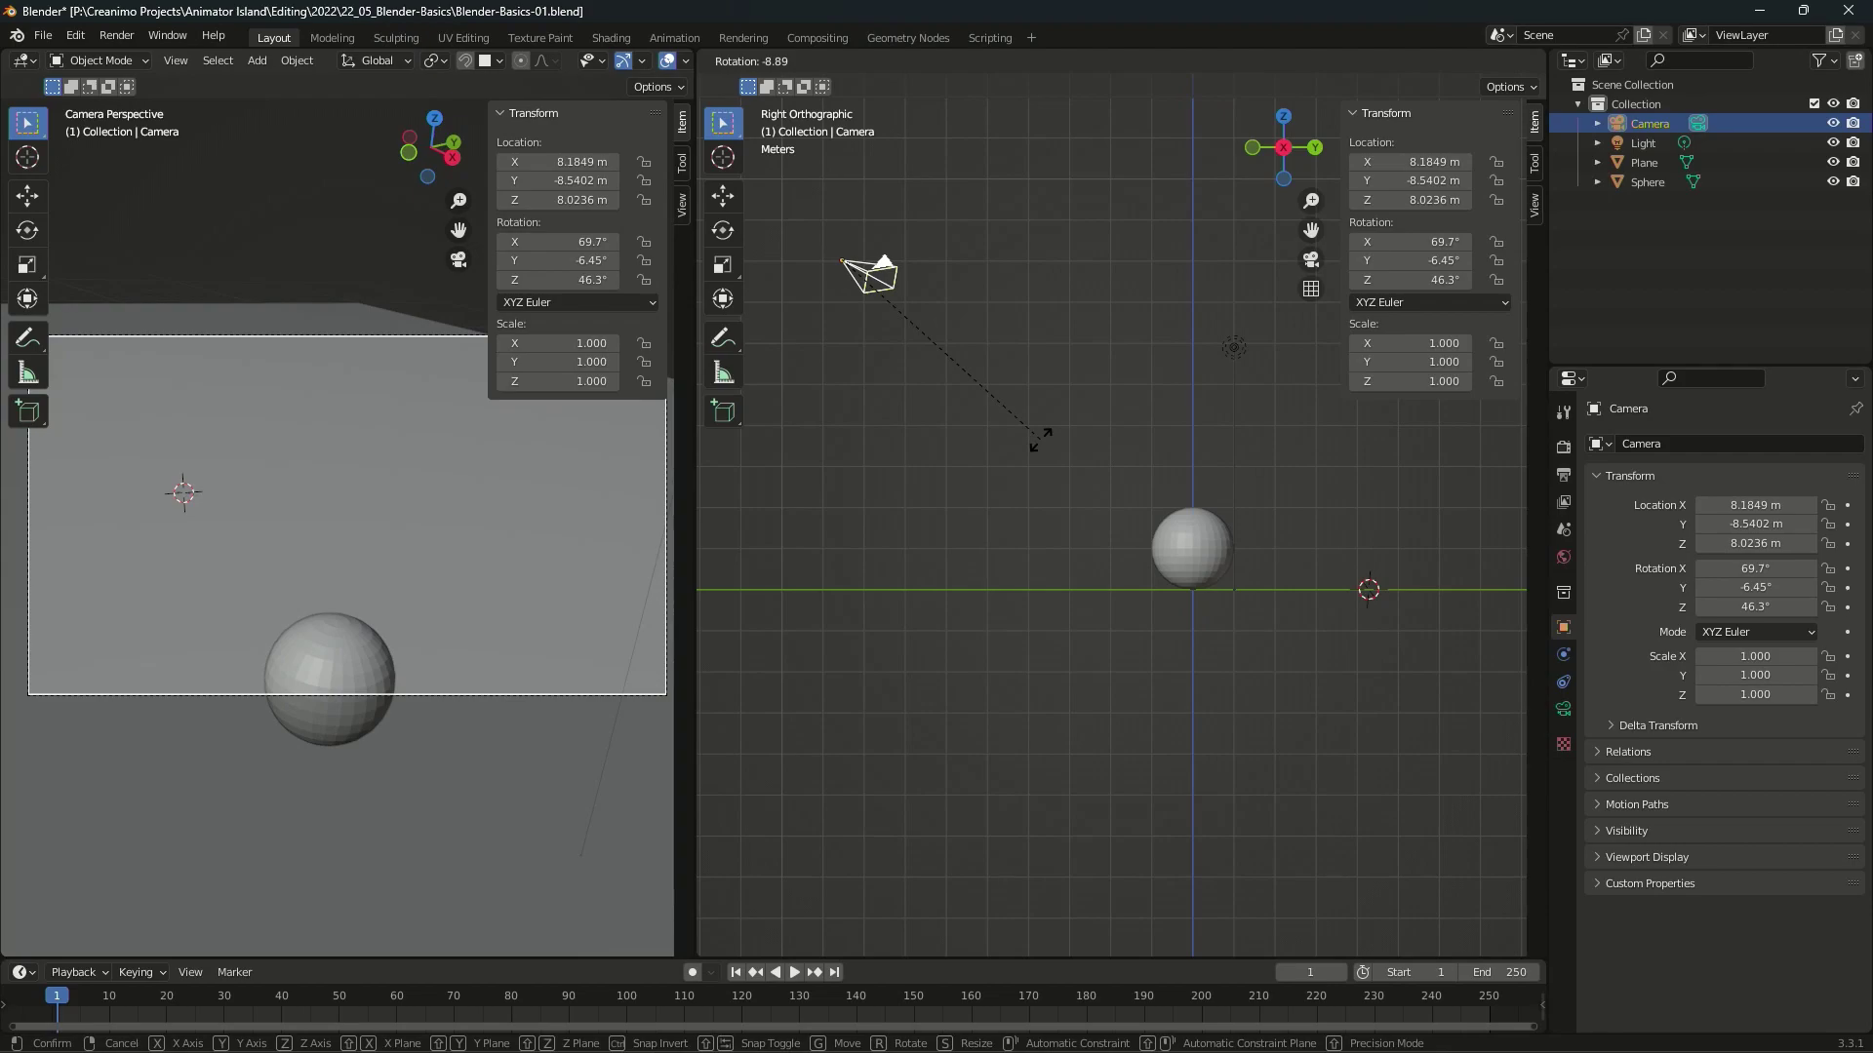
key("z")
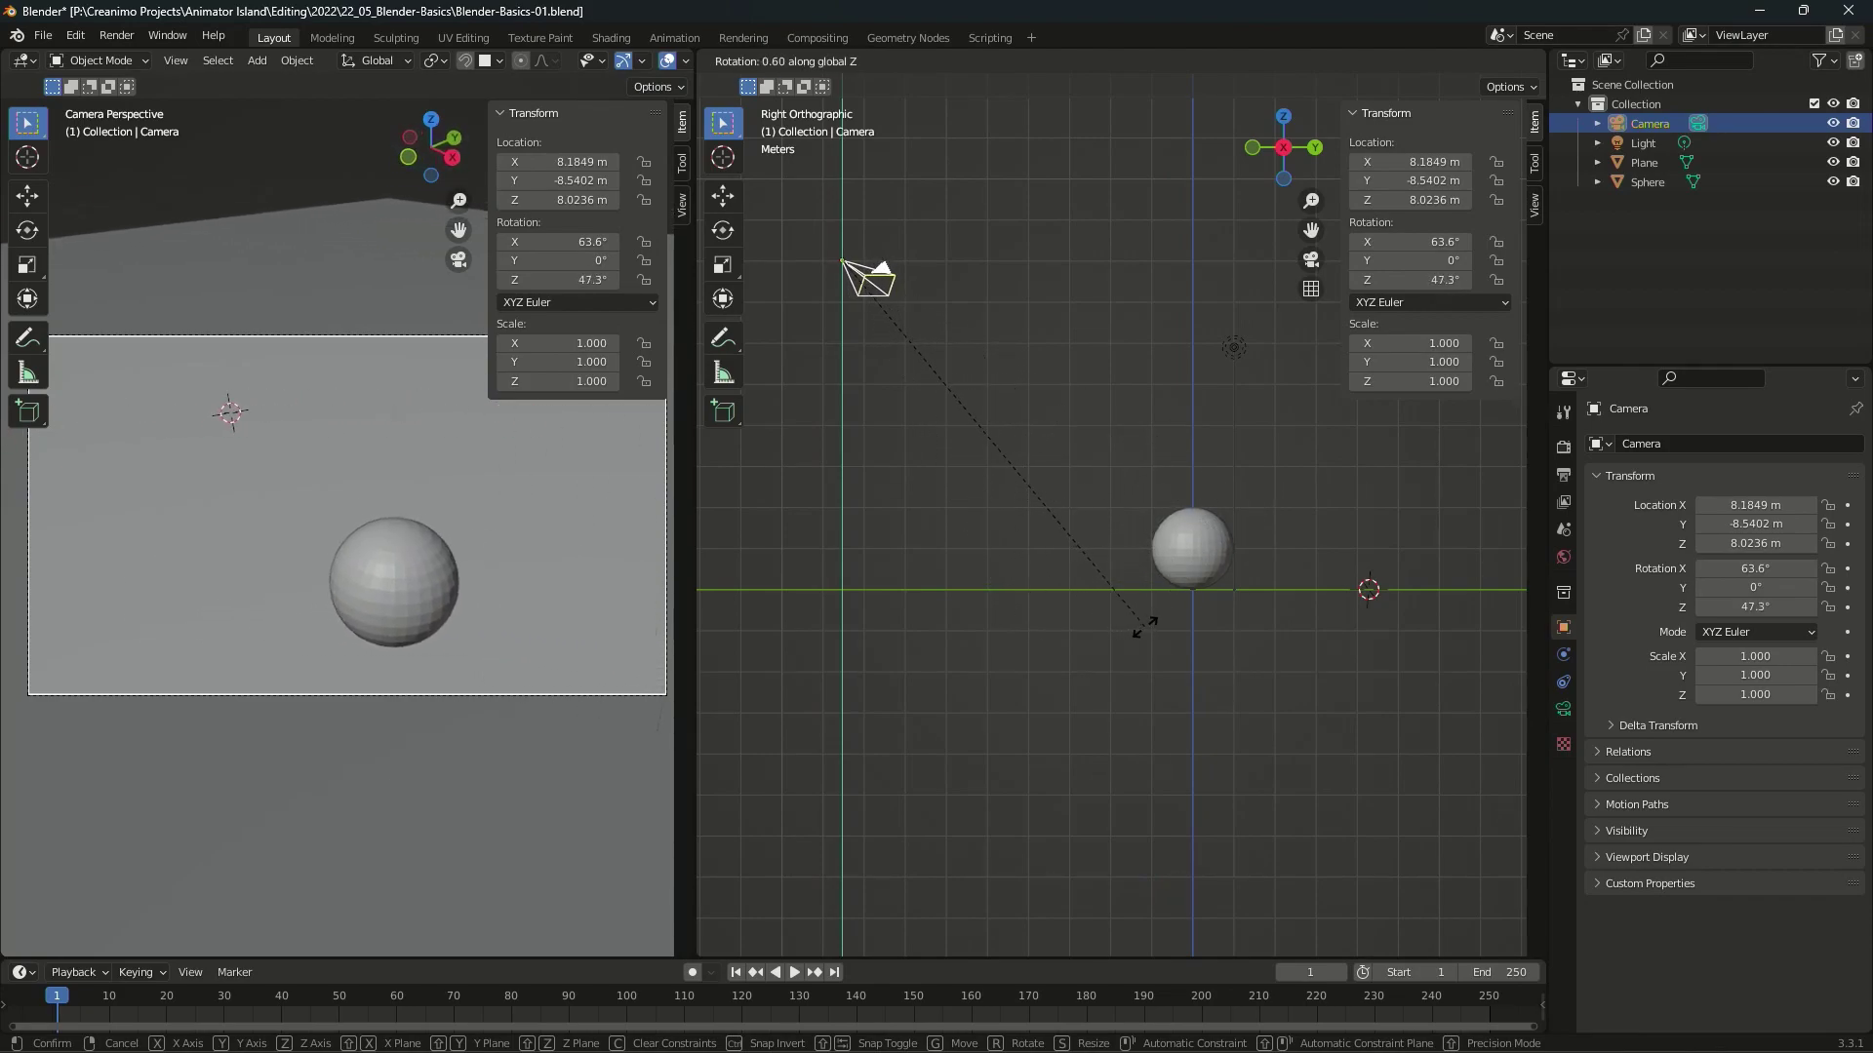
left_click(1067, 704)
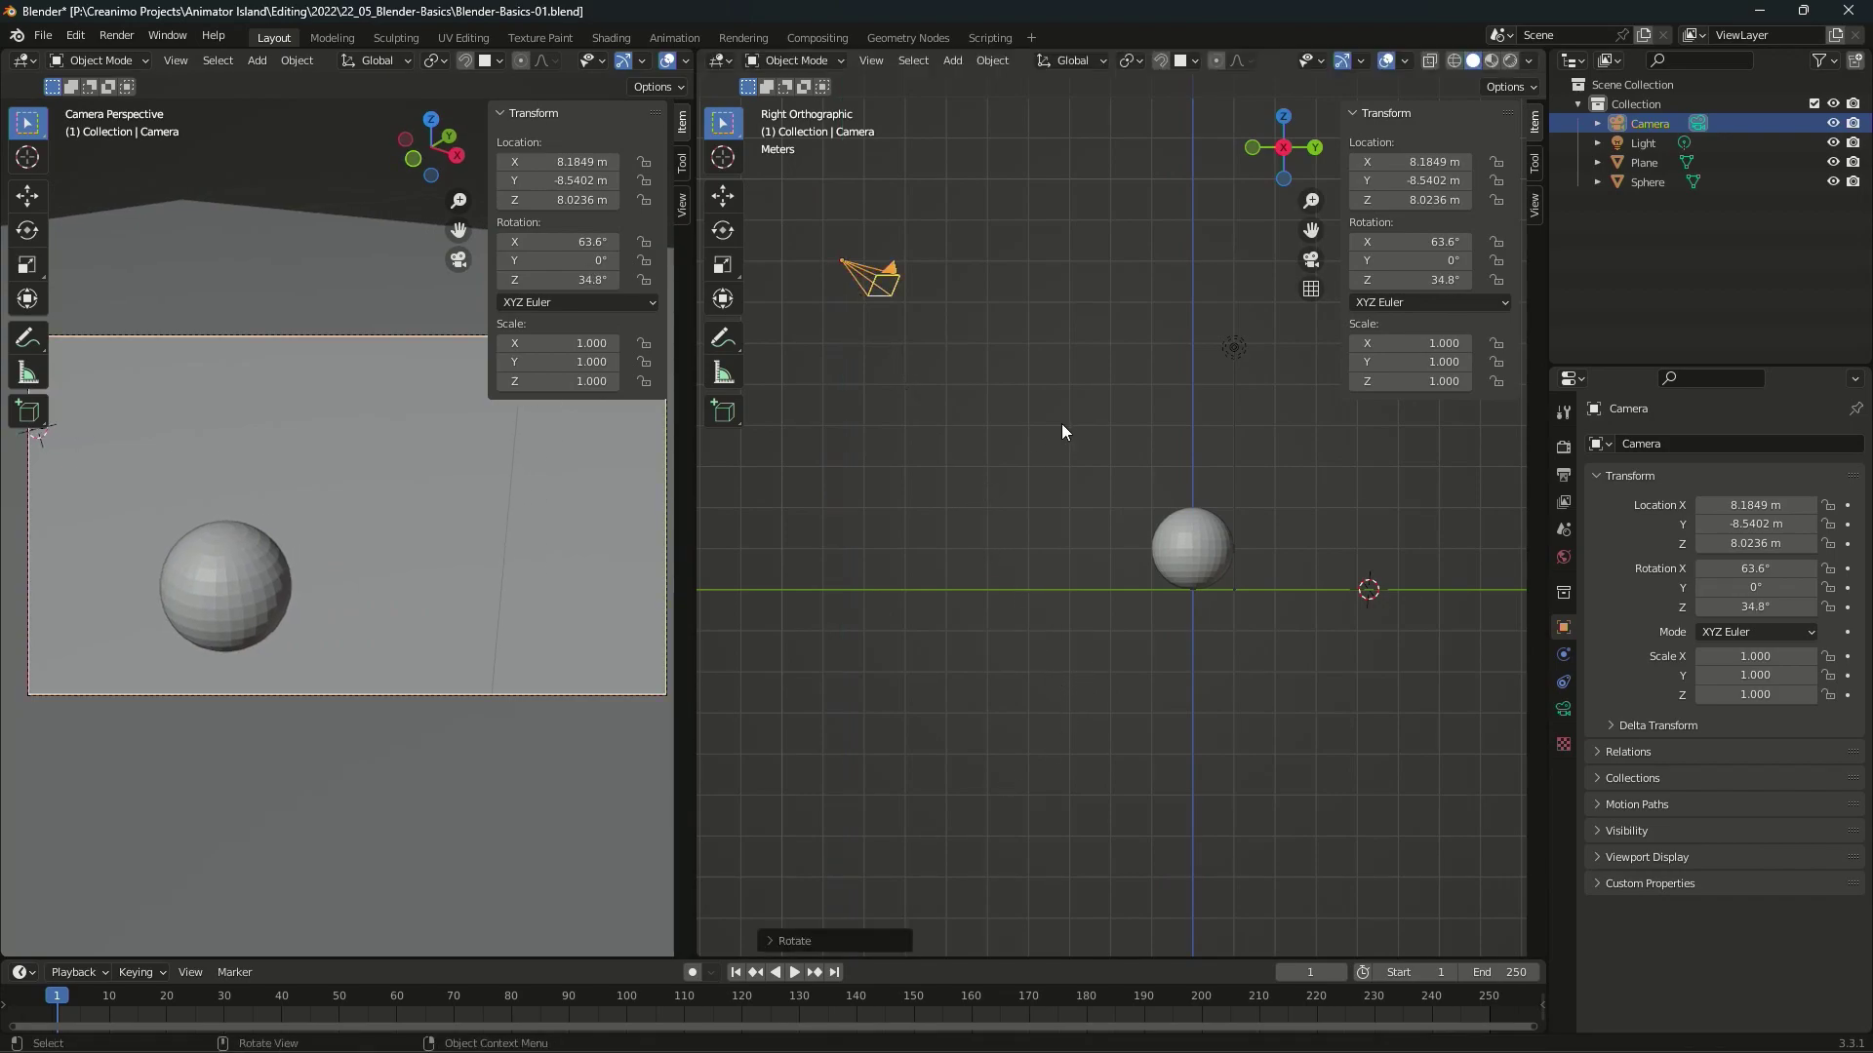
- Try rotating the camera about Y, then X, and cancel, keeping its angles
key("r")
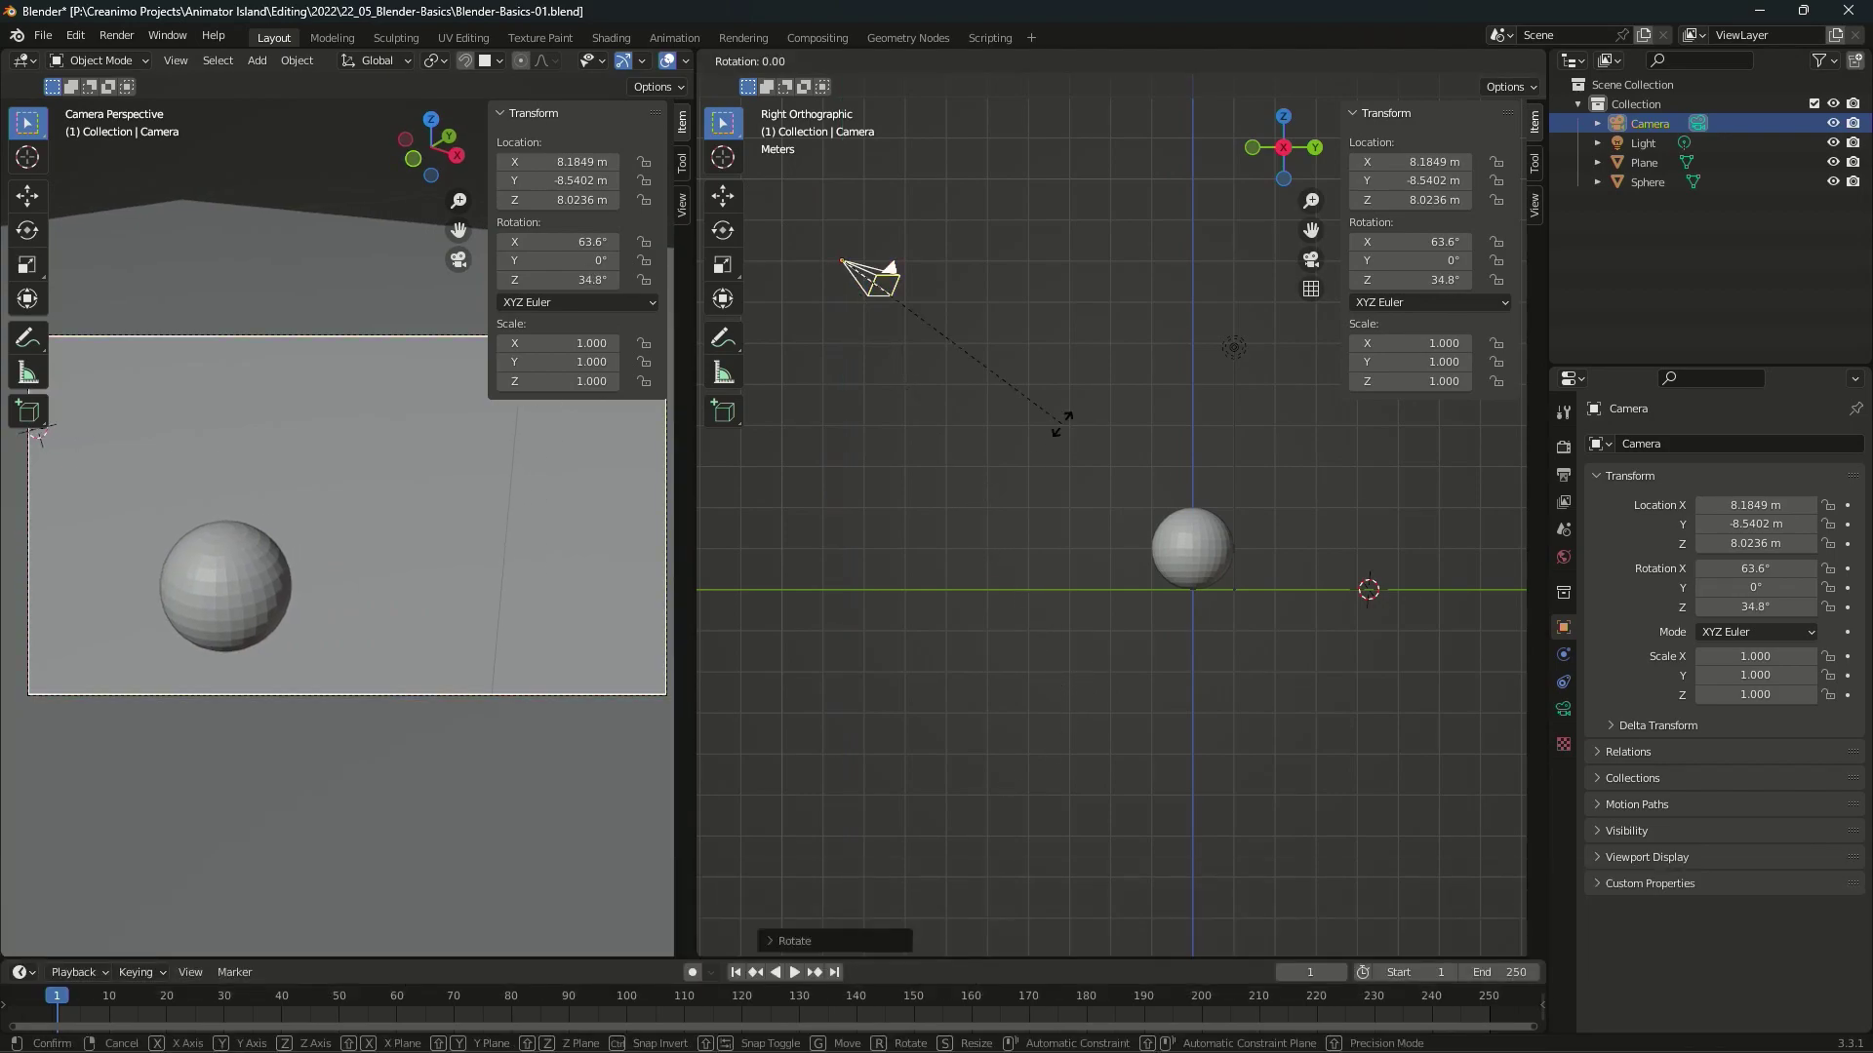
key("y")
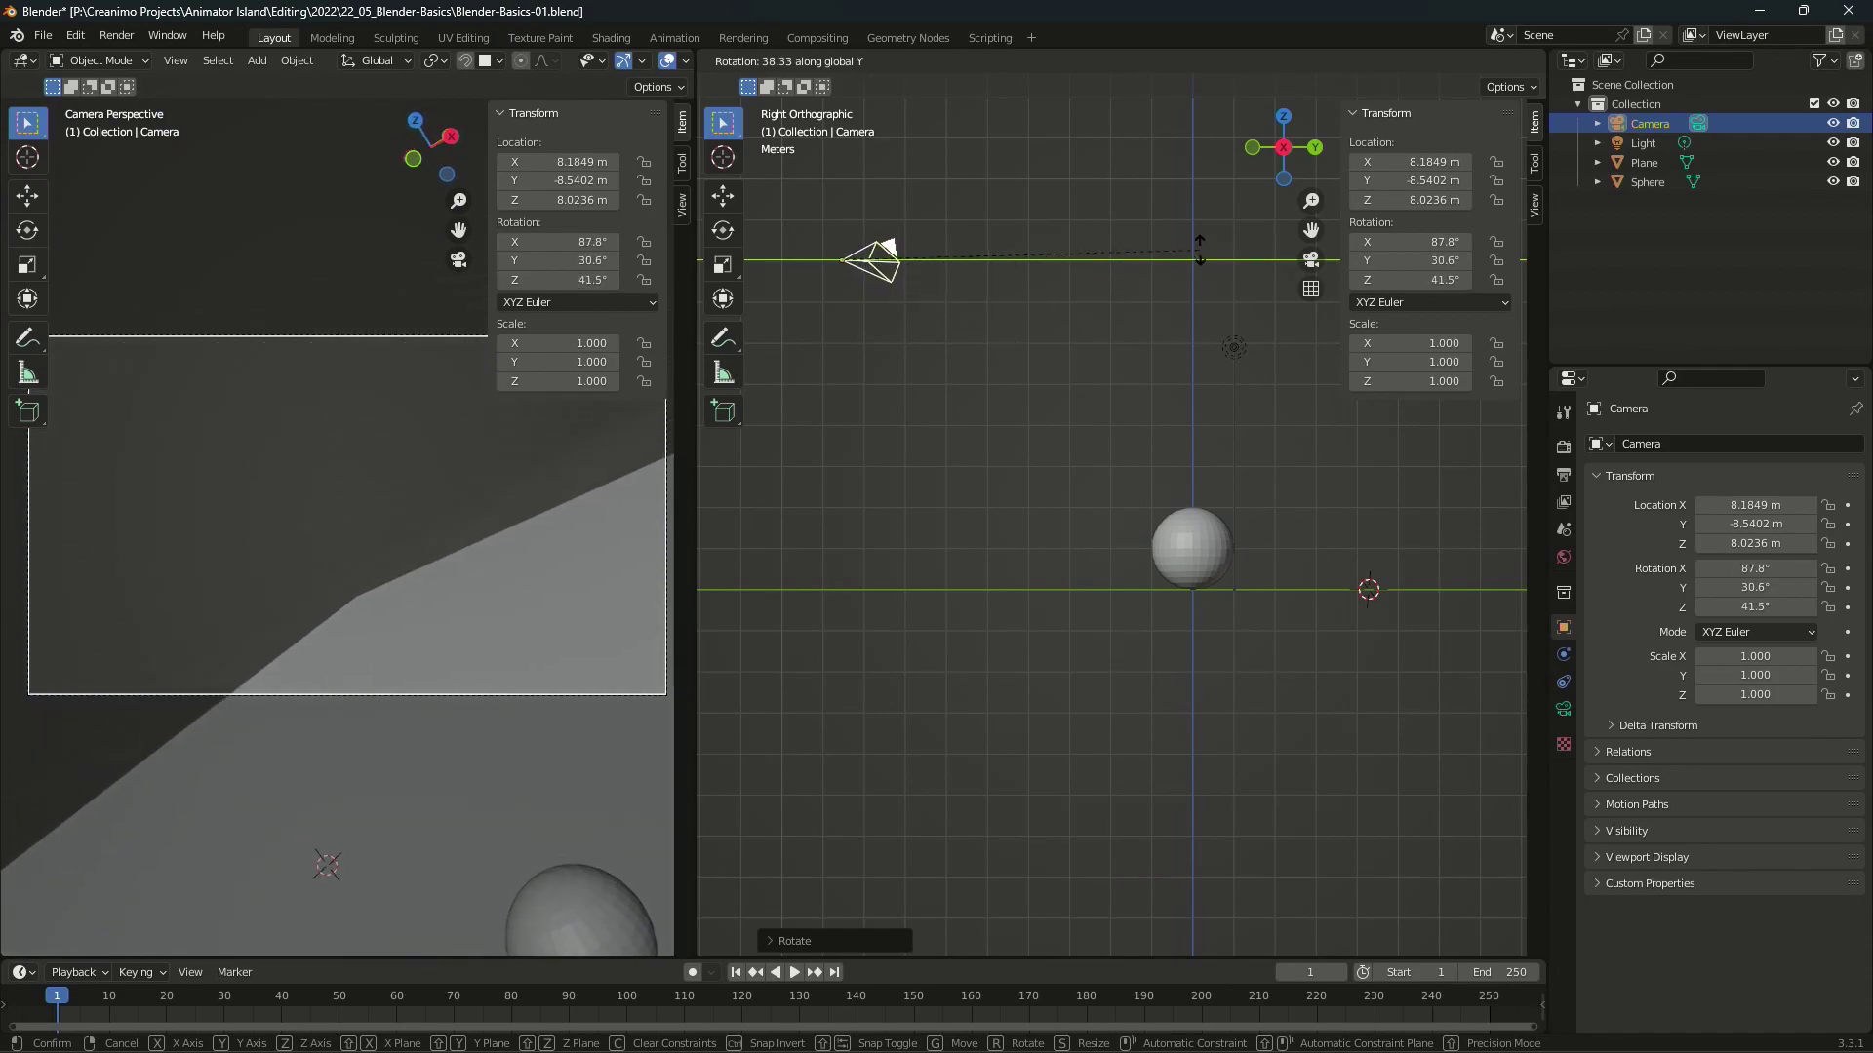
key("x")
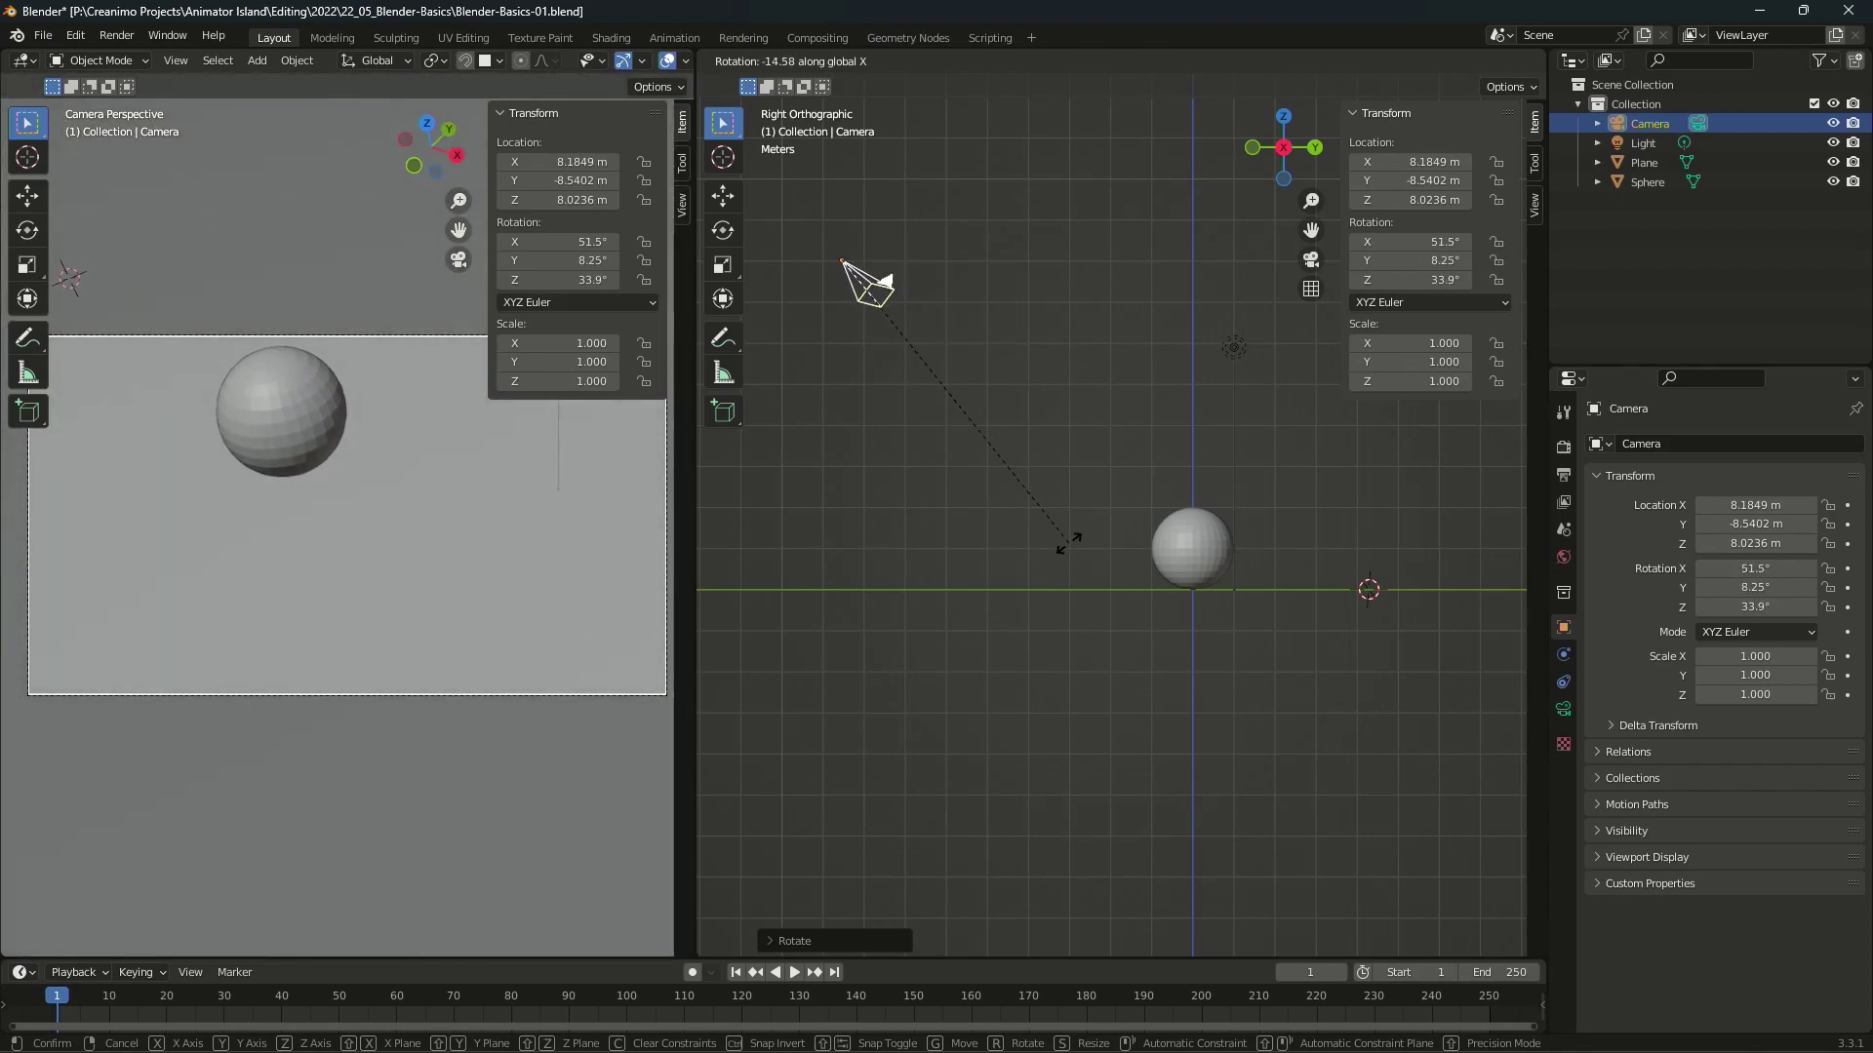
key("Escape")
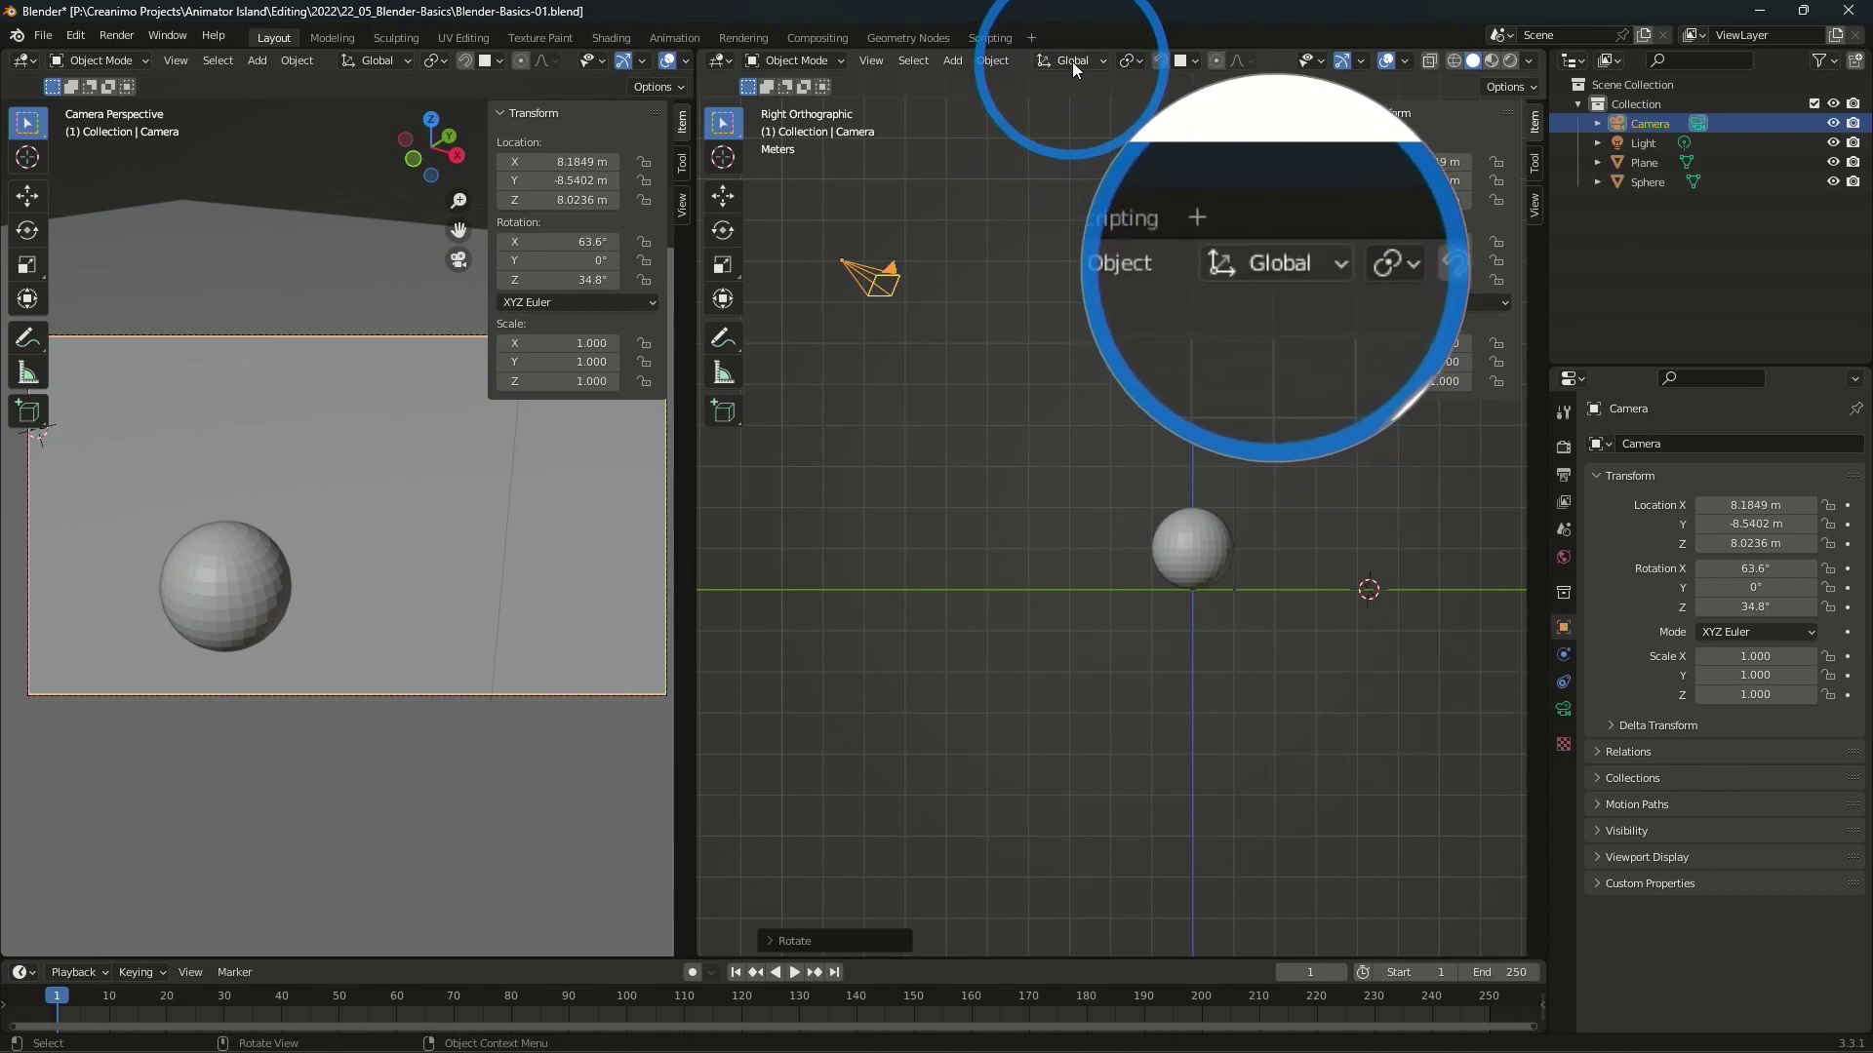
- Activate the Rotate tool and zoom the right view onto the camera
left_click(1071, 60)
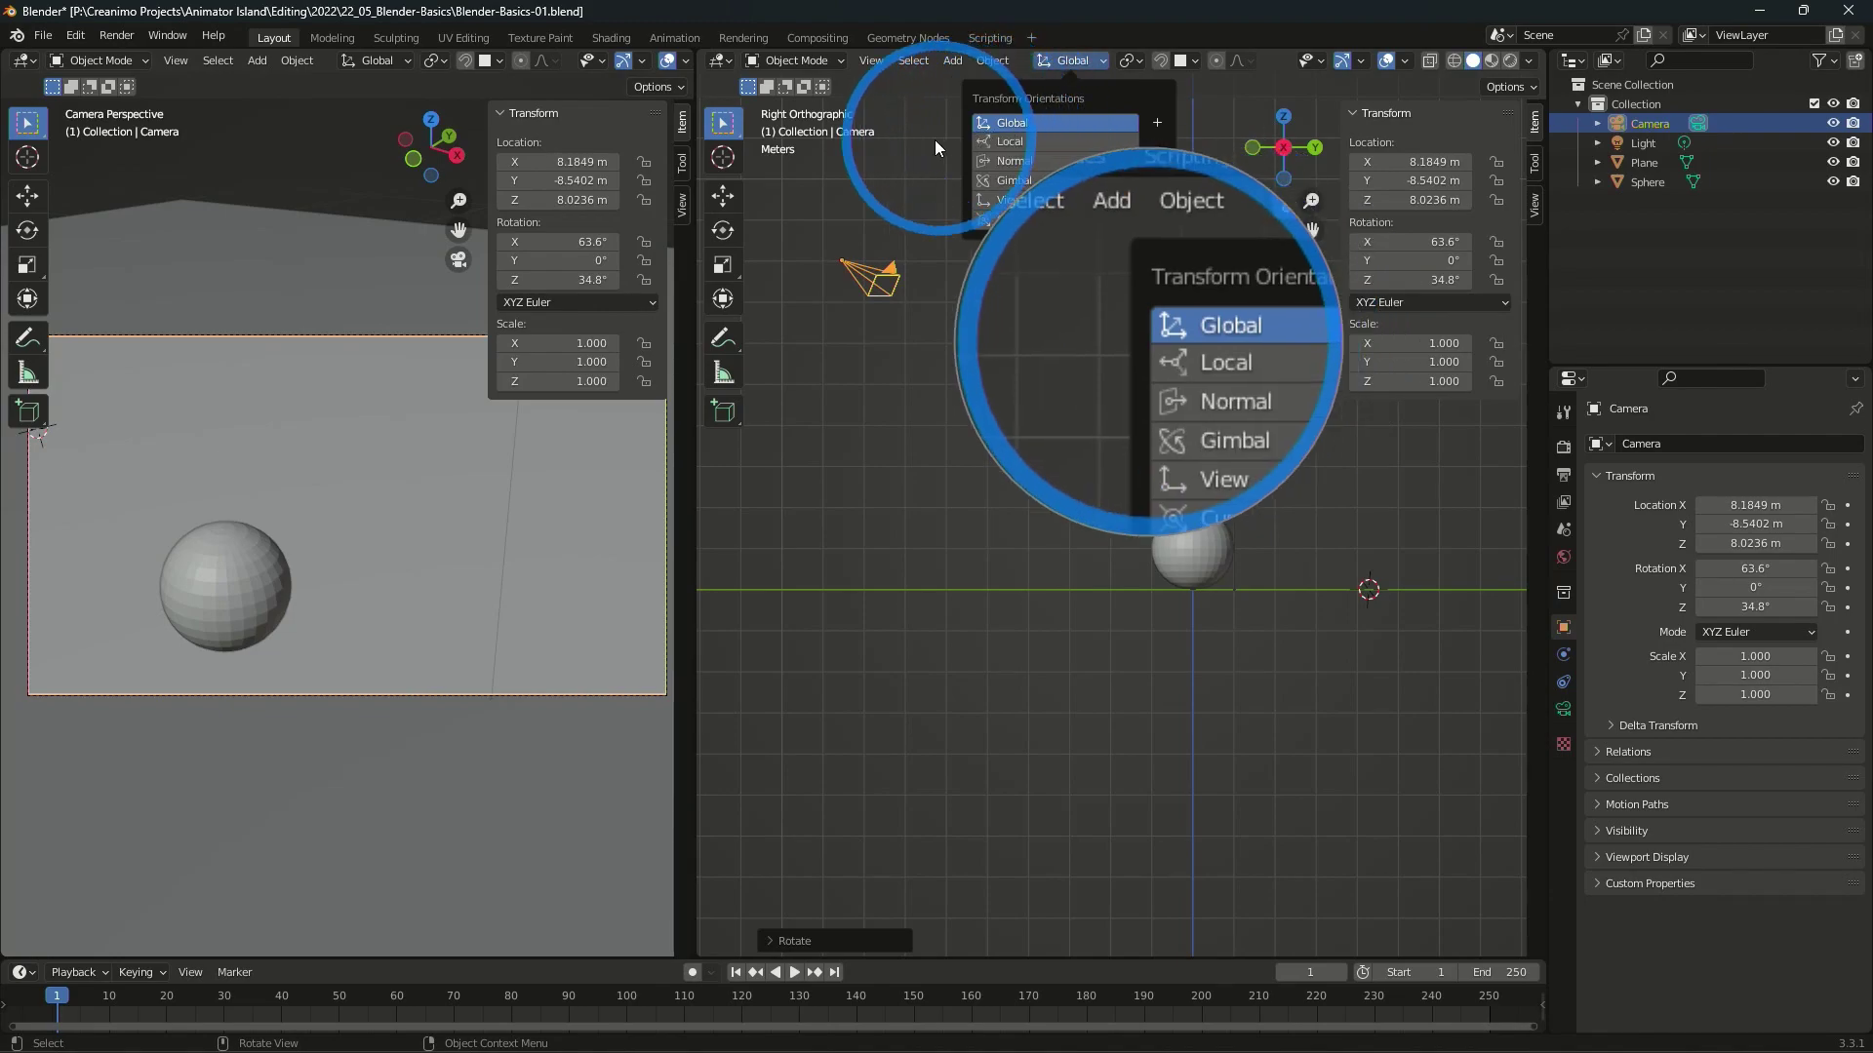
left_click(724, 234)
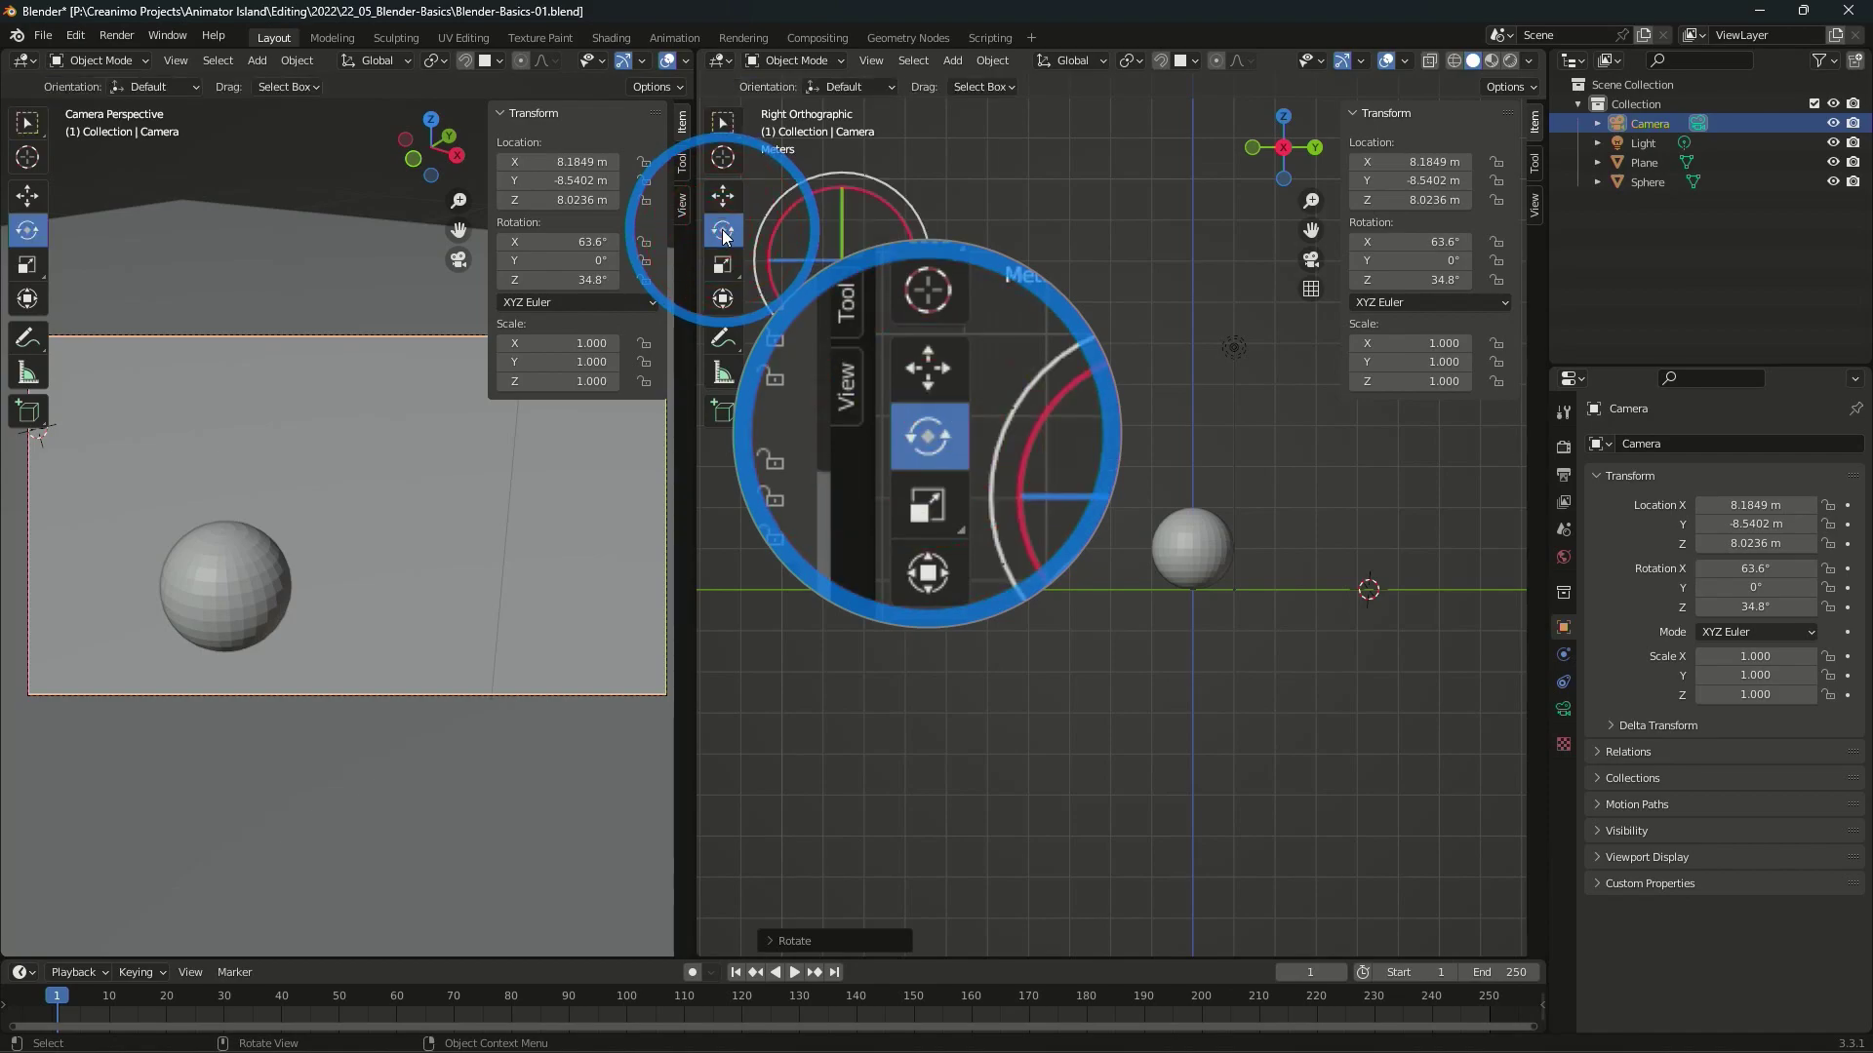
mouse_move(888, 490)
middle_mouse_down()
mouse_move(843, 501)
mouse_move(856, 466)
mouse_move(911, 491)
mouse_move(897, 470)
middle_mouse_up()
scroll(880, 486, "down", 2)
key("KP_Decimal")
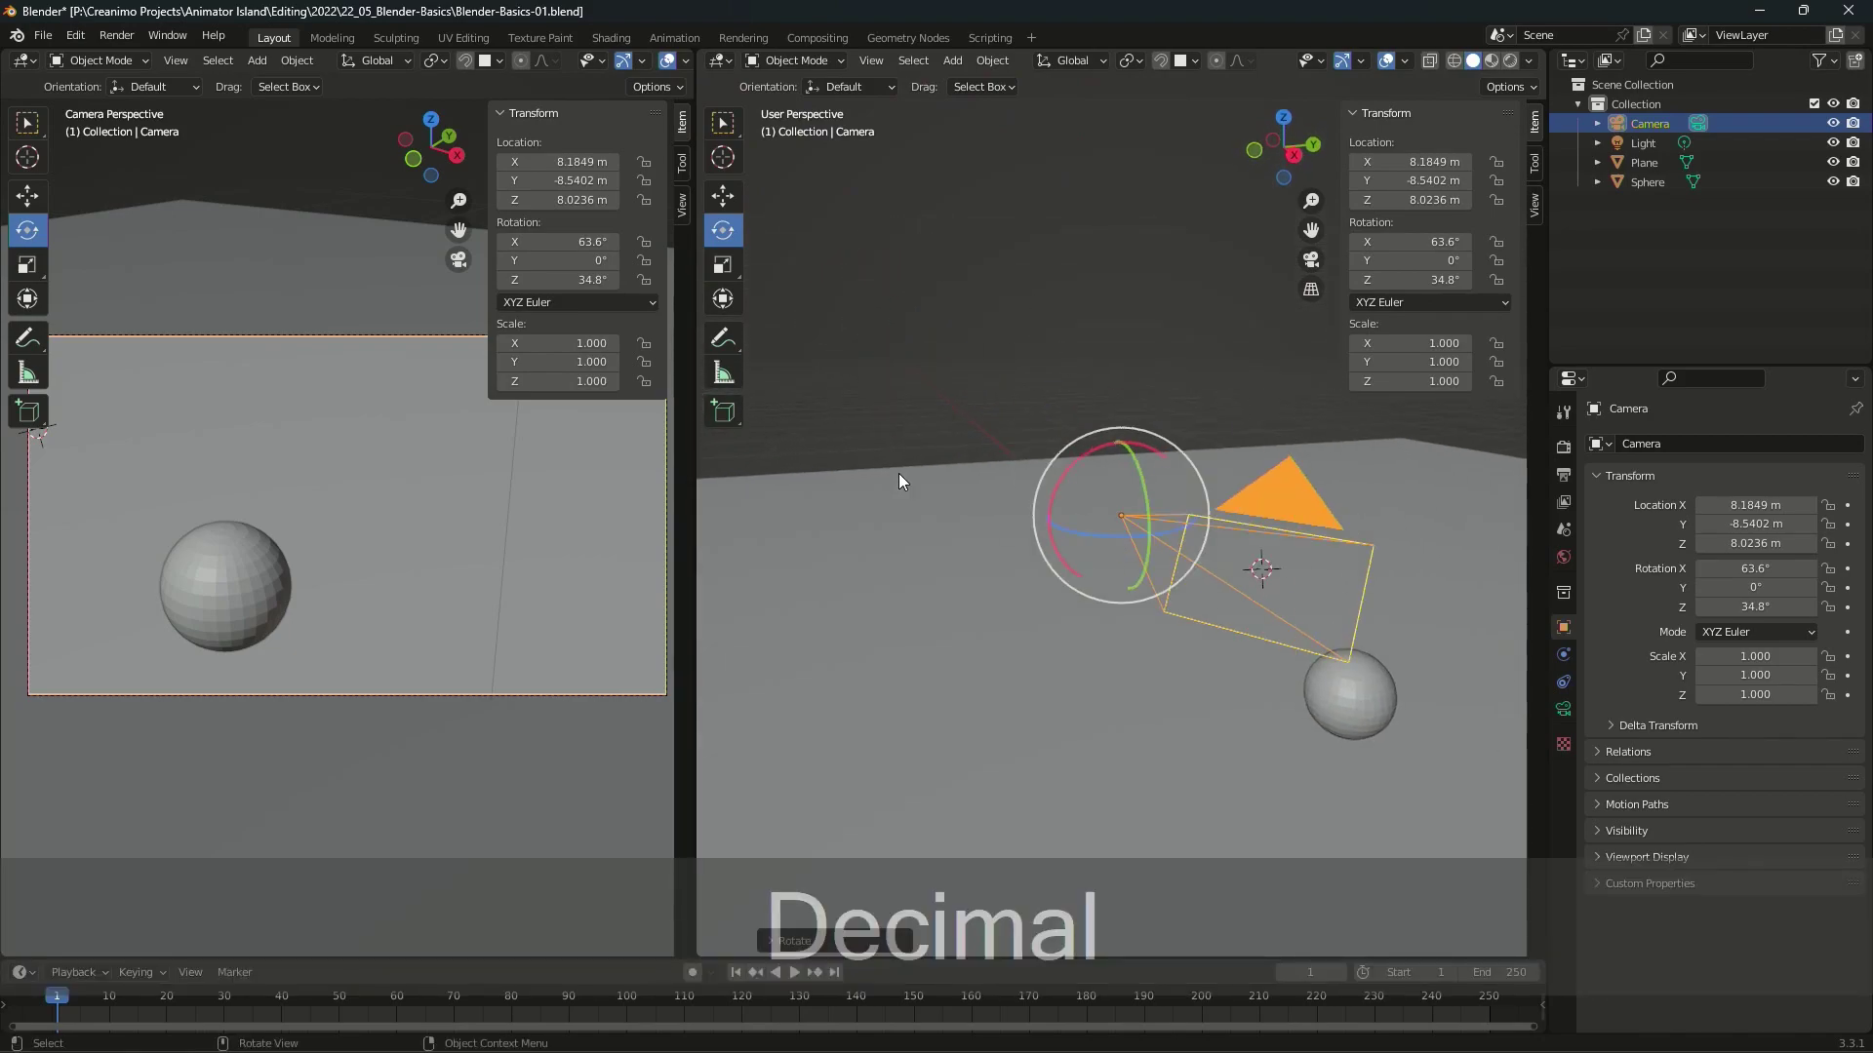
- Turn the camera about its vertical axis with the gizmo's Z ring toward the sphere
mouse_move(1136, 655)
middle_mouse_down()
mouse_move(1128, 704)
mouse_move(1337, 663)
mouse_move(1171, 711)
mouse_move(1027, 690)
mouse_move(1146, 682)
mouse_move(1101, 688)
mouse_move(1054, 653)
mouse_move(1038, 666)
mouse_move(1046, 628)
mouse_move(1218, 658)
mouse_move(1134, 602)
mouse_move(1168, 601)
mouse_move(1310, 657)
mouse_move(1176, 743)
mouse_move(1207, 818)
mouse_move(1243, 743)
mouse_move(930, 701)
mouse_move(873, 743)
middle_mouse_up()
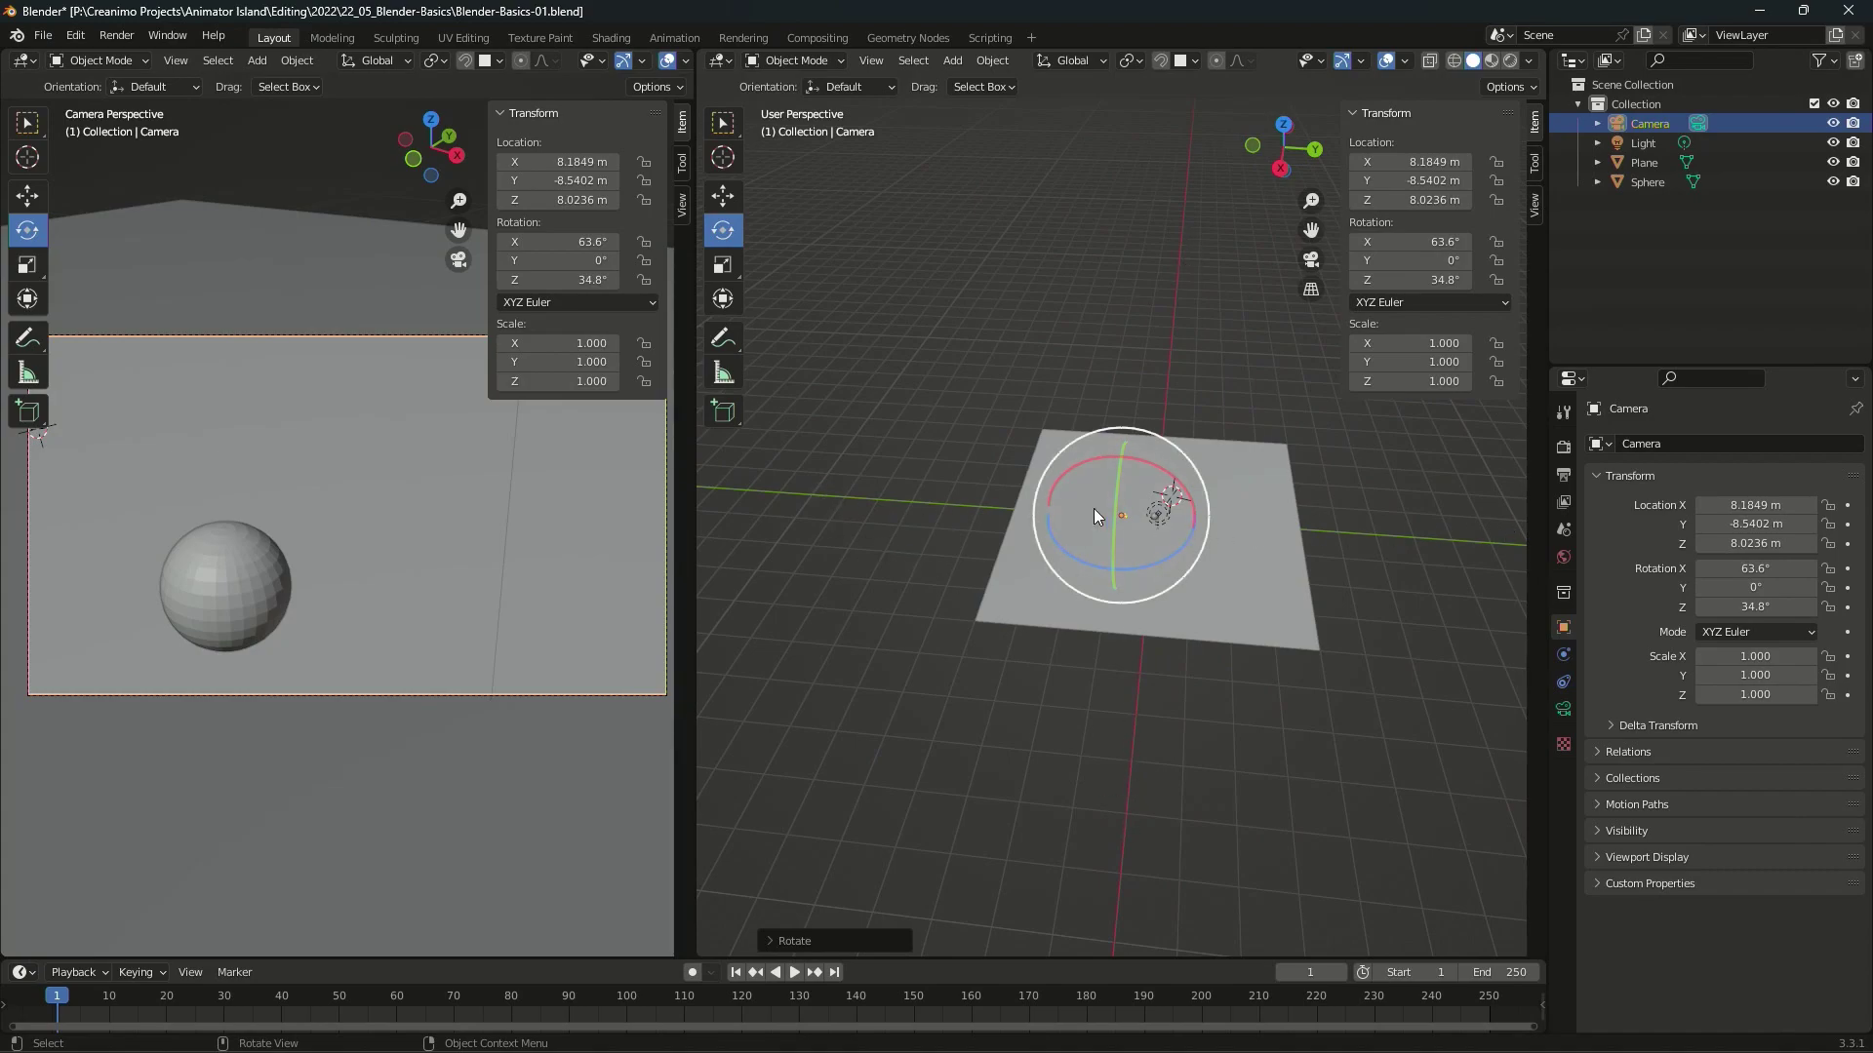
mouse_move(838, 661)
middle_mouse_down()
mouse_move(854, 716)
mouse_move(1073, 552)
mouse_move(1059, 650)
mouse_move(1061, 554)
middle_mouse_up()
left_click_drag(1067, 555, 1104, 559)
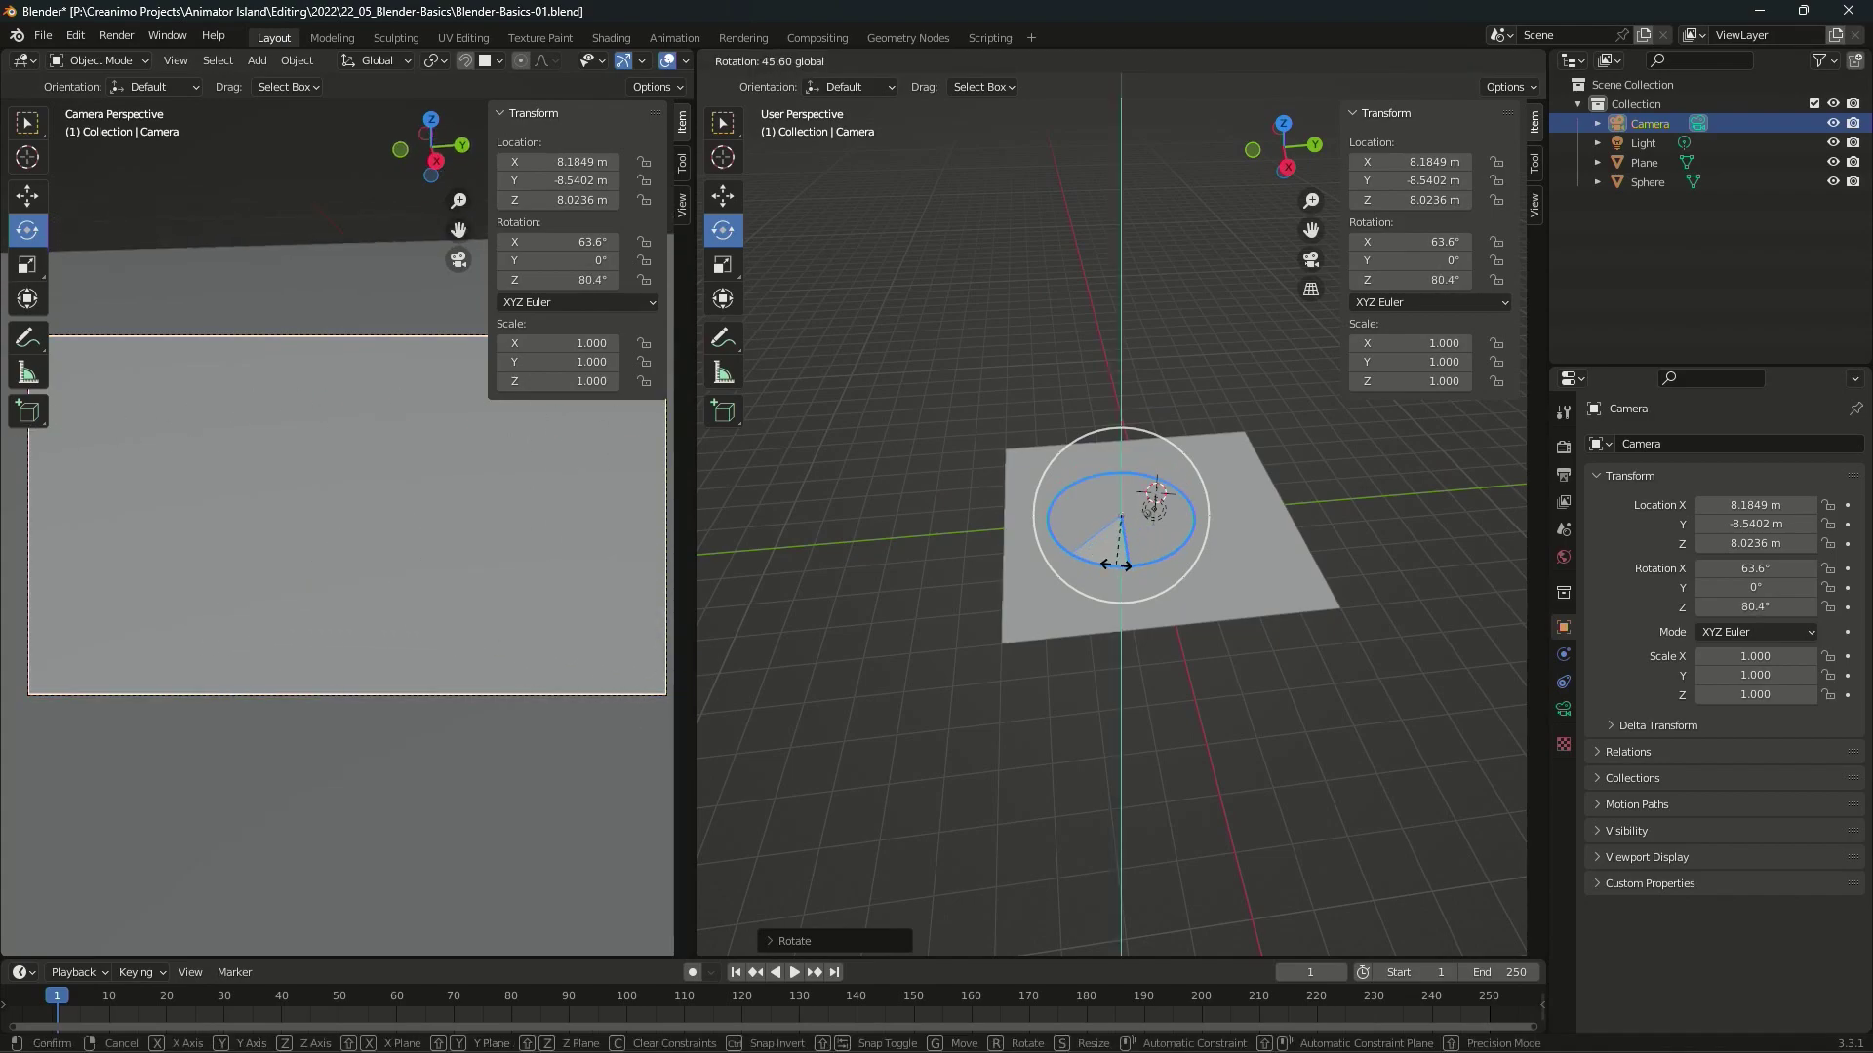
mouse_move(1116, 563)
left_mouse_down()
mouse_move(1085, 602)
mouse_move(1141, 614)
left_mouse_up()
- Switch to the Move tool, reorbit the right view, and open the Transform Orientation list
left_click(723, 200)
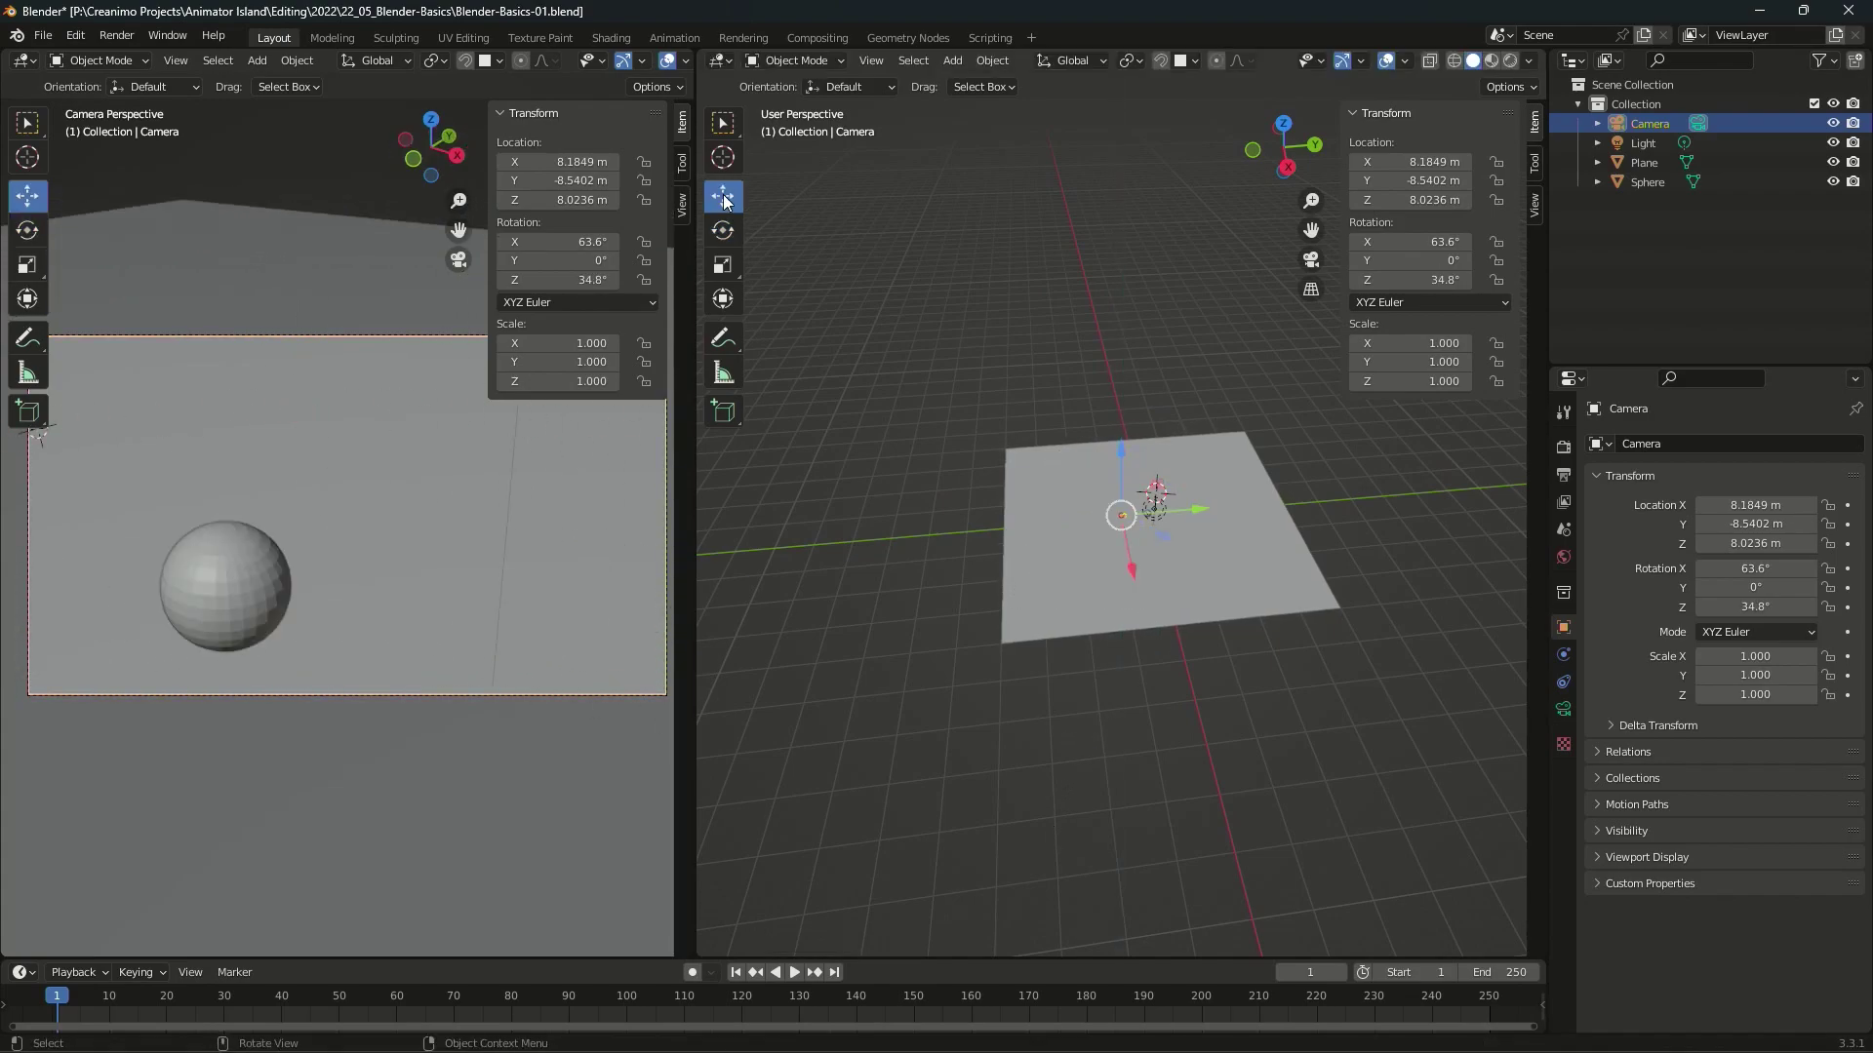
middle_click_drag(955, 445, 1003, 492)
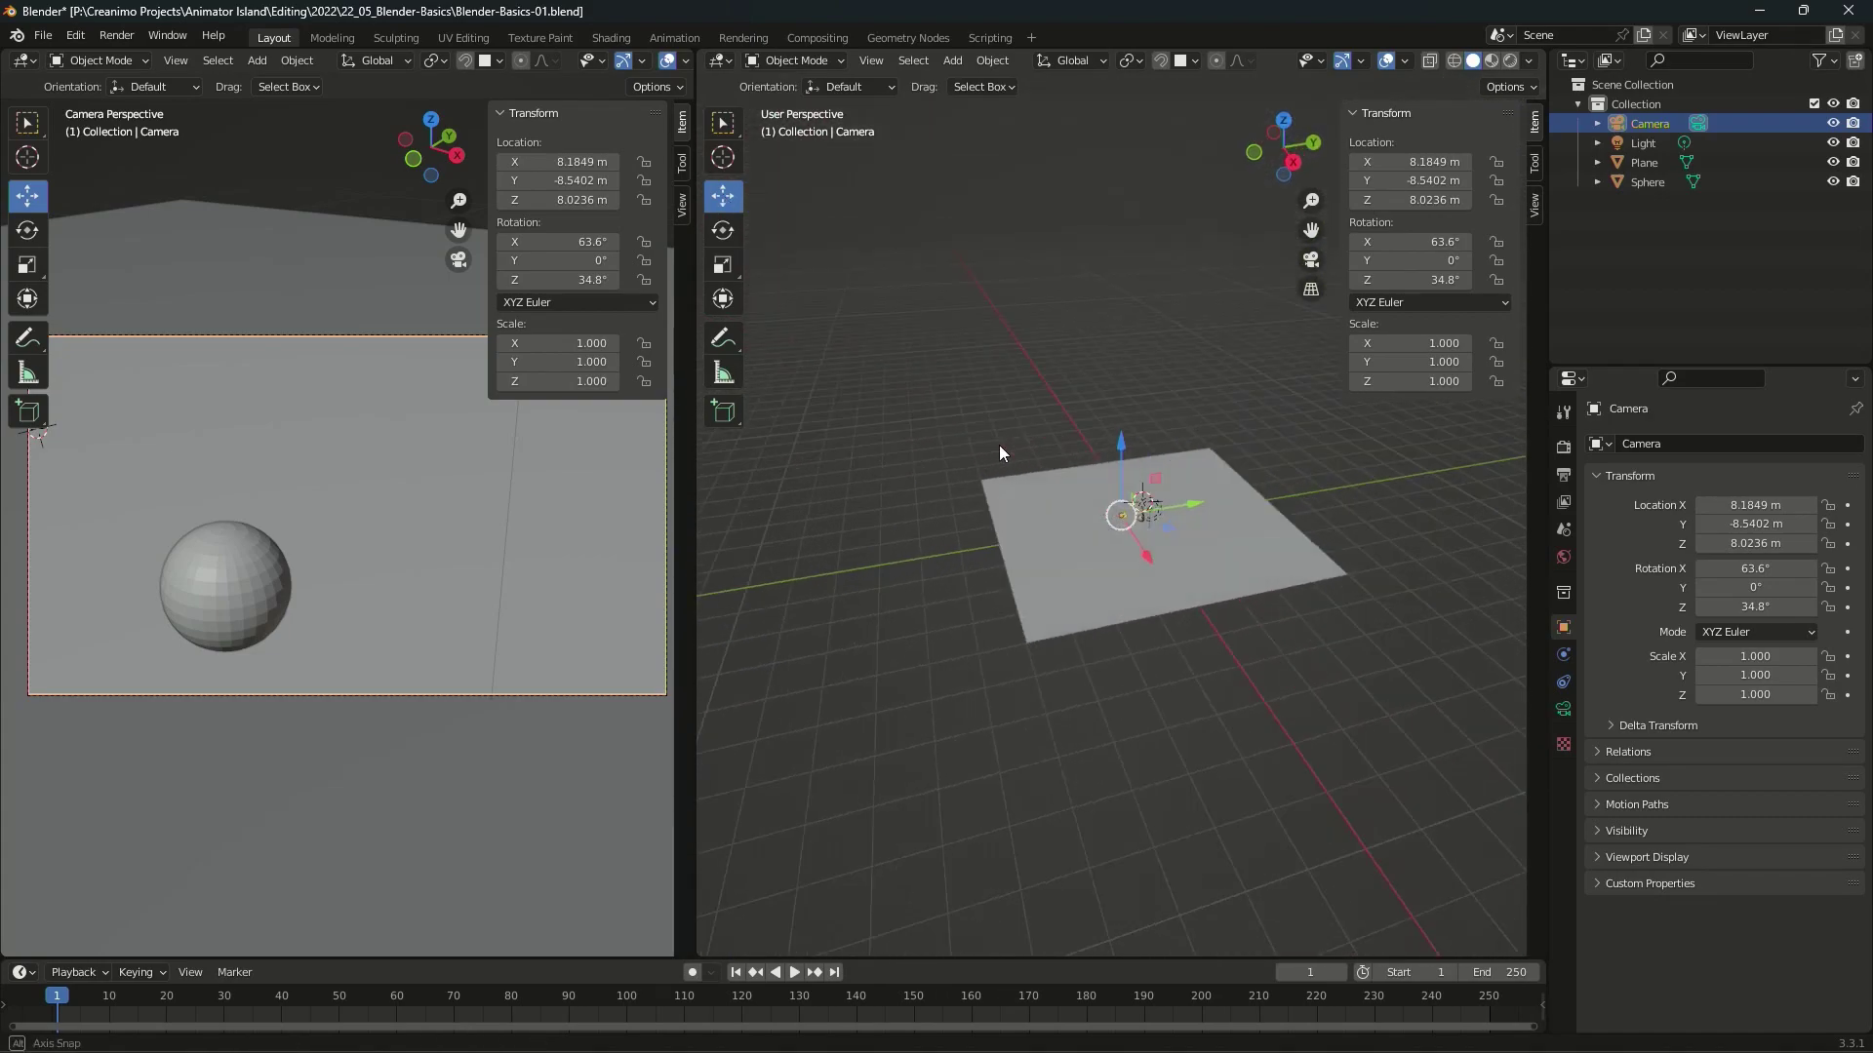
middle_click_drag(1198, 534, 1168, 554)
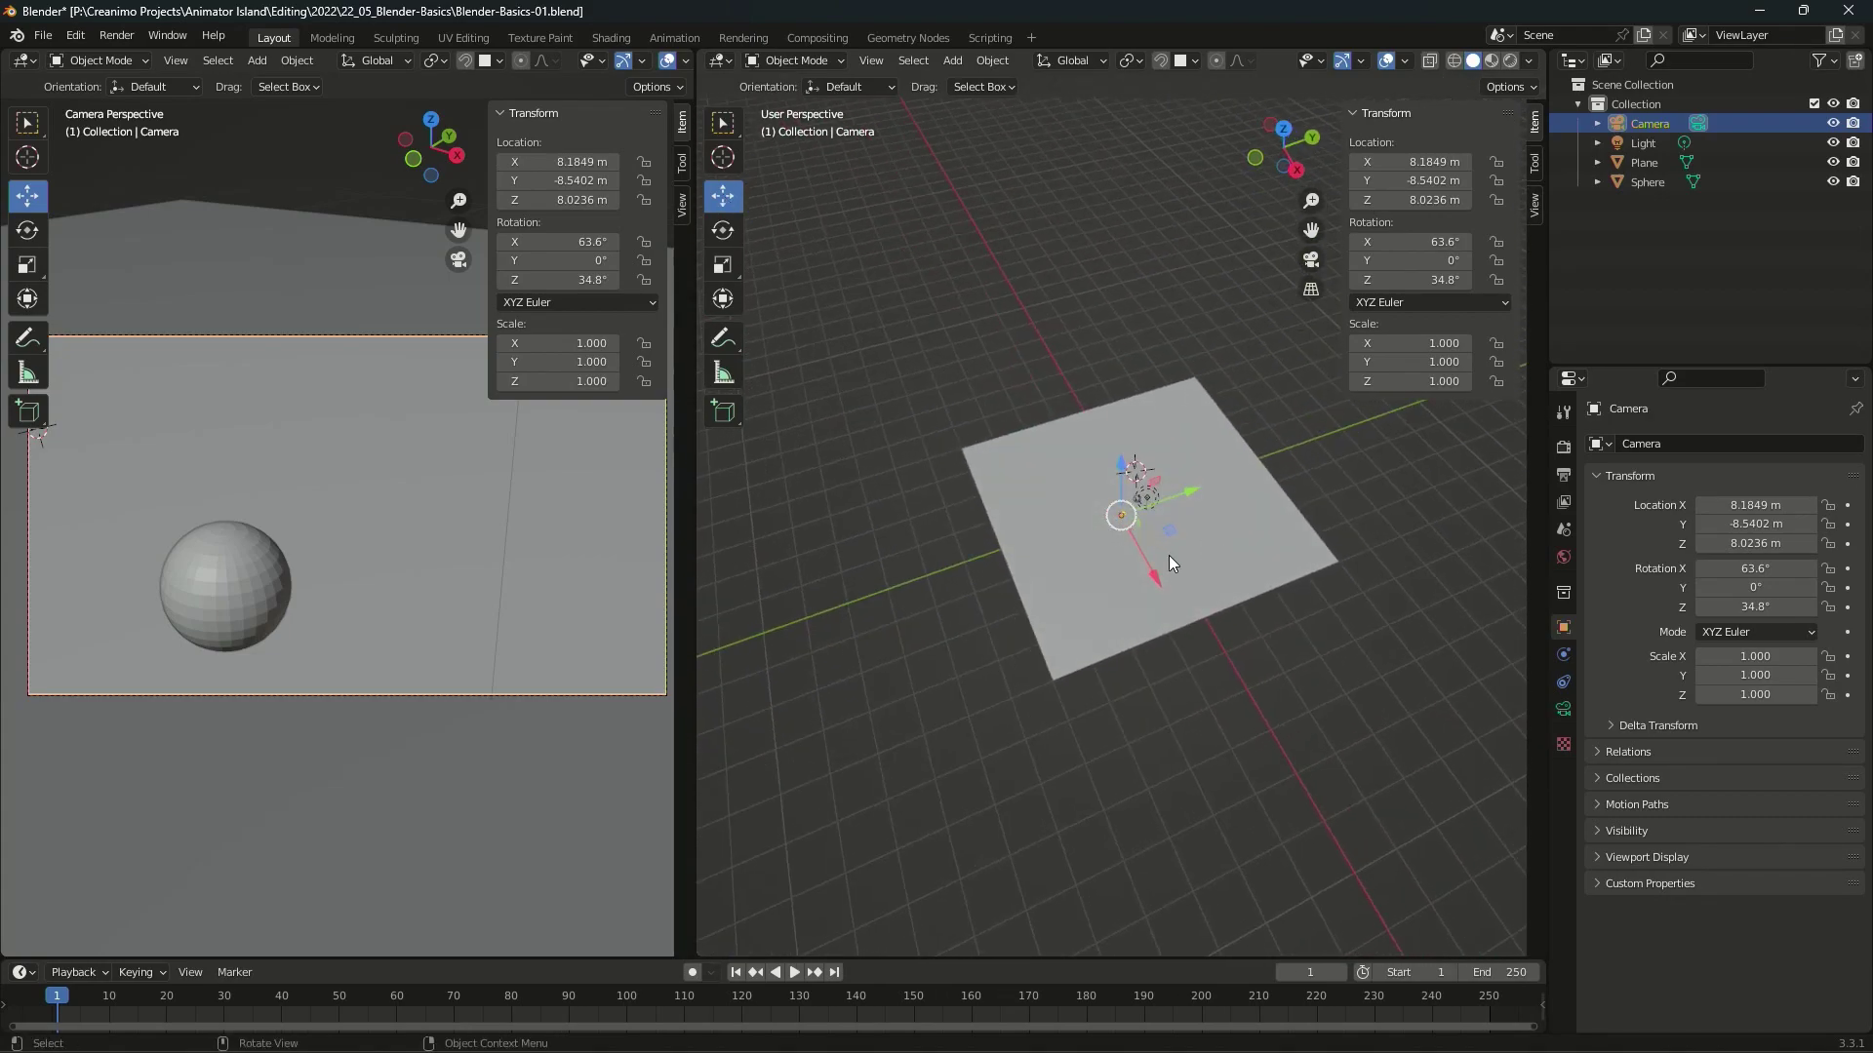
scroll(1168, 555, "up", 2)
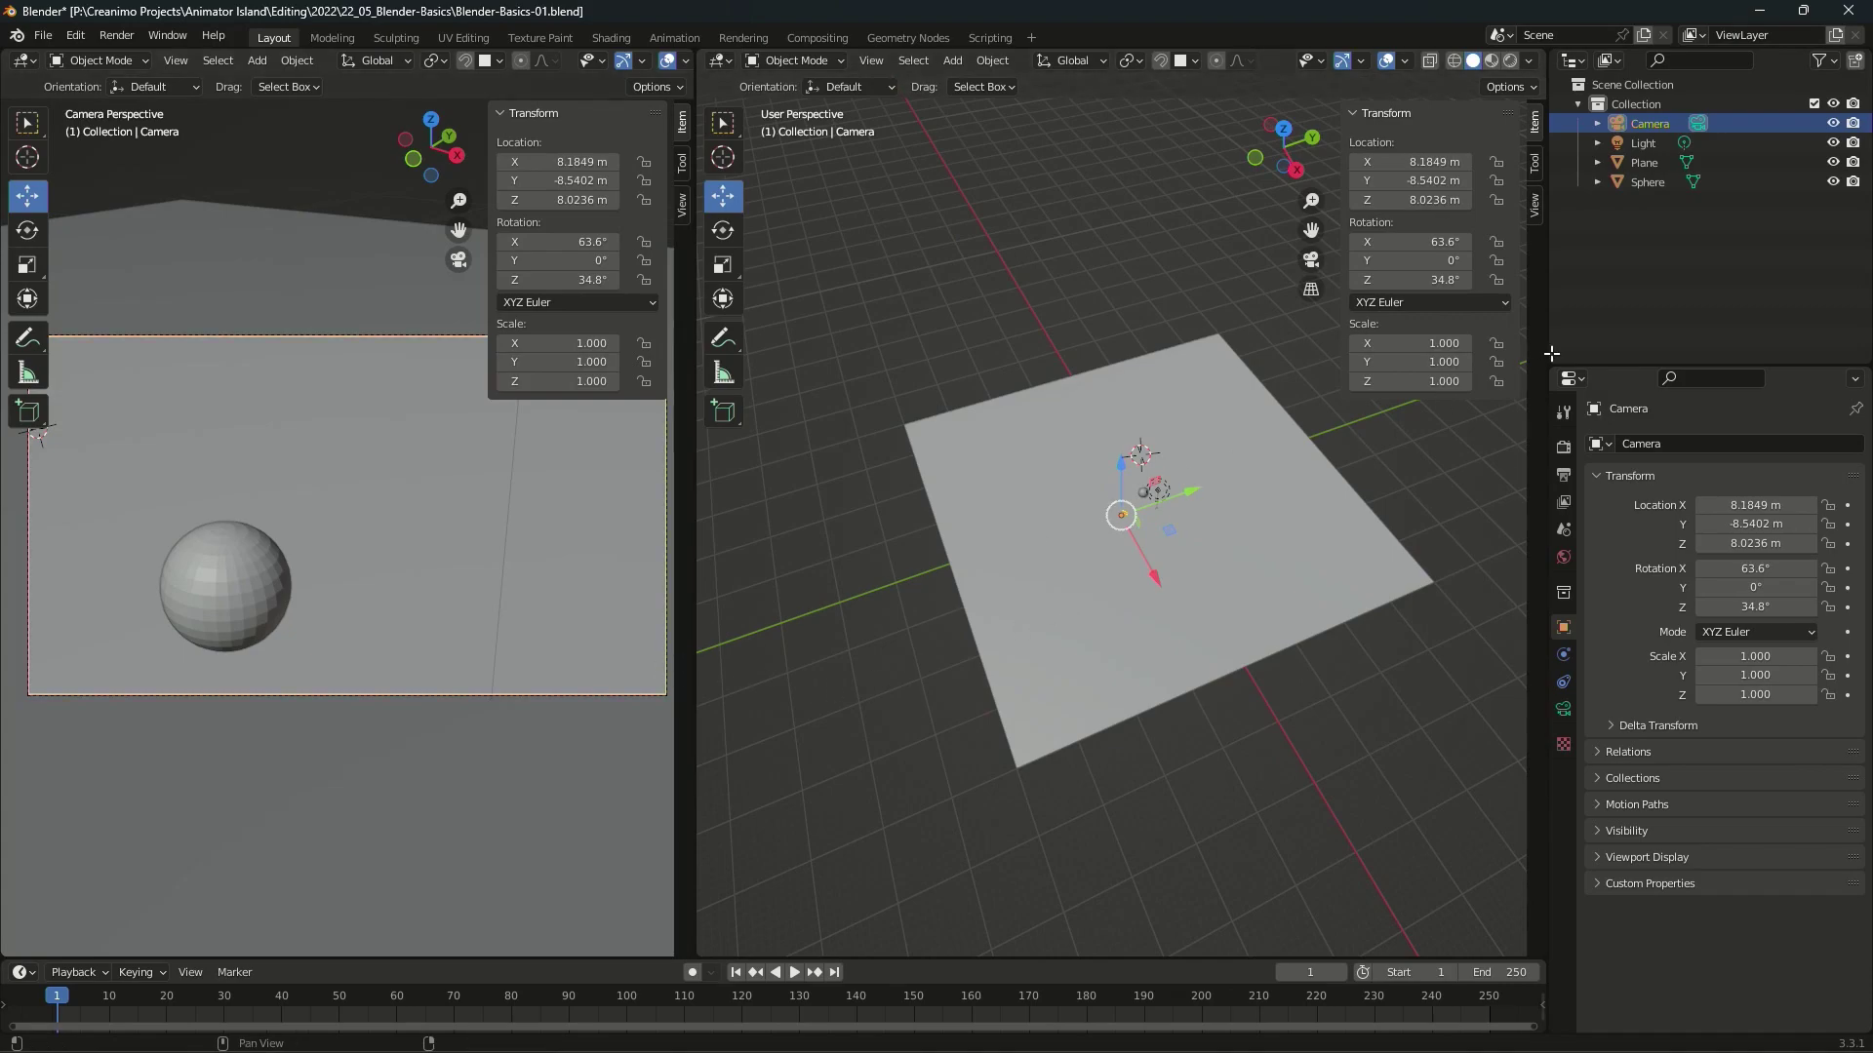
mouse_move(1223, 650)
middle_mouse_down()
mouse_move(1150, 544)
mouse_move(1345, 566)
middle_mouse_up()
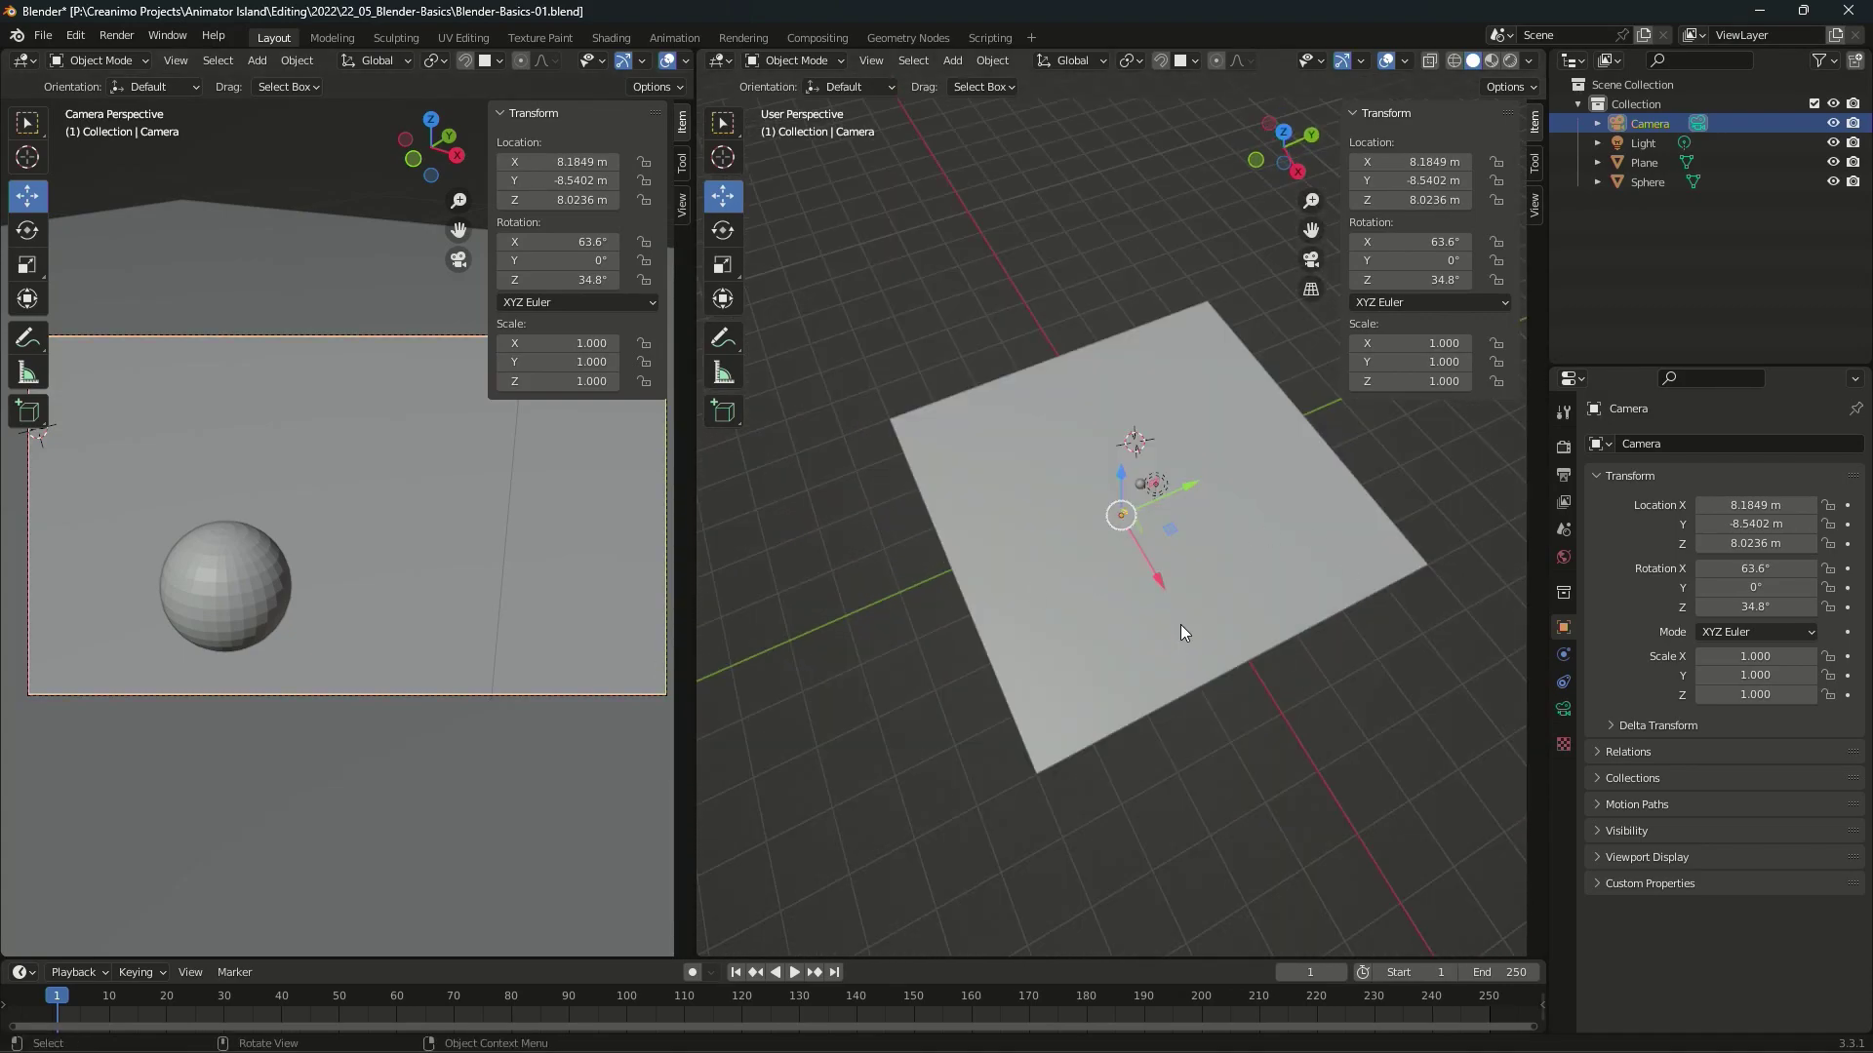
scroll(1114, 242, "up", 3)
scroll(1040, 422, "down", 2)
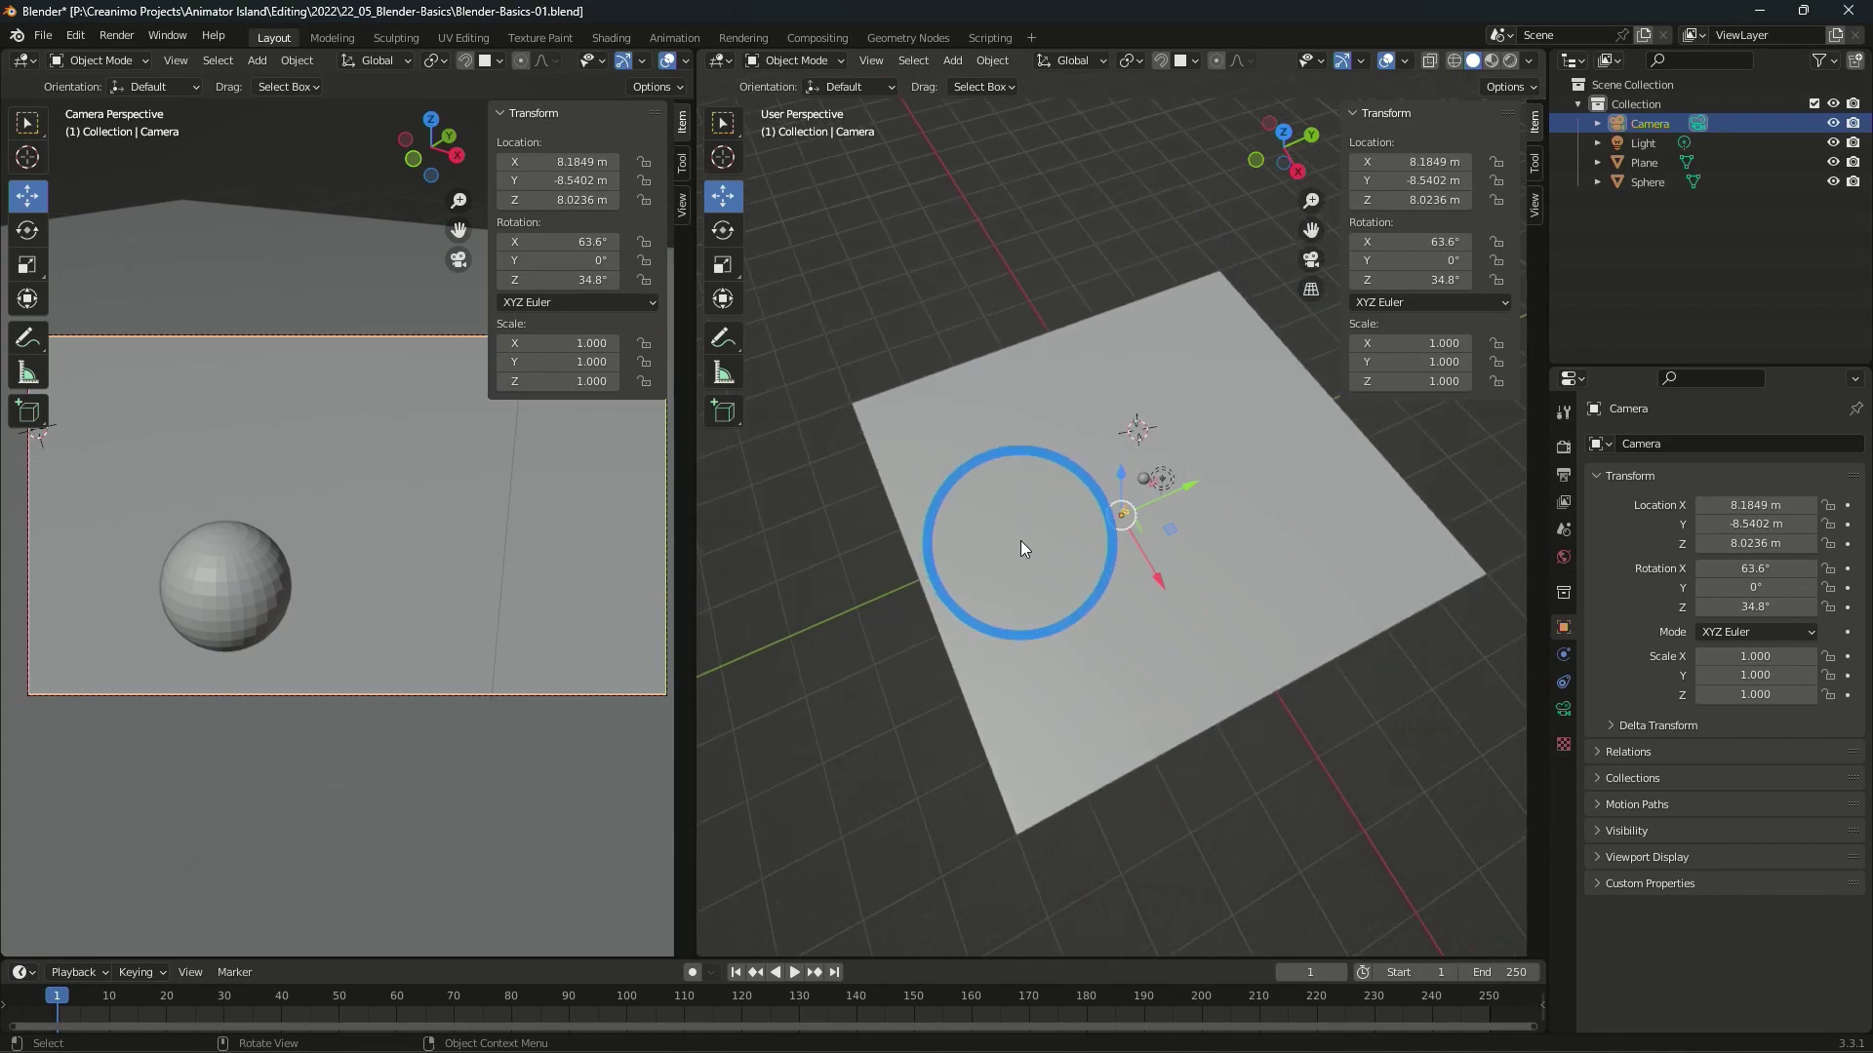
left_click(1072, 60)
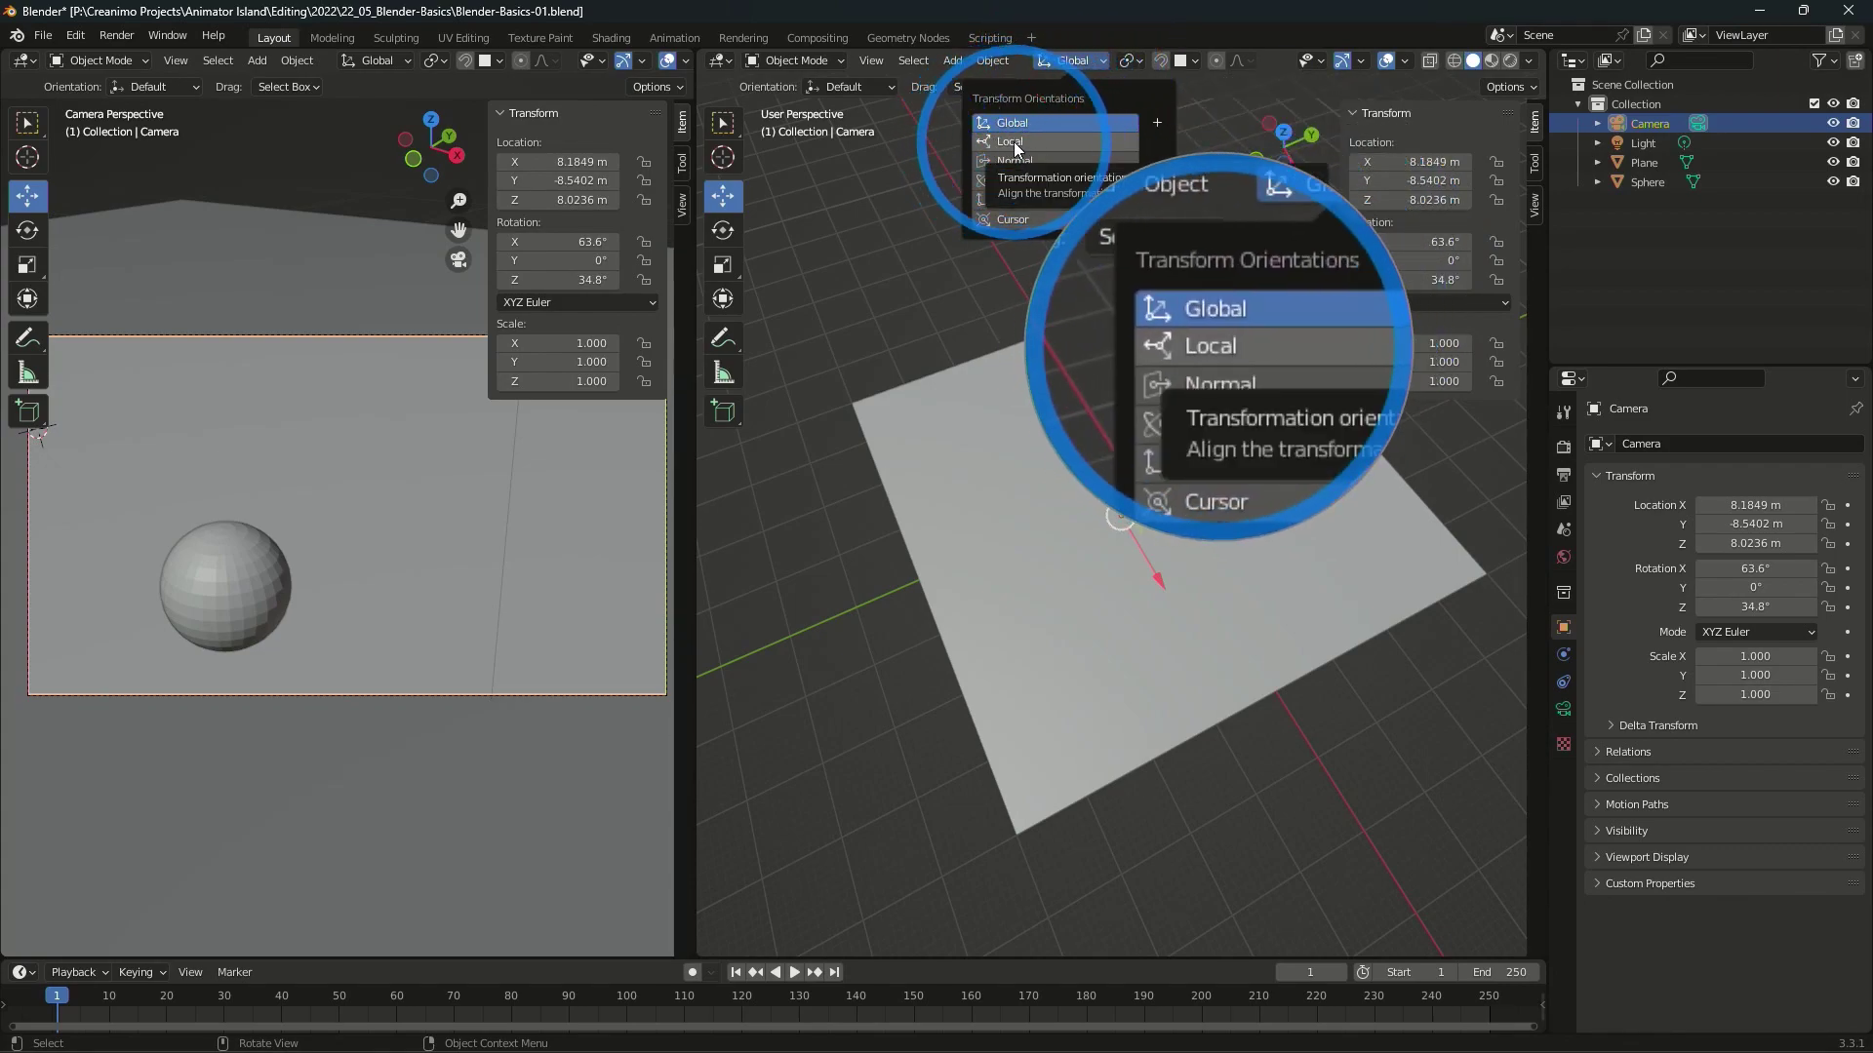
- Set orientation to Local and nudge the camera along its axis to about (8.16, −8.51, 8.04) m
left_click(1016, 145)
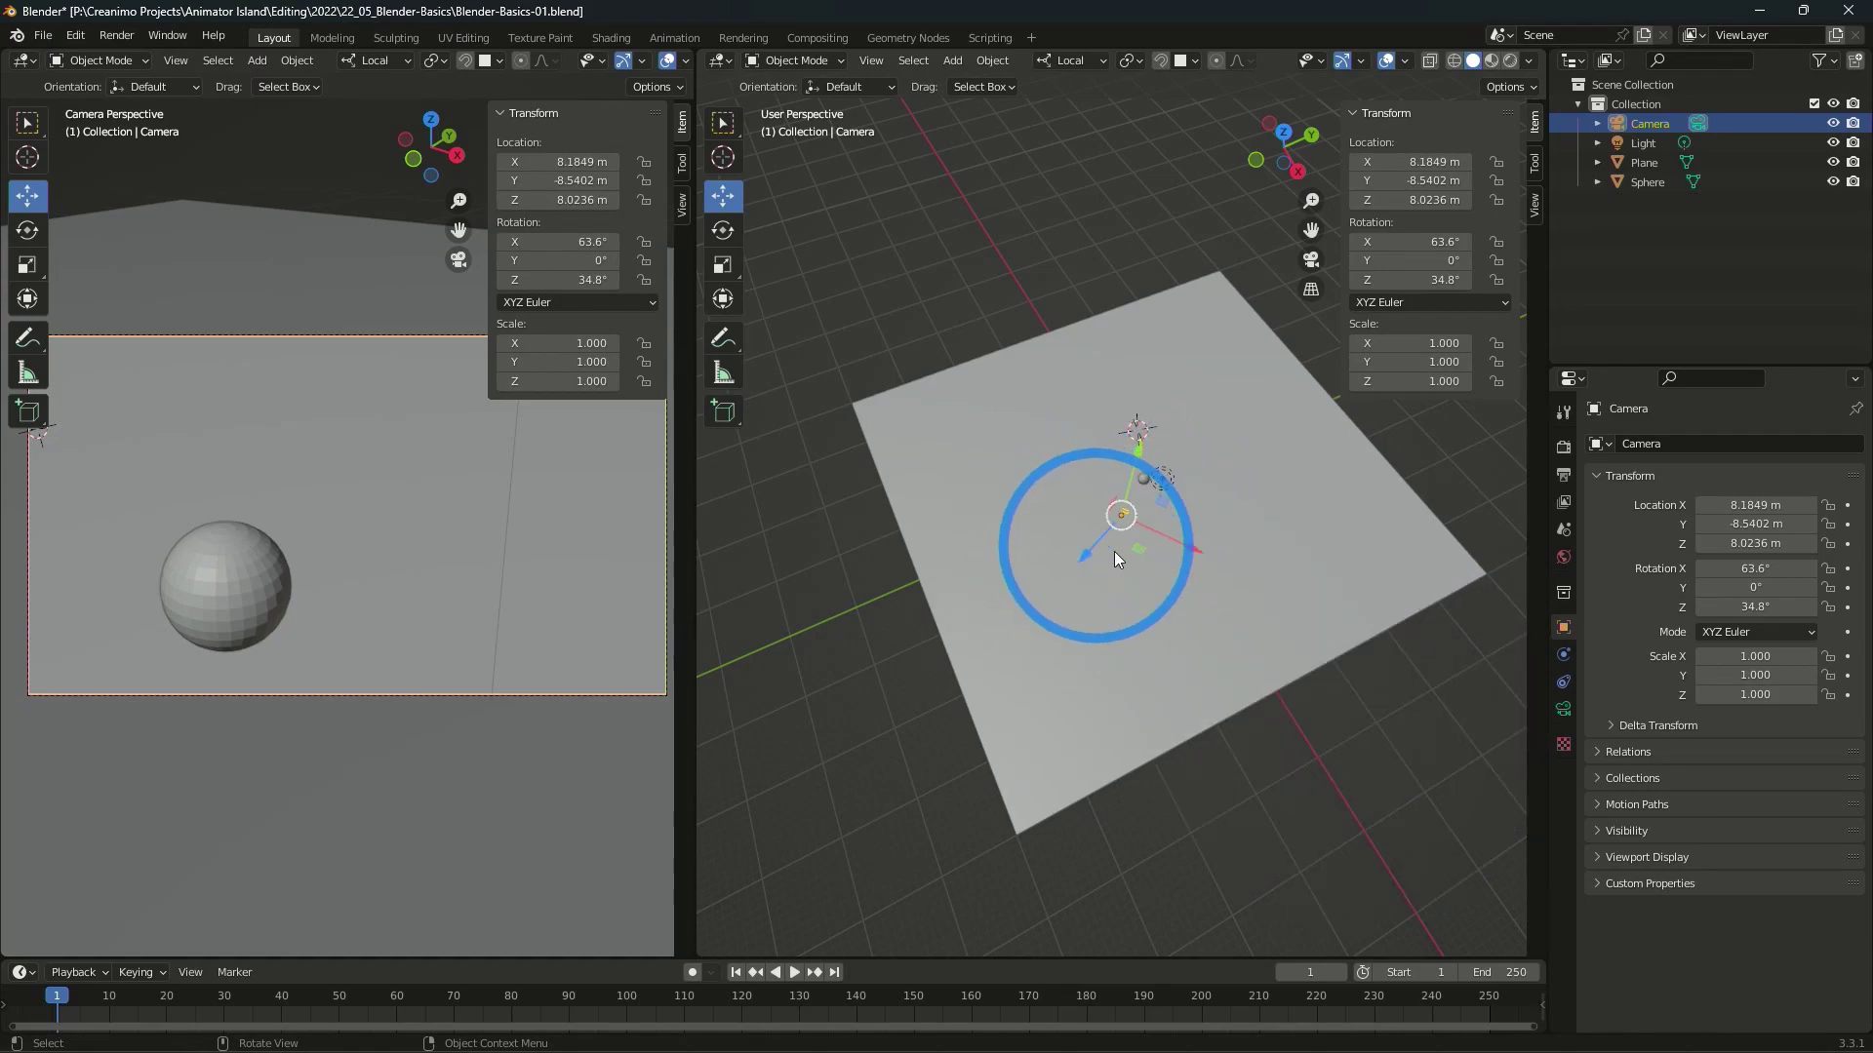
middle_click_drag(1113, 552, 1279, 637)
scroll(1218, 526, "up", 3)
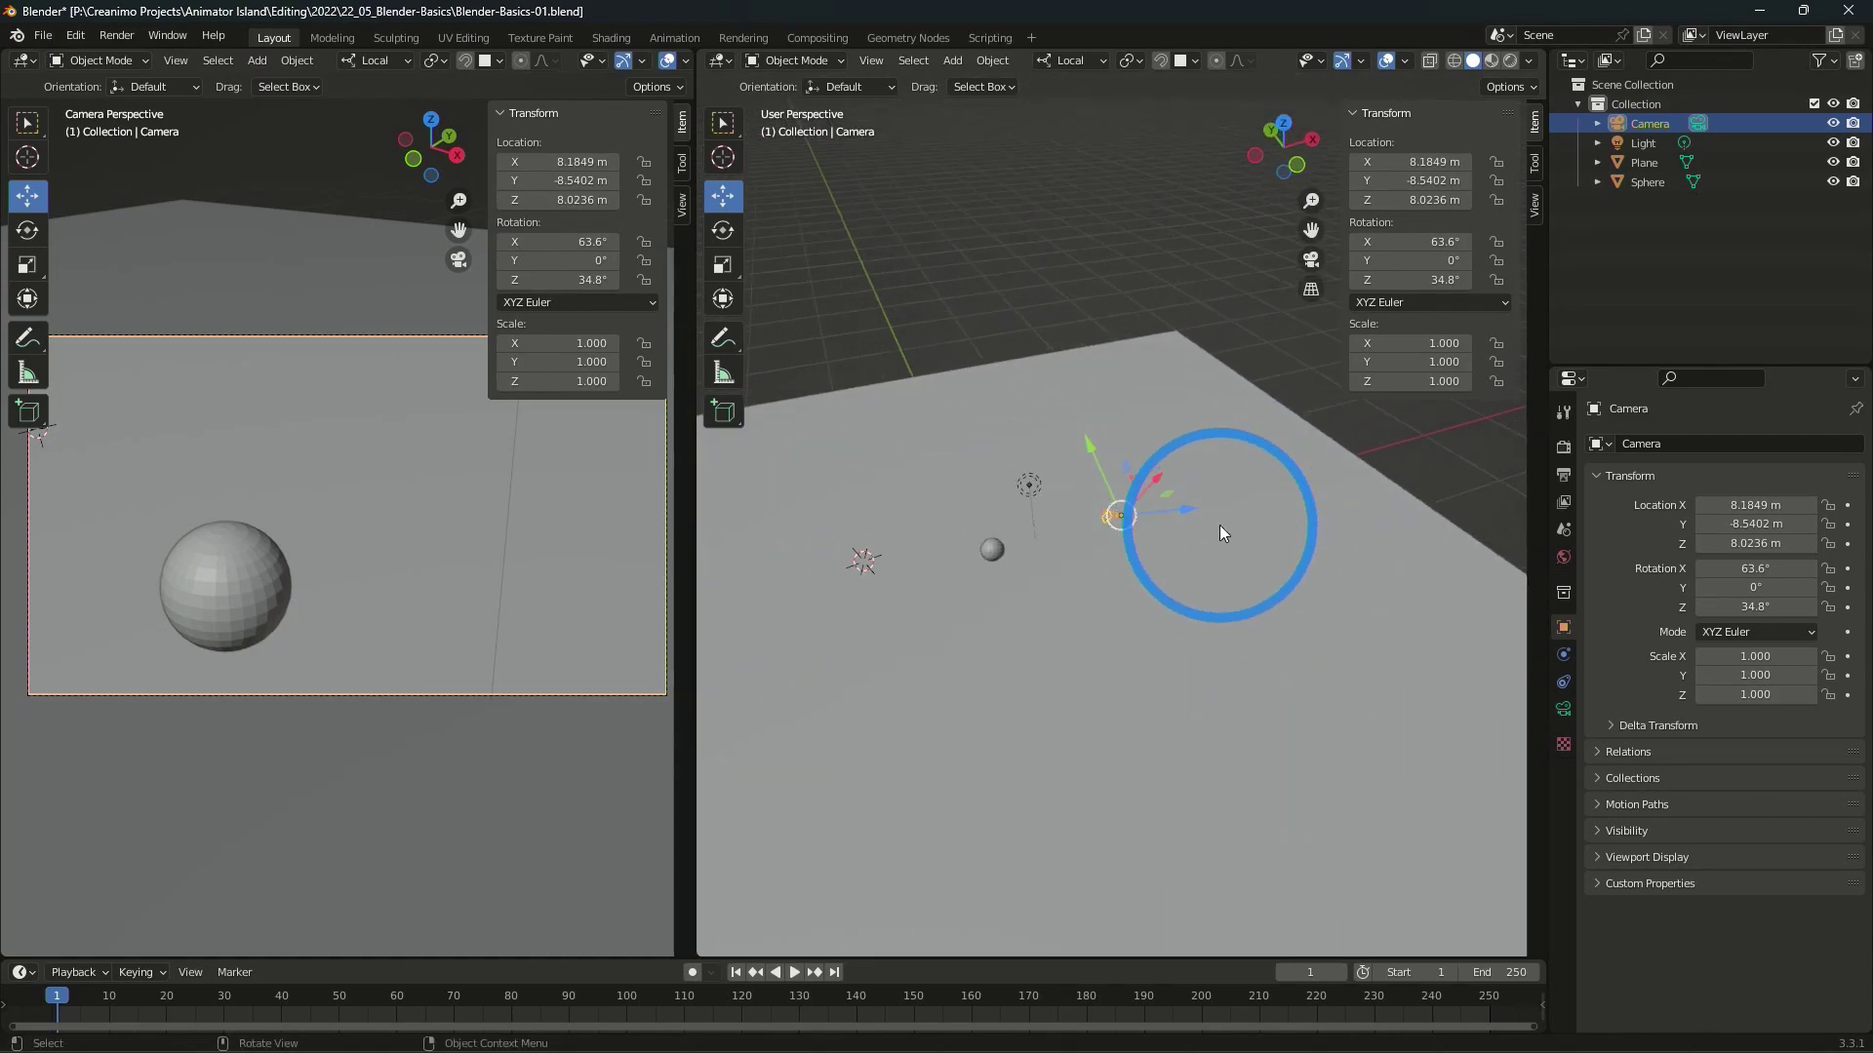
scroll(1009, 563, "up", 4)
scroll(1009, 568, "up", 3)
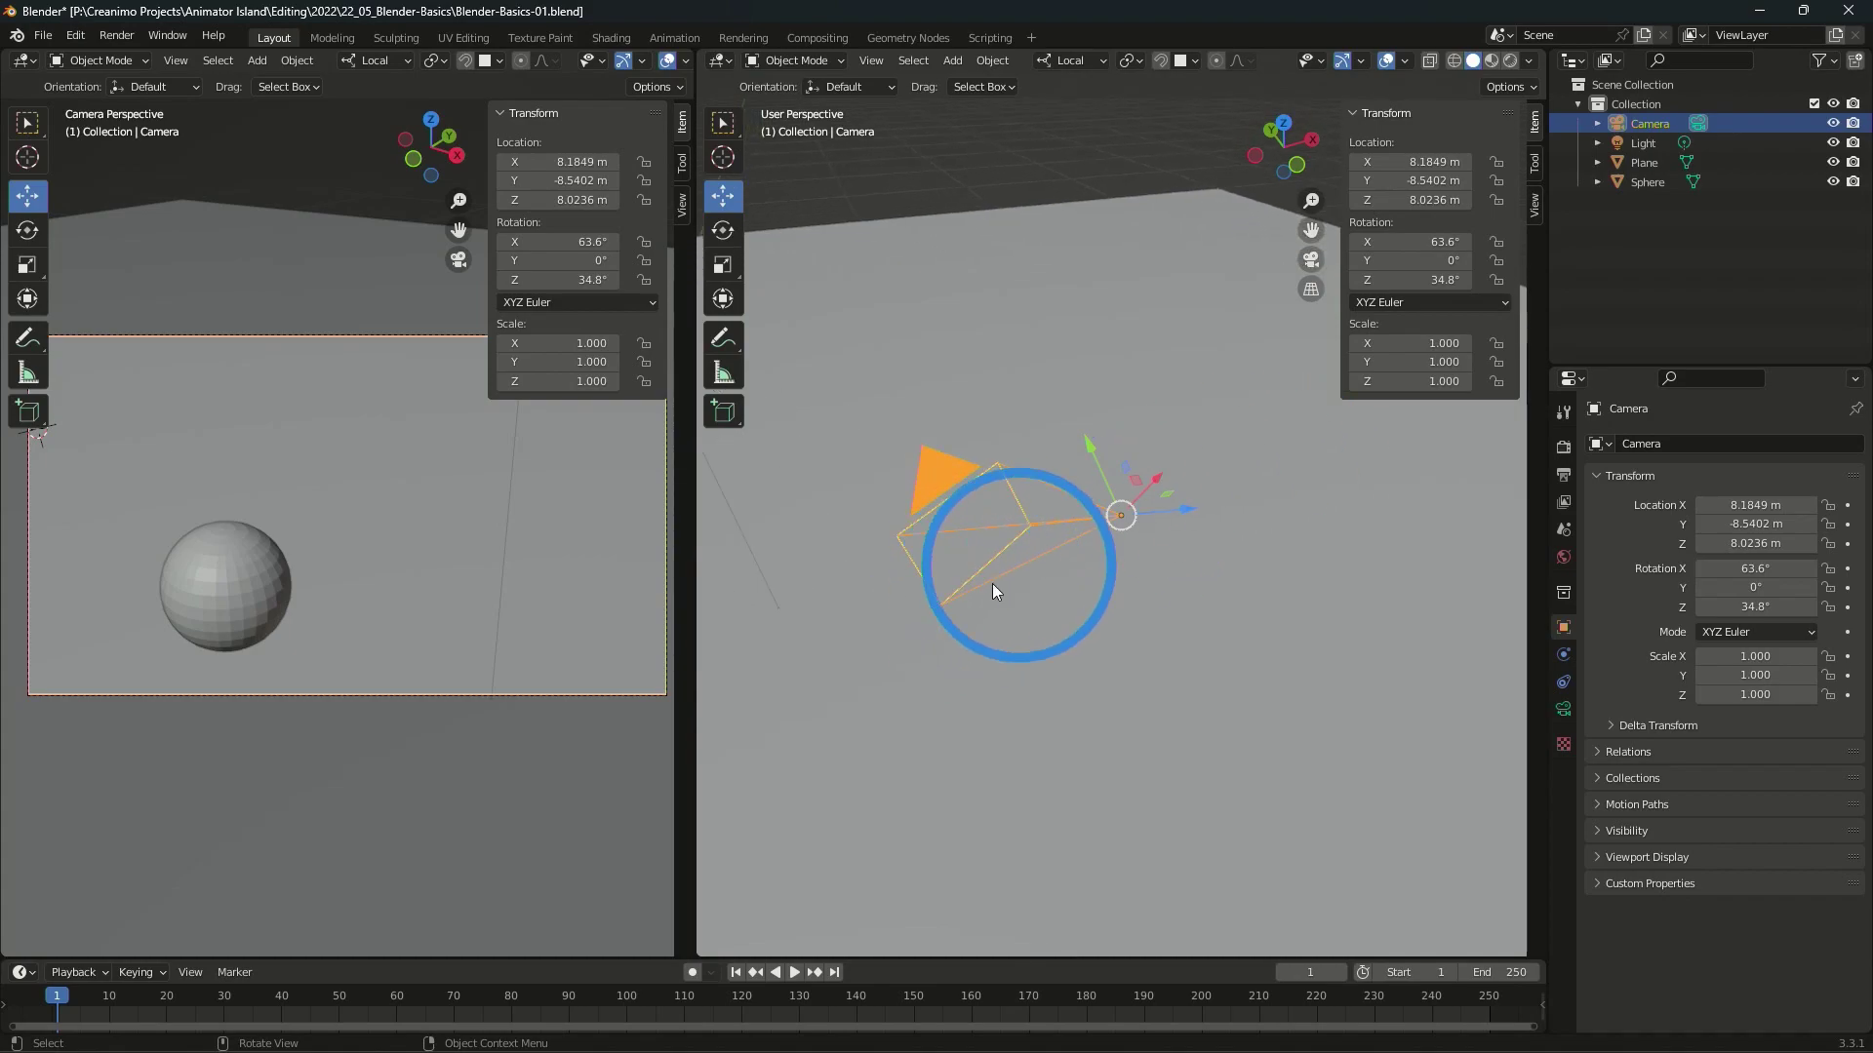
mouse_move(991, 584)
middle_mouse_down()
mouse_move(1145, 572)
mouse_move(1212, 508)
mouse_move(1135, 614)
mouse_move(988, 600)
mouse_move(891, 516)
mouse_move(1006, 584)
mouse_move(1148, 583)
mouse_move(1183, 564)
mouse_move(1161, 538)
middle_mouse_up()
mouse_move(1182, 478)
left_mouse_down()
mouse_move(1226, 469)
mouse_move(1089, 444)
mouse_move(1067, 473)
left_mouse_up()
mouse_move(1067, 482)
middle_mouse_down()
mouse_move(1064, 668)
mouse_move(1016, 630)
mouse_move(1068, 633)
mouse_move(1038, 608)
middle_mouse_up()
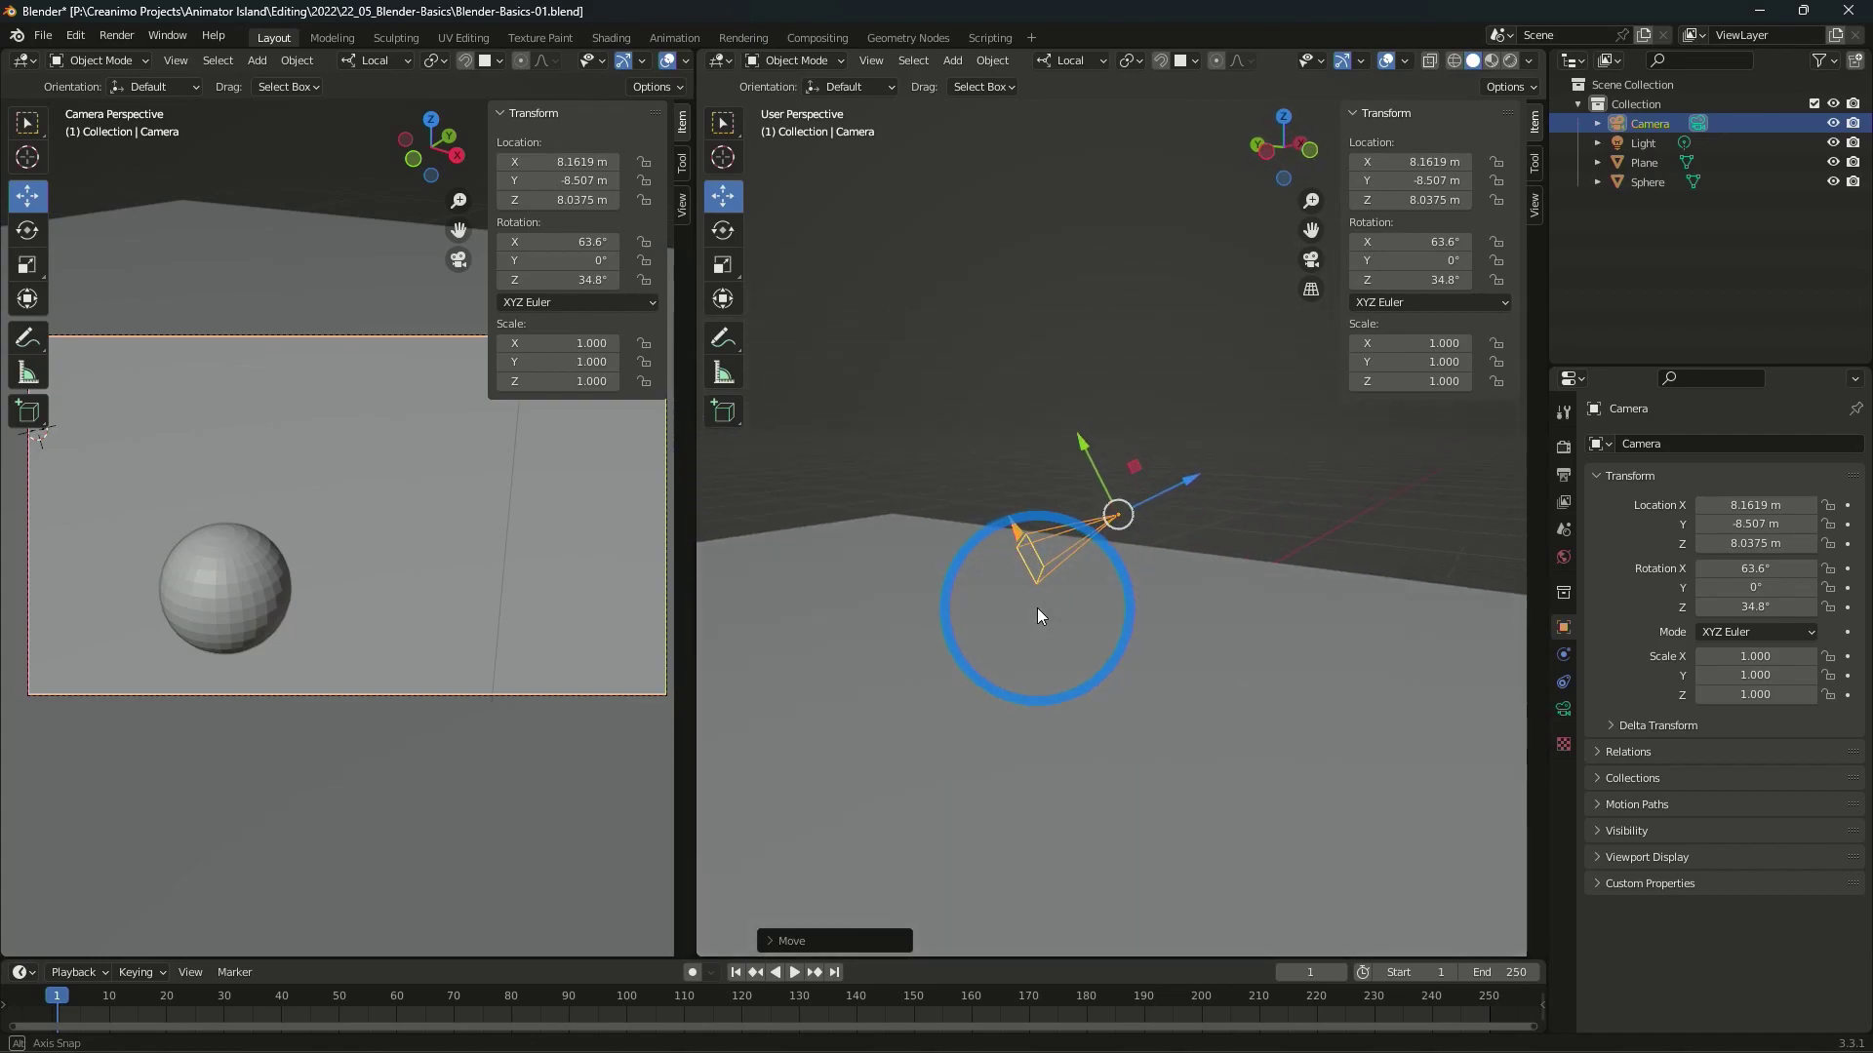
- Tilt the camera on its local X axis to about 87.6°, undoing a stray Y rotation
left_click(726, 229)
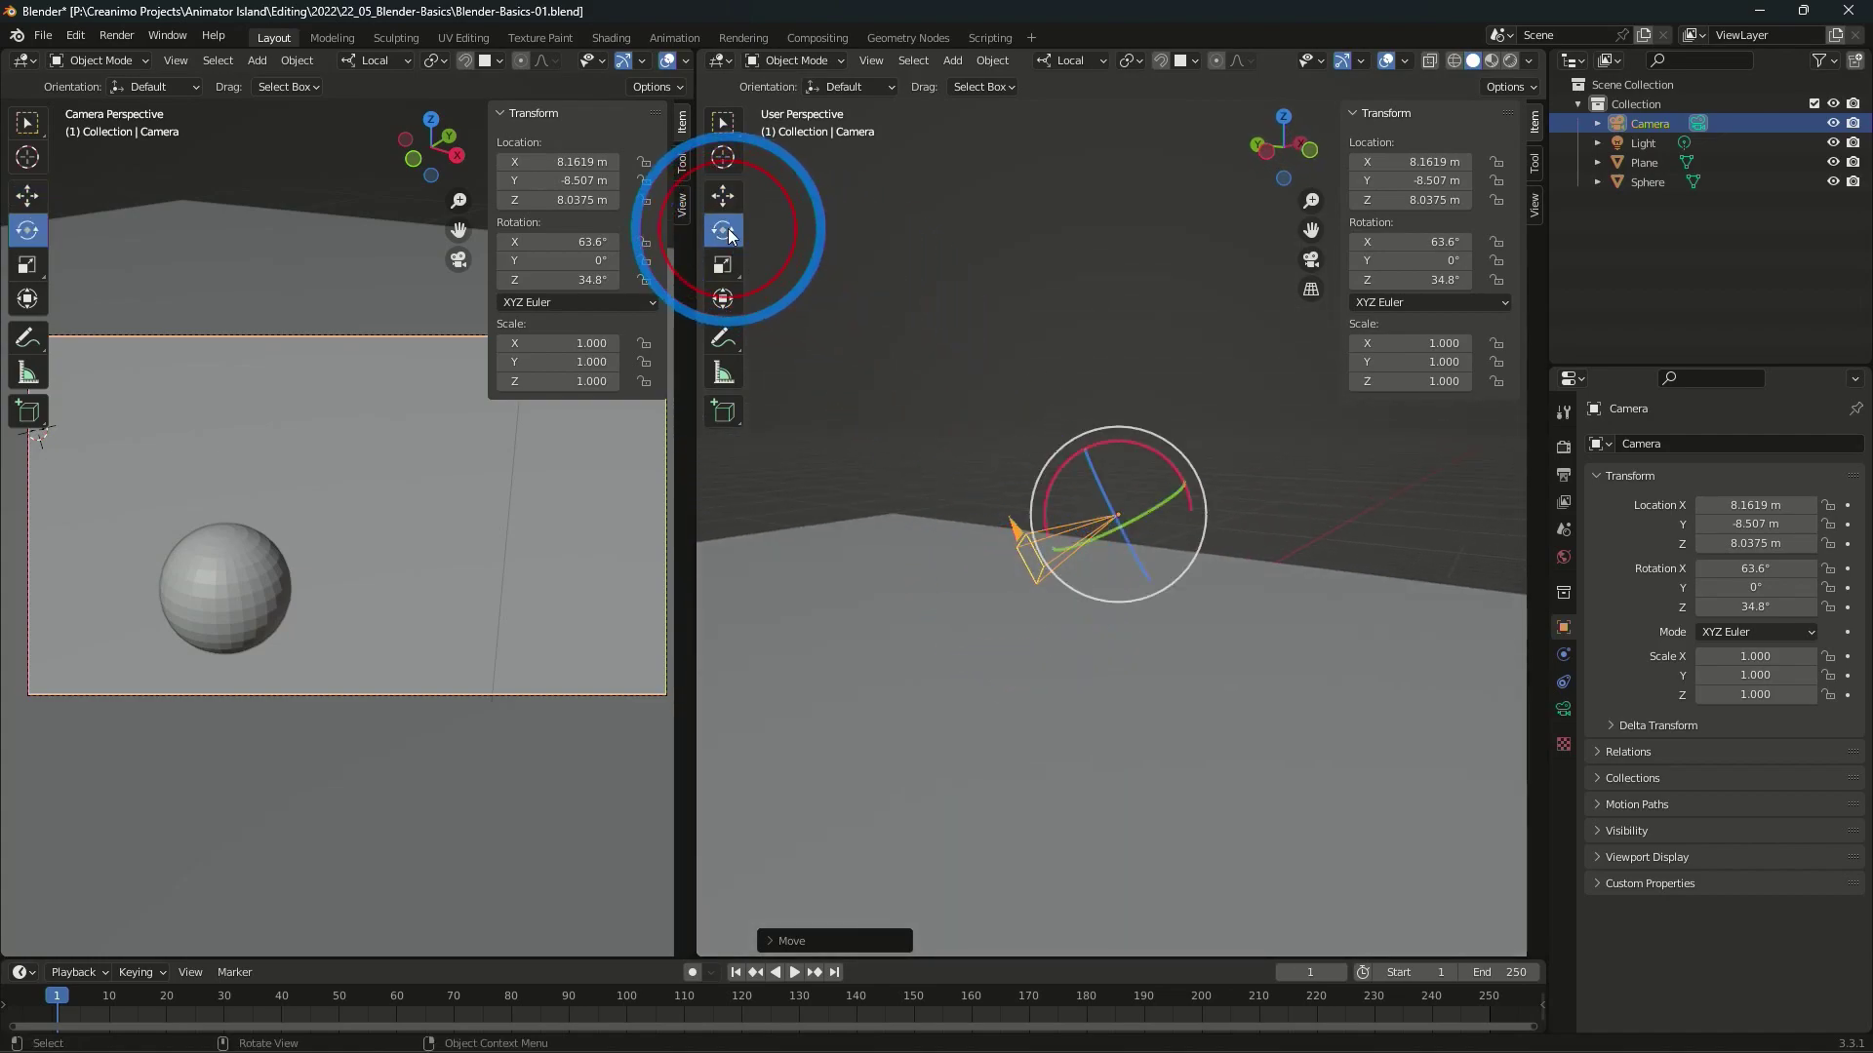
mouse_move(922, 648)
middle_mouse_down()
mouse_move(1039, 610)
mouse_move(1015, 626)
mouse_move(1005, 601)
mouse_move(926, 653)
middle_mouse_up()
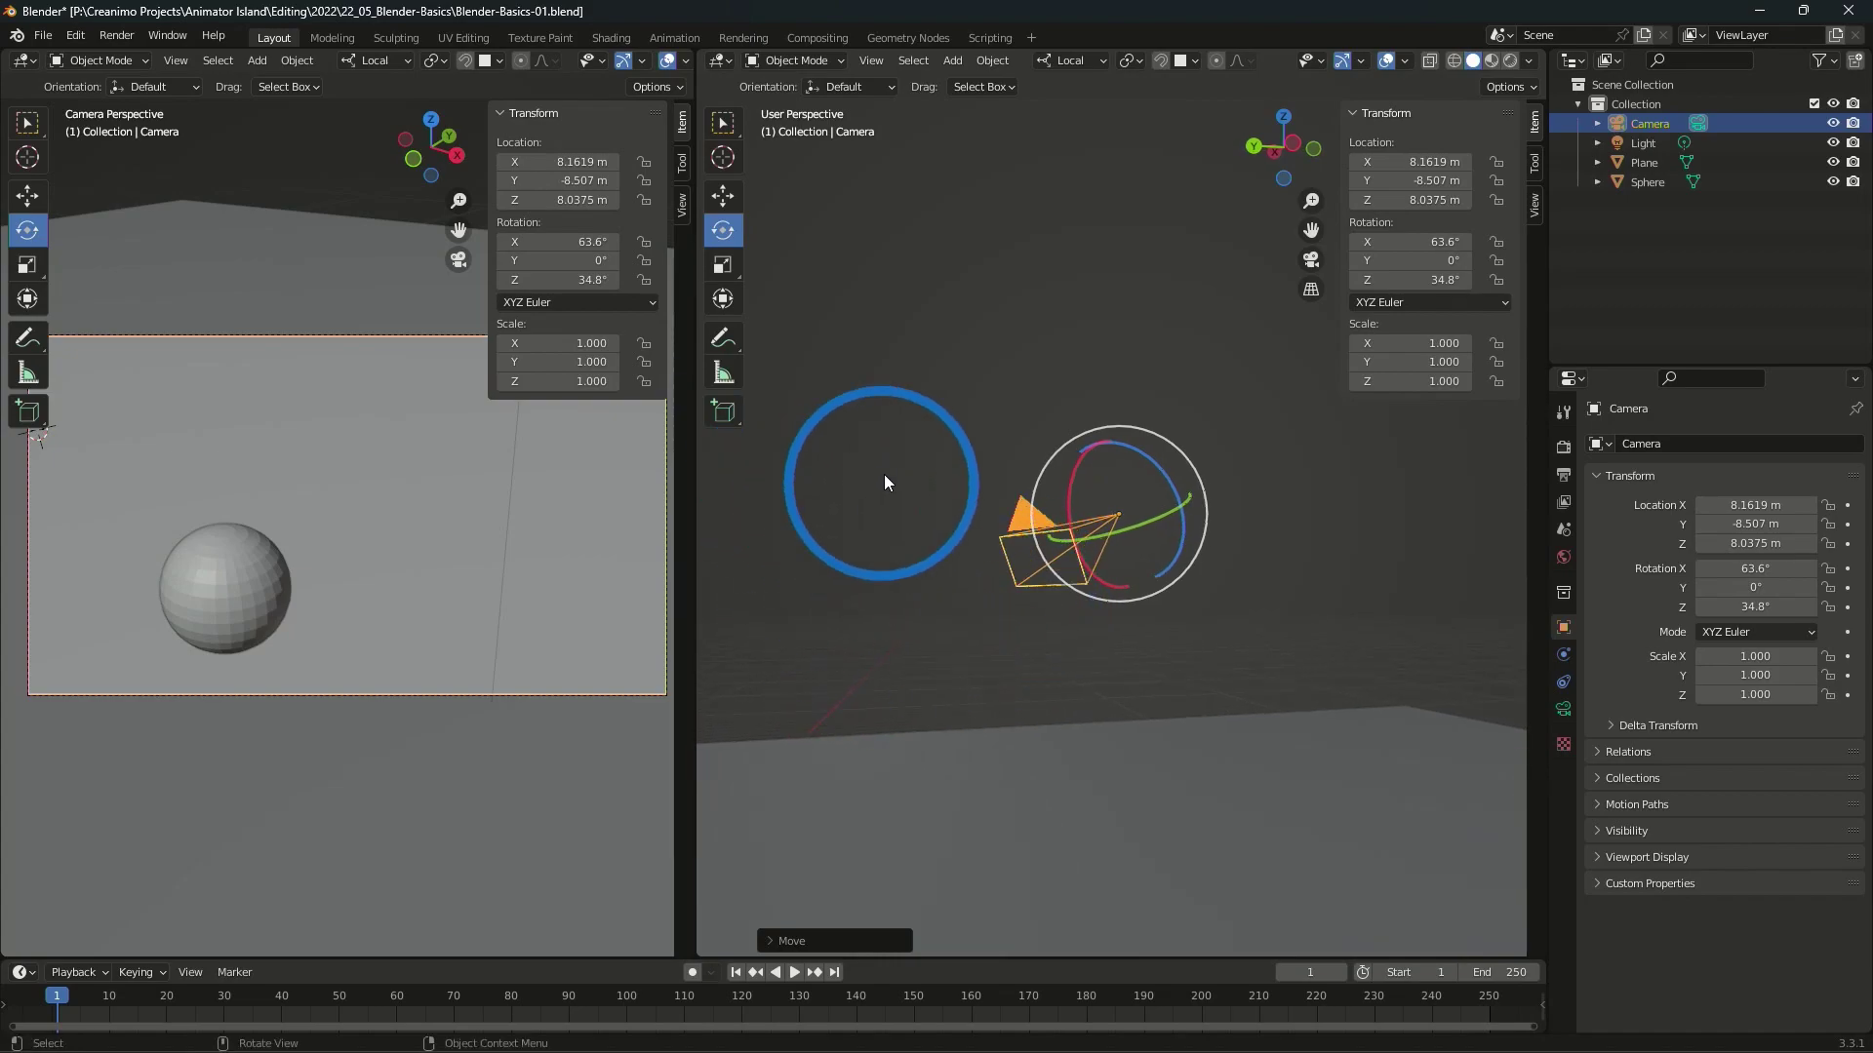
mouse_move(883, 483)
middle_mouse_down()
mouse_move(965, 404)
mouse_move(909, 496)
mouse_move(903, 469)
middle_mouse_up()
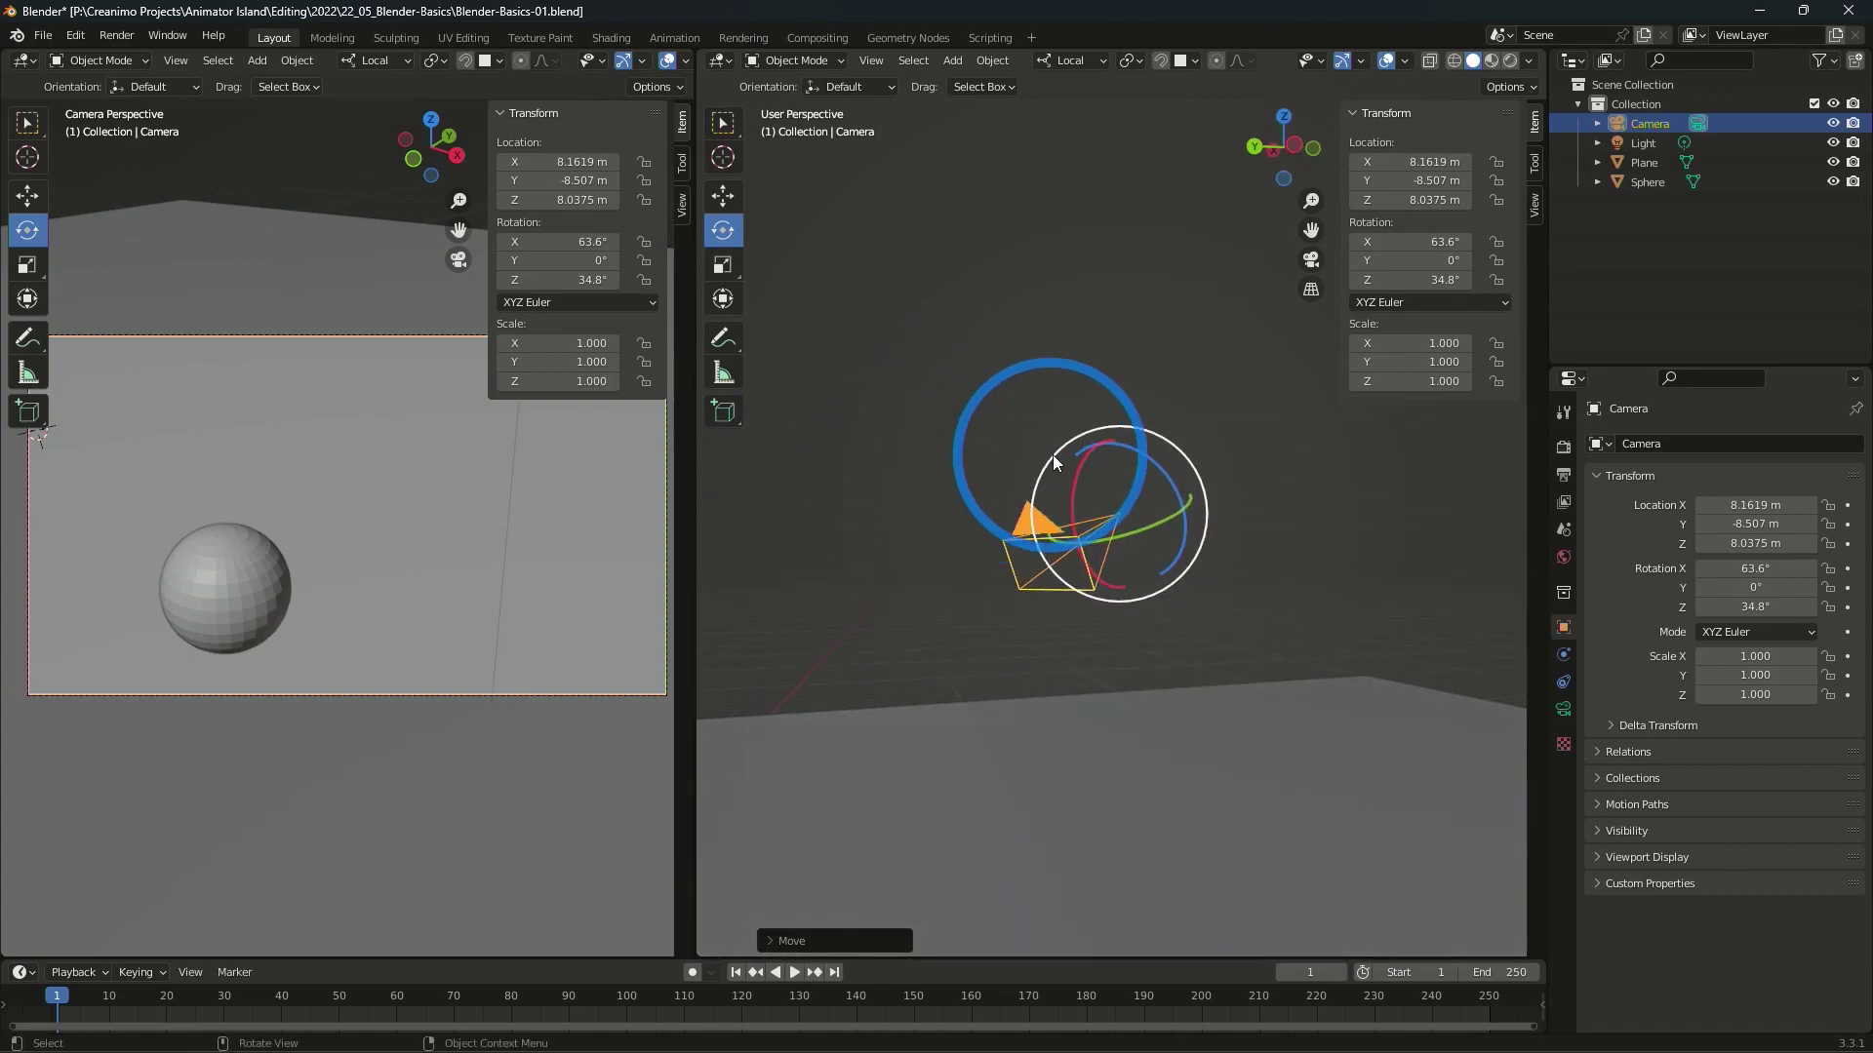
mouse_move(1052, 456)
middle_mouse_down()
mouse_move(914, 400)
mouse_move(1075, 491)
middle_mouse_up()
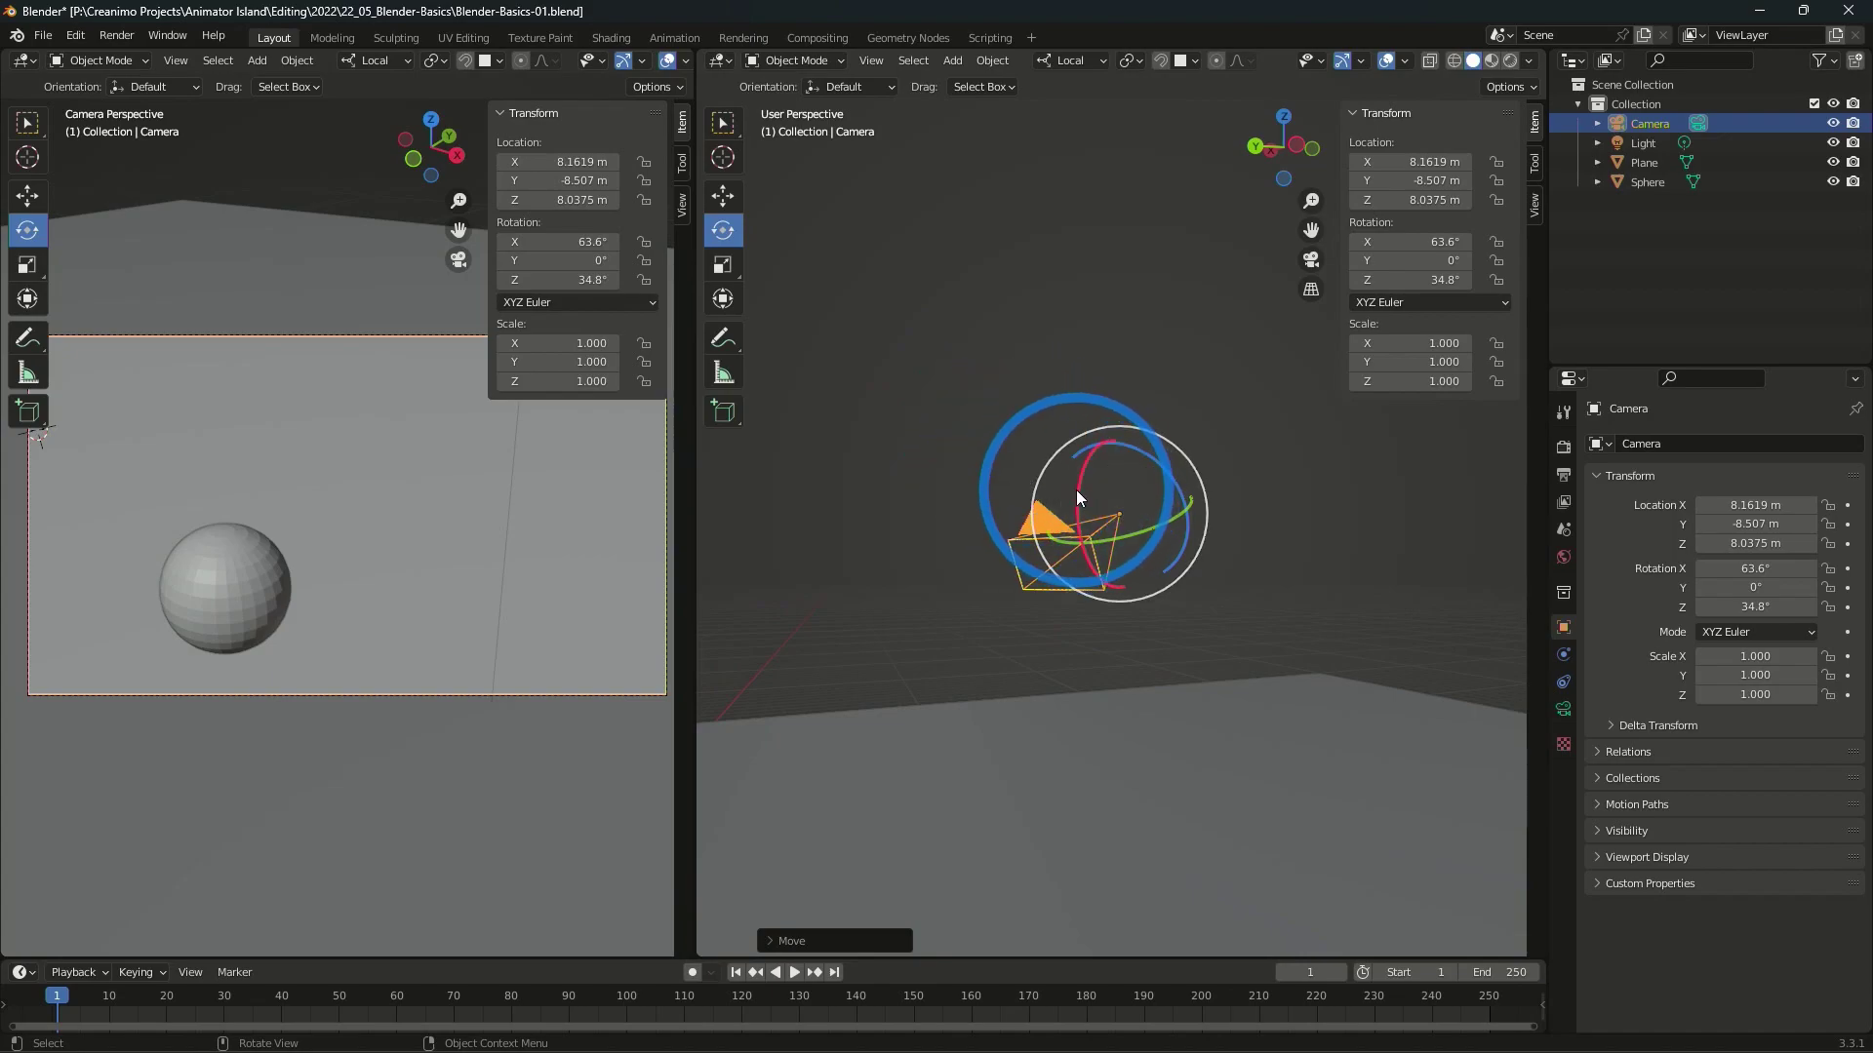
mouse_move(1076, 491)
left_mouse_down()
mouse_move(1069, 443)
mouse_move(1073, 466)
left_mouse_up()
mouse_move(1137, 536)
left_mouse_down()
mouse_move(1163, 478)
mouse_move(1127, 506)
left_mouse_up()
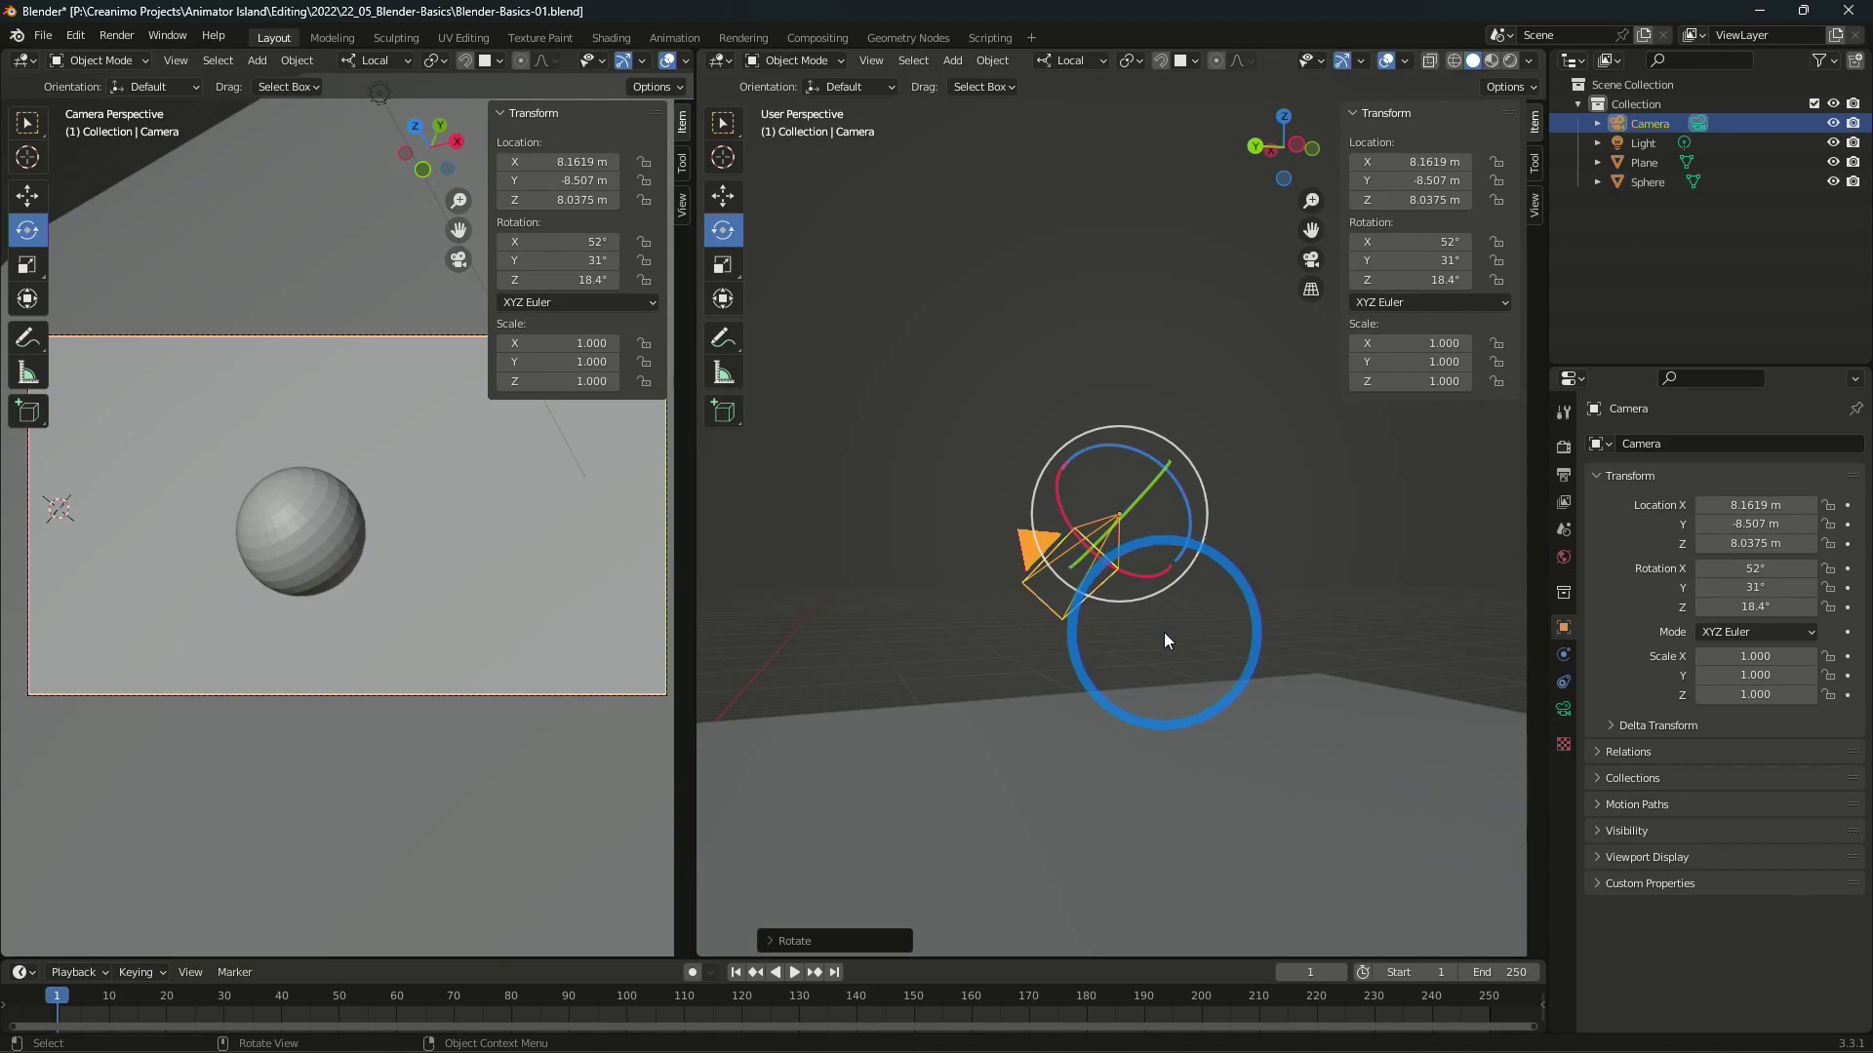
key("ctrl+z")
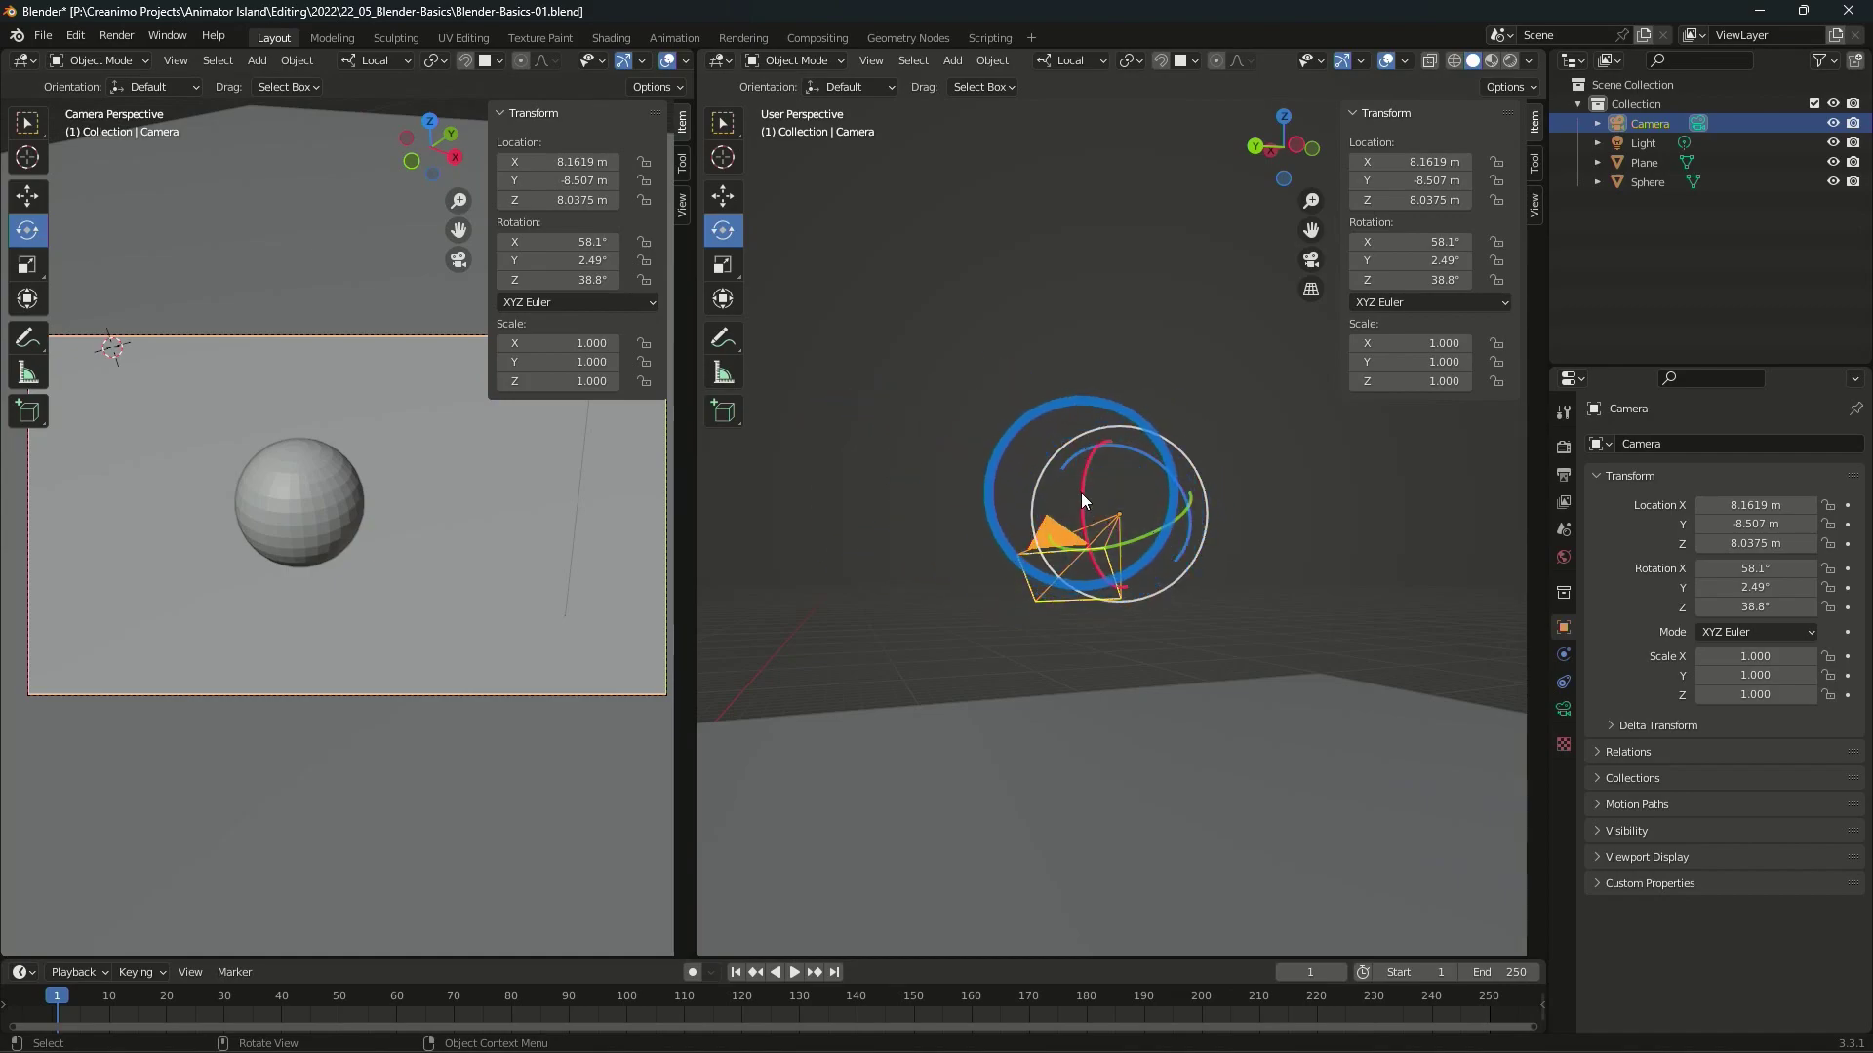
left_click_drag(1082, 494, 1082, 439)
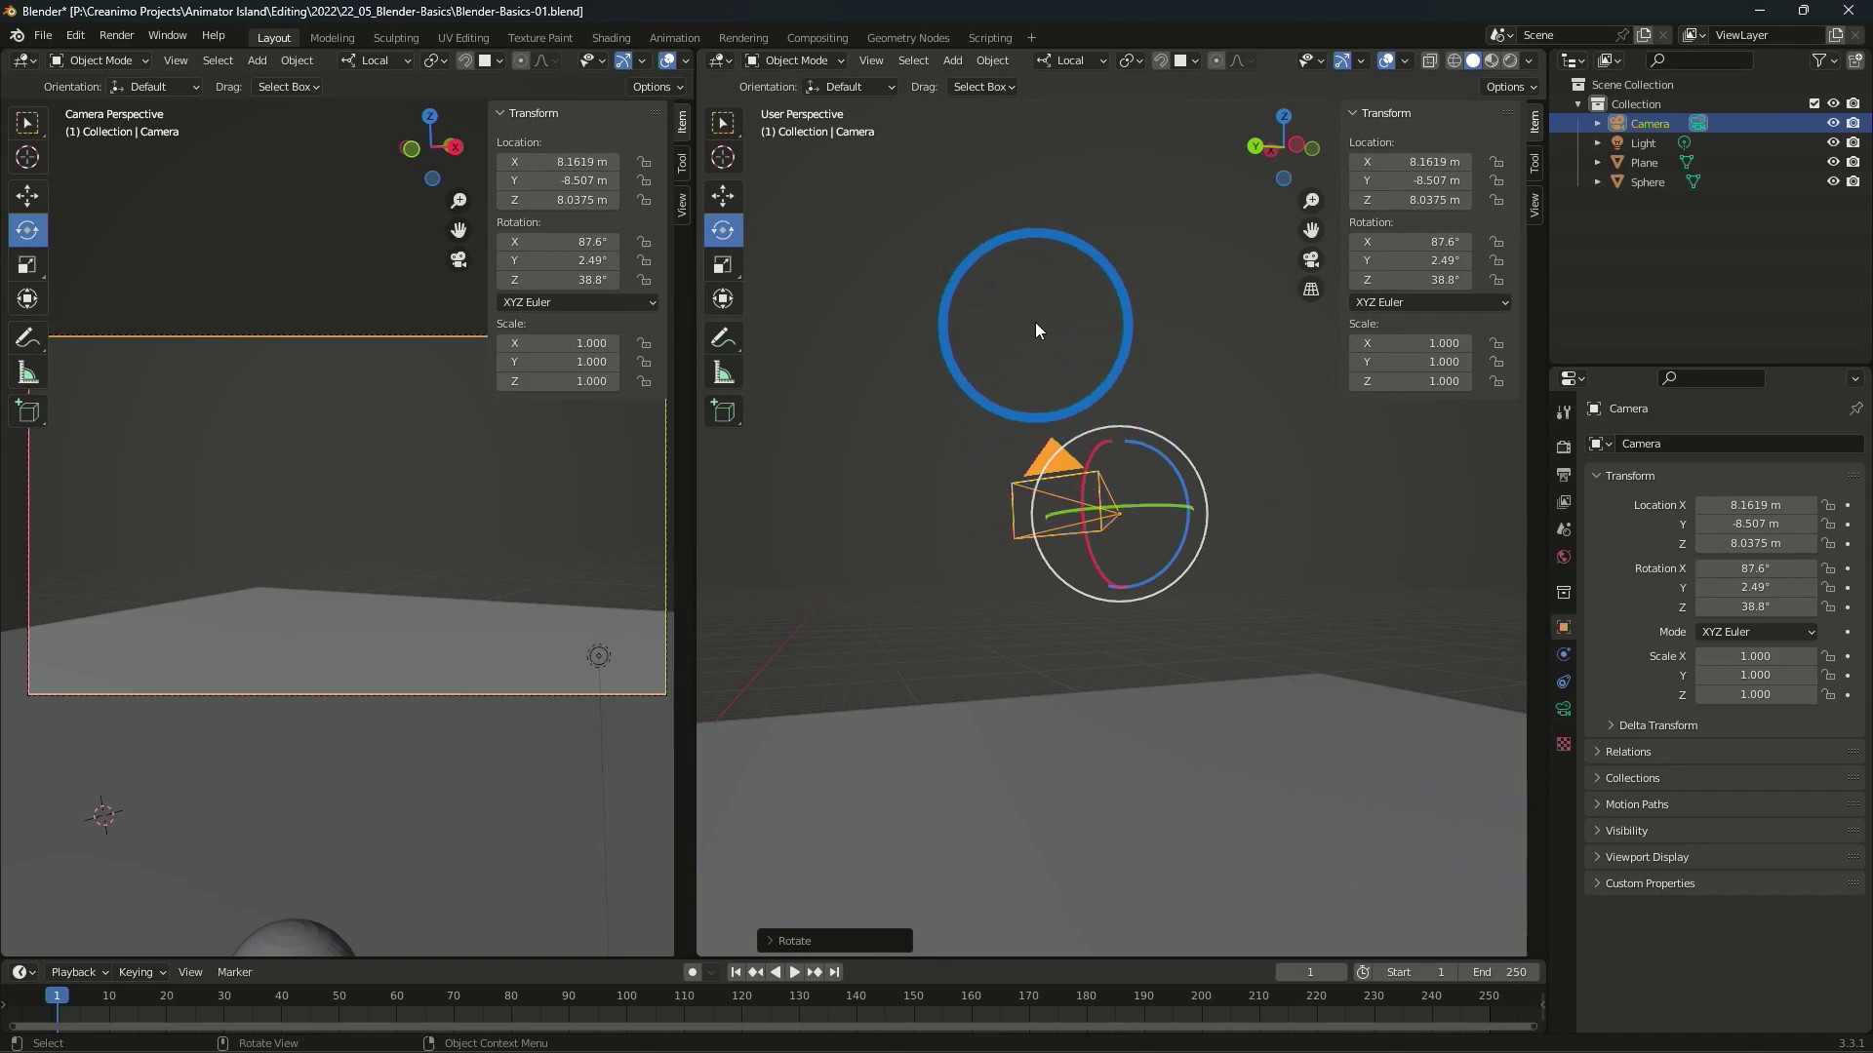
middle_click_drag(1035, 322, 991, 365)
- Move the camera to about (15.85, −15.99, 5.20) m and roll it slightly toward level
left_click(722, 198)
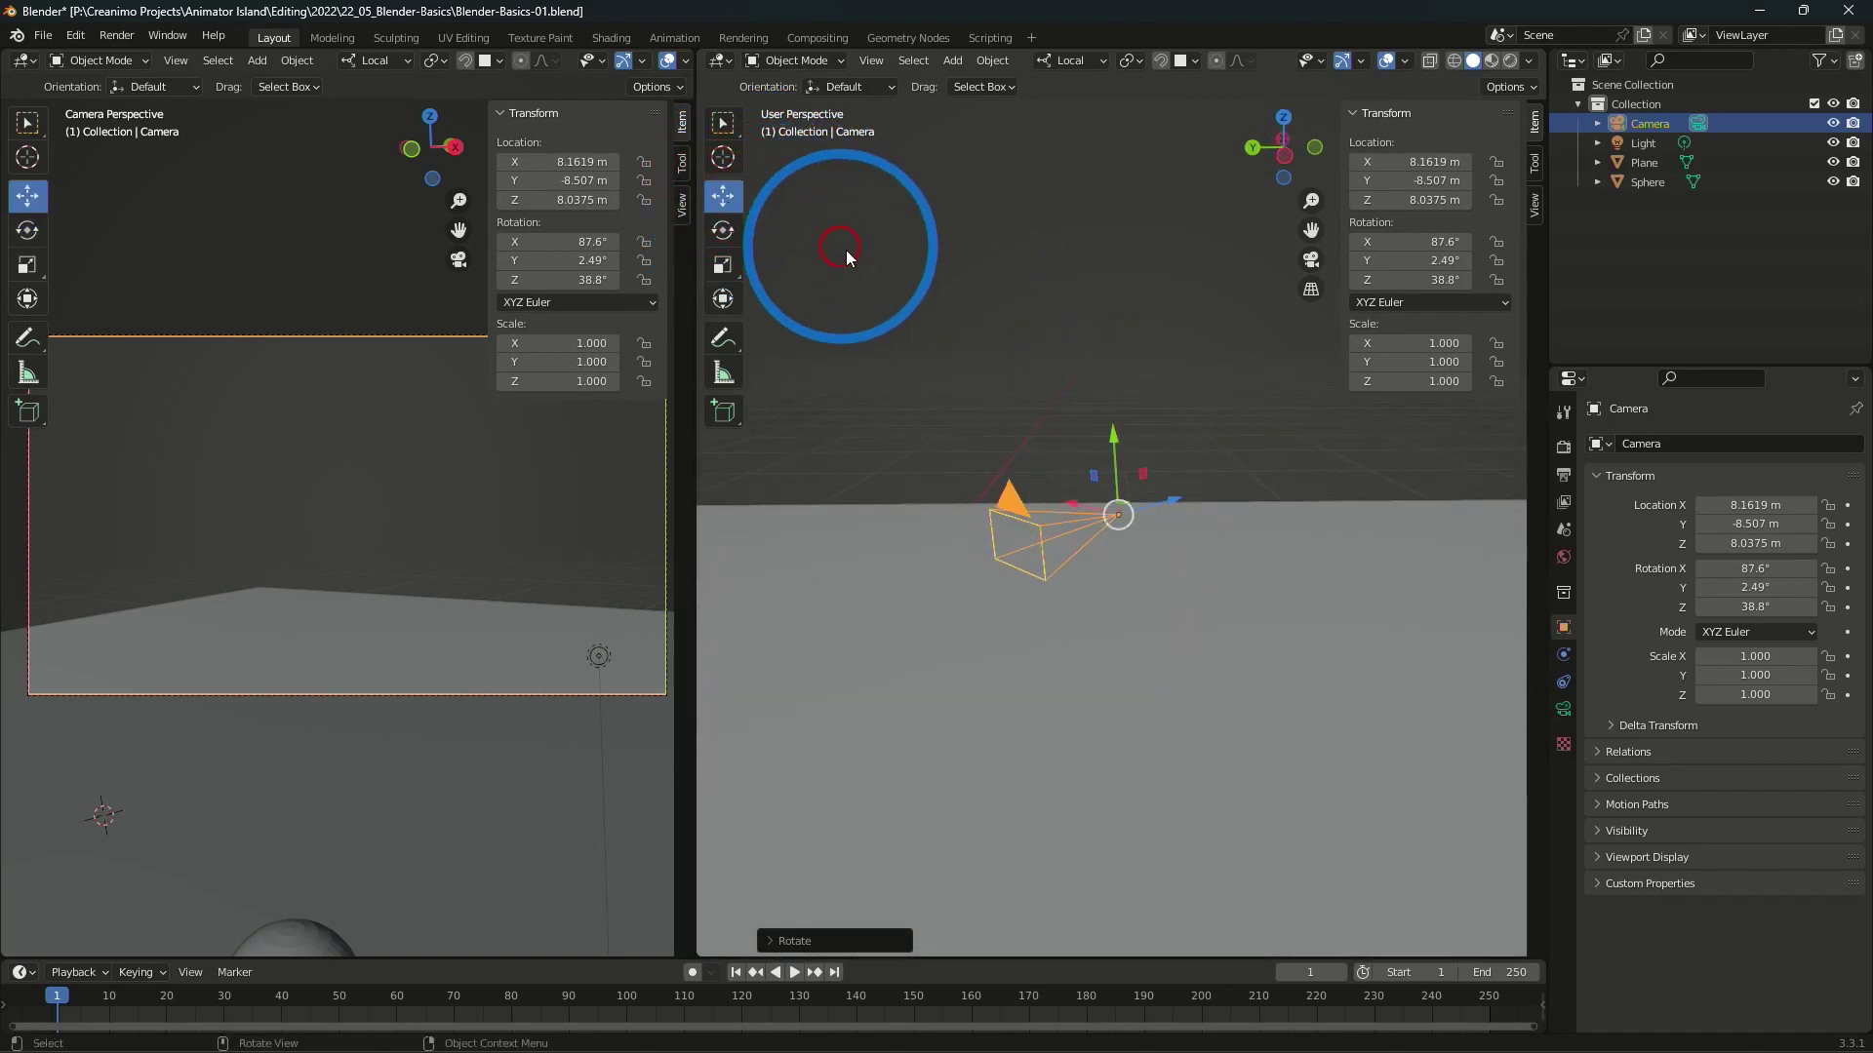
left_click_drag(1113, 436, 1130, 685)
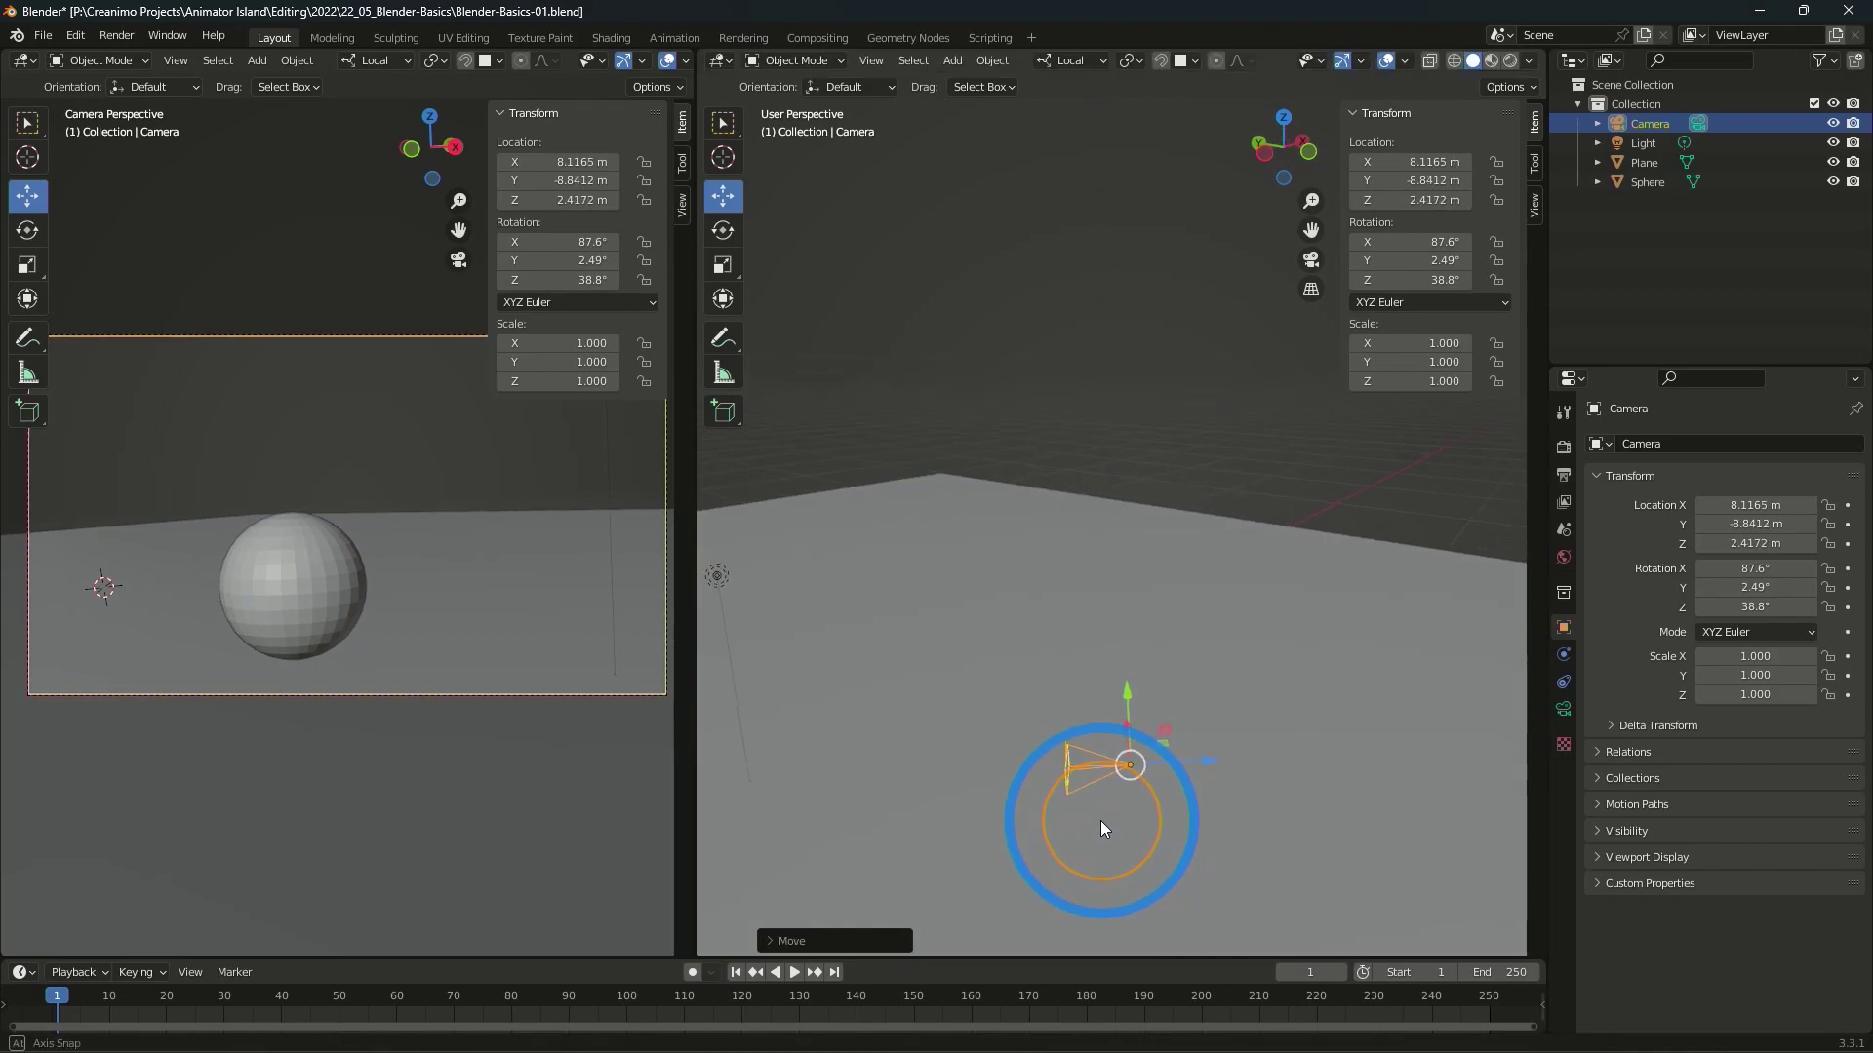
mouse_move(1218, 830)
middle_mouse_down()
mouse_move(1025, 862)
mouse_move(1207, 813)
middle_mouse_up()
left_click_drag(1185, 754, 1315, 853)
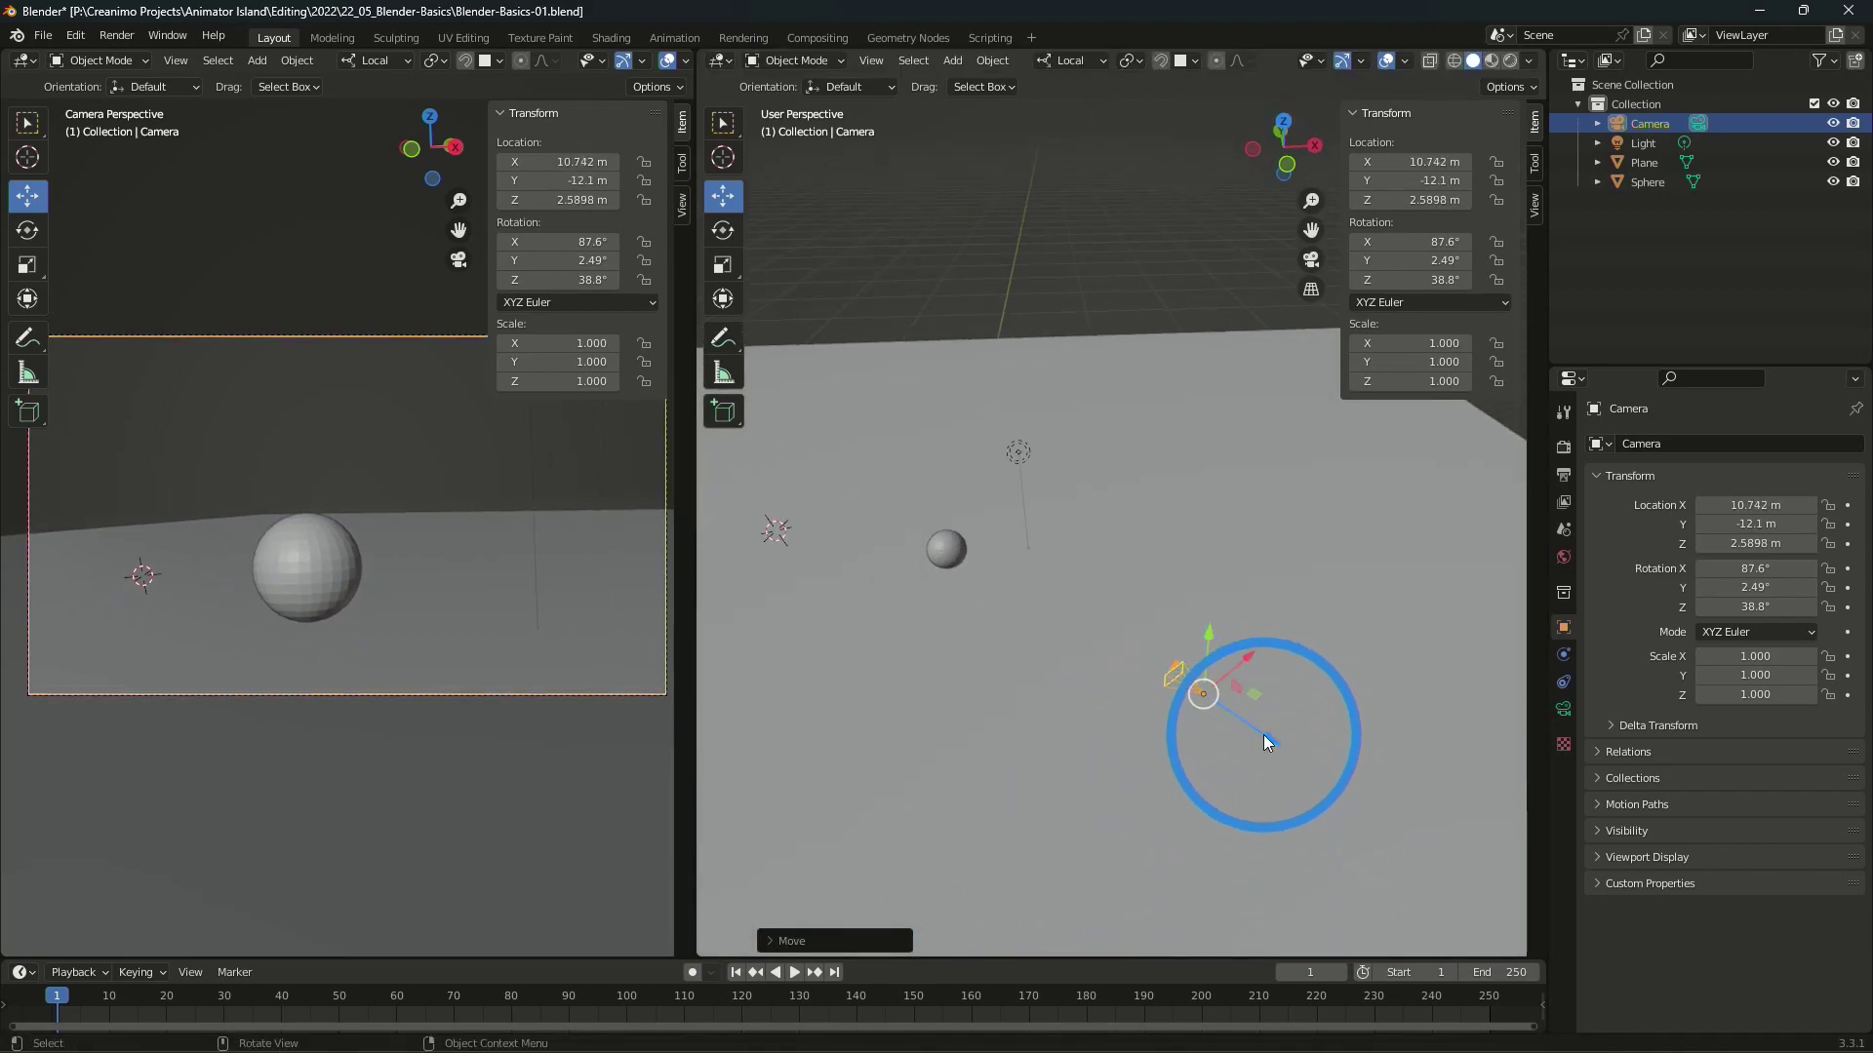
left_click_drag(1270, 739, 1361, 803)
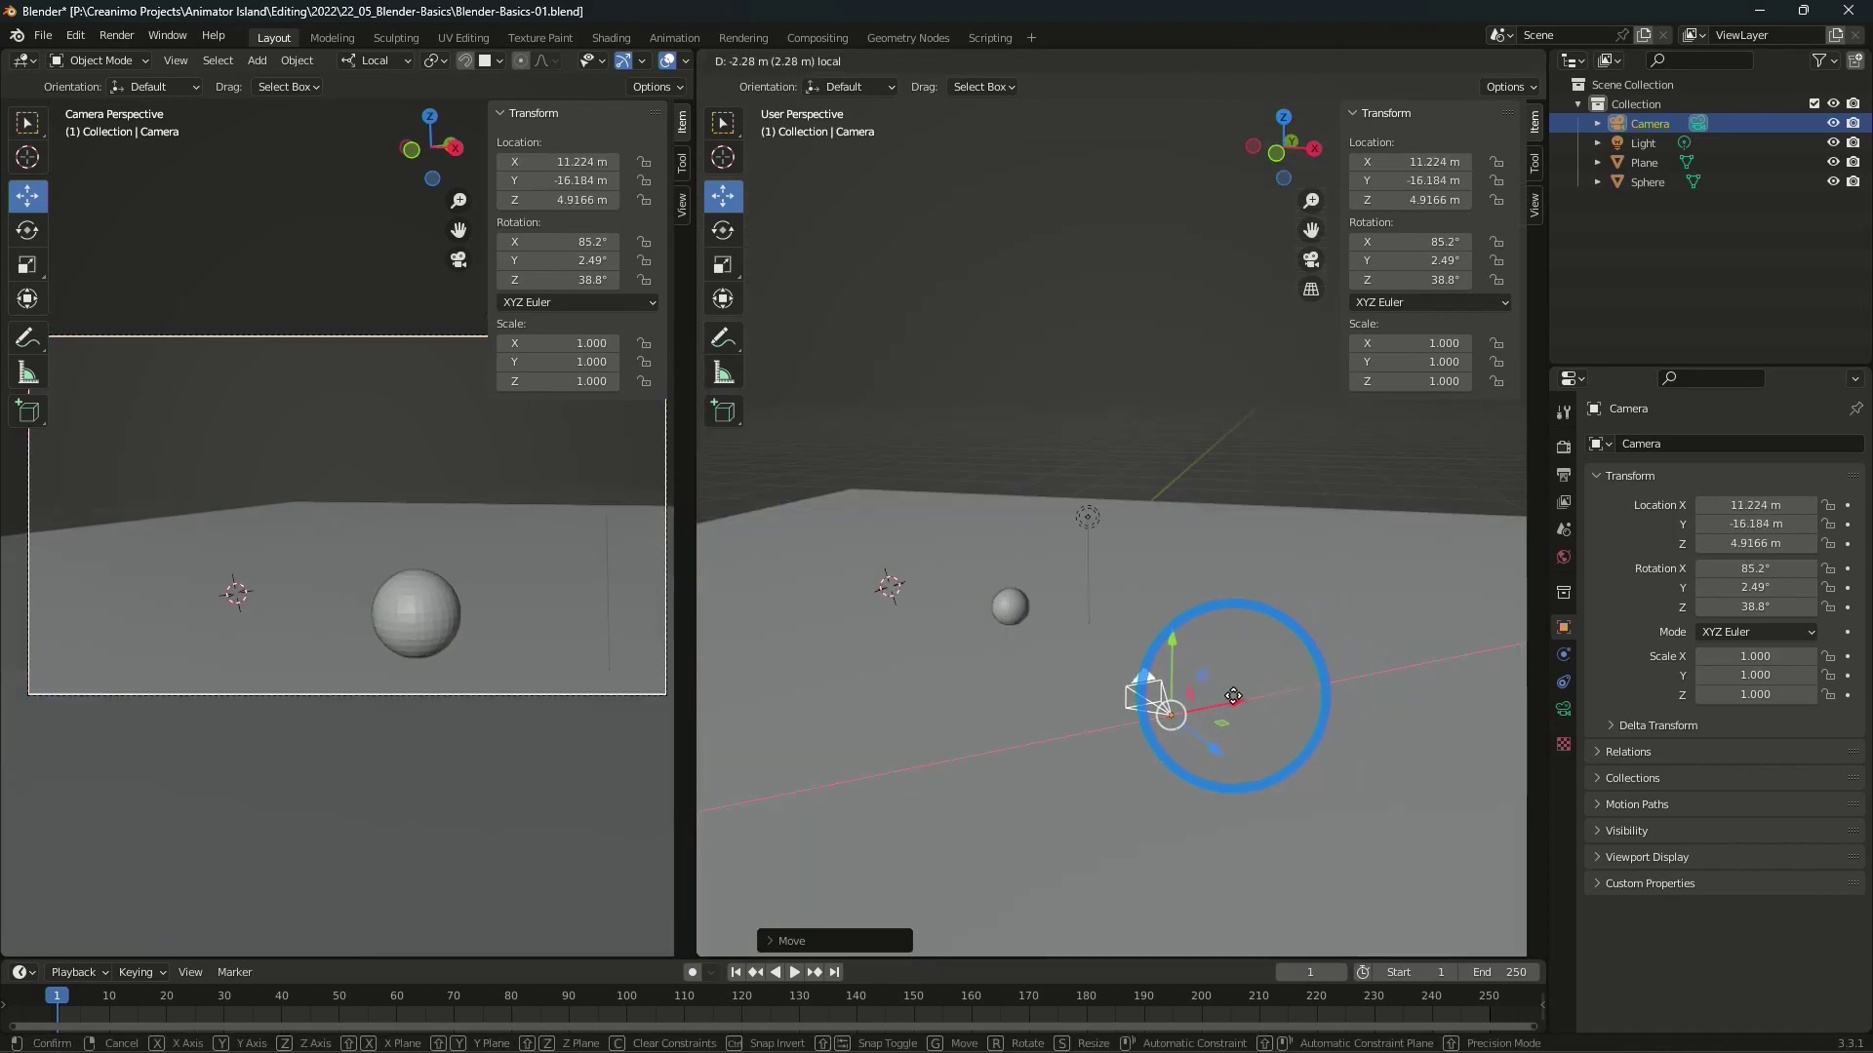
mouse_move(1157, 689)
left_mouse_down()
mouse_move(1371, 674)
mouse_move(1455, 776)
left_mouse_up()
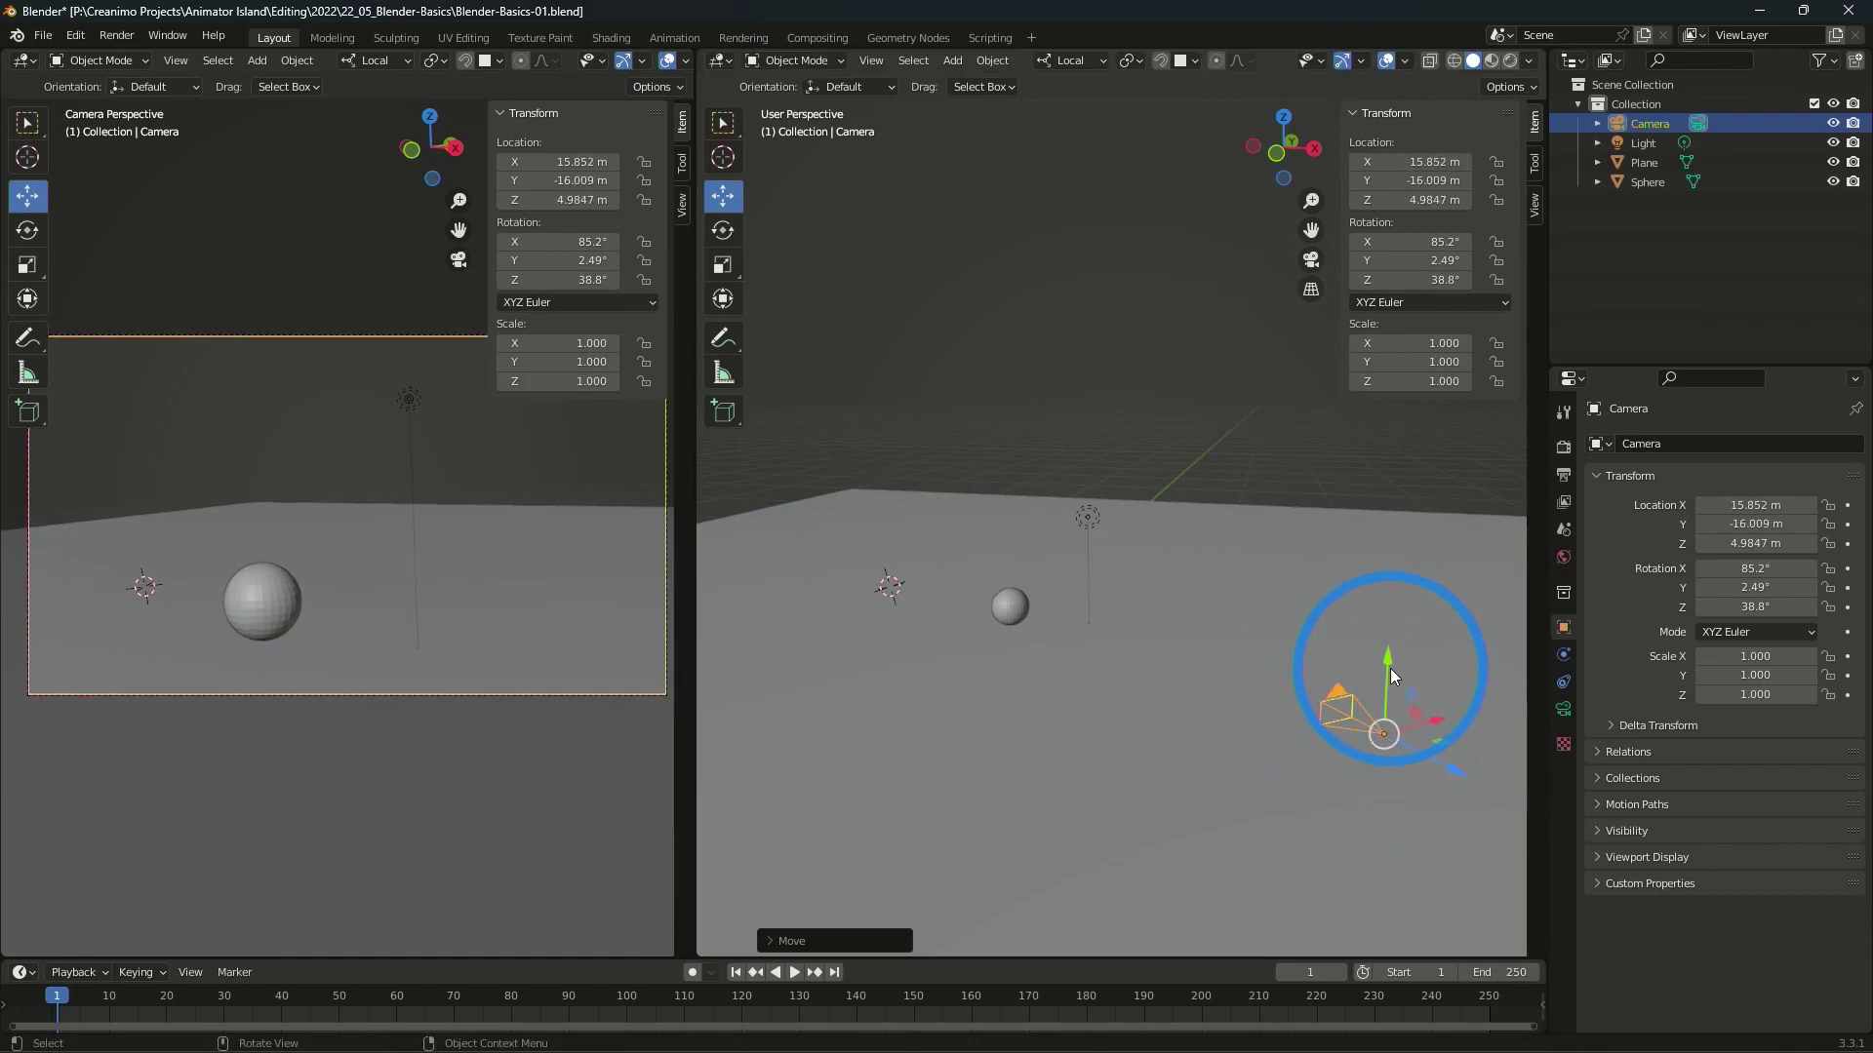
left_click_drag(1387, 664, 1390, 648)
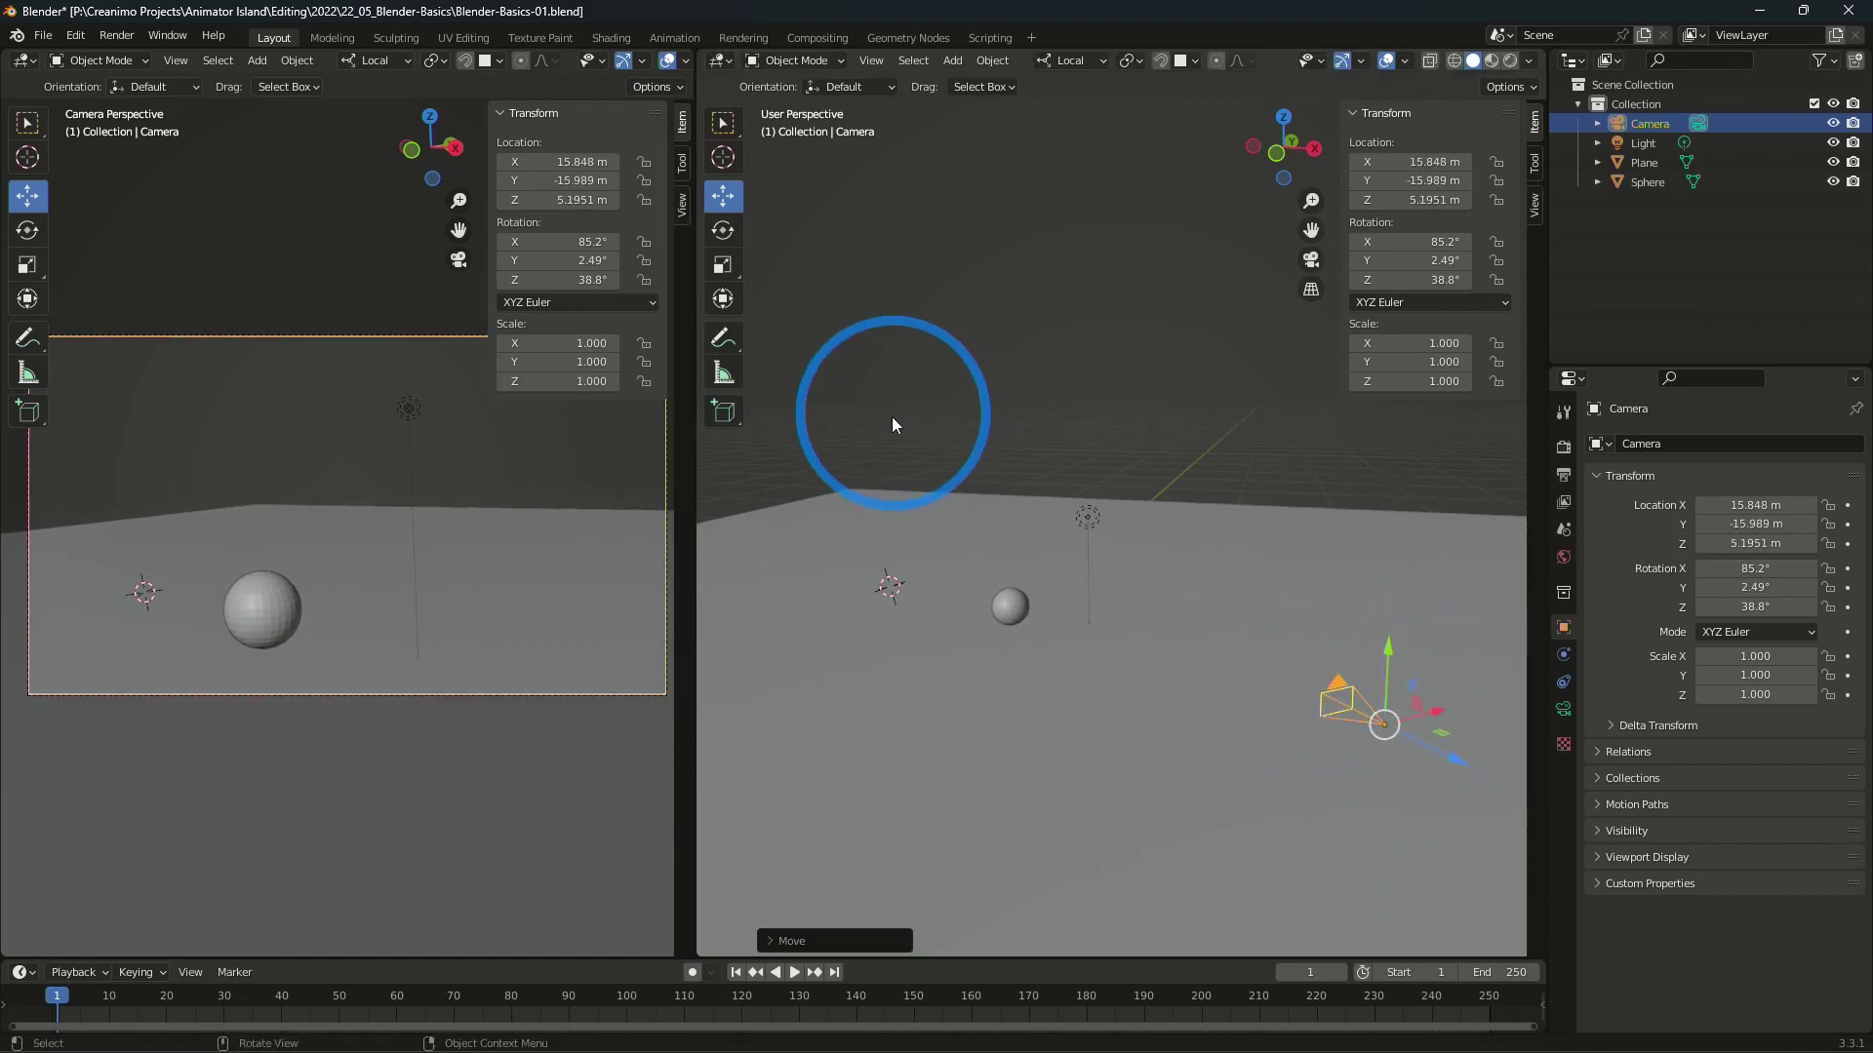
key("r")
left_click_drag(1210, 630, 1224, 635)
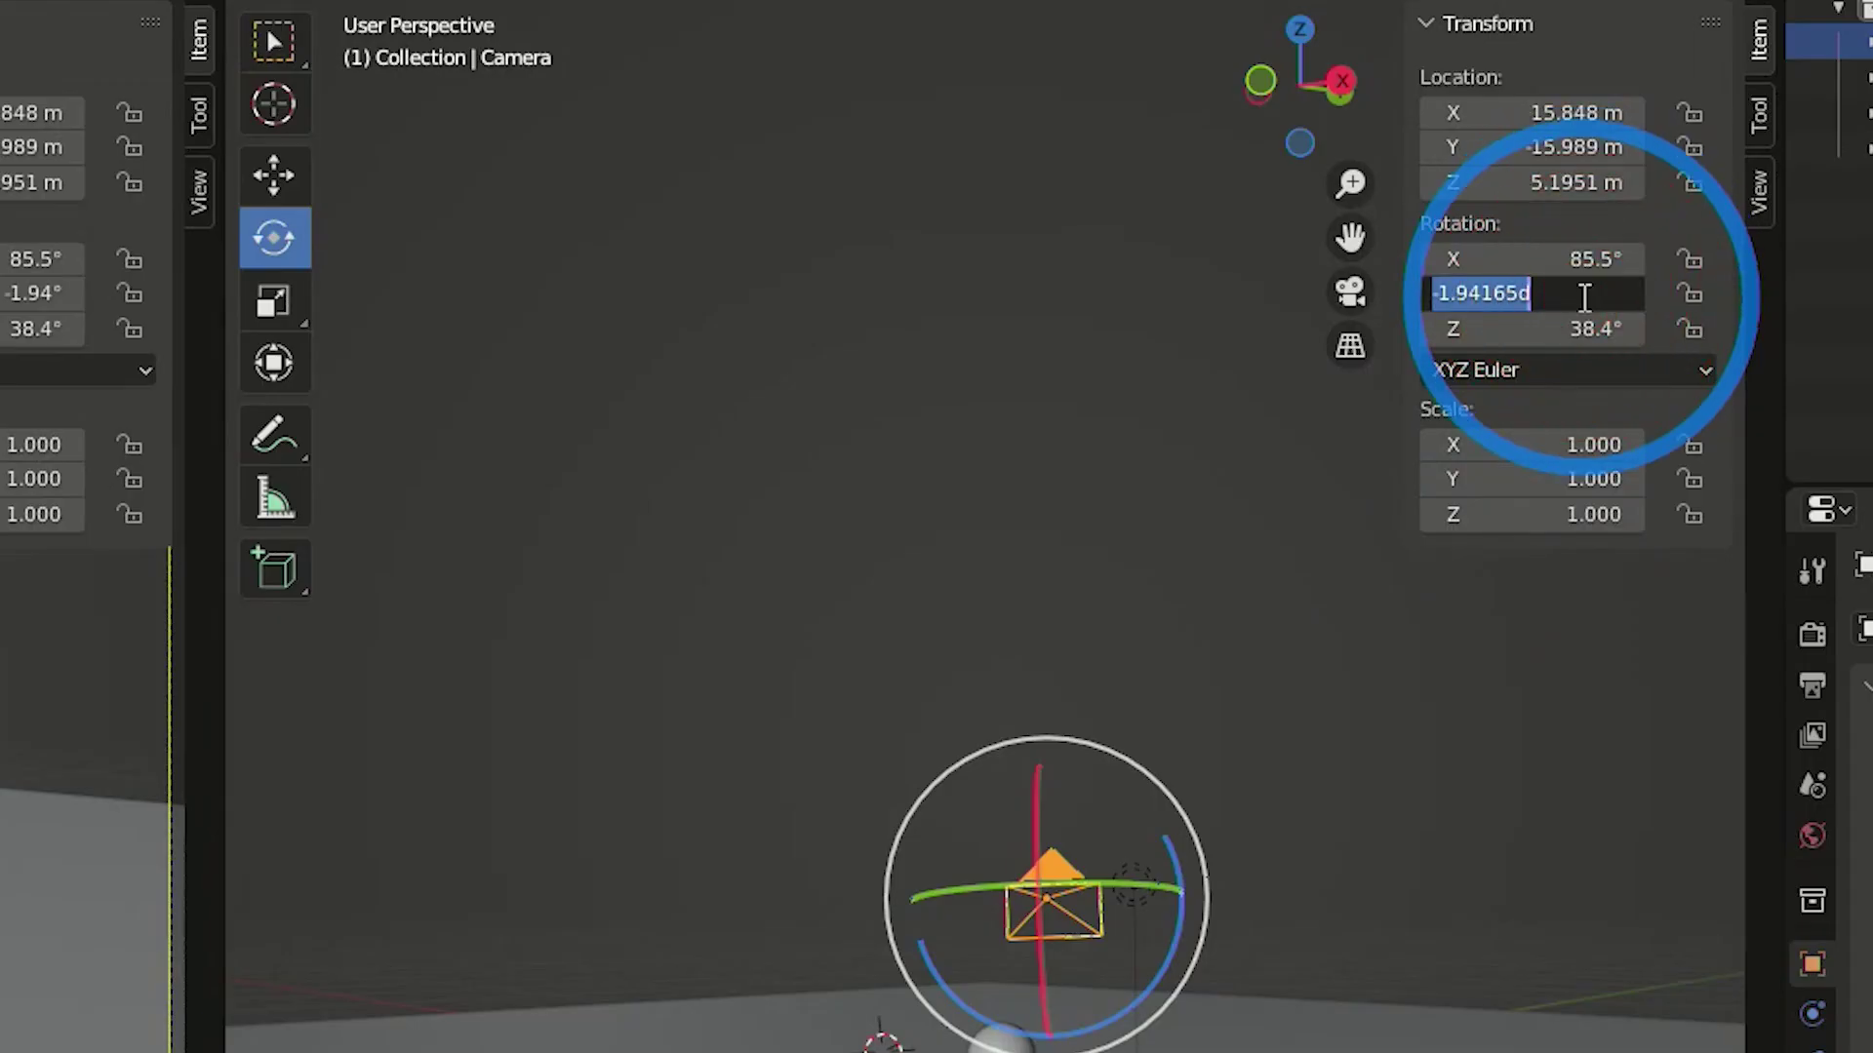
type("0")
- Zero the camera's Y rotation, leaving it at 85.5°, 0°, 38.4°
key("Return")
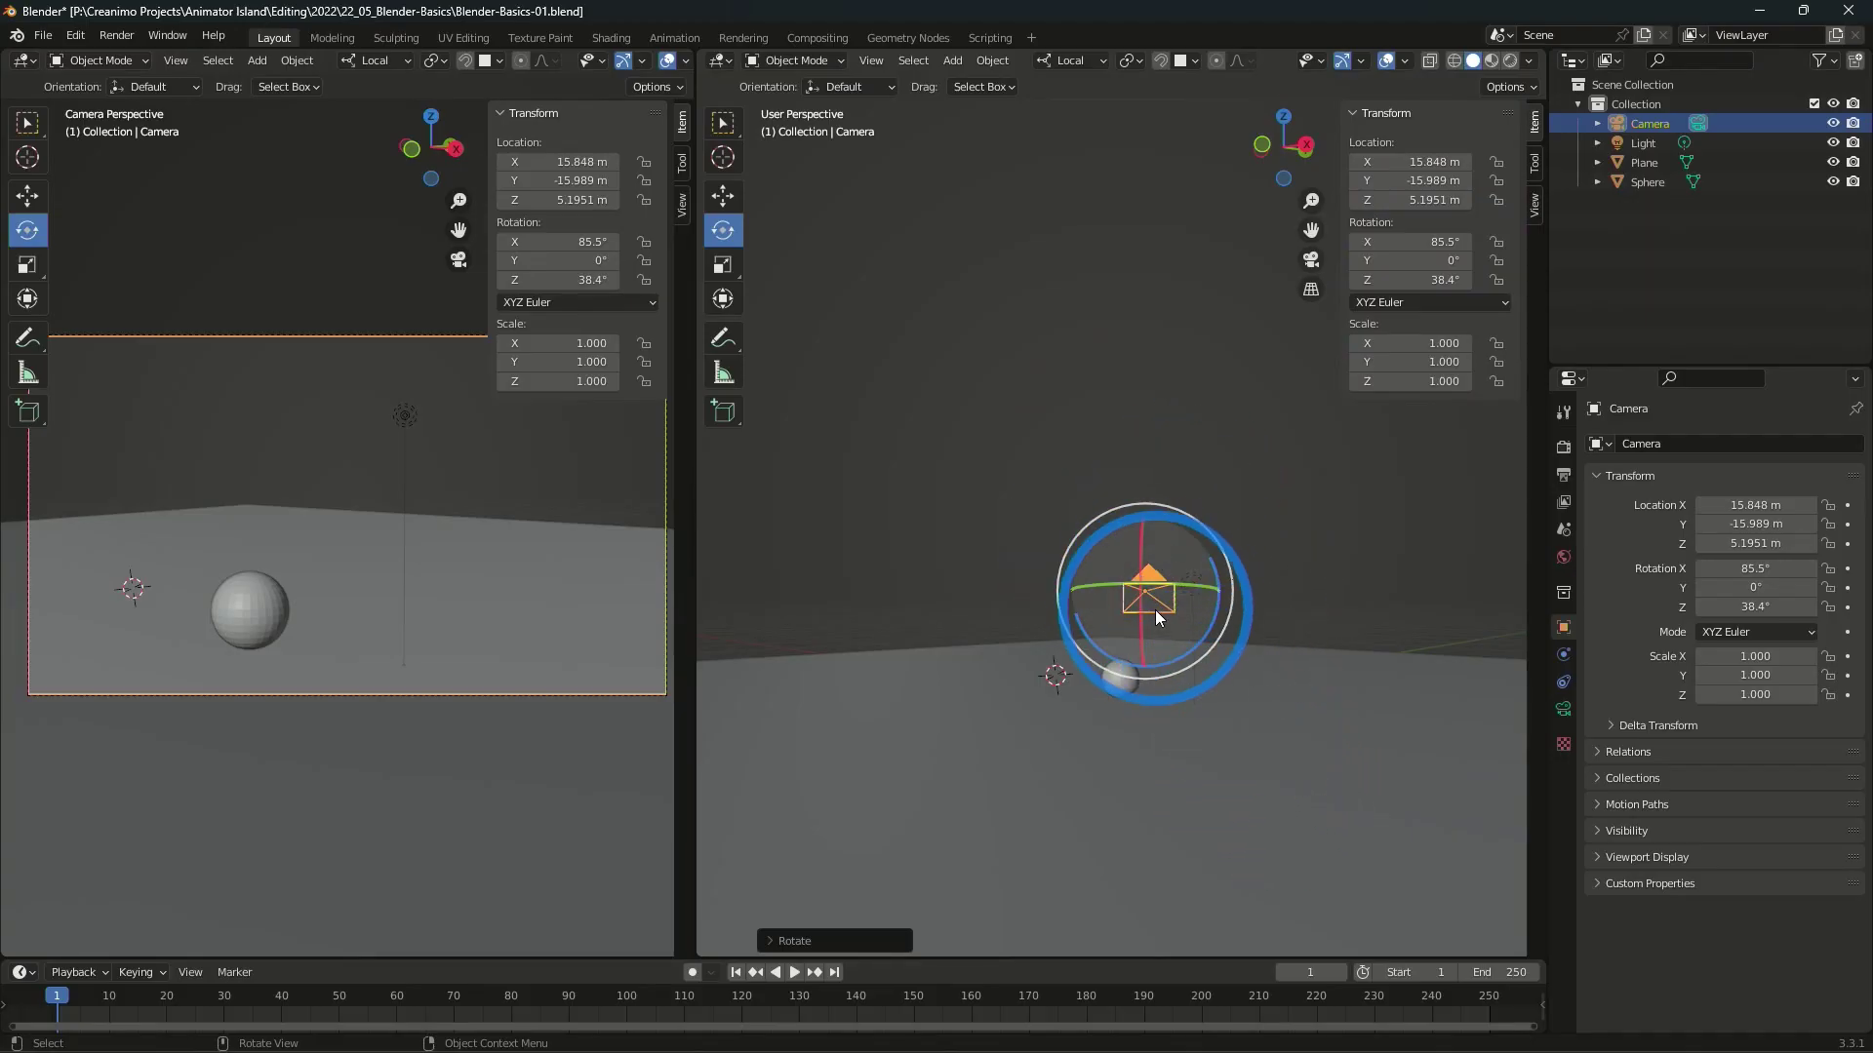
mouse_move(1154, 610)
middle_mouse_down()
mouse_move(967, 653)
mouse_move(948, 682)
mouse_move(980, 655)
mouse_move(836, 666)
mouse_move(884, 562)
middle_mouse_up()
left_click(723, 195)
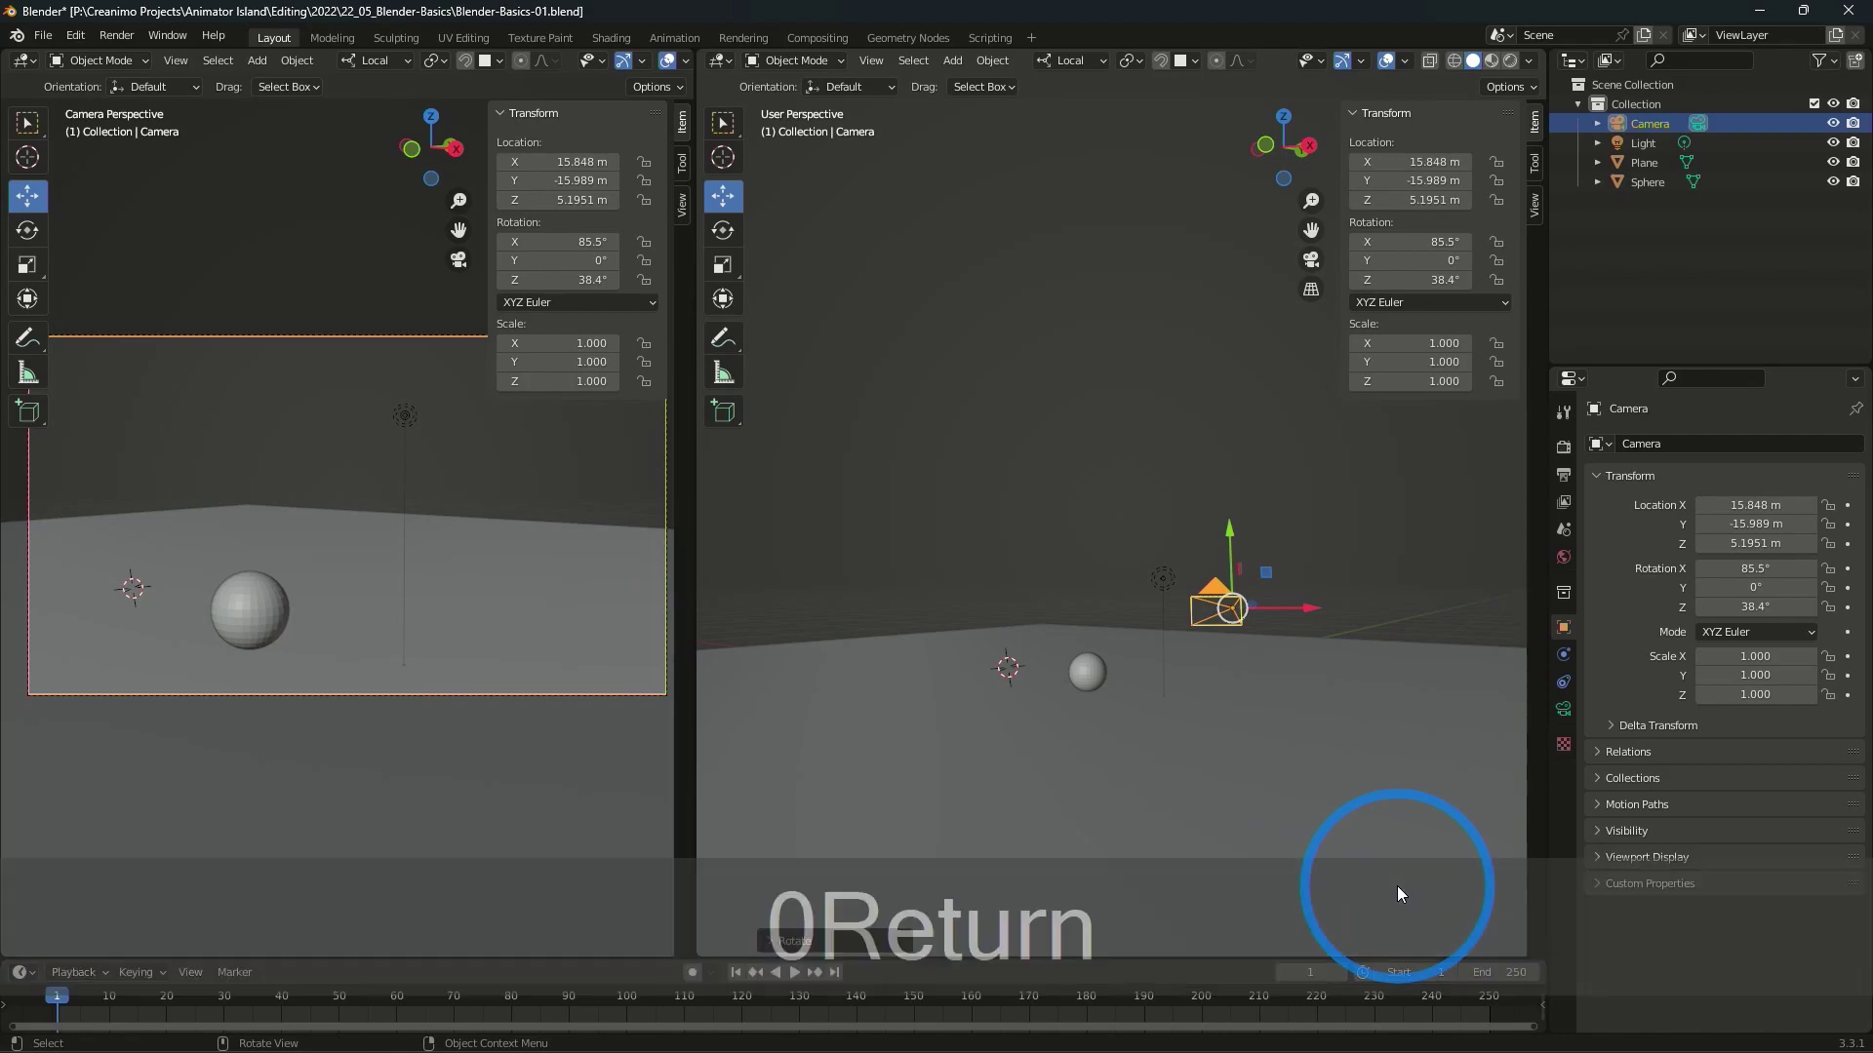
- Check the front, right, top and bottom views, ending in Front Orthographic
key("KP_1")
key("KP_3")
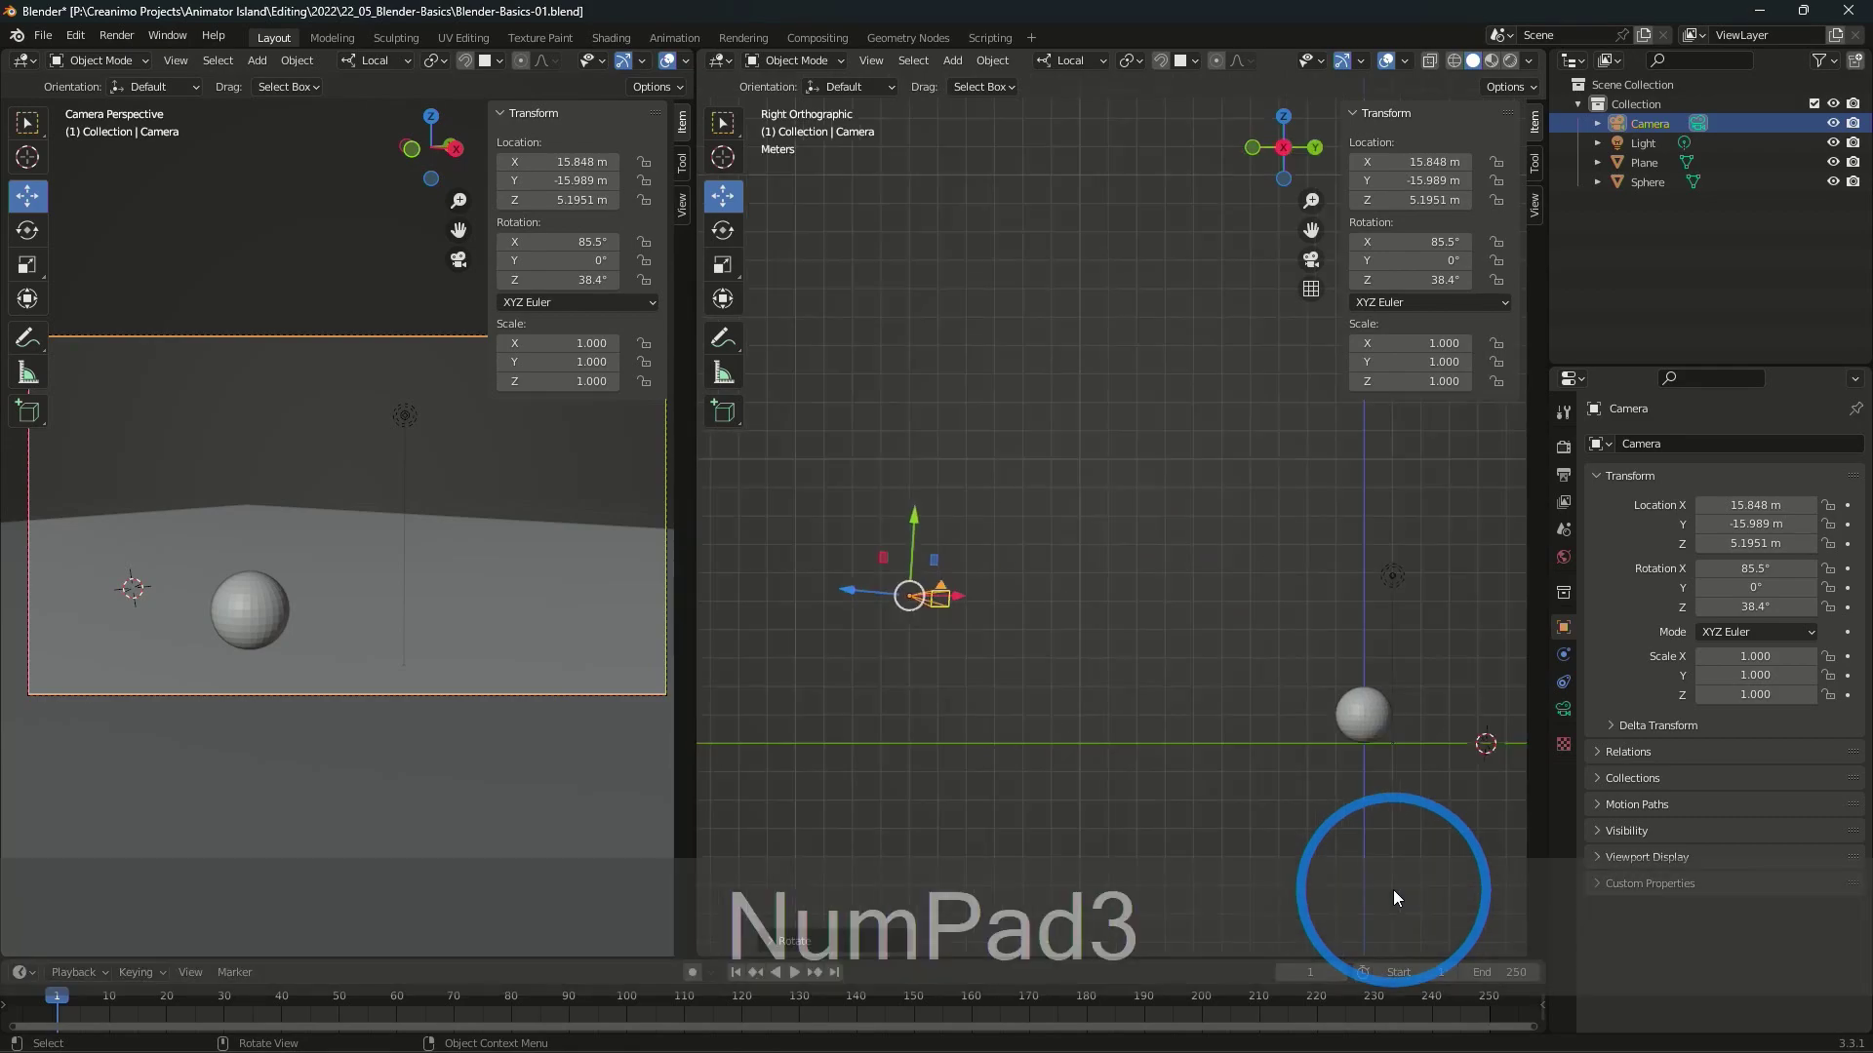
key("KP_7")
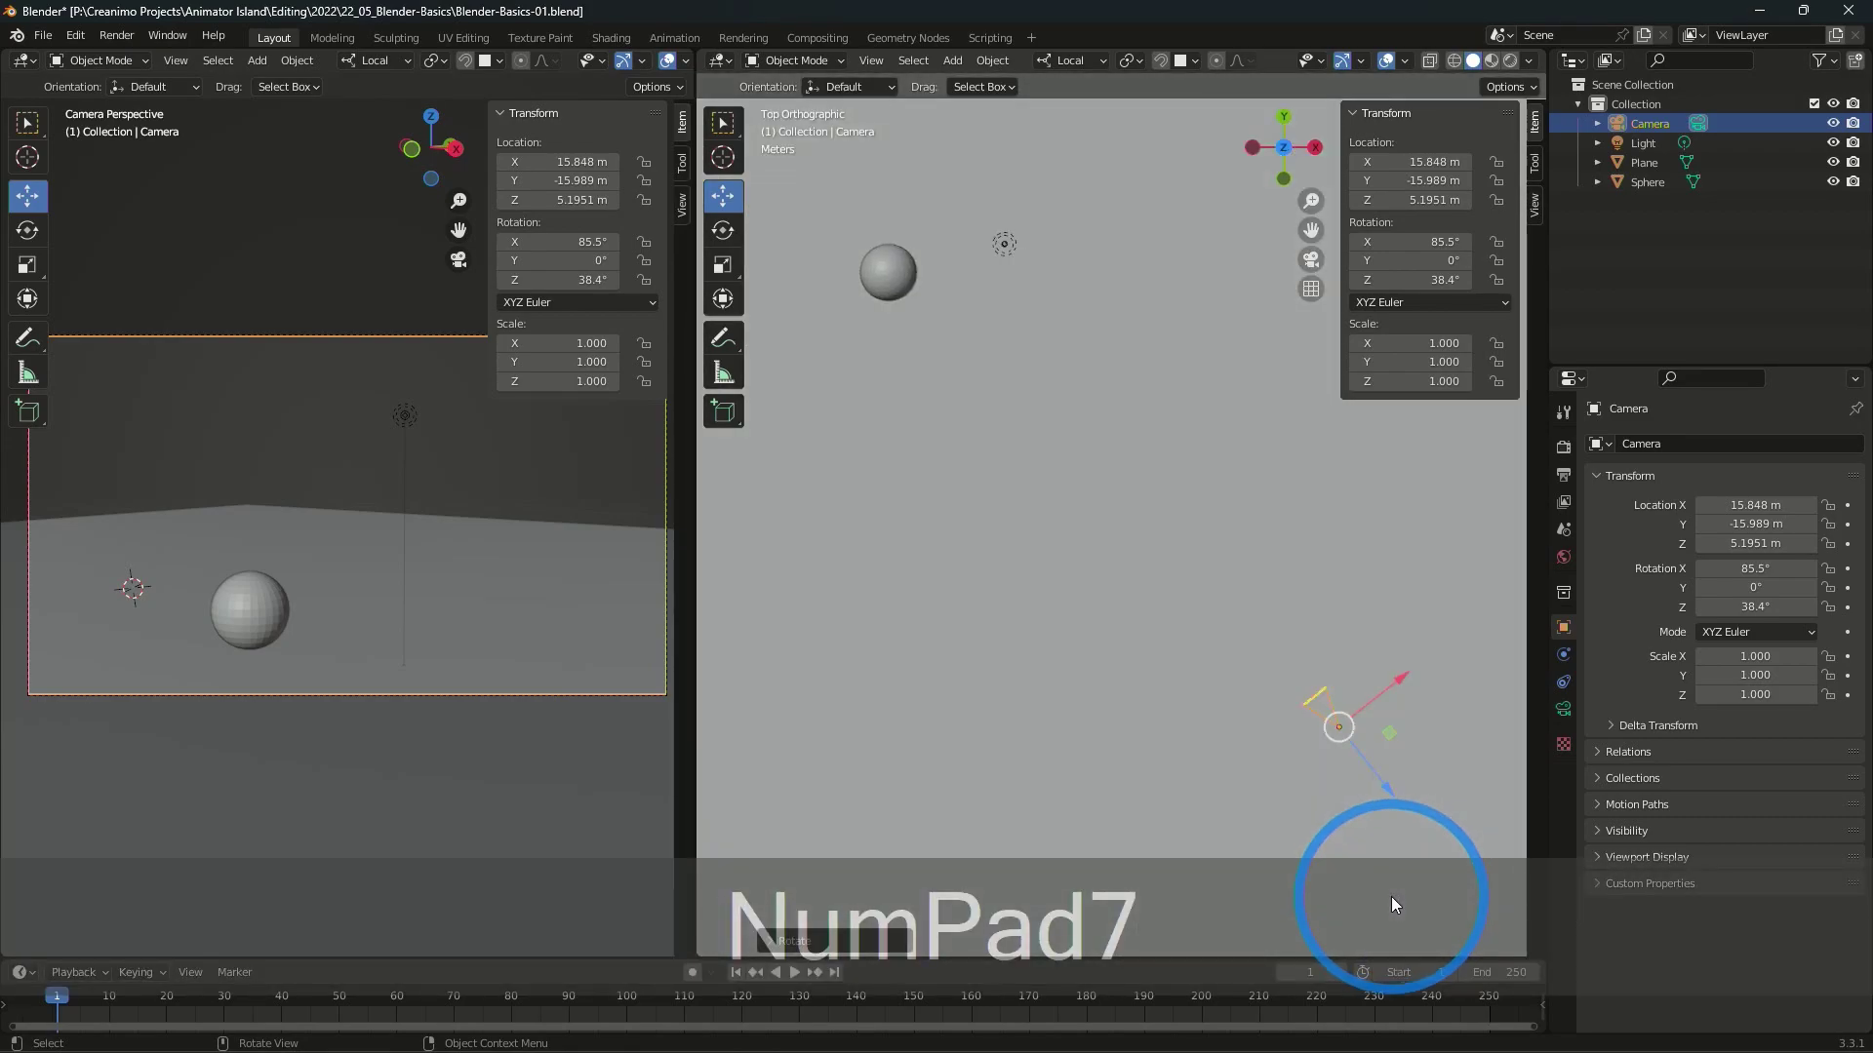
key("KP_9")
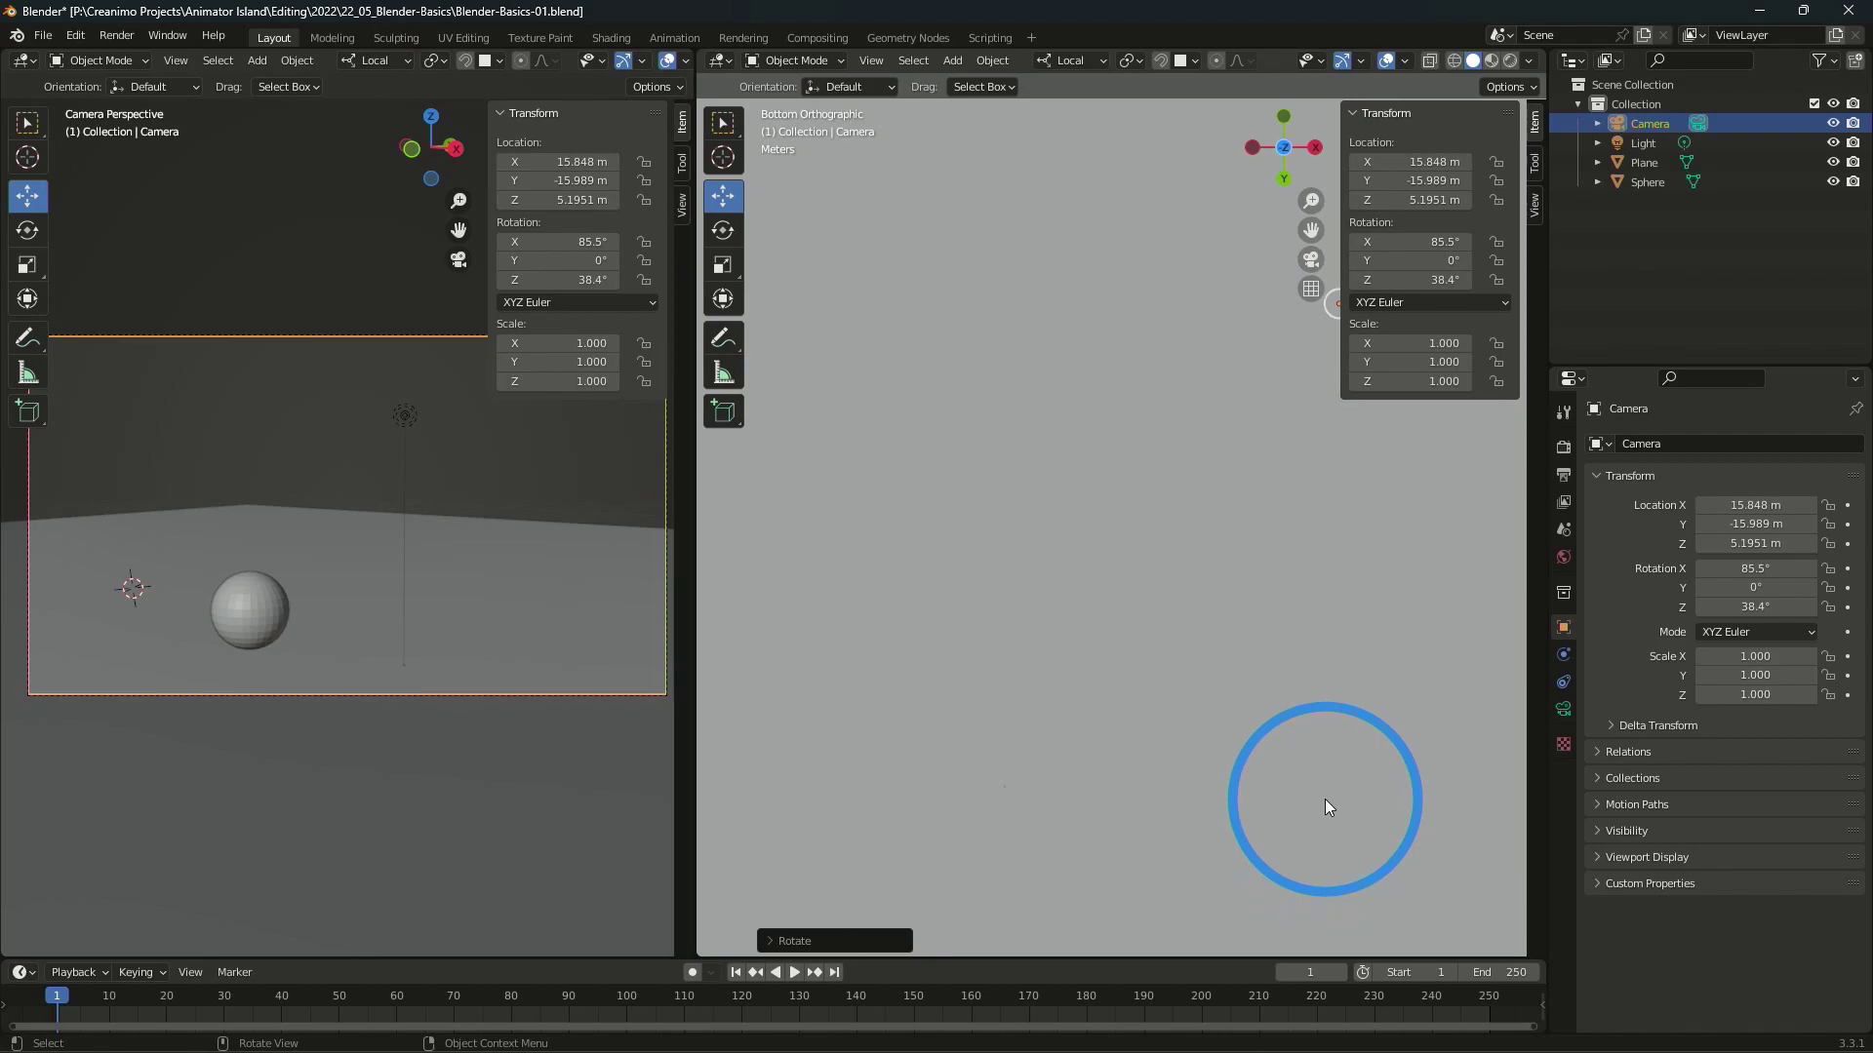
key("KP_1")
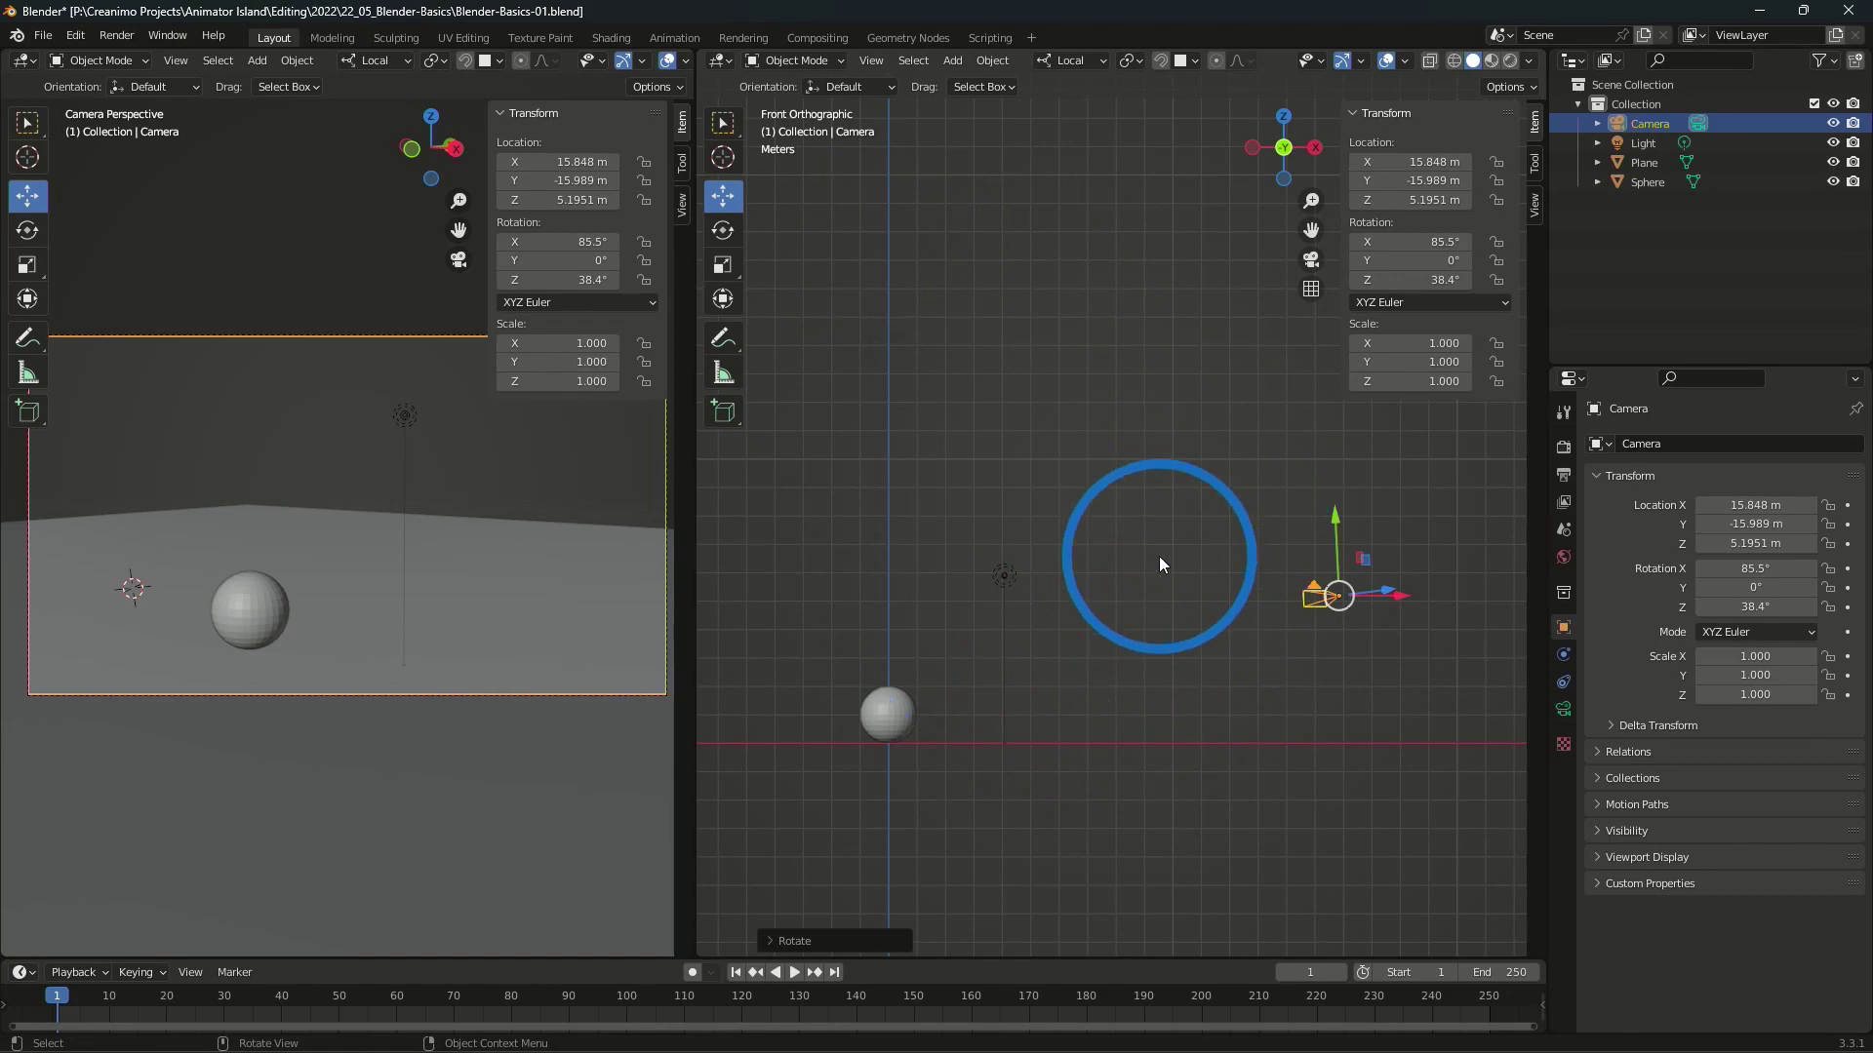
- Set the transform orientation back to Global
left_click(1159, 556)
left_click(1072, 60)
left_click(1036, 122)
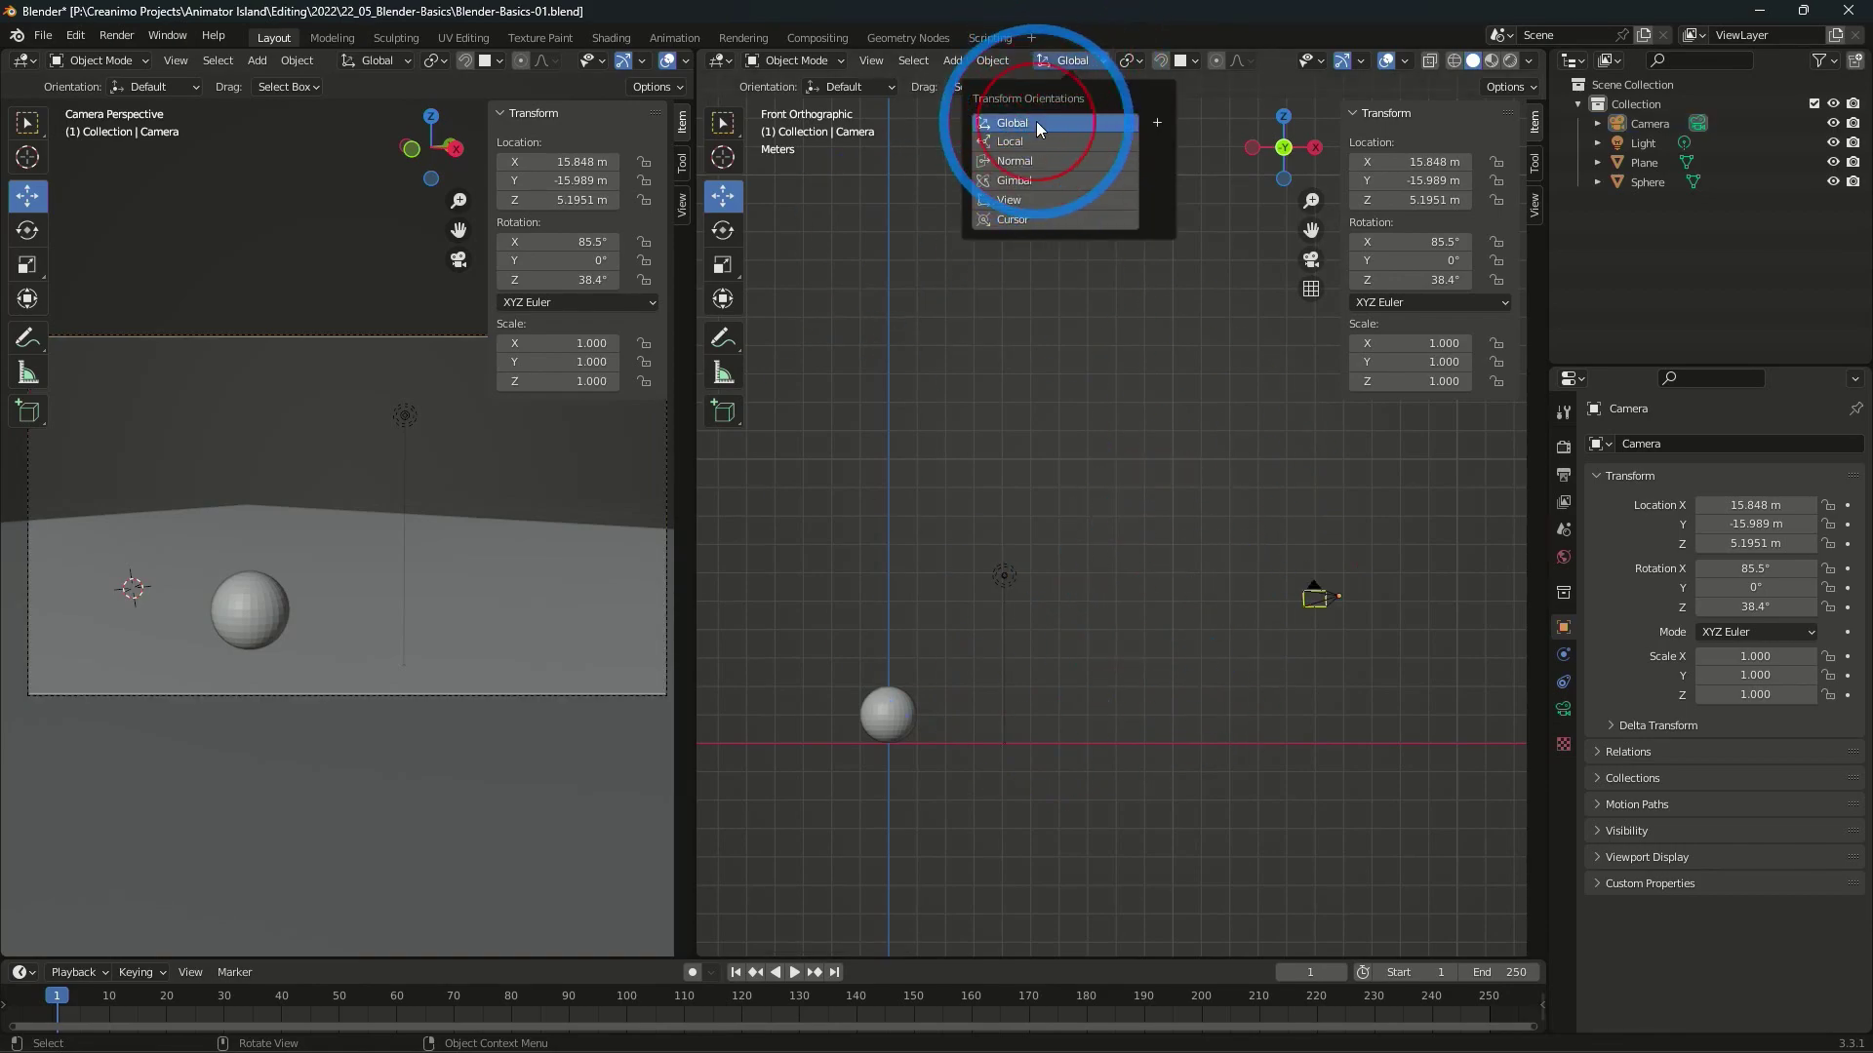
- Slide the camera along X and Y to about (0.41, −16.74, 5.20) m
left_click(1325, 596)
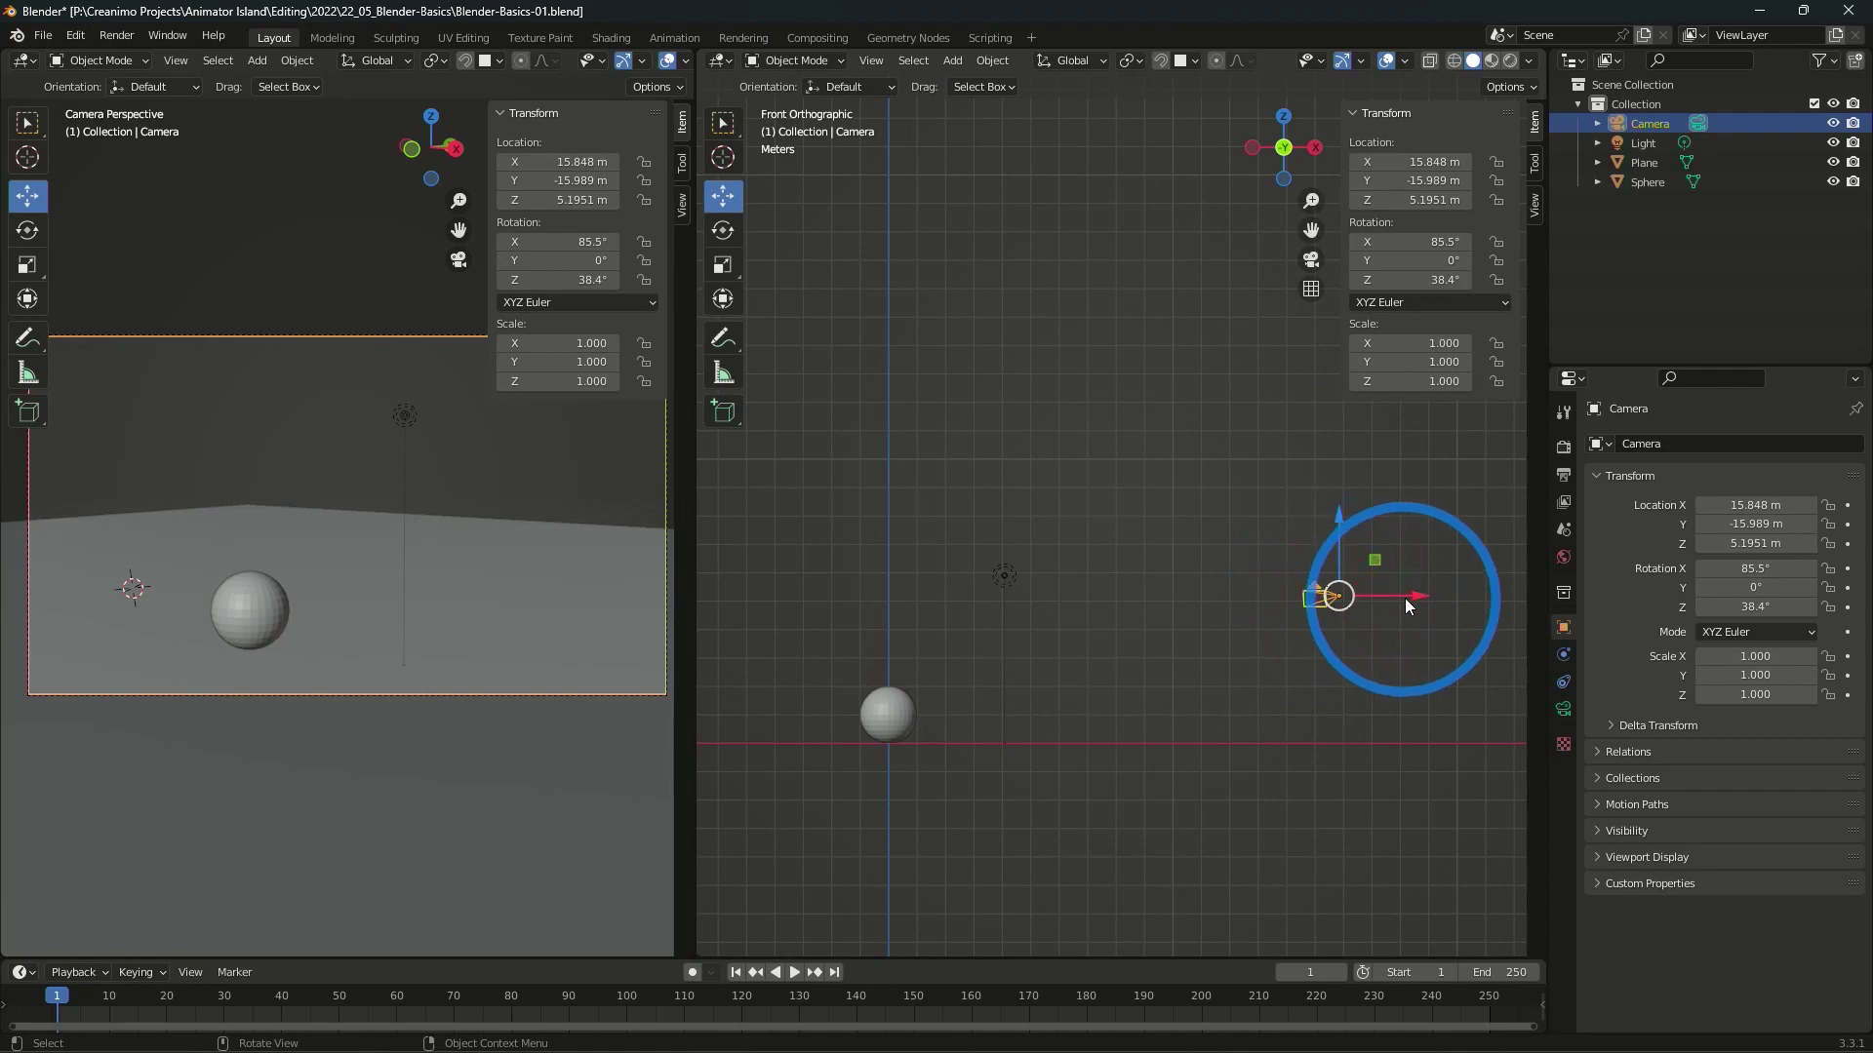
left_click_drag(1409, 599, 966, 593)
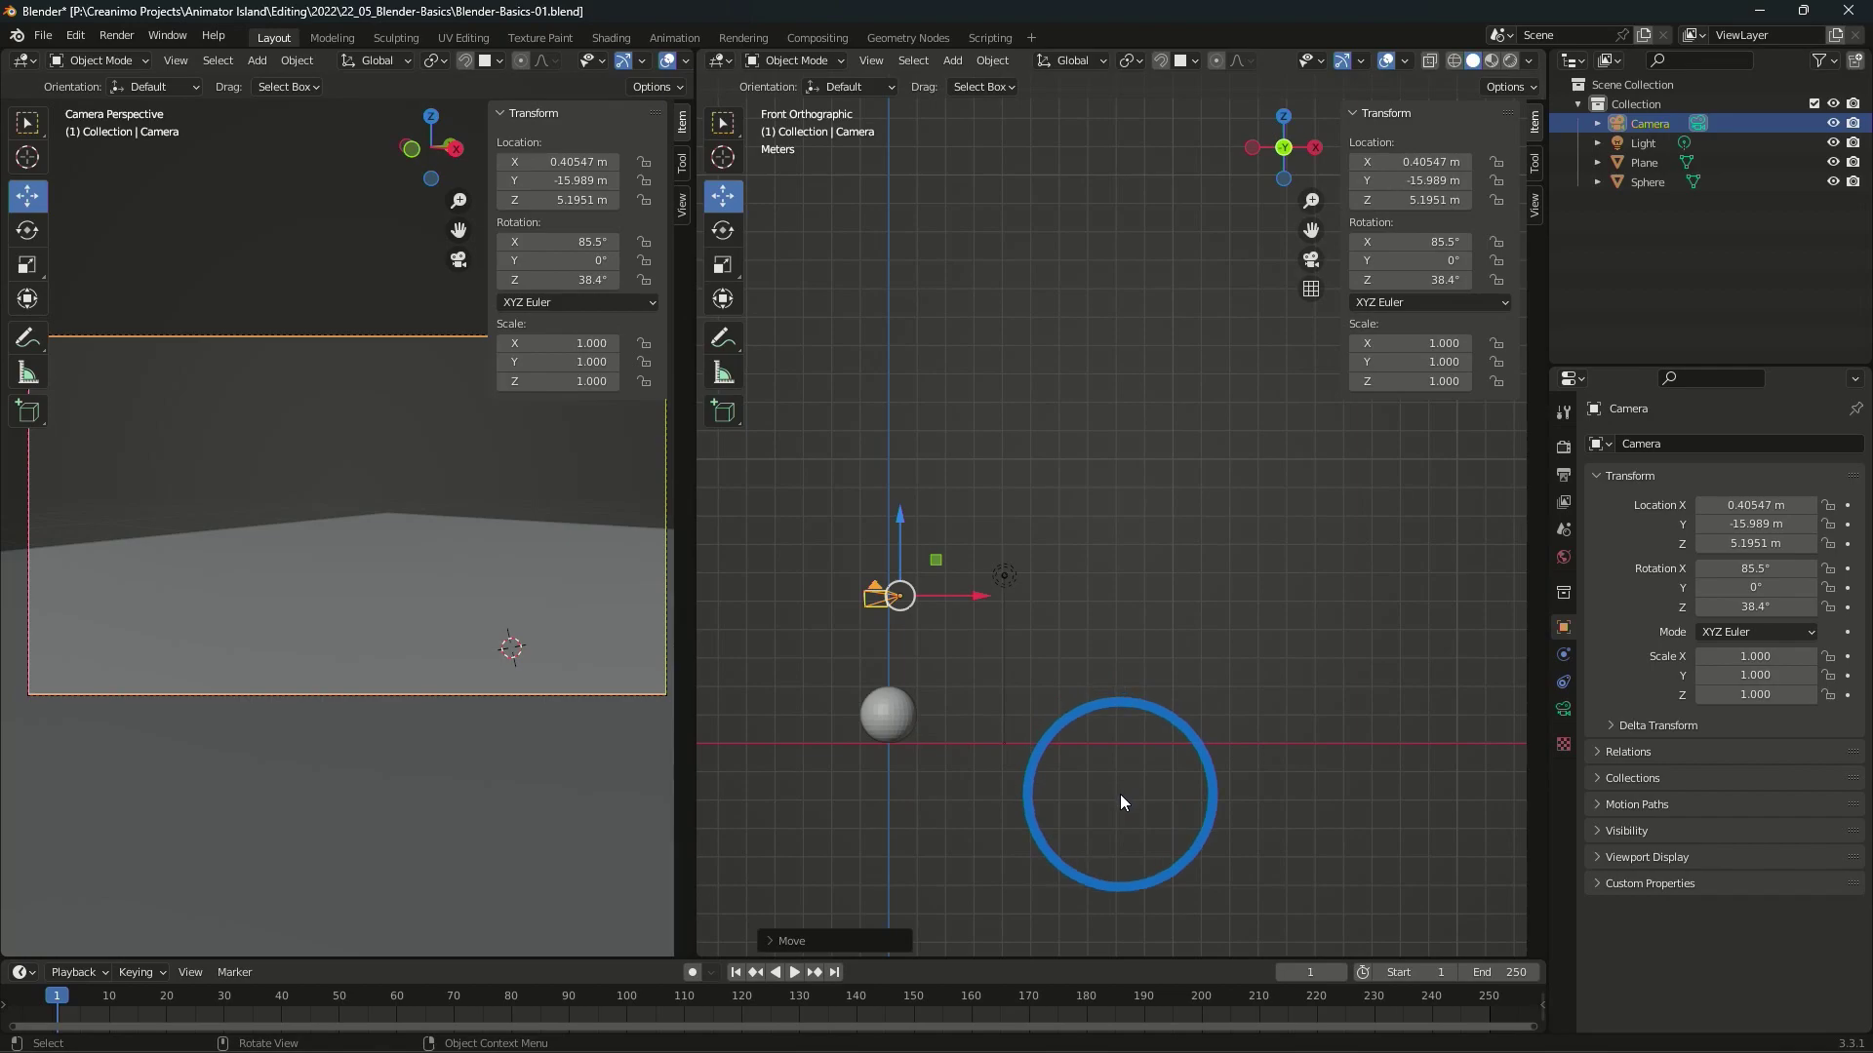
key("KP_3")
left_click_drag(981, 595, 965, 599)
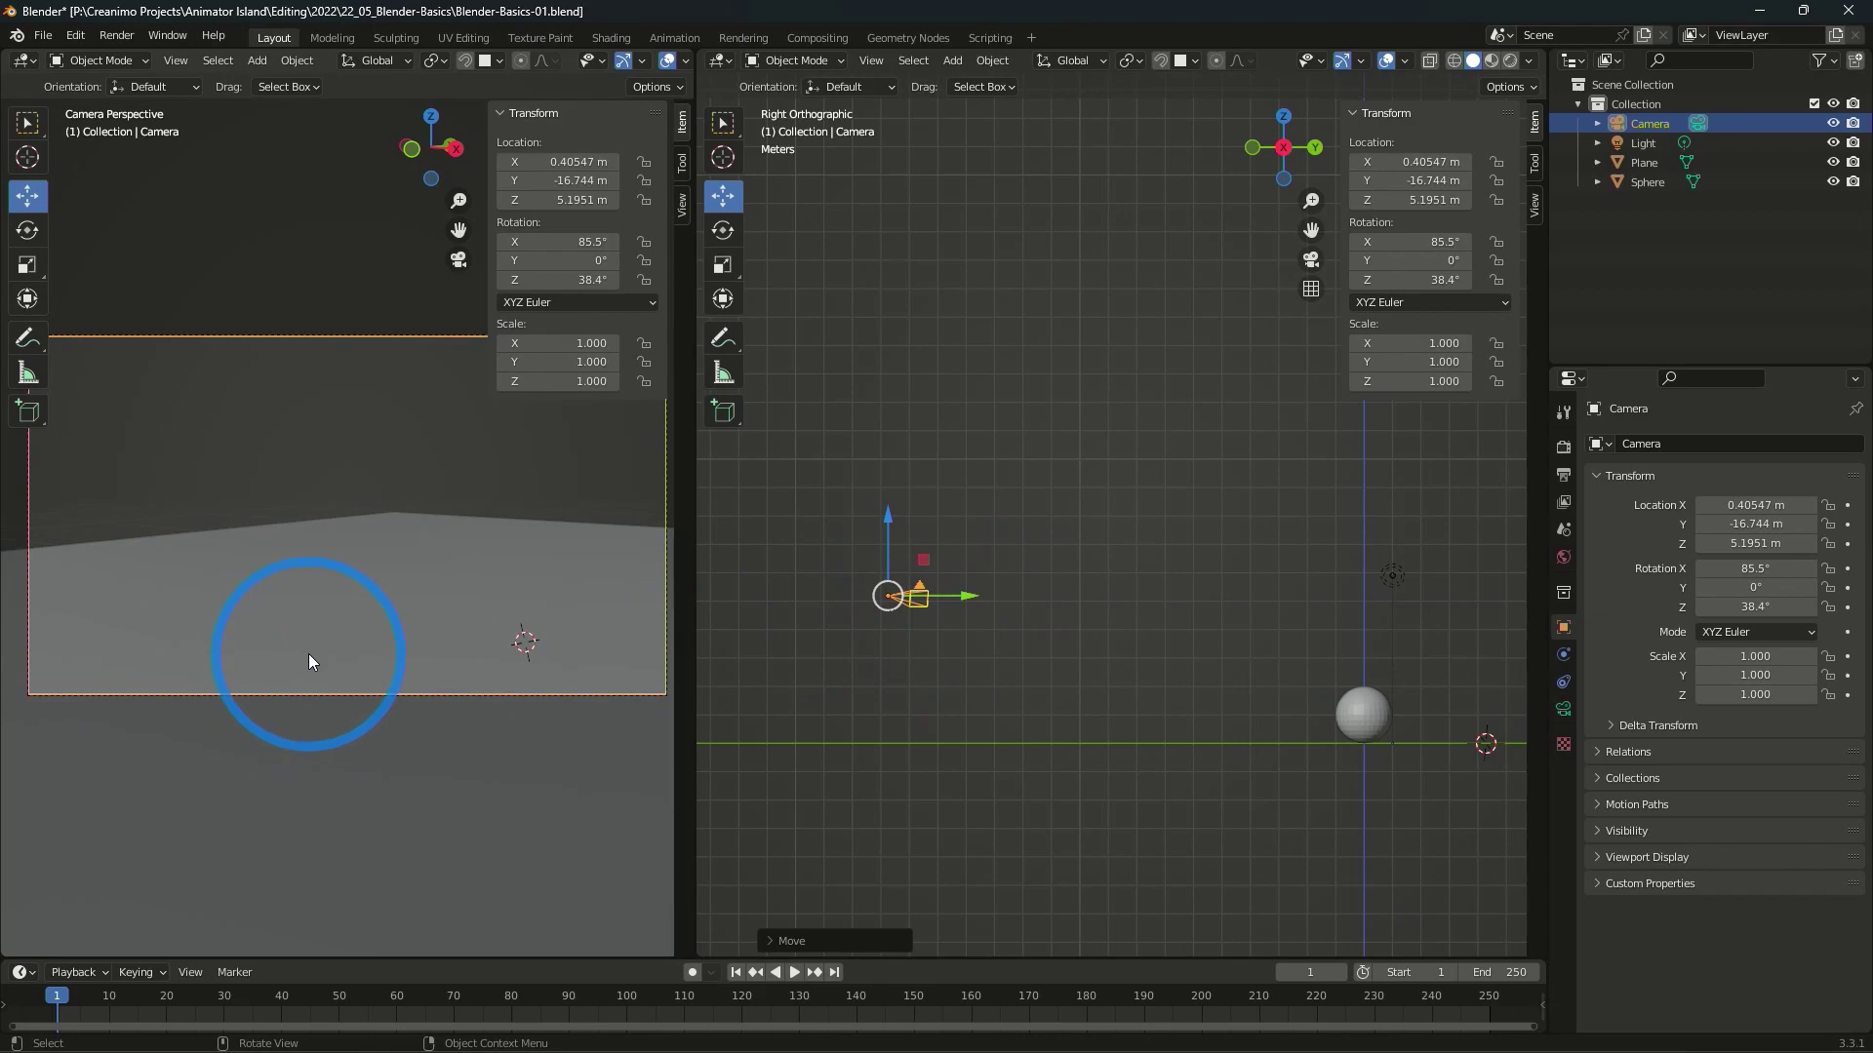
scroll(310, 655, "down", 3)
scroll(309, 655, "up", 3)
scroll(309, 654, "down", 3)
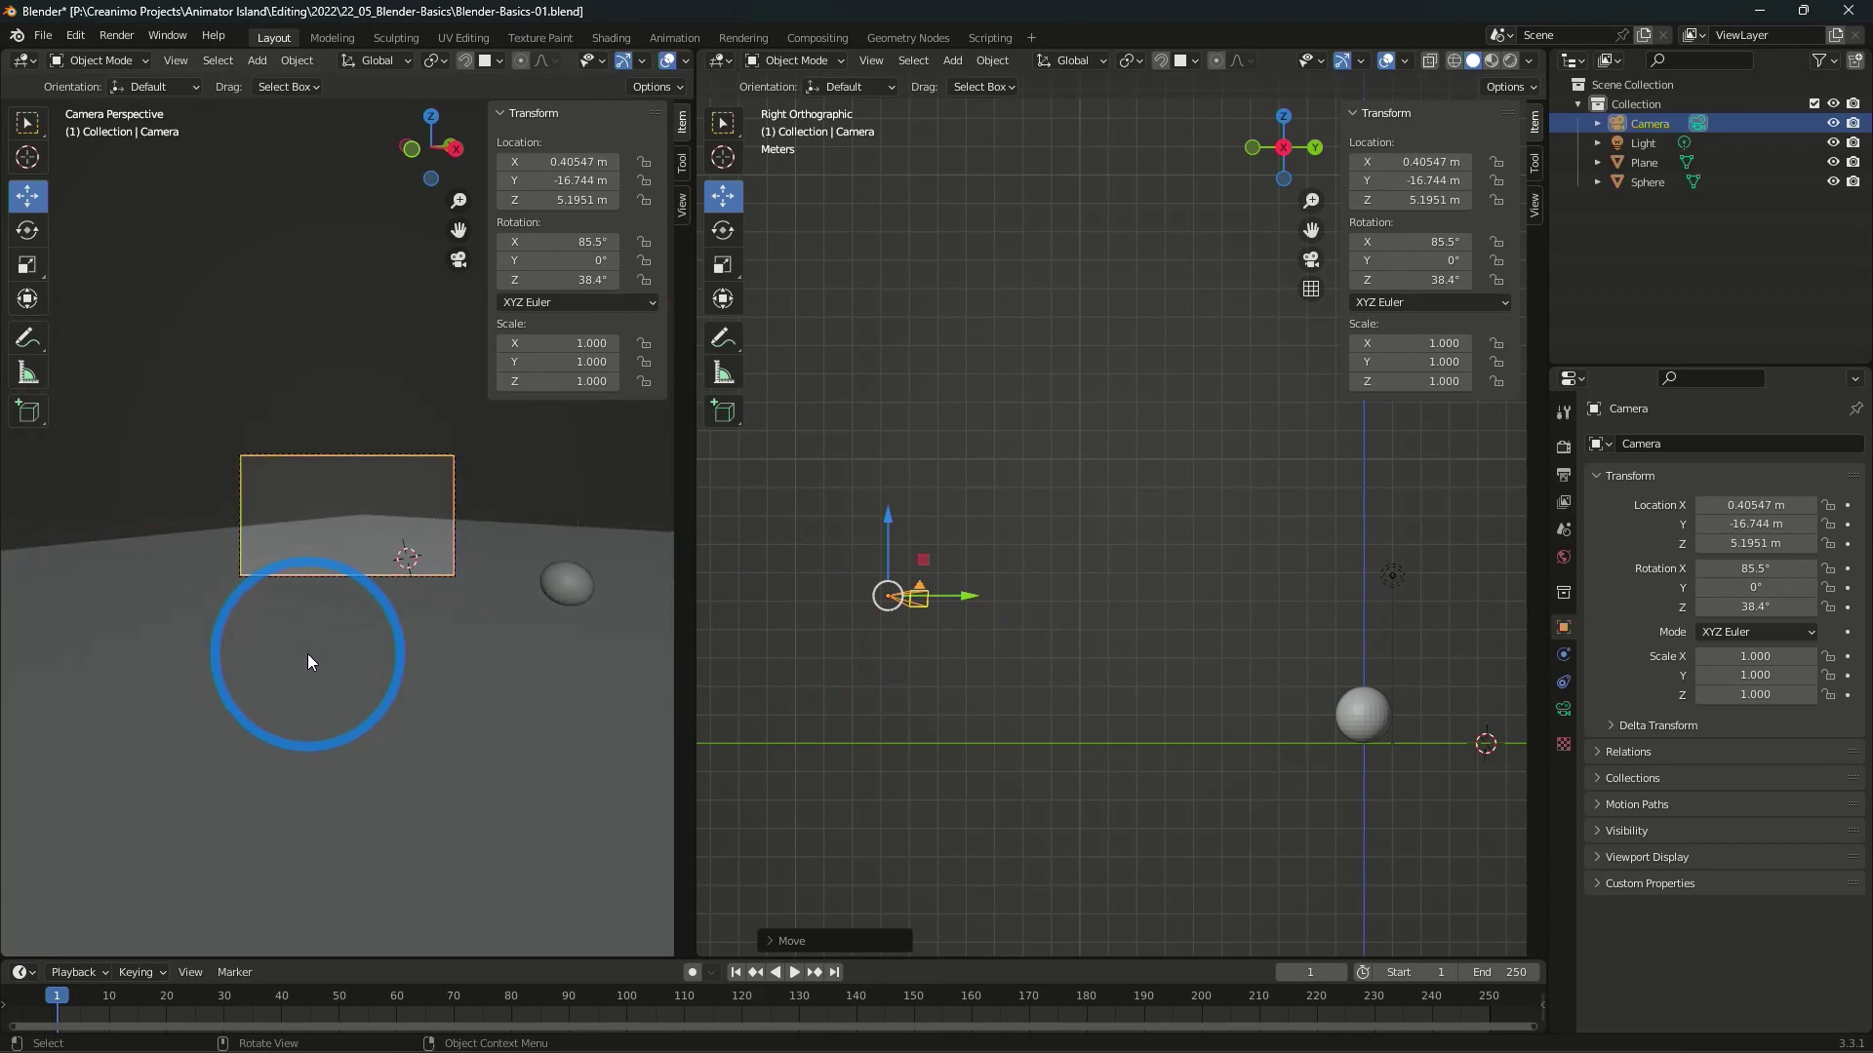
scroll(307, 655, "up", 3)
key("KP_7")
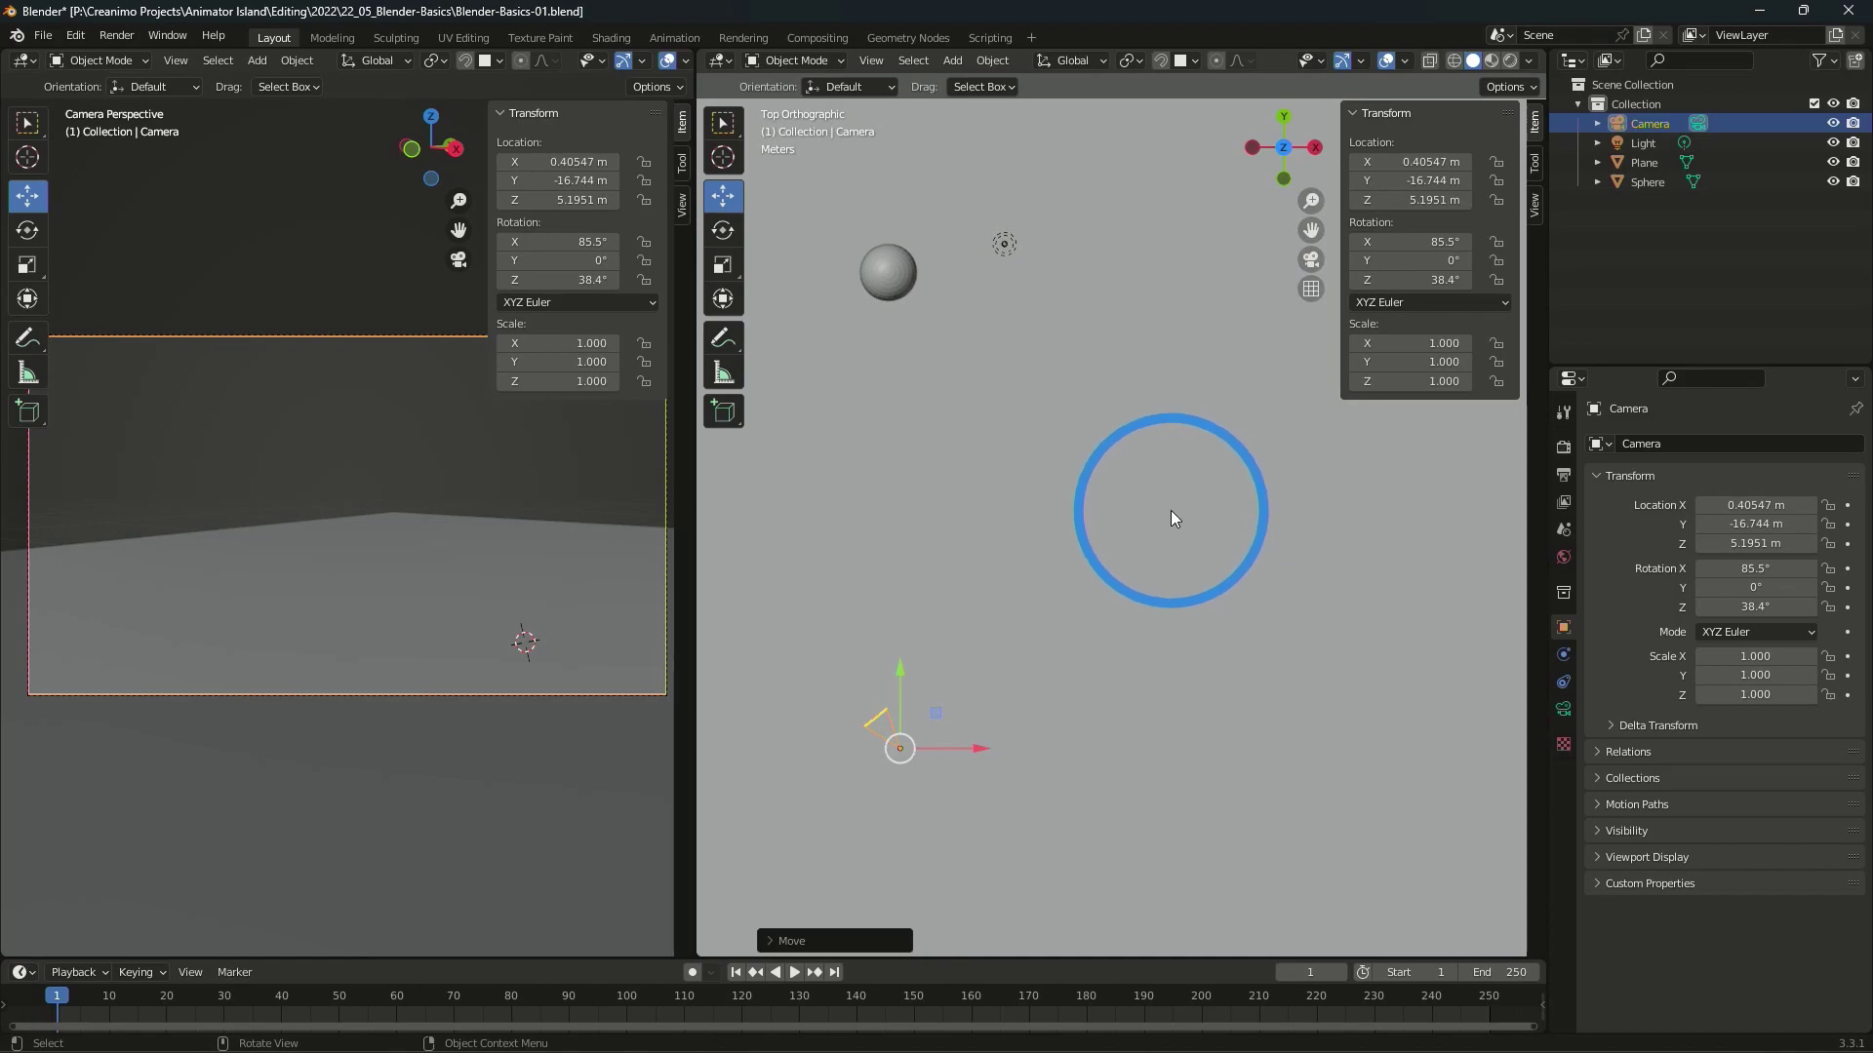
- Rotate the camera around Z to a -9.87° heading toward the sphere
left_click(724, 231)
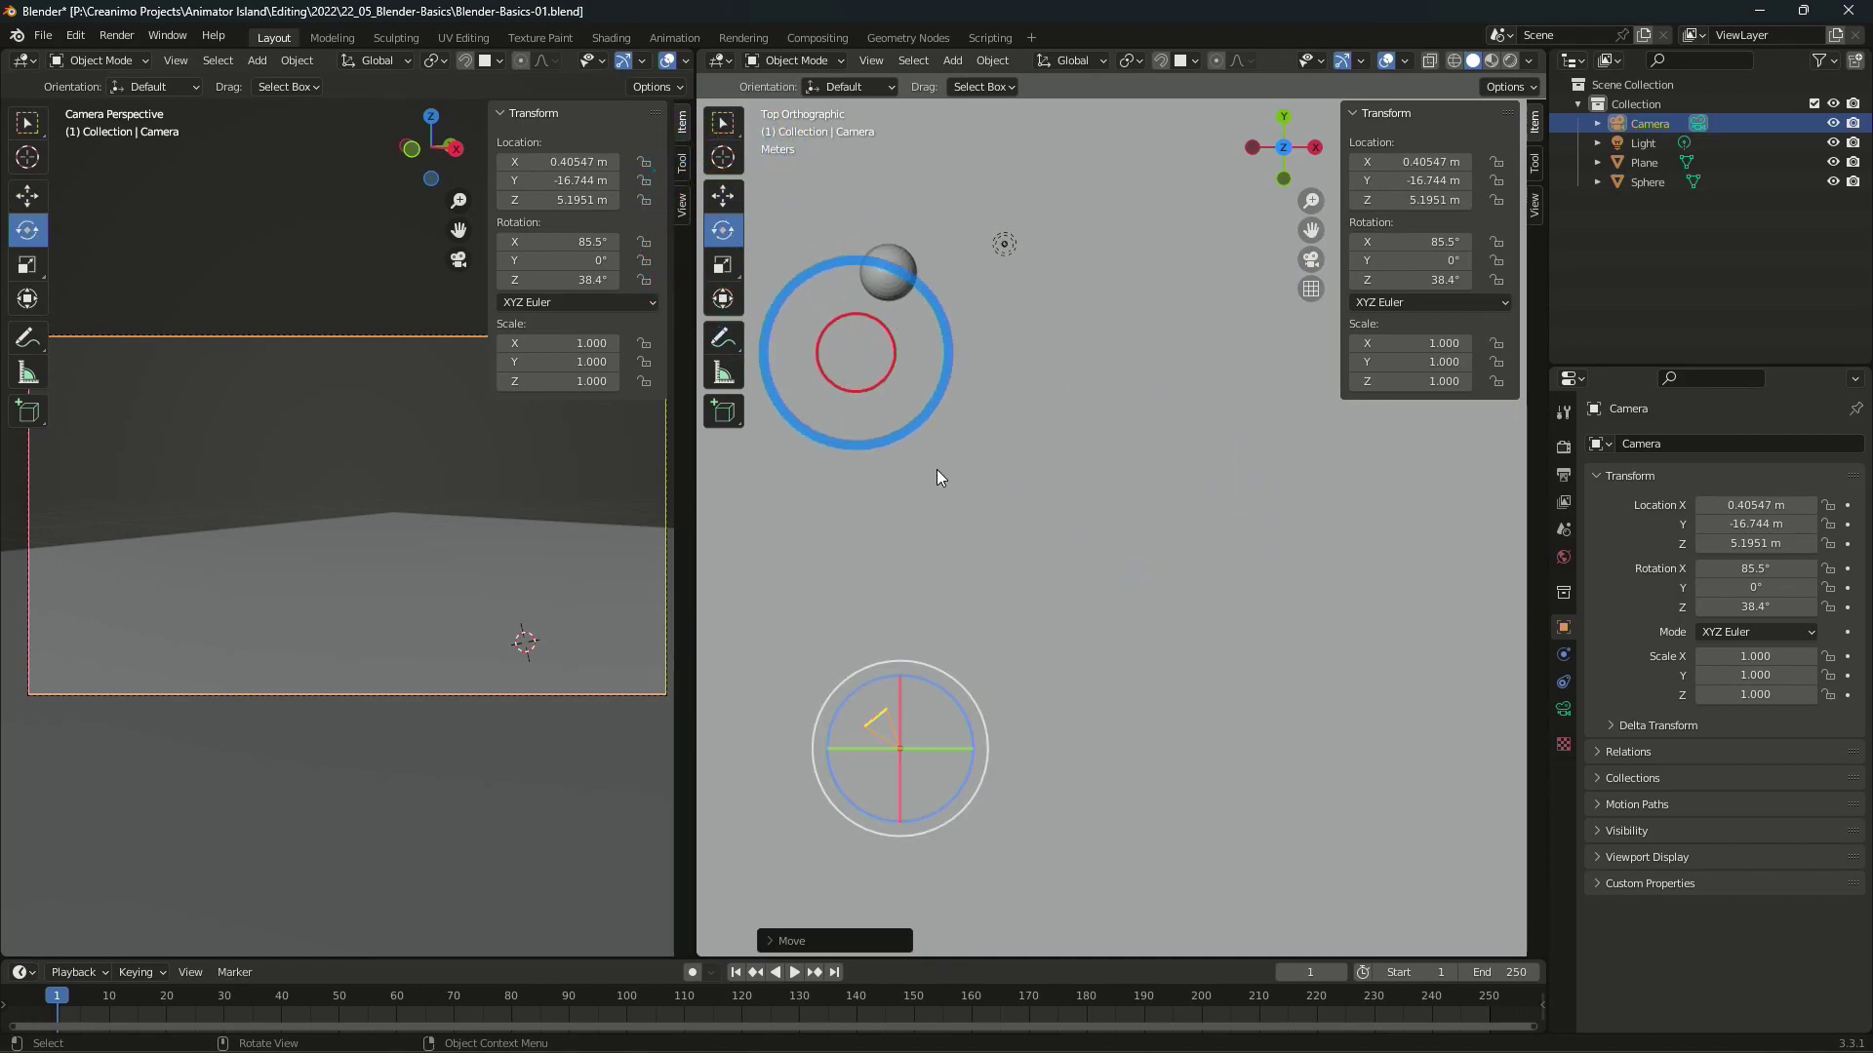
left_click_drag(943, 694, 1068, 749)
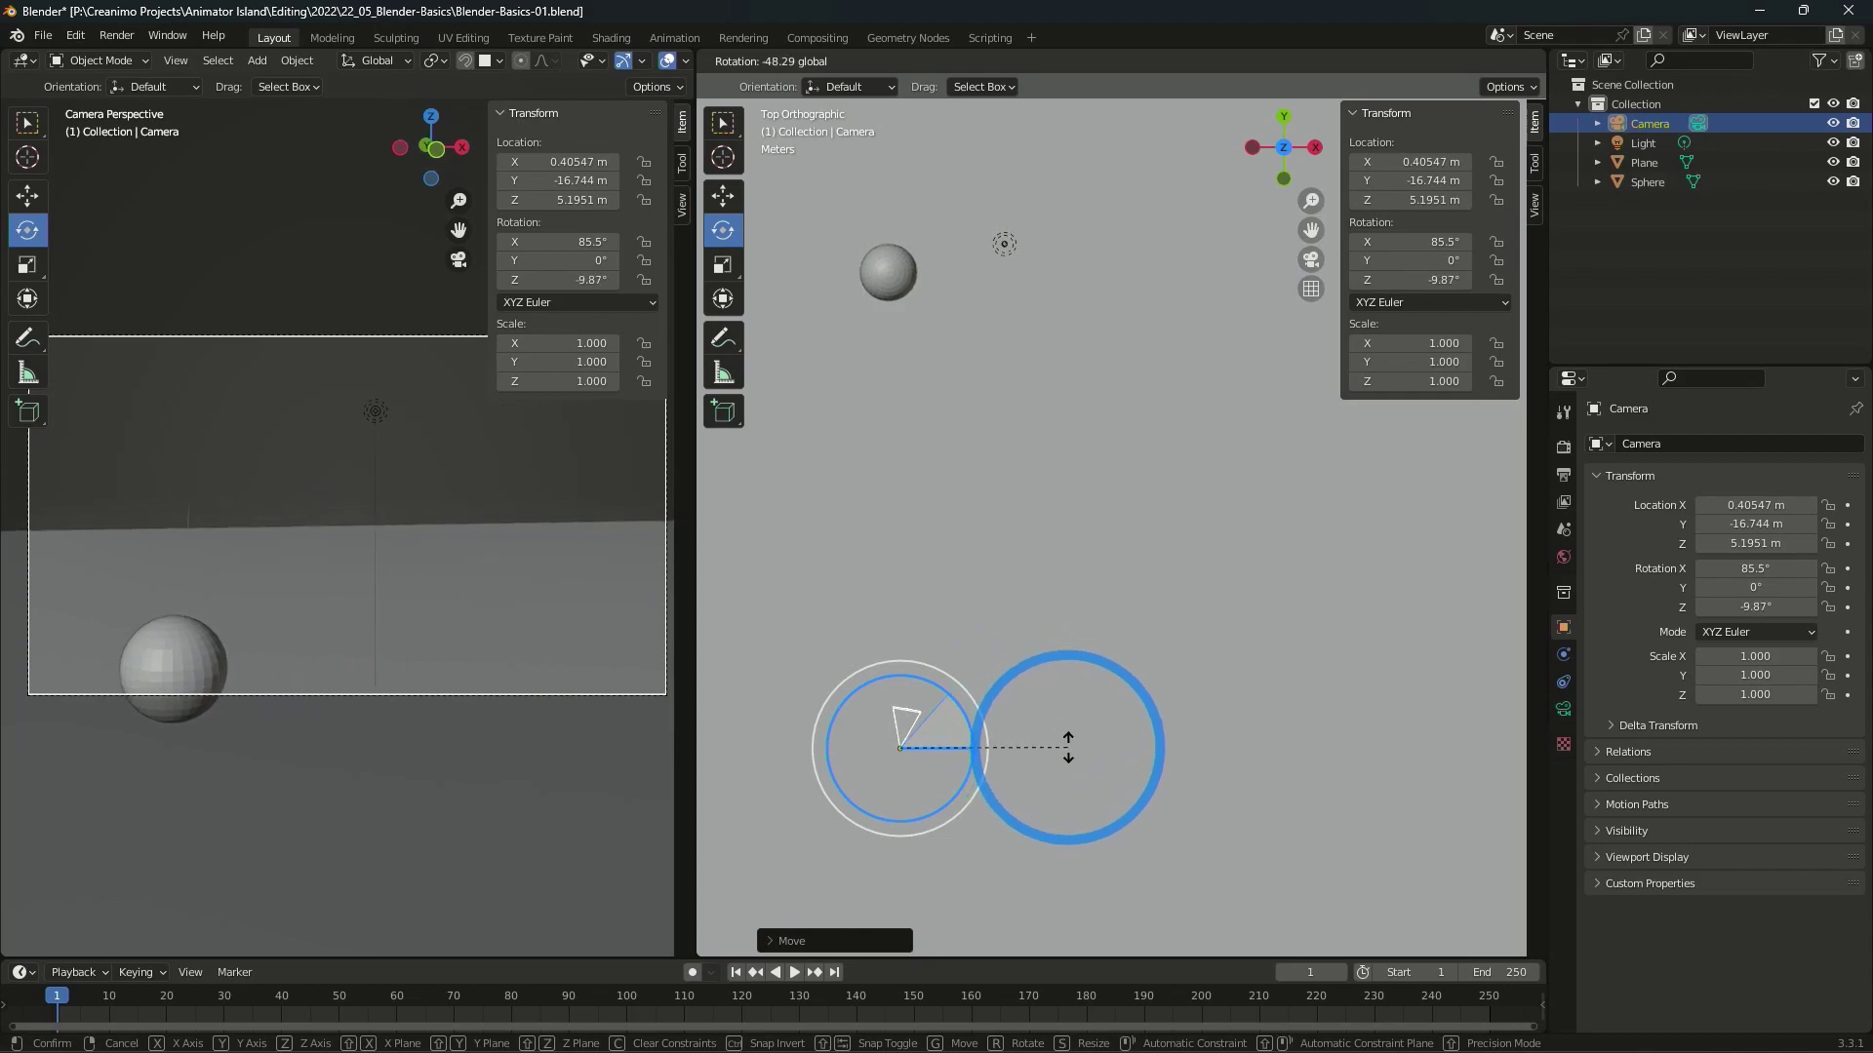
left_click_drag(1068, 749, 1068, 750)
- Move the camera back along its local axis to Y -28.716 m
left_click(724, 195)
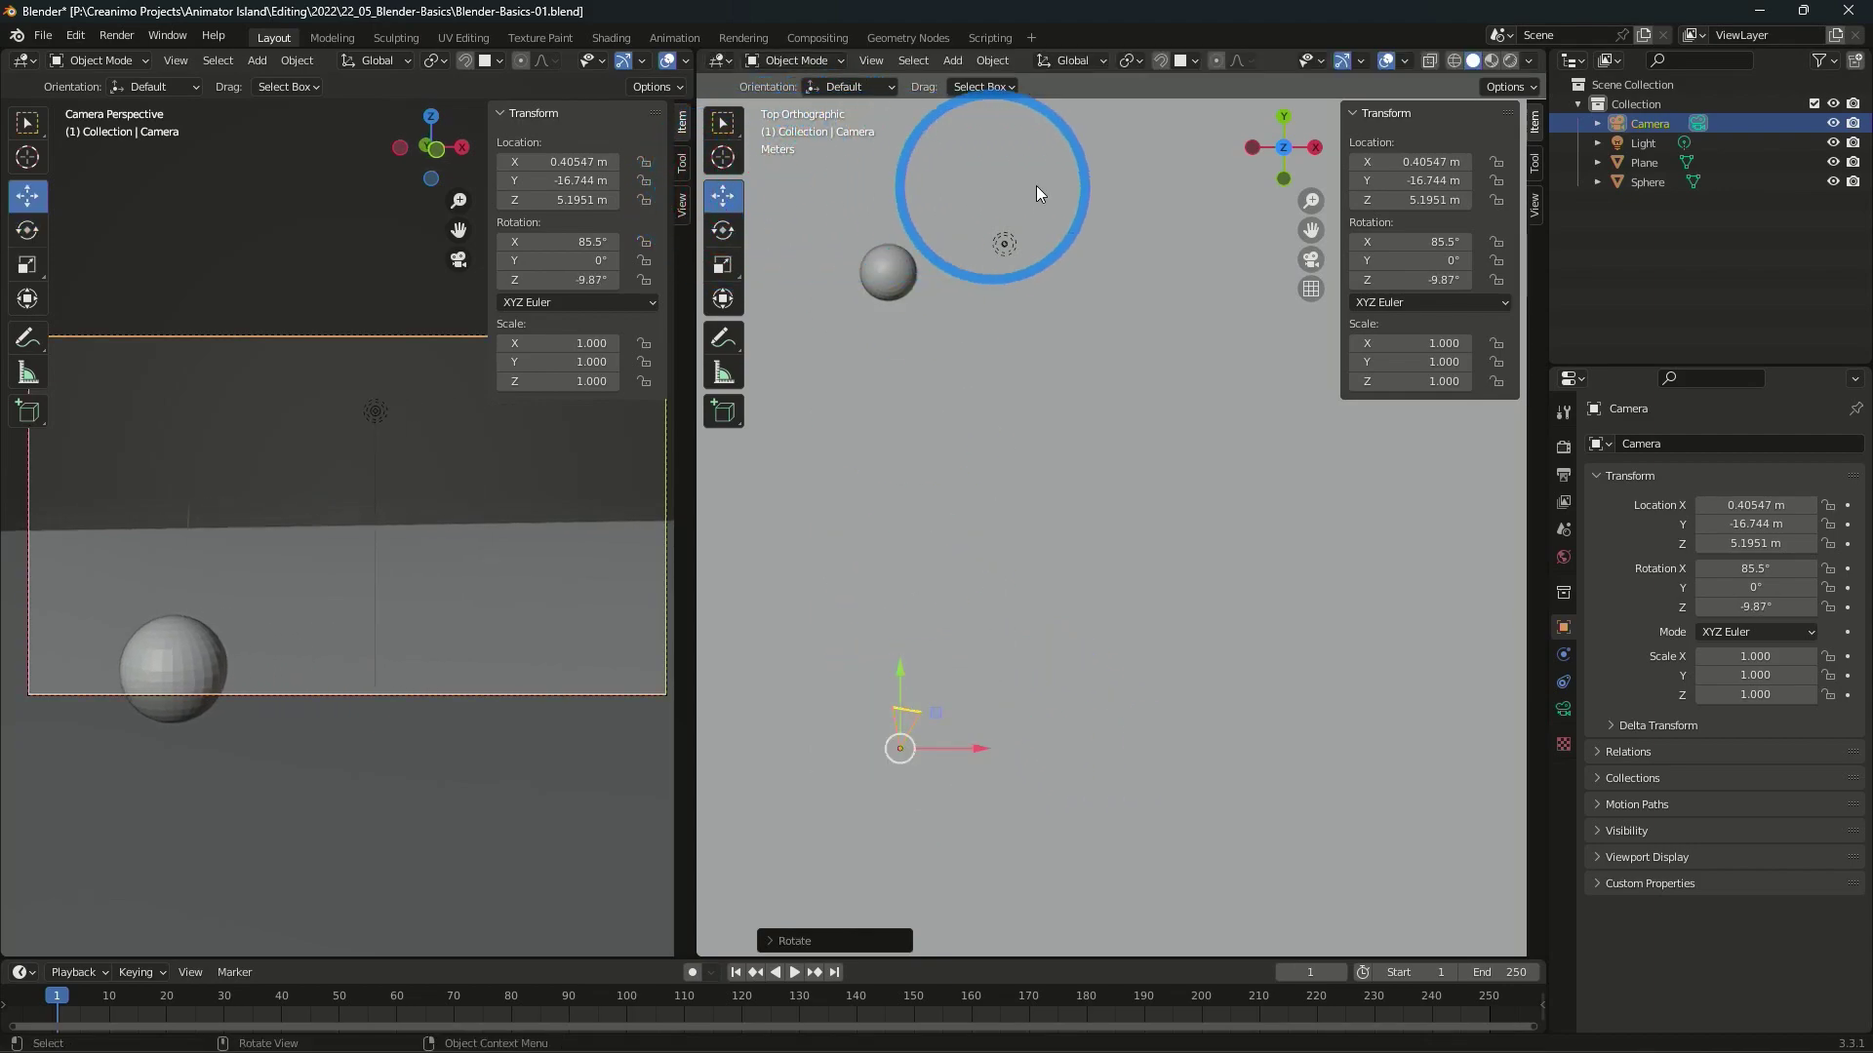
left_click(1070, 60)
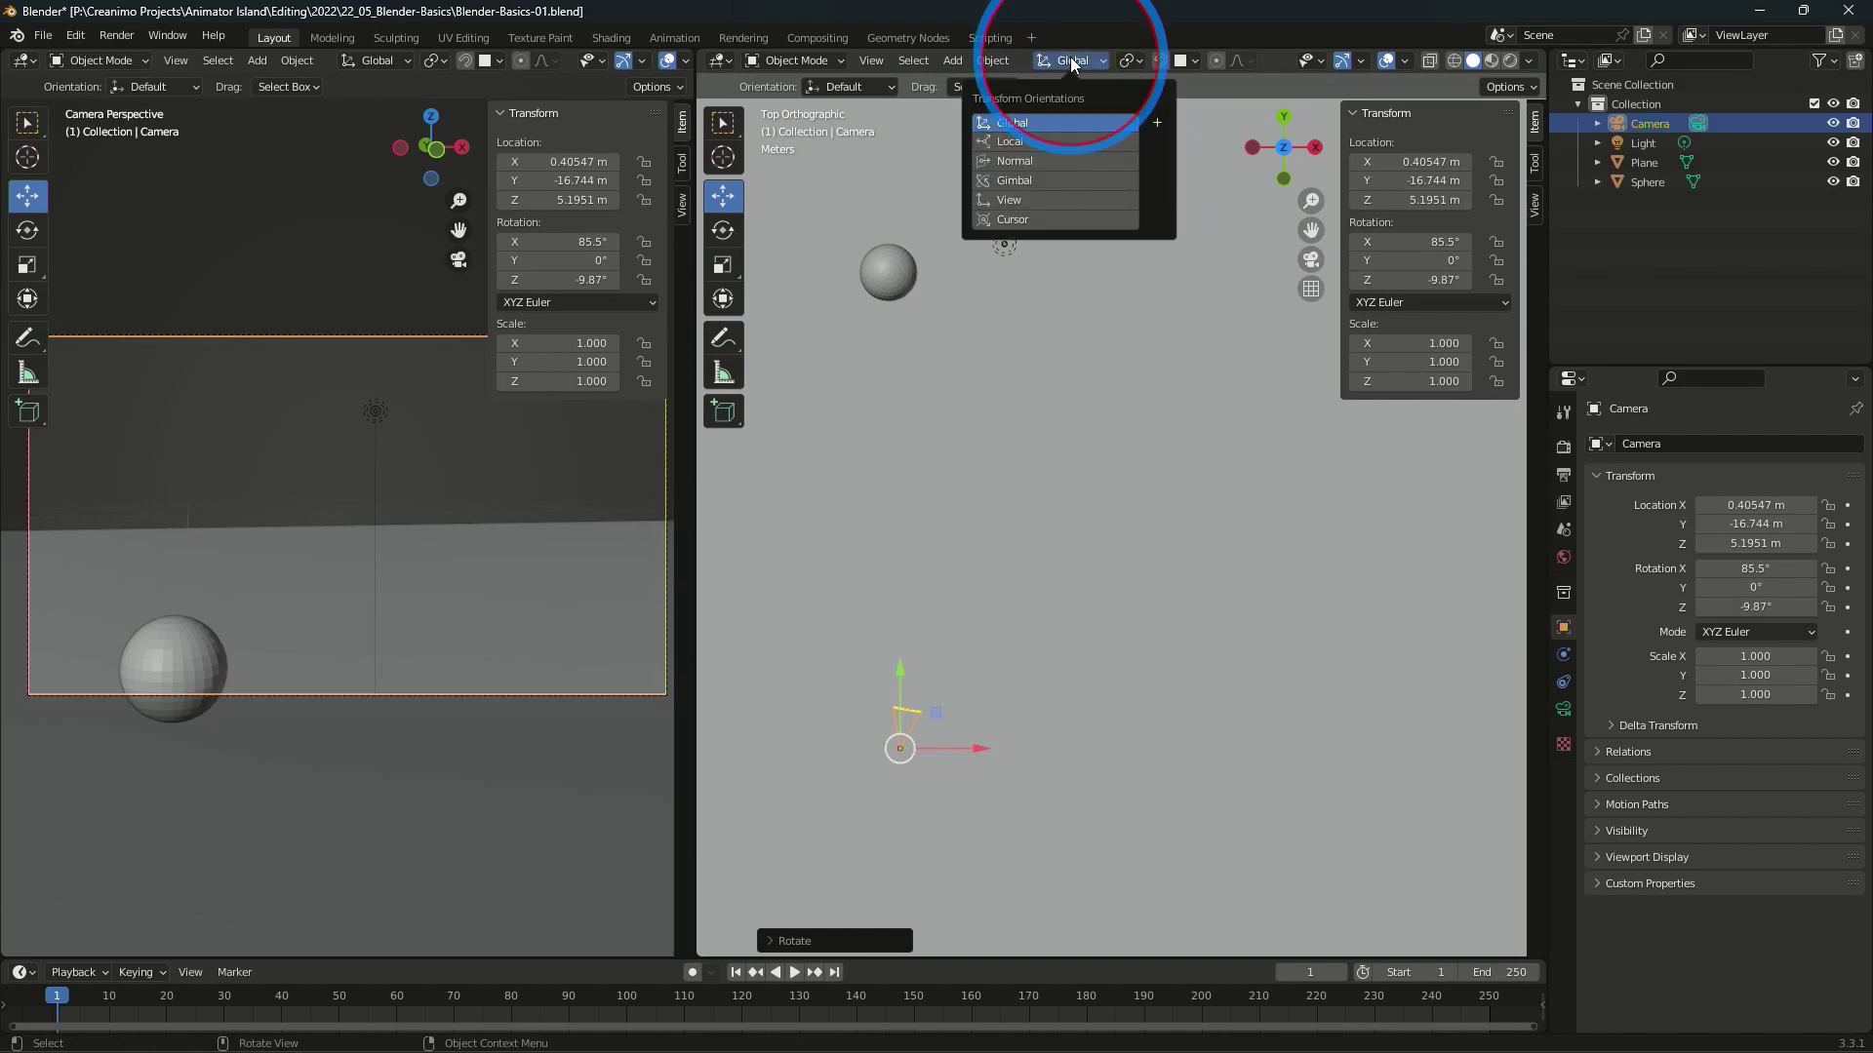
left_click(1007, 140)
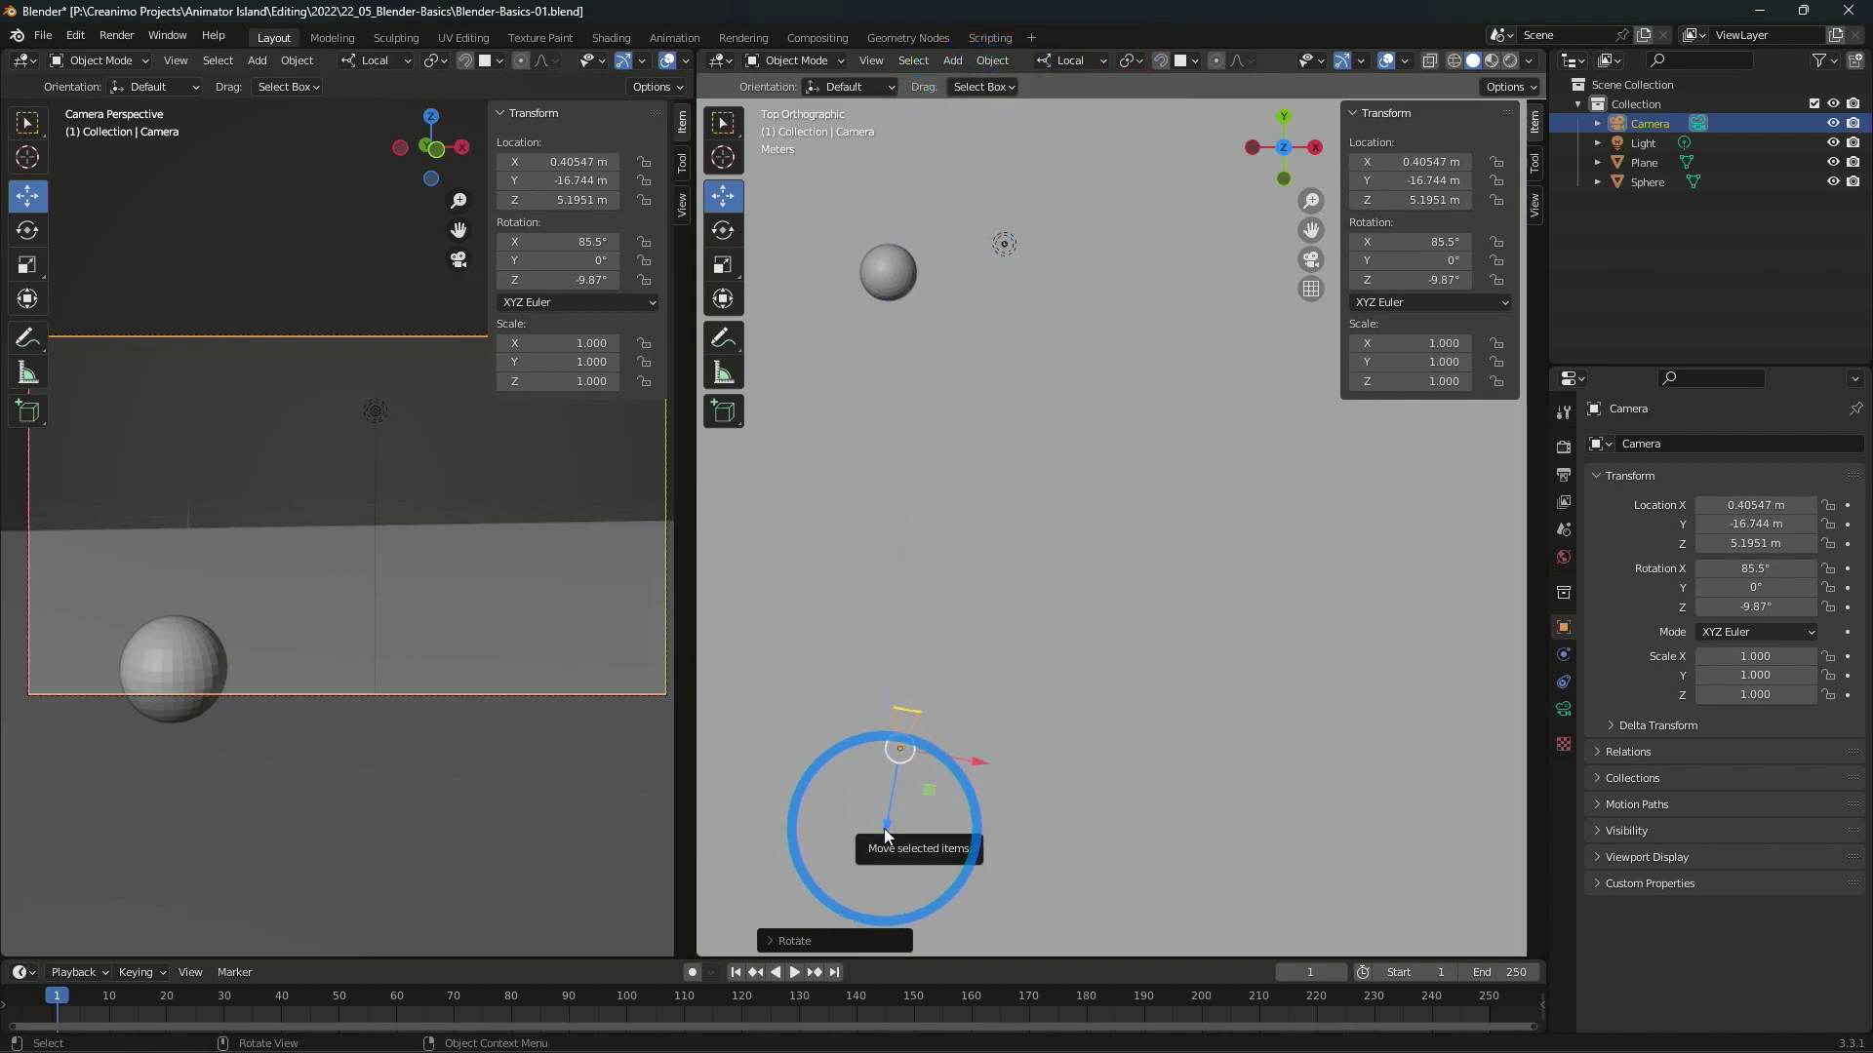
left_click_drag(885, 832, 889, 894)
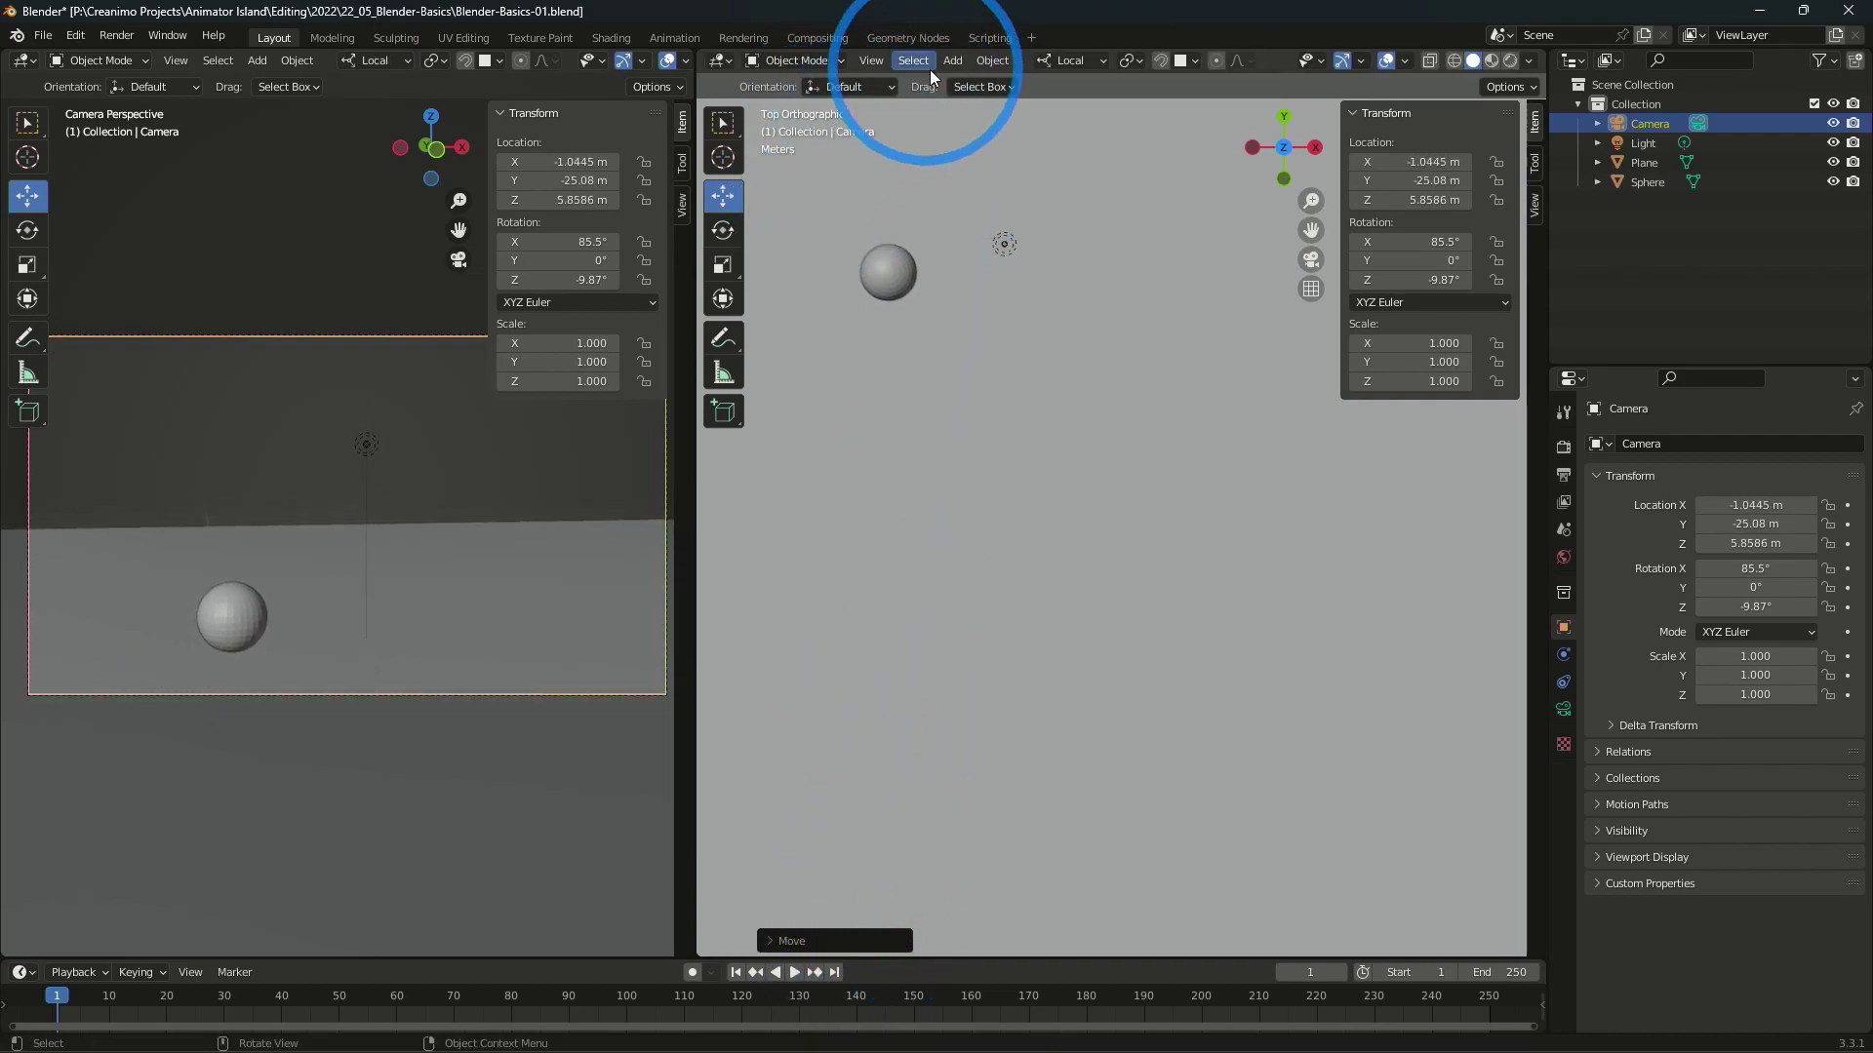
scroll(921, 777, "down", 3)
mouse_move(1010, 732)
left_mouse_down()
mouse_move(1001, 791)
mouse_move(1106, 750)
left_mouse_up()
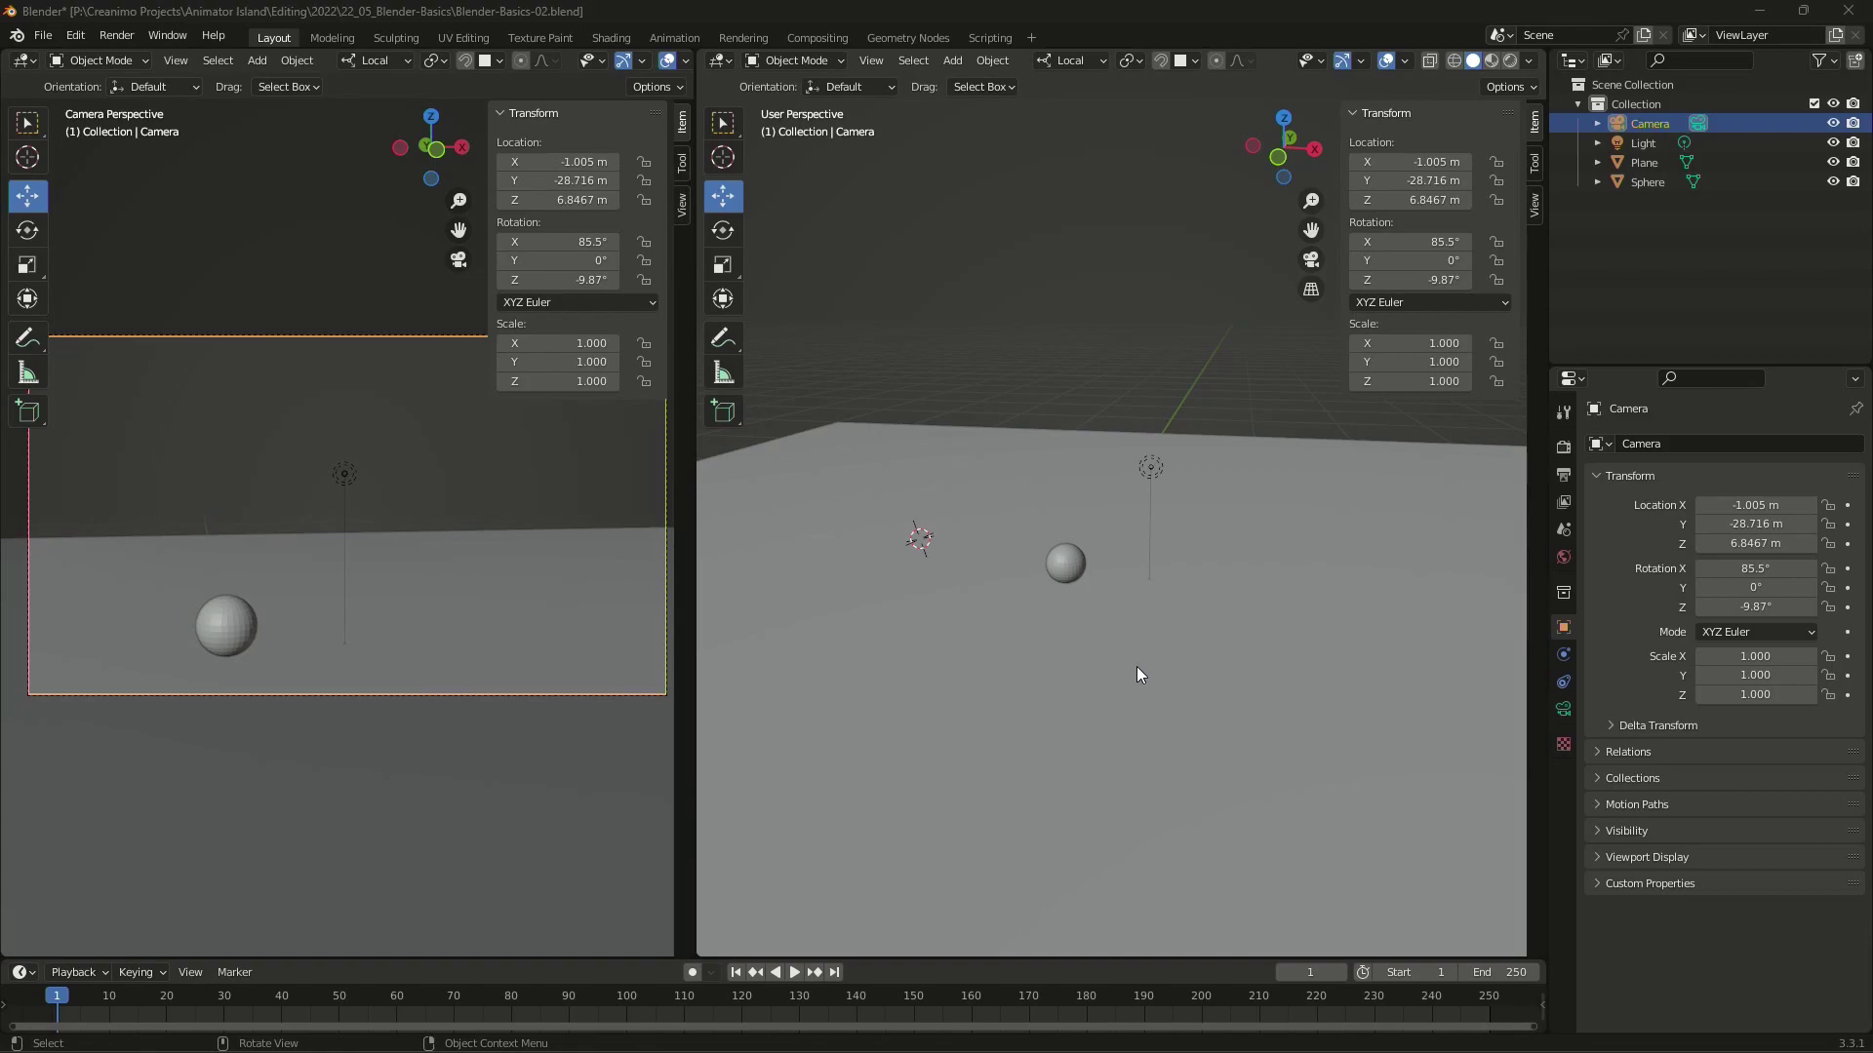
- Frame the sphere from a low front perspective and align the camera there, at (5.33, -20.85, 2.15) m
mouse_move(1137, 666)
middle_mouse_down()
mouse_move(990, 588)
mouse_move(1018, 649)
middle_mouse_up()
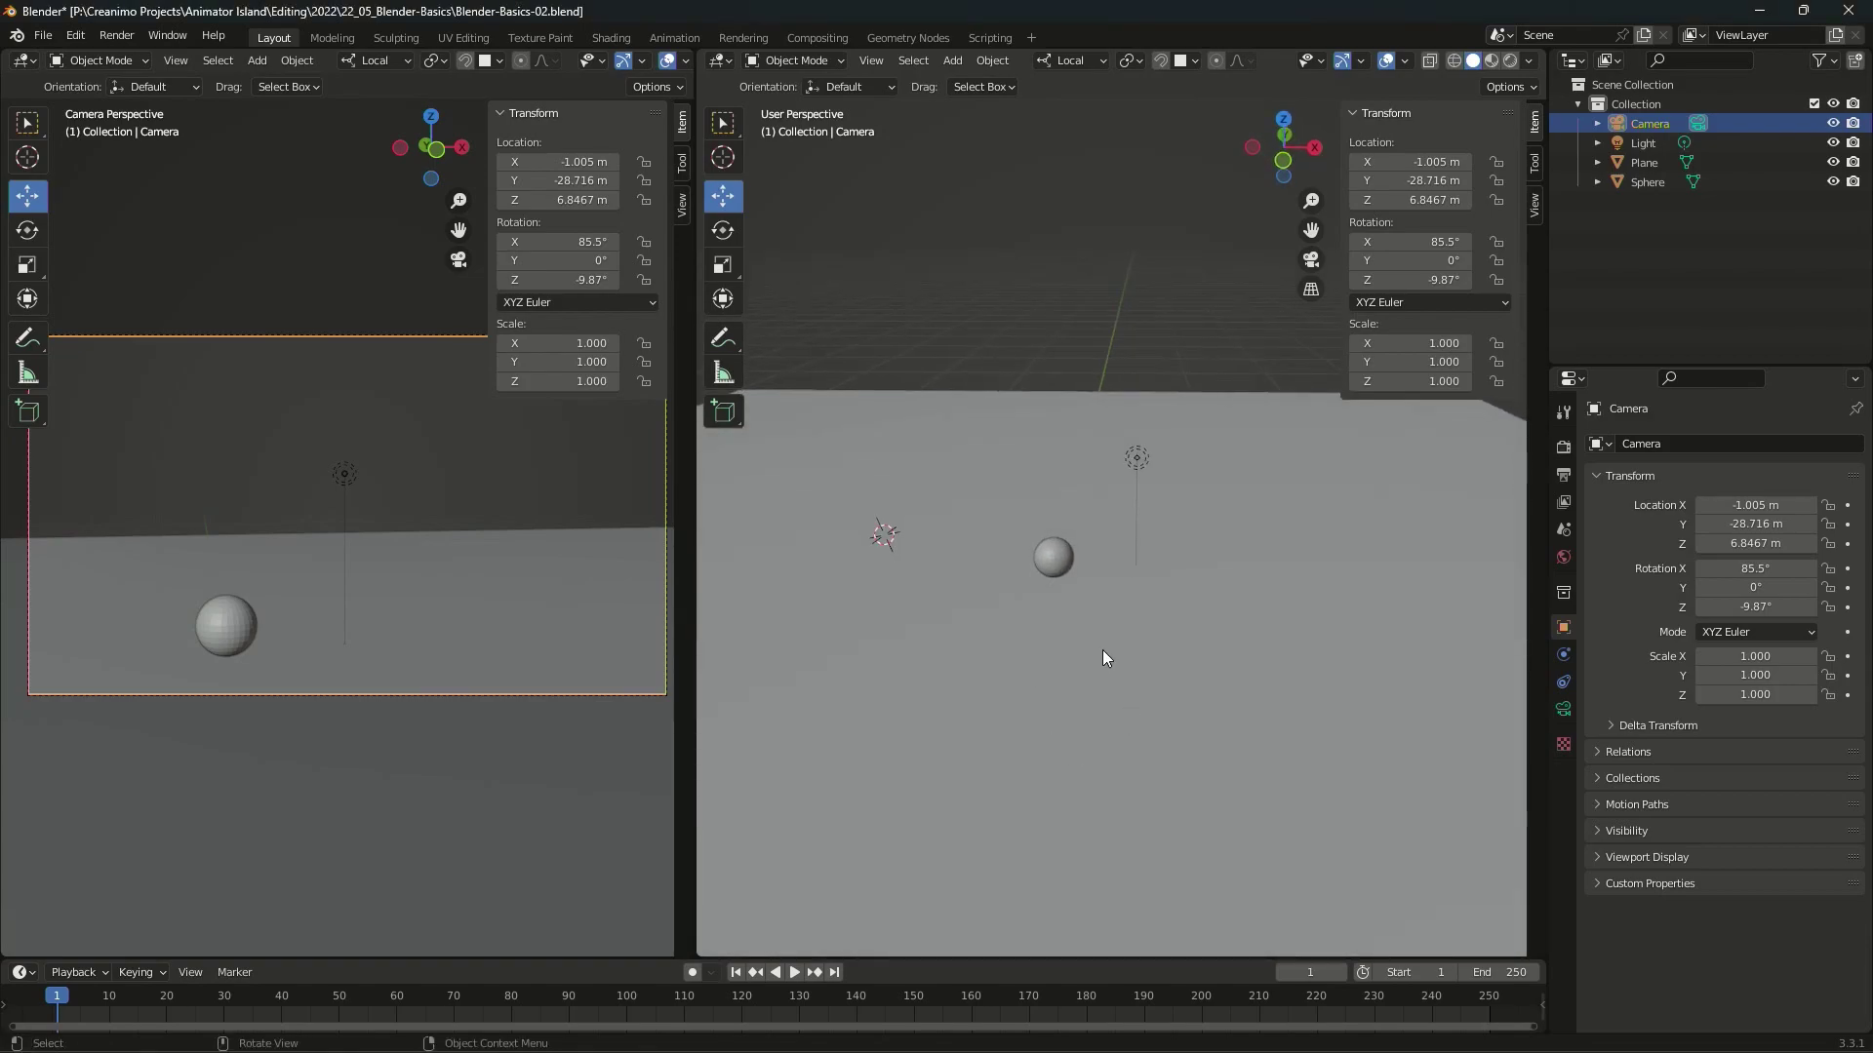
mouse_move(1114, 599)
middle_mouse_down()
mouse_move(1136, 604)
mouse_move(1099, 629)
mouse_move(1152, 588)
middle_mouse_up()
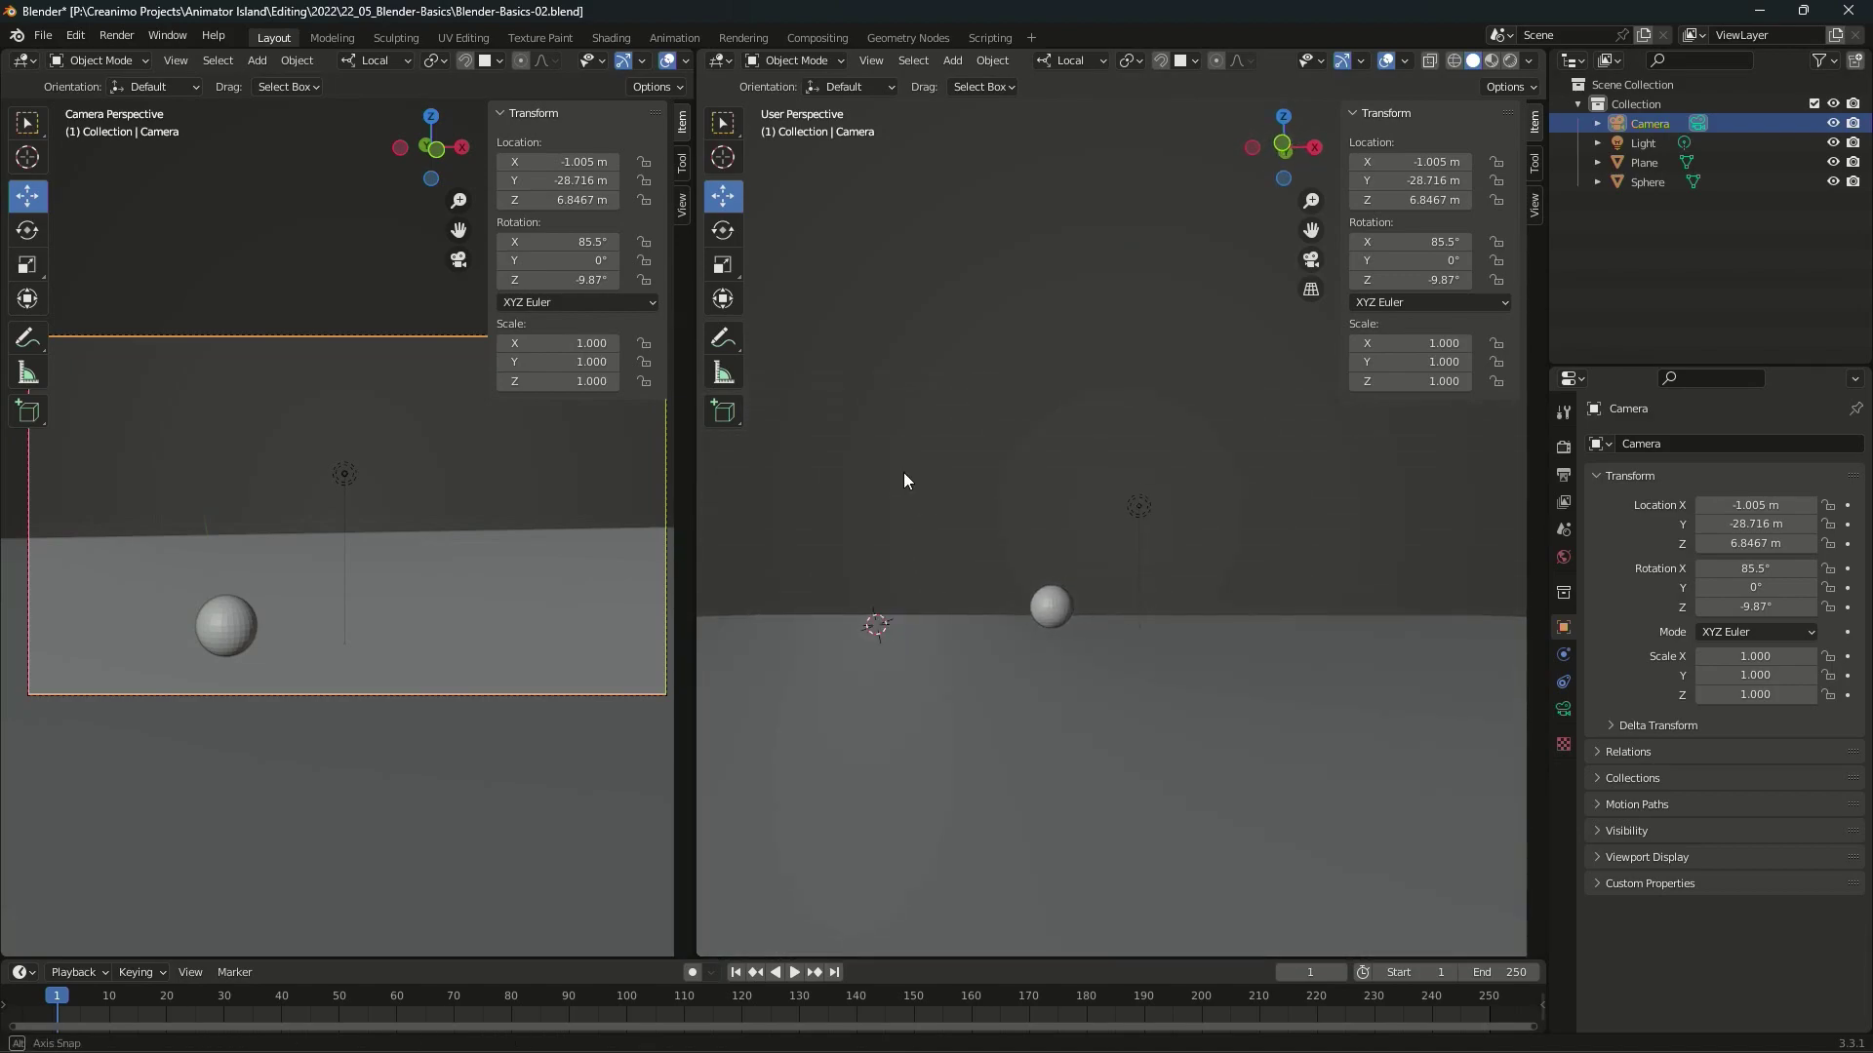
mouse_move(904, 472)
middle_mouse_down()
mouse_move(954, 551)
mouse_move(1249, 703)
mouse_move(1266, 676)
mouse_move(1252, 708)
mouse_move(1196, 683)
mouse_move(1174, 646)
middle_mouse_up()
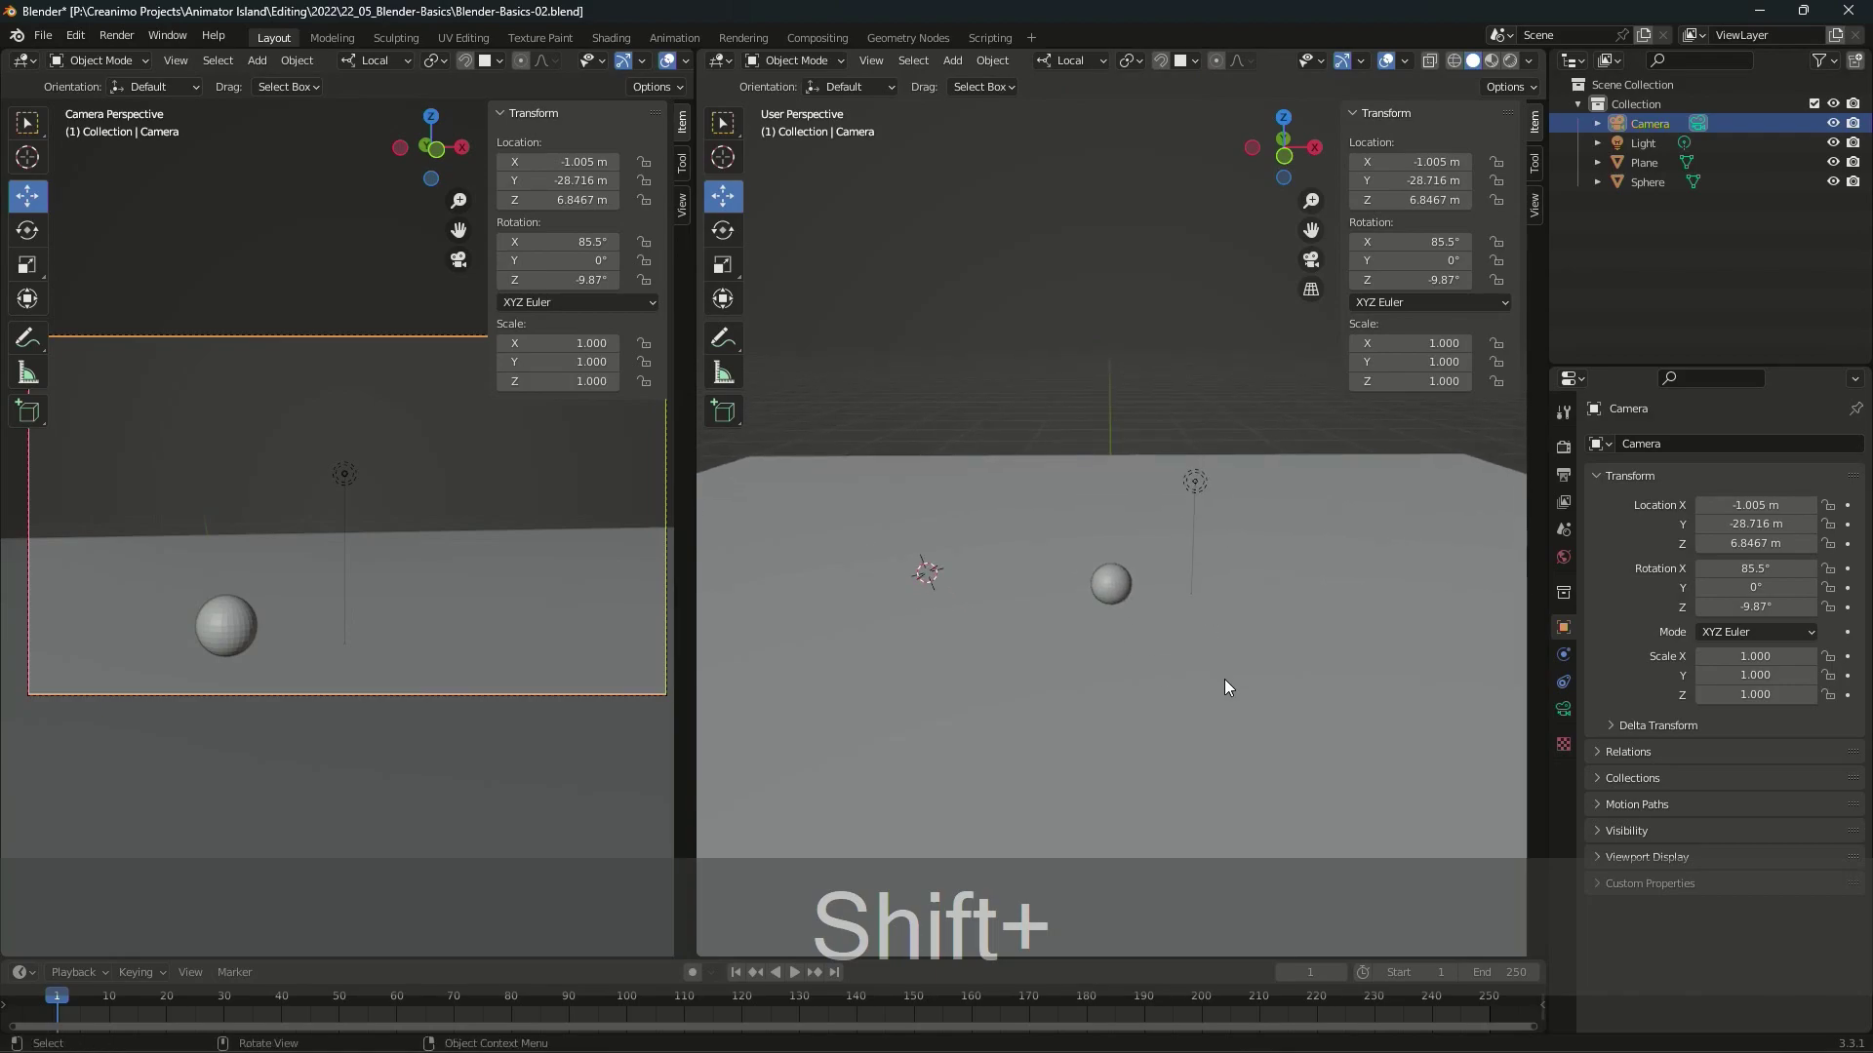
middle_click_drag(1251, 634, 1224, 605)
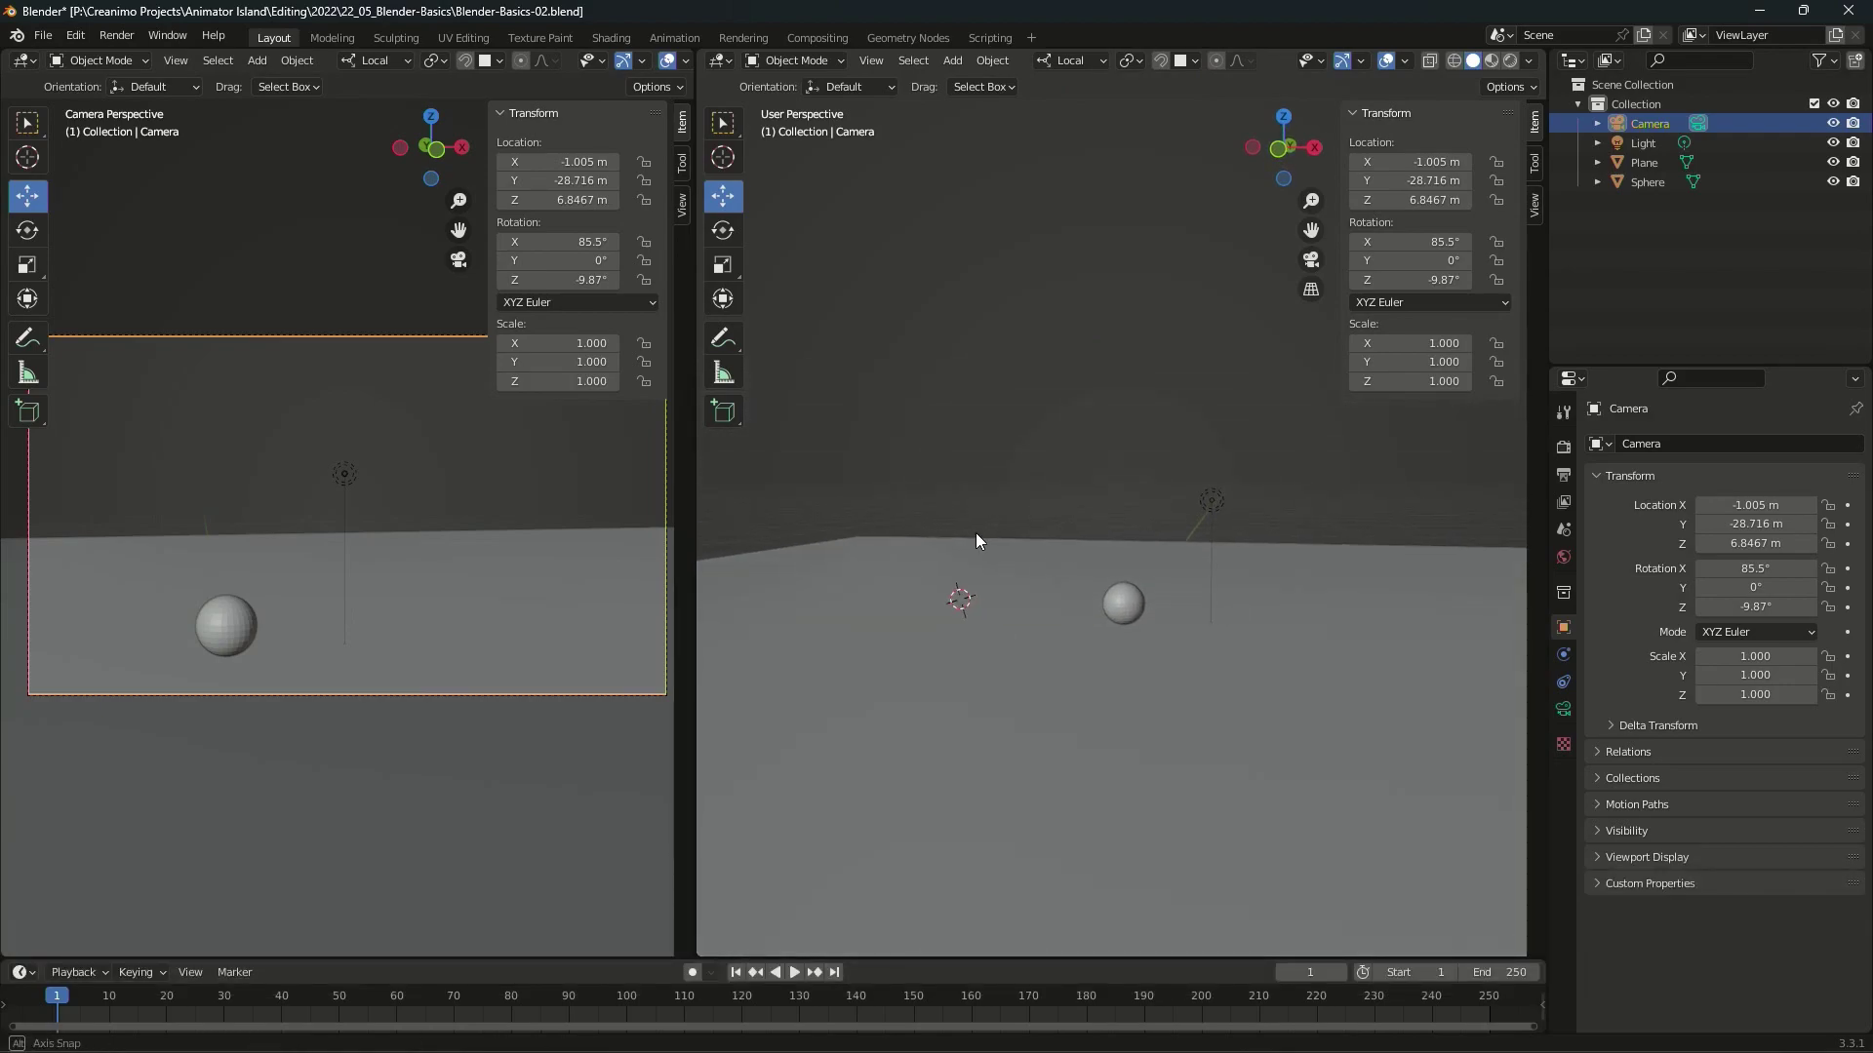
mouse_move(975, 532)
middle_mouse_down()
mouse_move(1033, 516)
mouse_move(1005, 540)
mouse_move(1122, 641)
mouse_move(1106, 658)
middle_mouse_up()
key("KP_1")
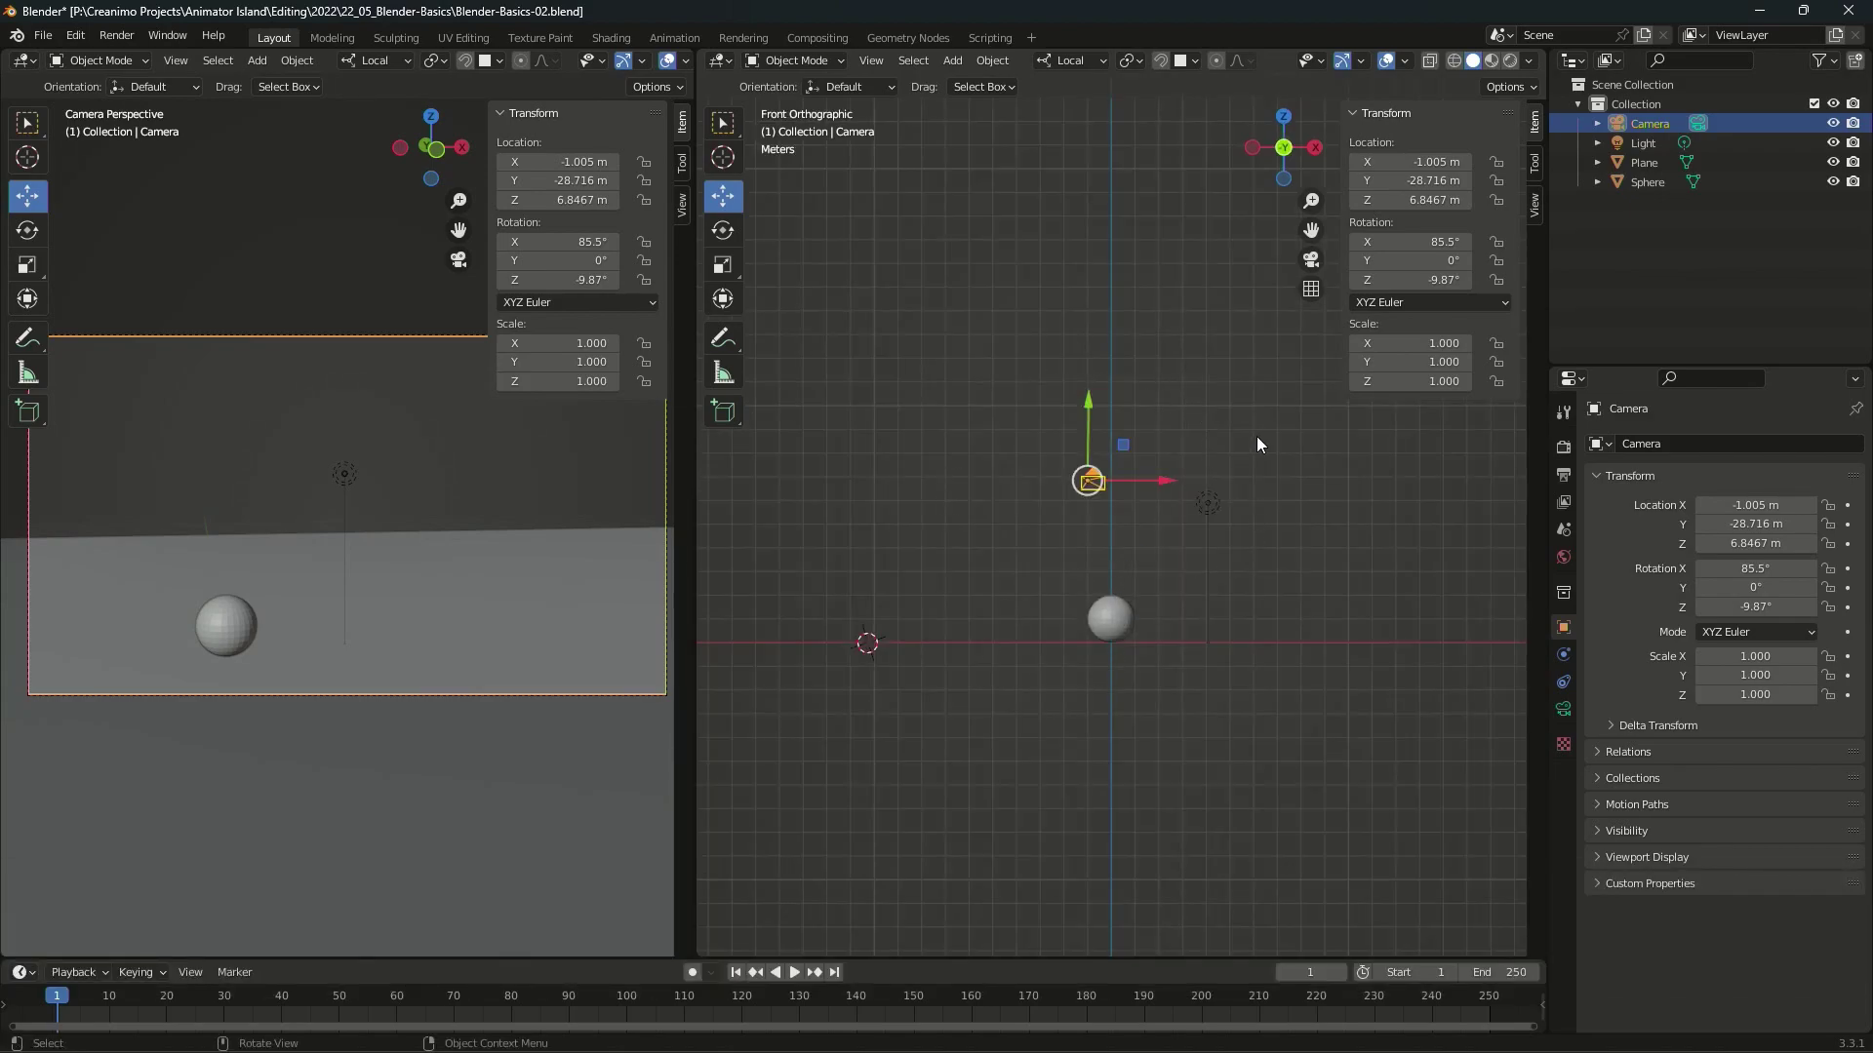
key("KP_5")
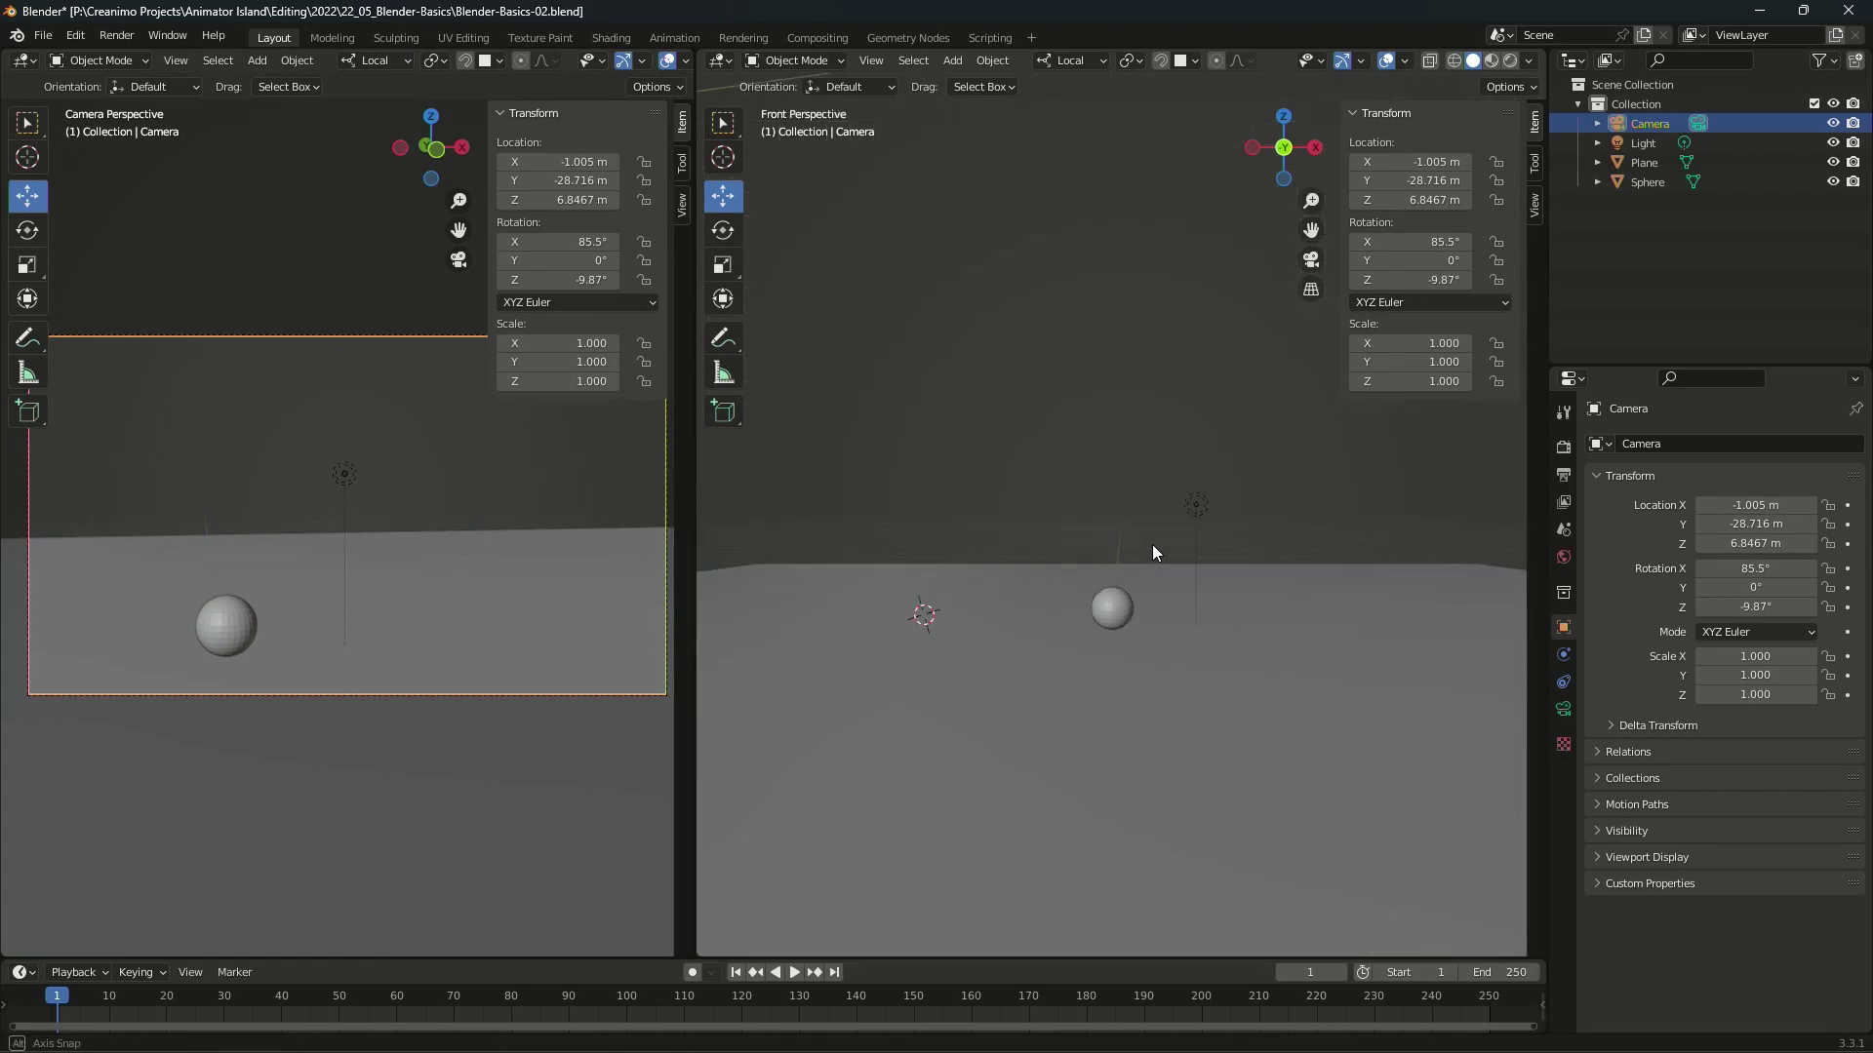
mouse_move(1151, 544)
middle_mouse_down()
mouse_move(1236, 611)
mouse_move(1237, 586)
mouse_move(1240, 645)
mouse_move(1222, 628)
mouse_move(1157, 670)
middle_mouse_up()
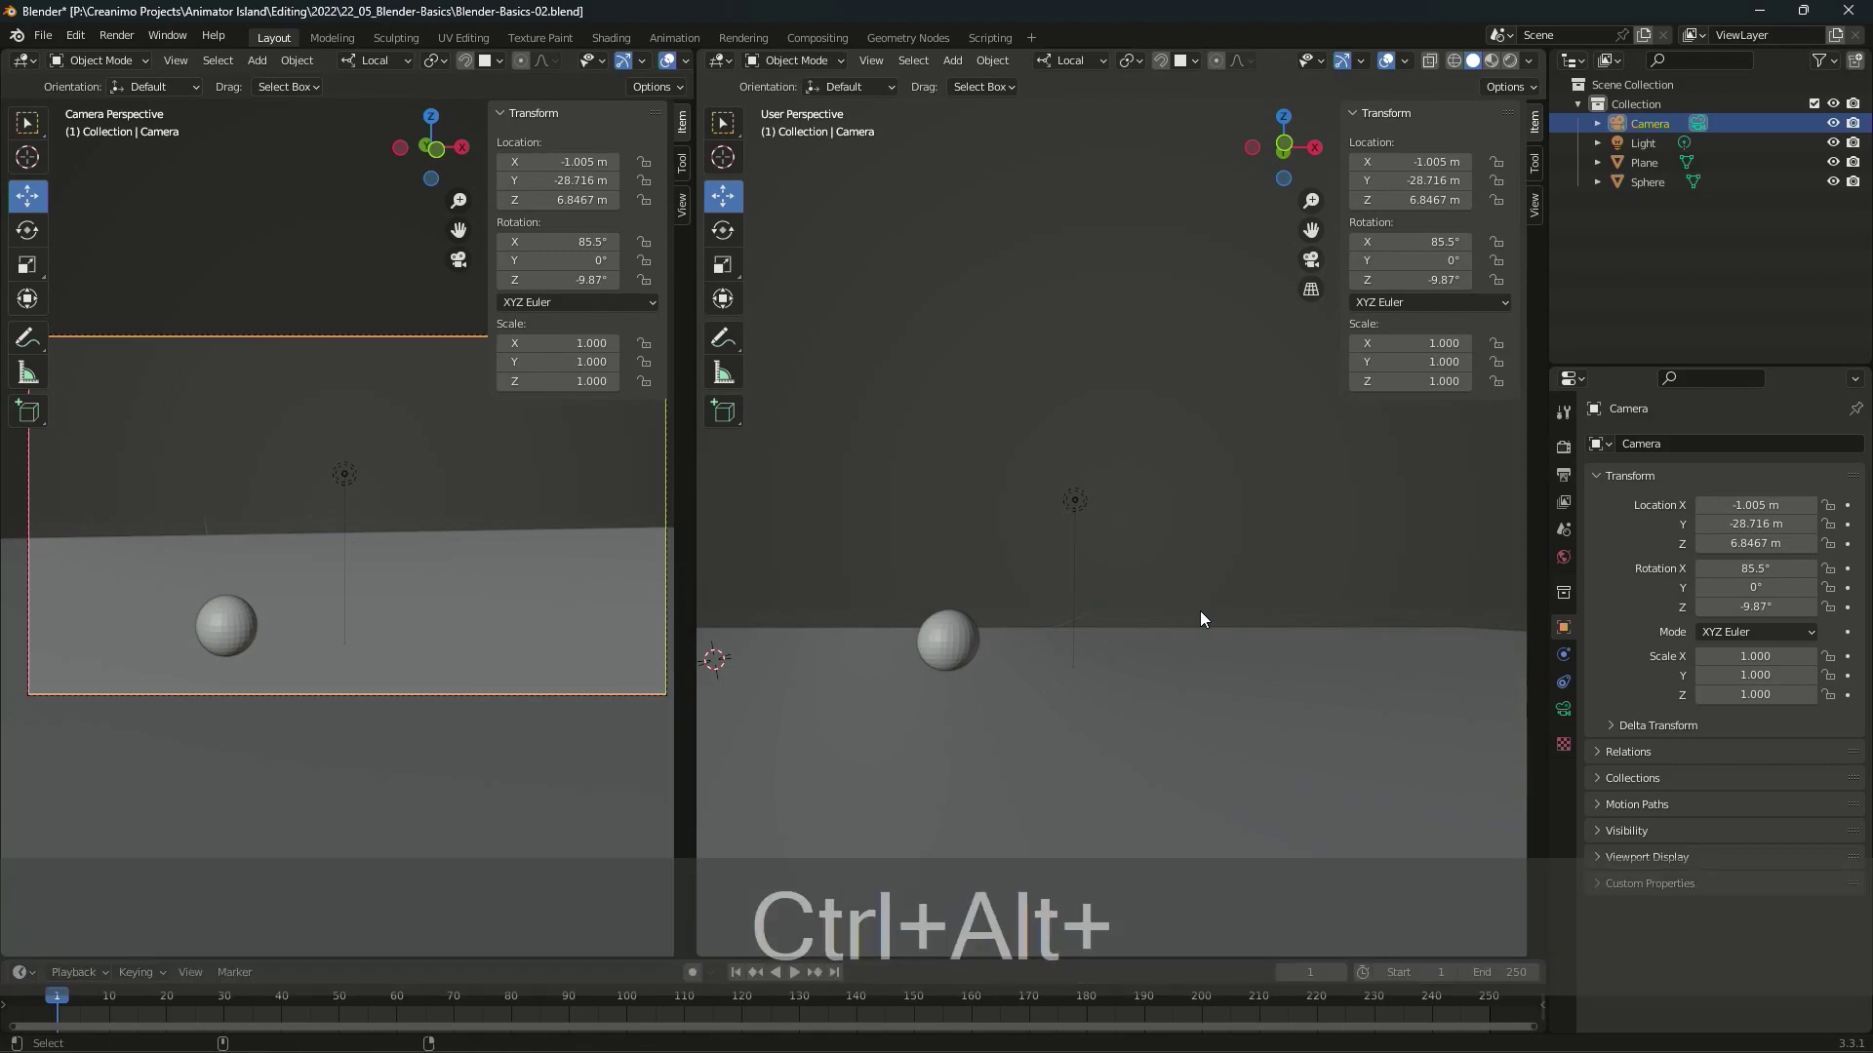
key("ctrl+alt+KP_0")
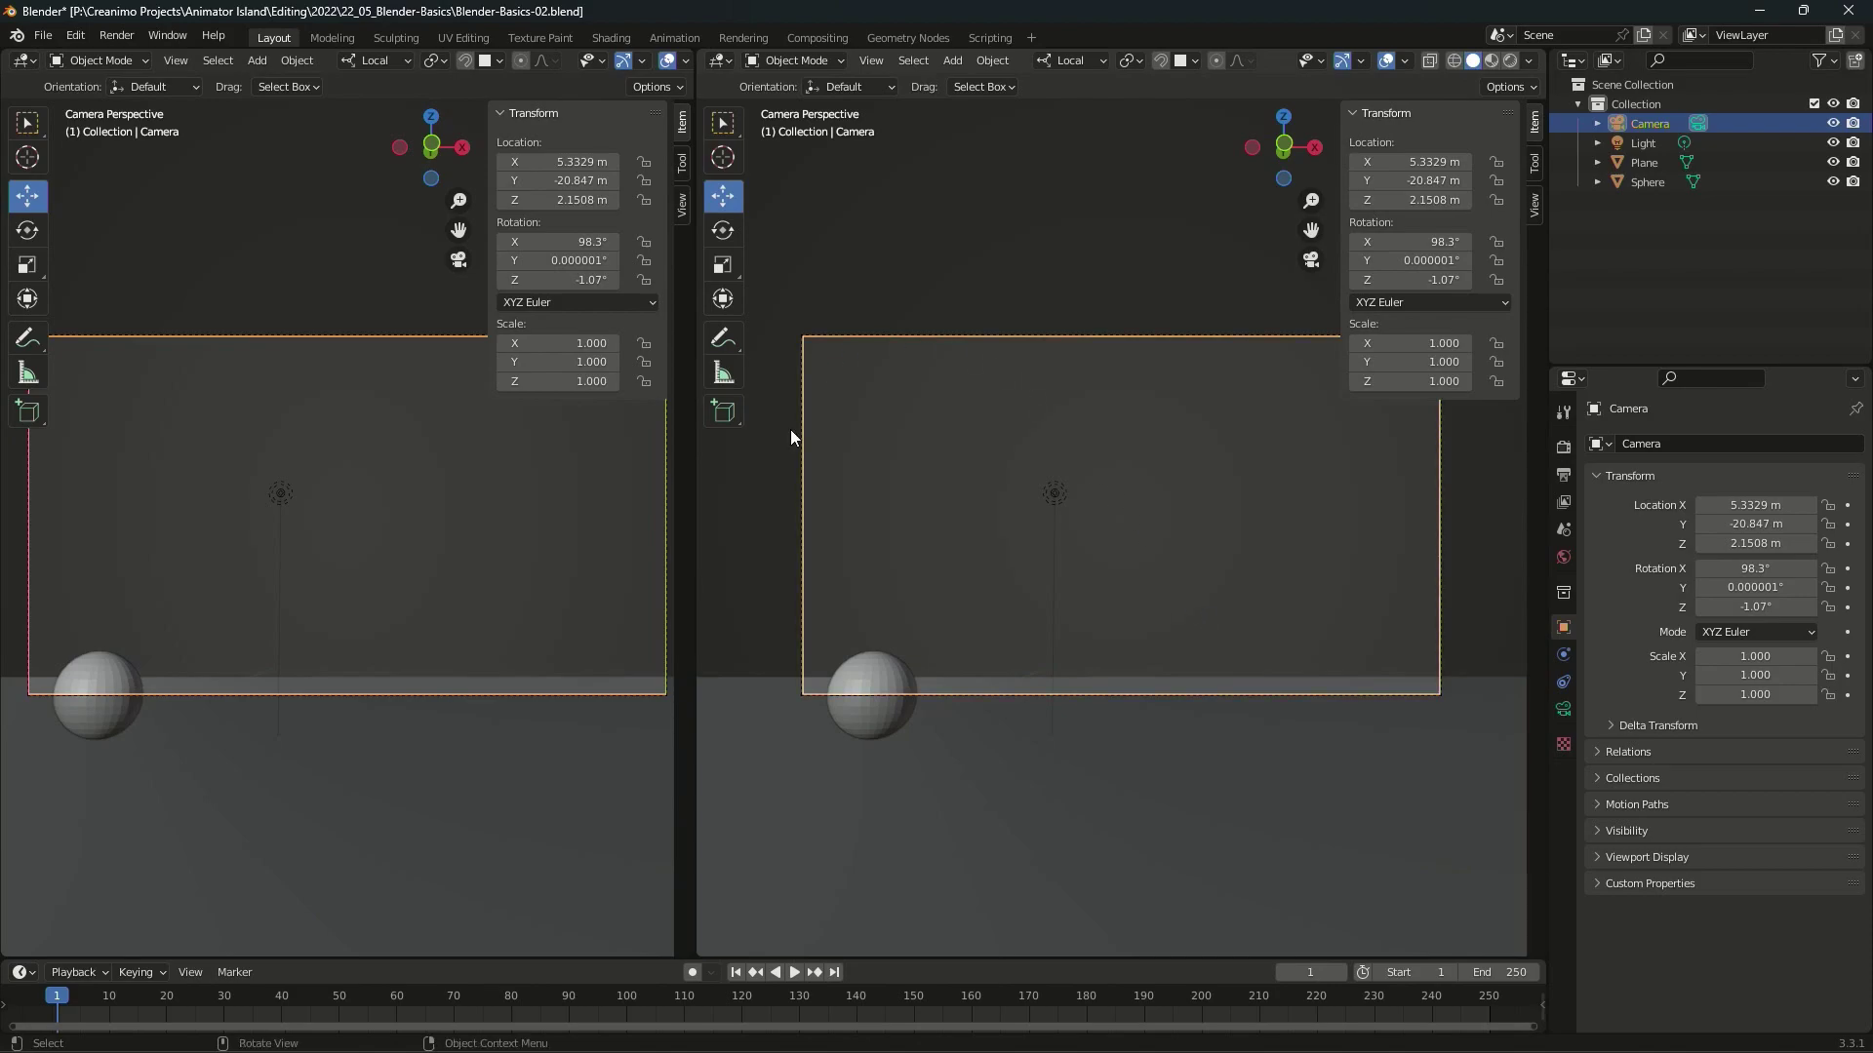
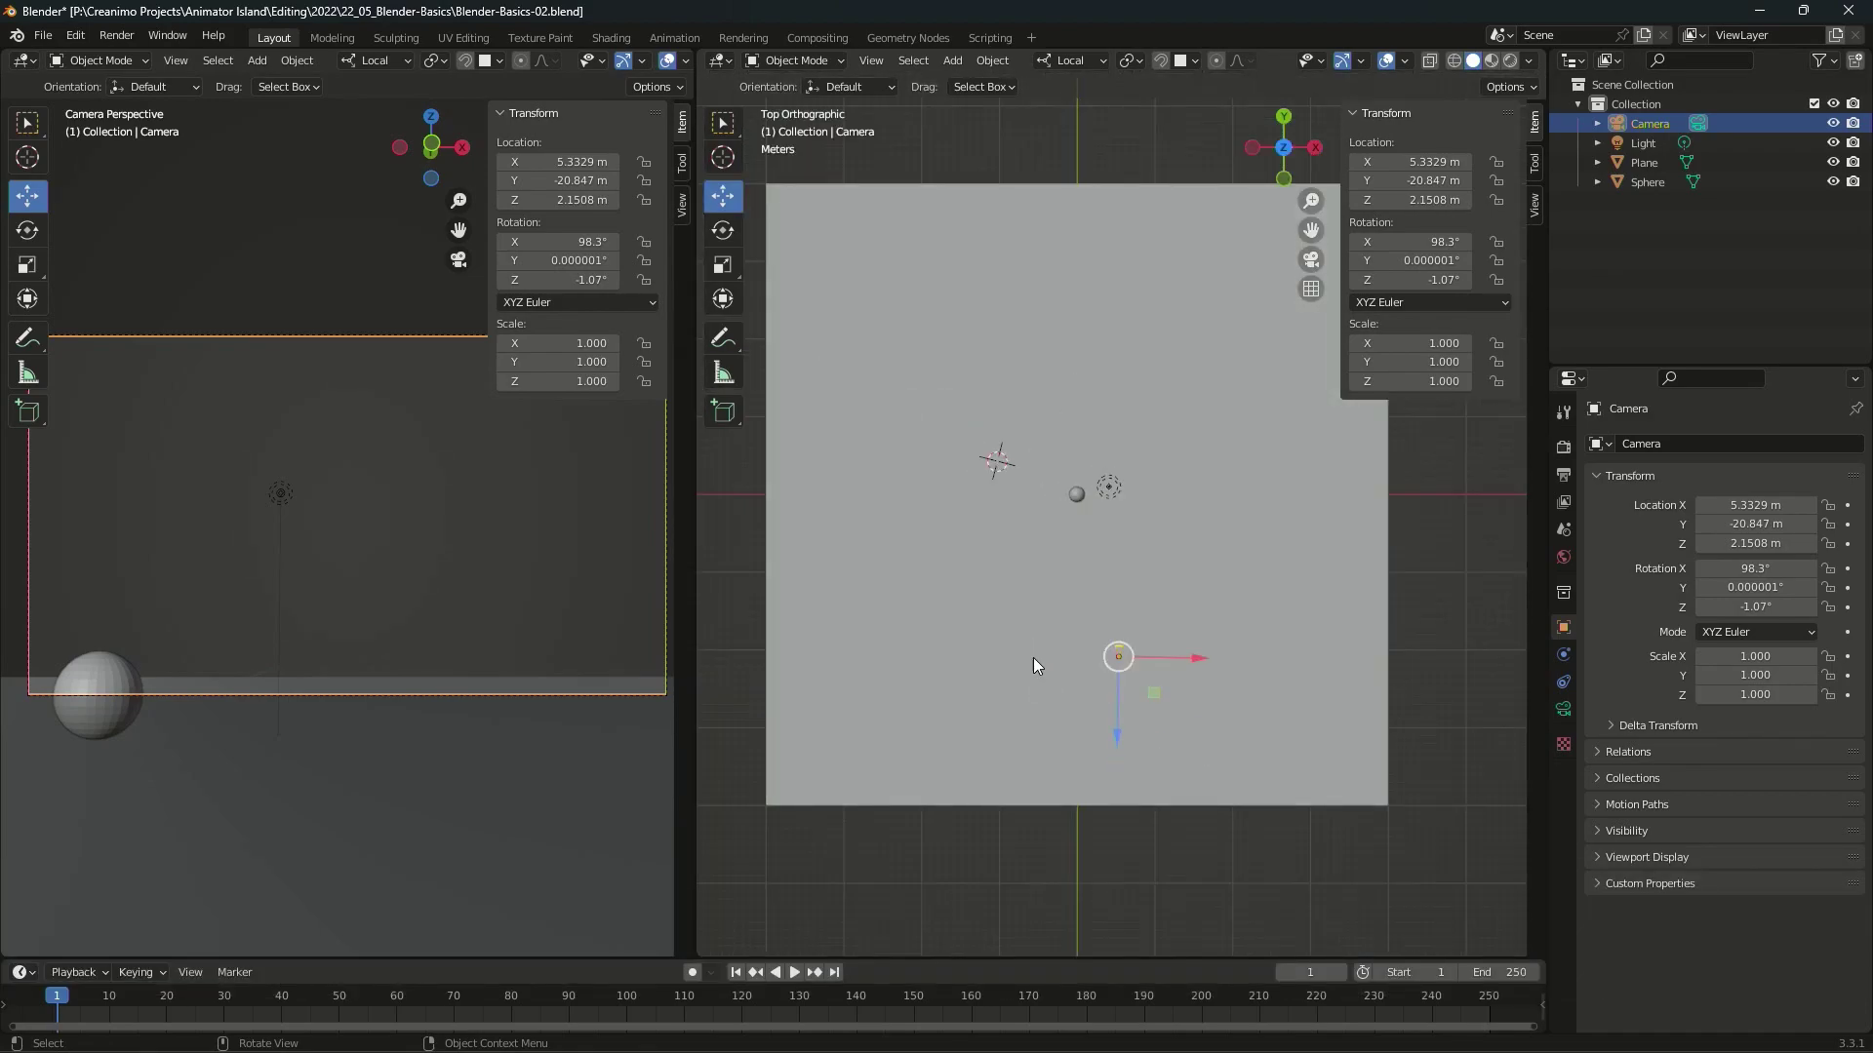
- Drag the camera's move gizmo to pull it back along Y, shrinking the sphere in frame
left_click_drag(1117, 739, 1107, 878)
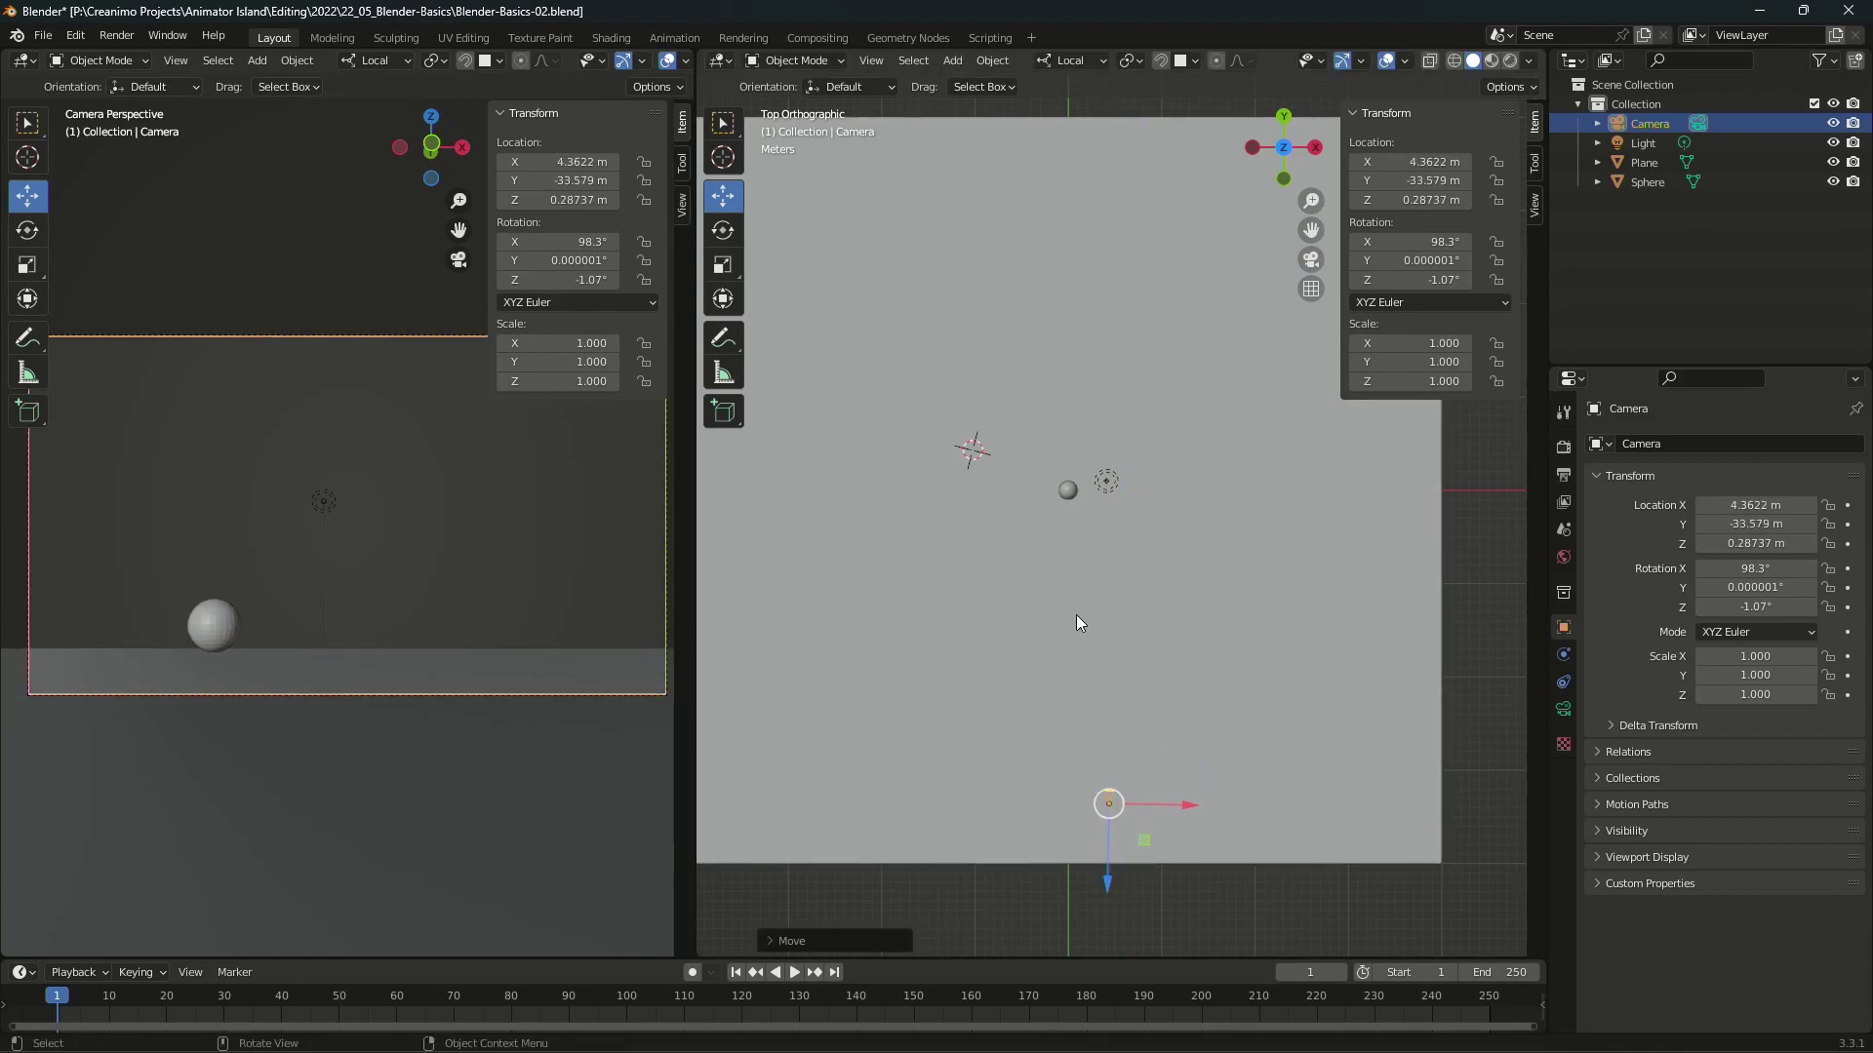
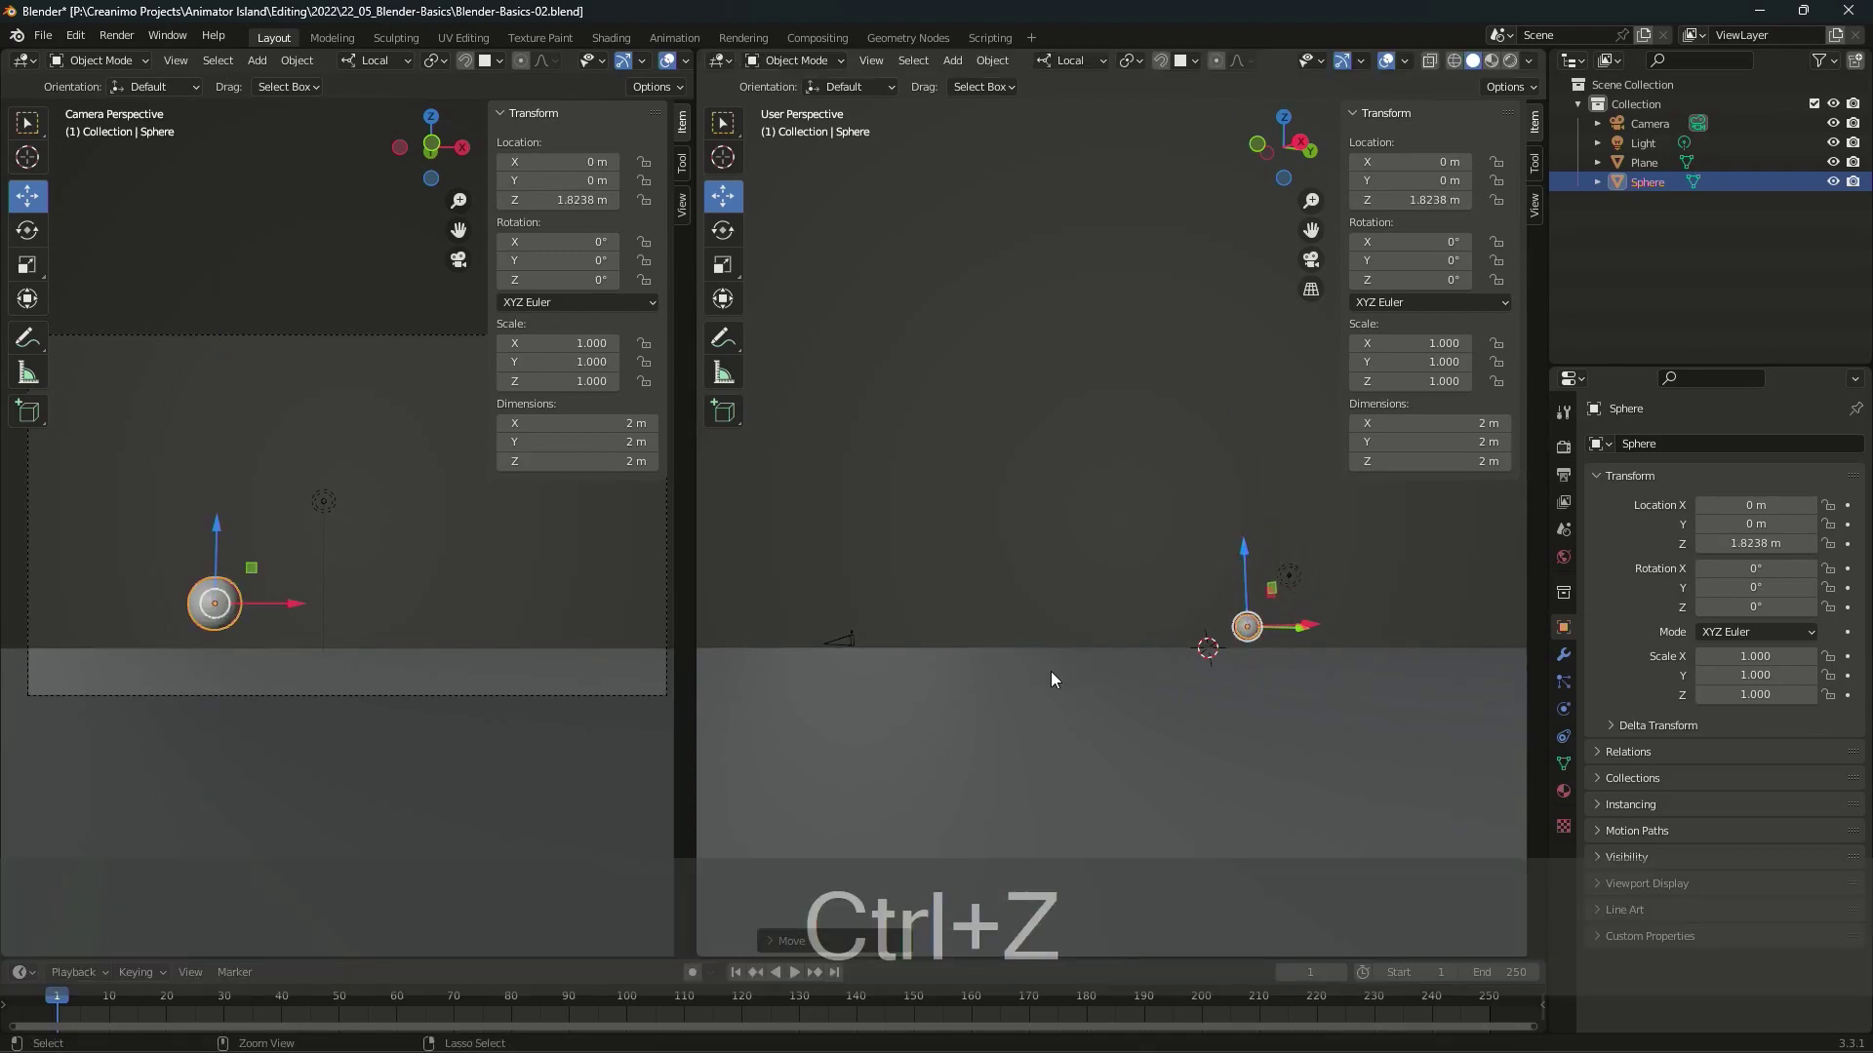
- Undo the test moves so the sphere sits at 1 m Z, and orbit to look down on the plane
key("ctrl+z")
key("ctrl+z")
key("ctrl+z")
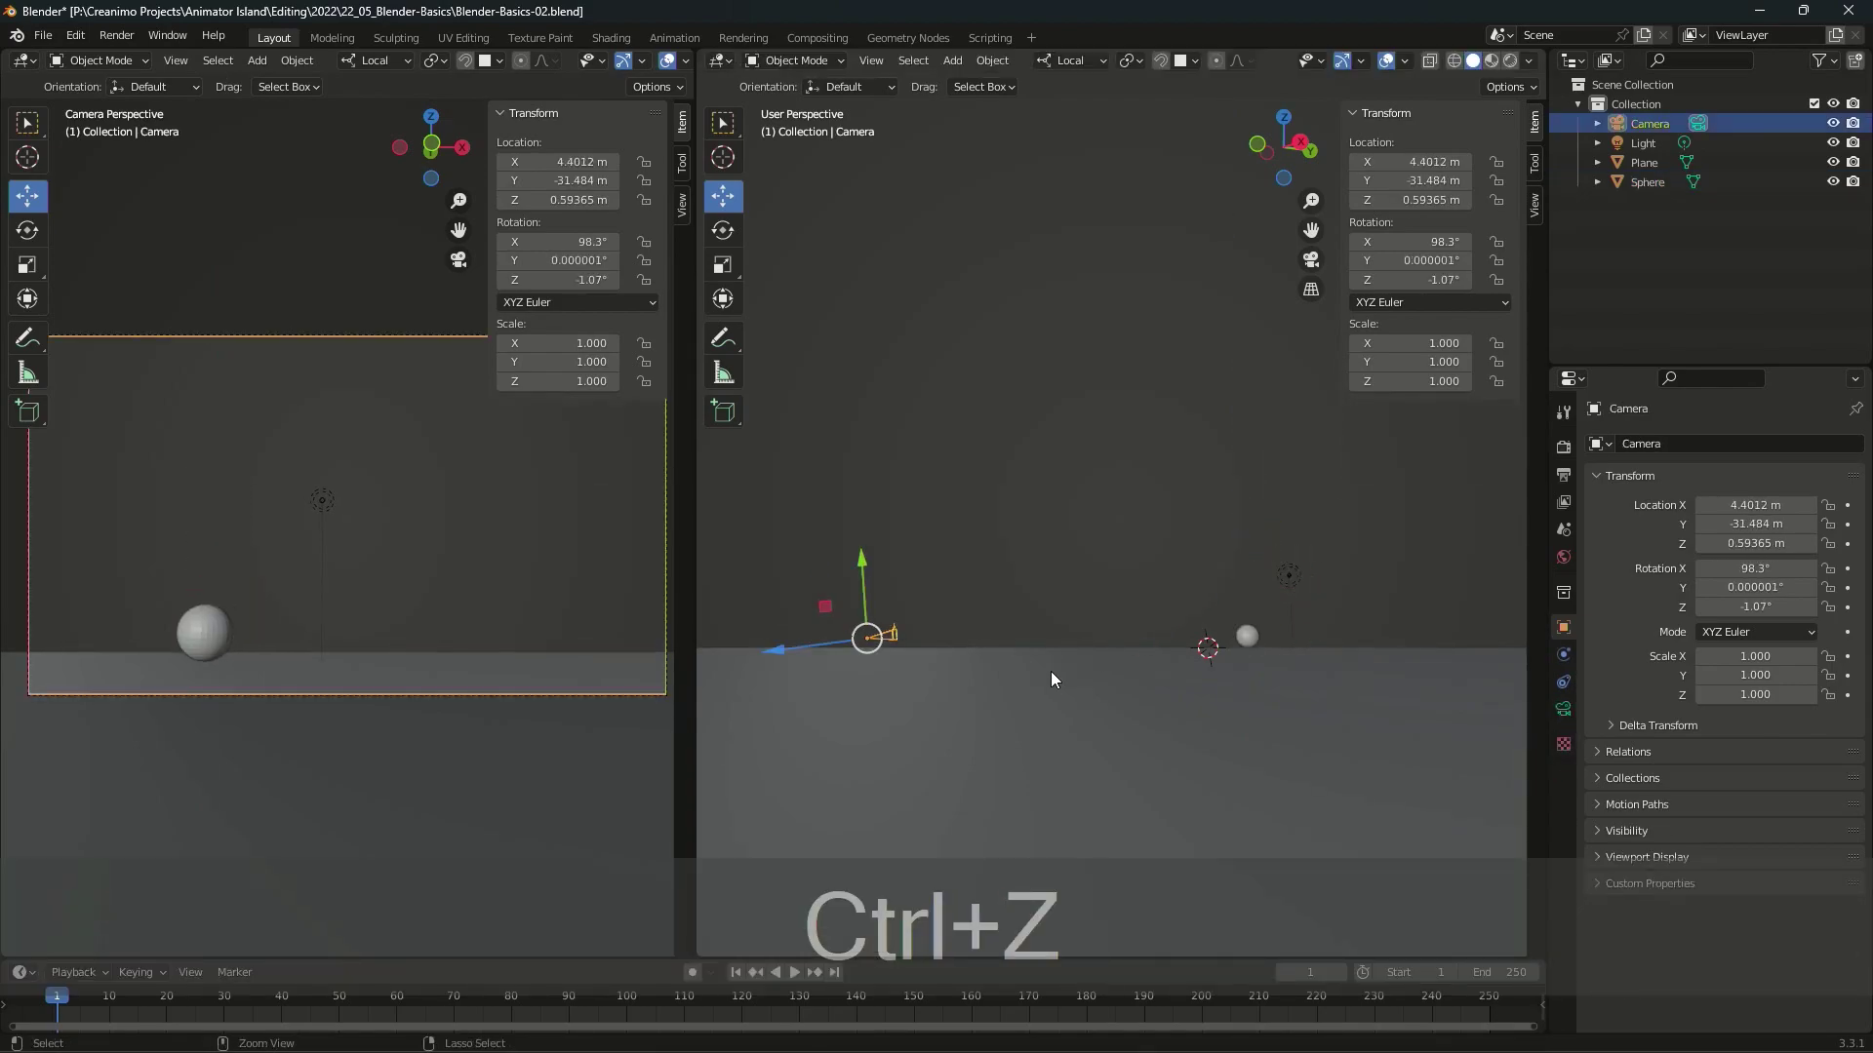
key("ctrl+z")
key("ctrl+shift+z")
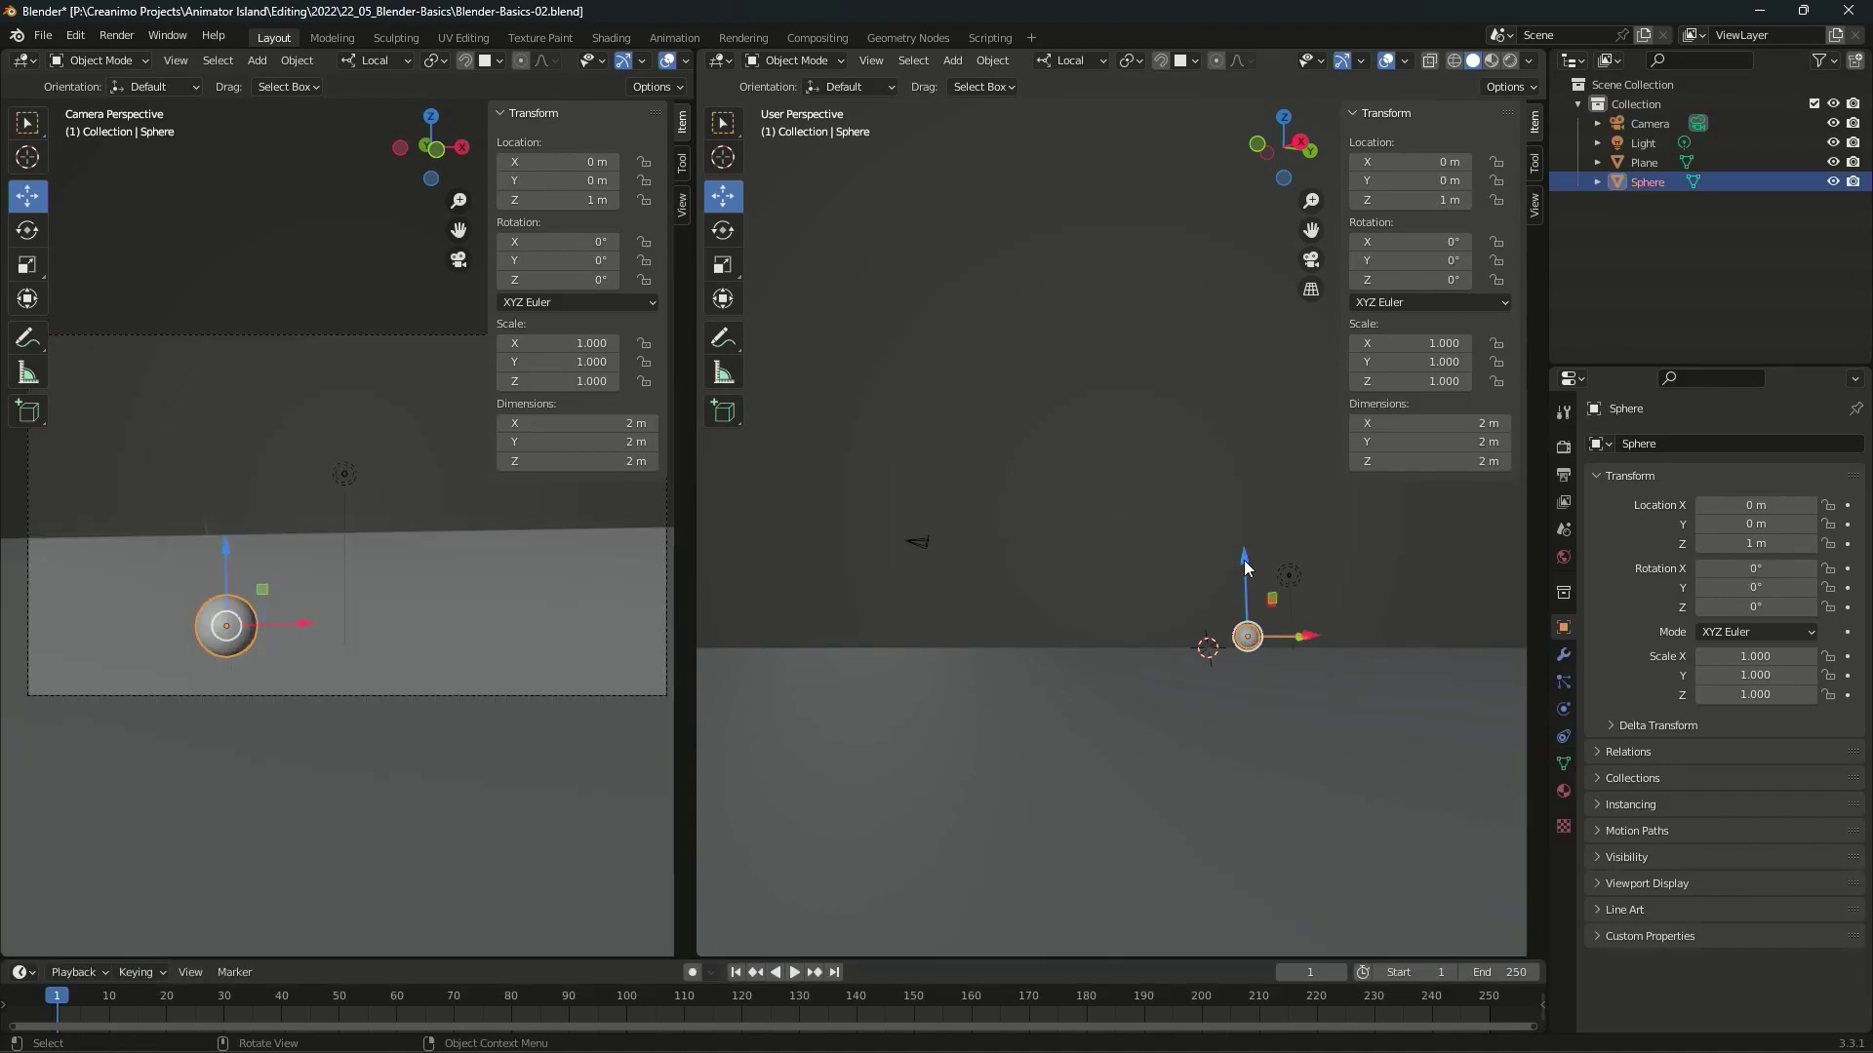
left_click_drag(1244, 561, 1244, 466)
key("ctrl+z")
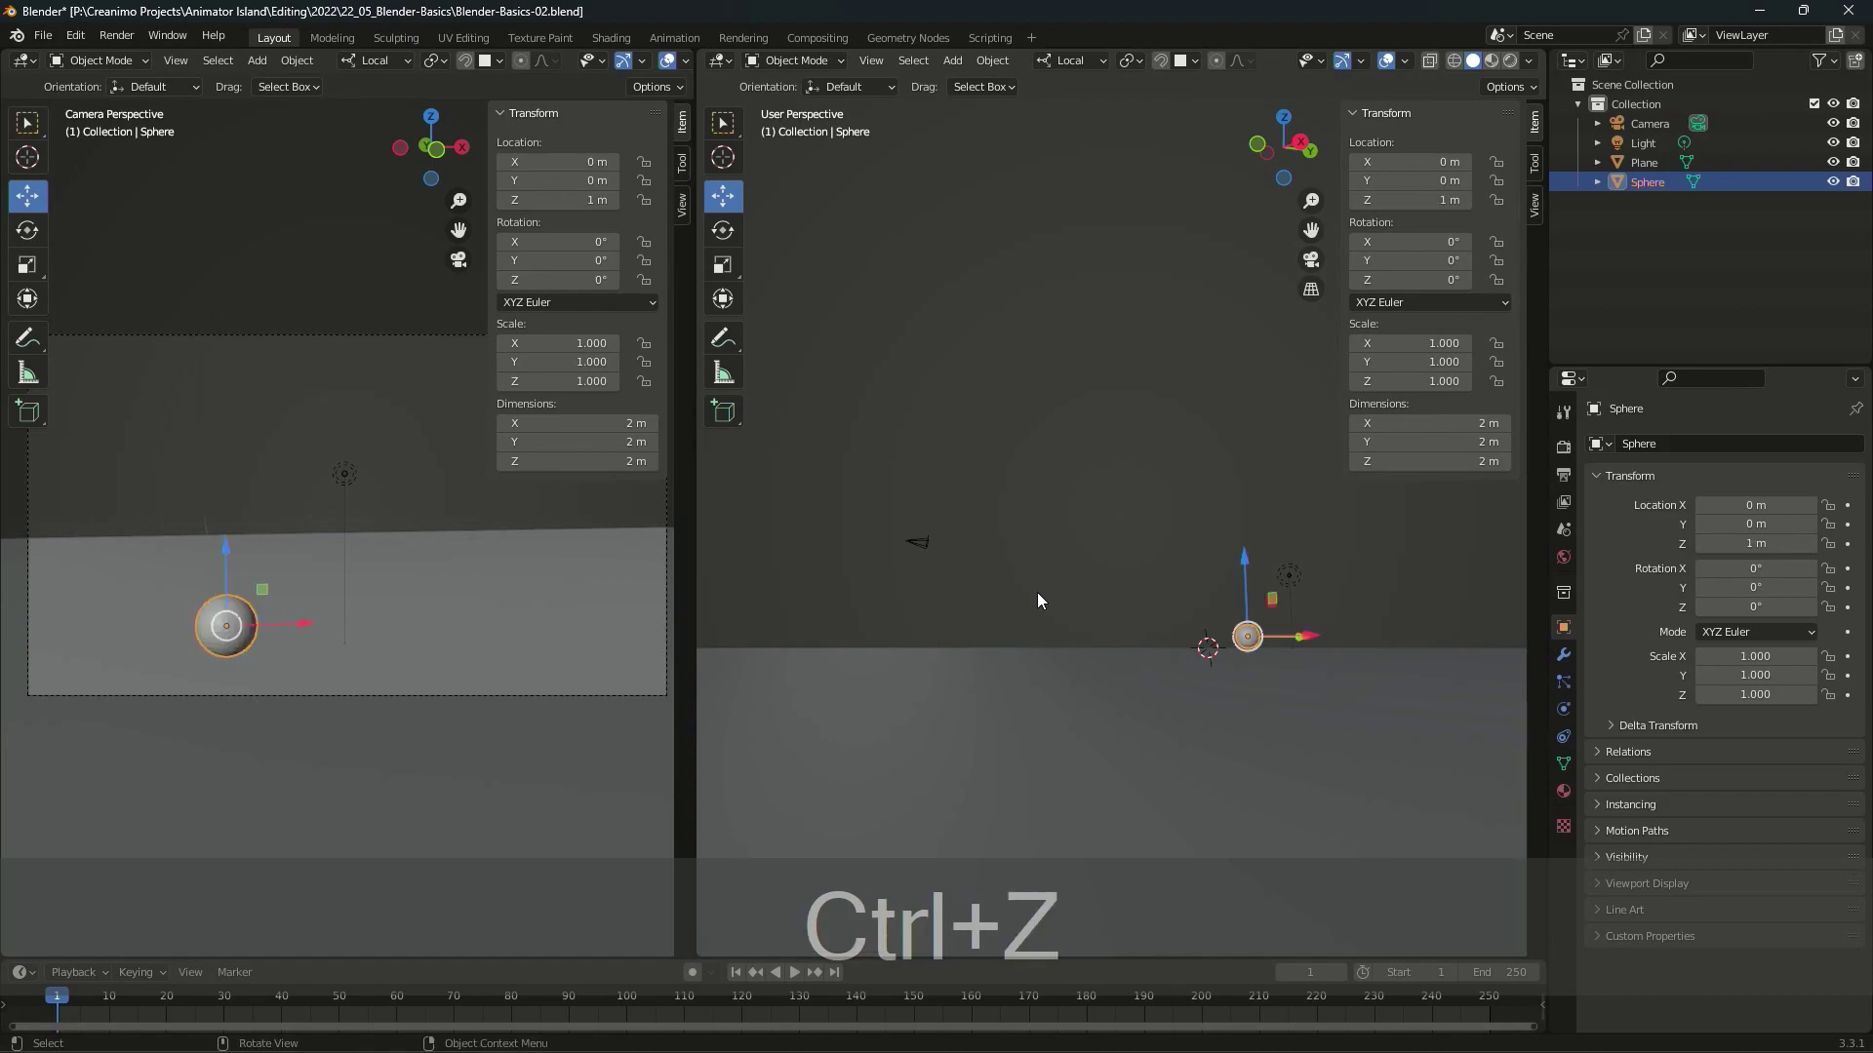
mouse_move(1010, 586)
middle_mouse_down()
mouse_move(1109, 647)
mouse_move(1124, 631)
mouse_move(1098, 719)
middle_mouse_up()
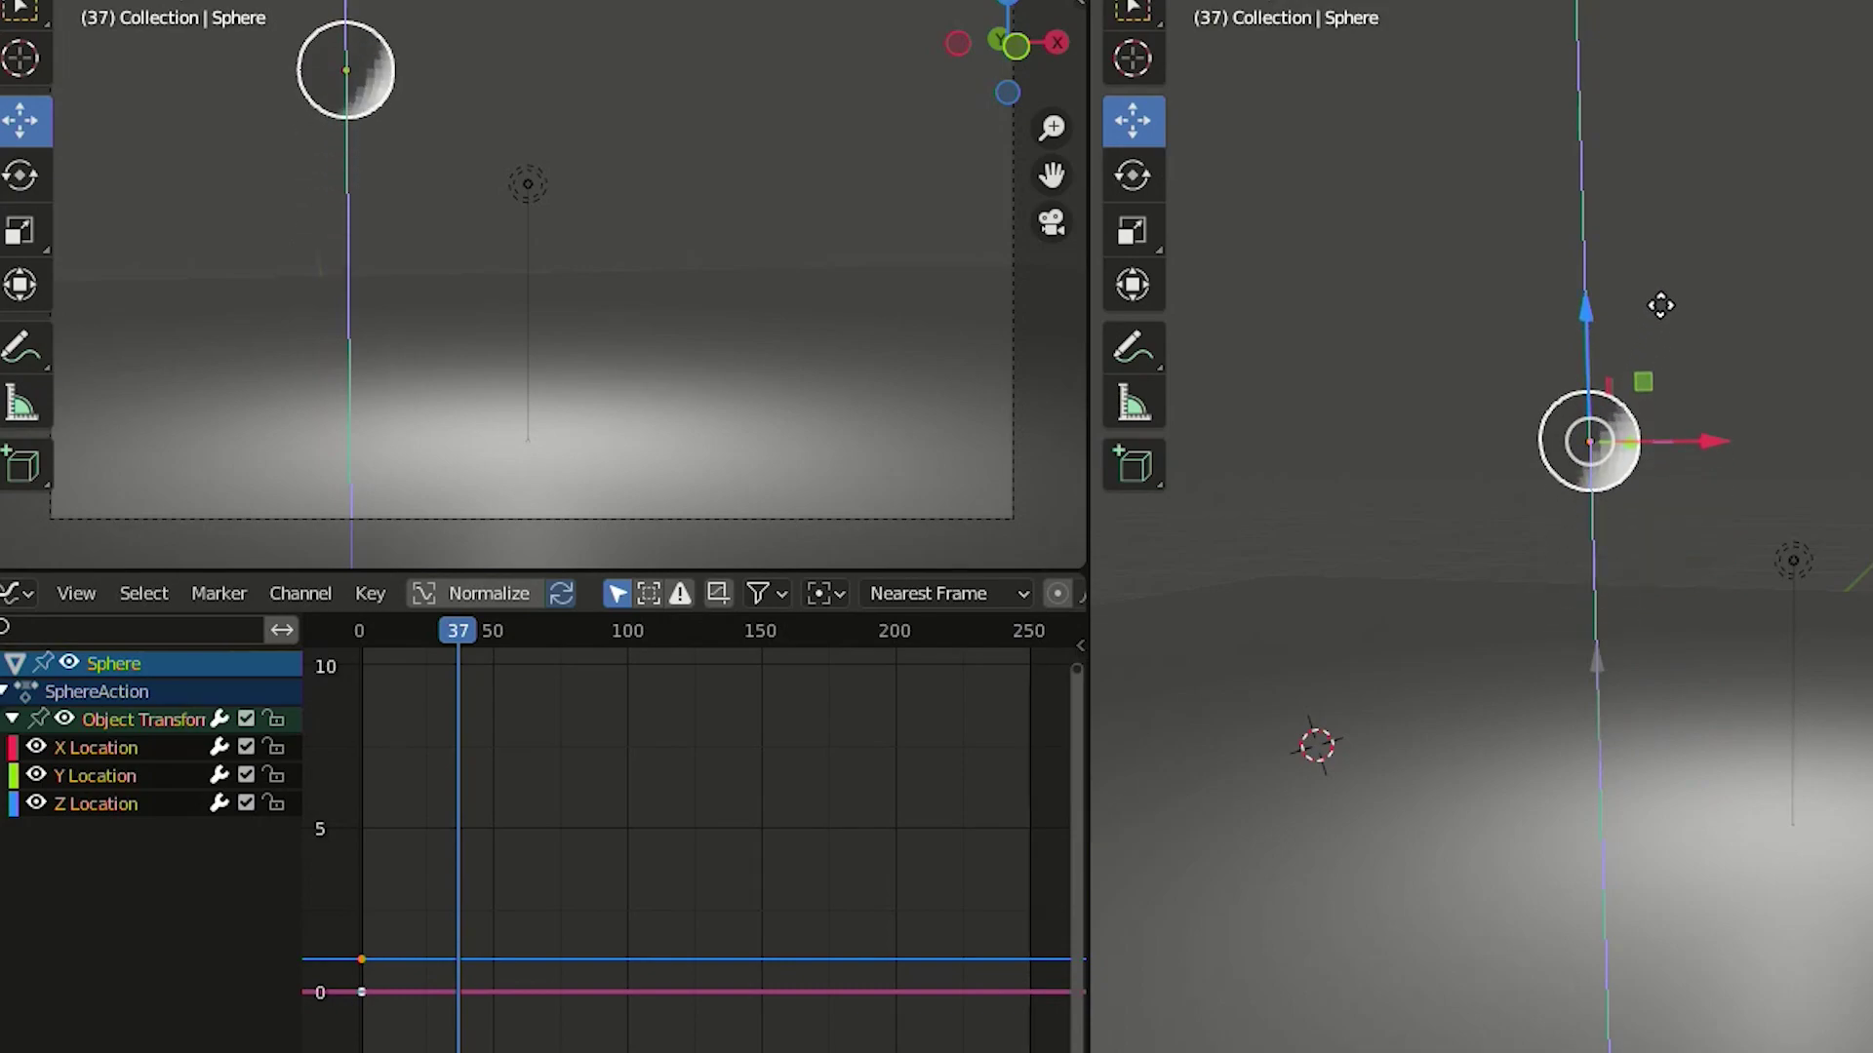
- Insert location keyframes and steepen the landing key's handle at frame 25
key("i")
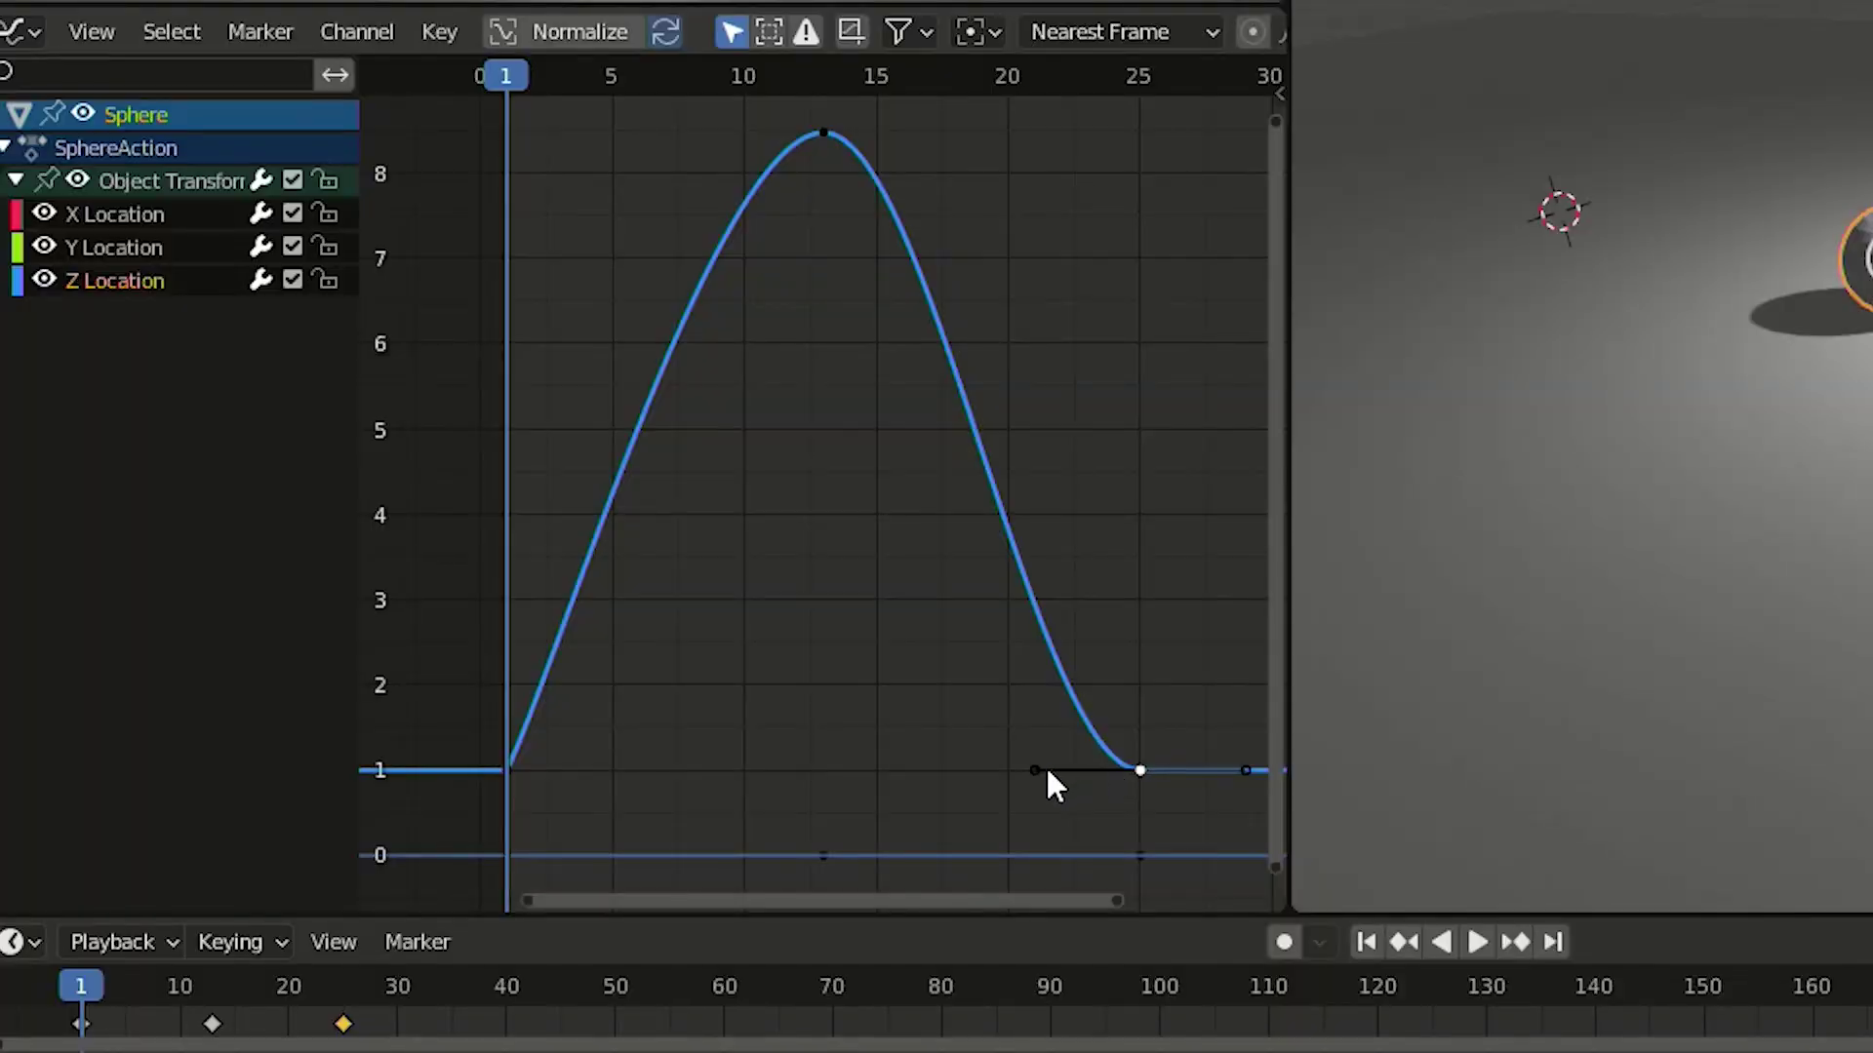
key("g")
left_click(1098, 422)
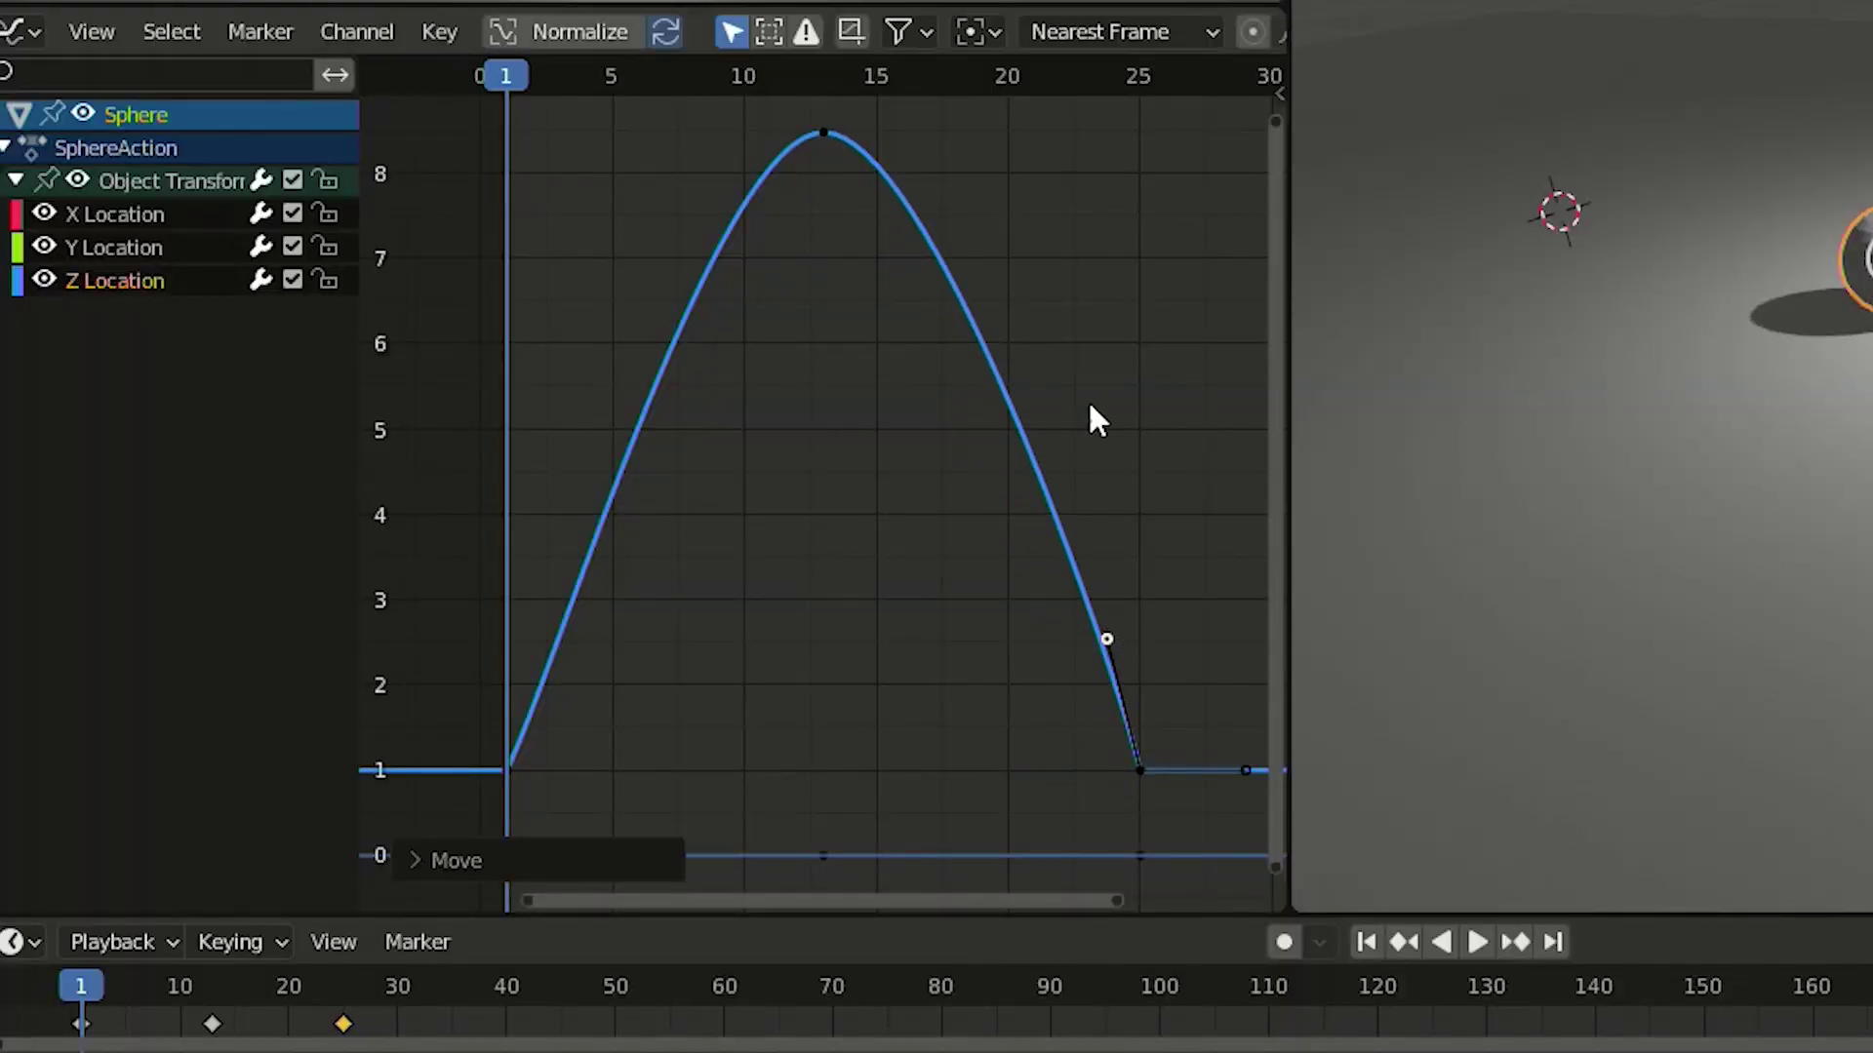
- Scale the frame-13 peak key's handles for a broad, rounded top near 8.4 m
left_click(820, 132)
key("s")
left_click(1134, 242)
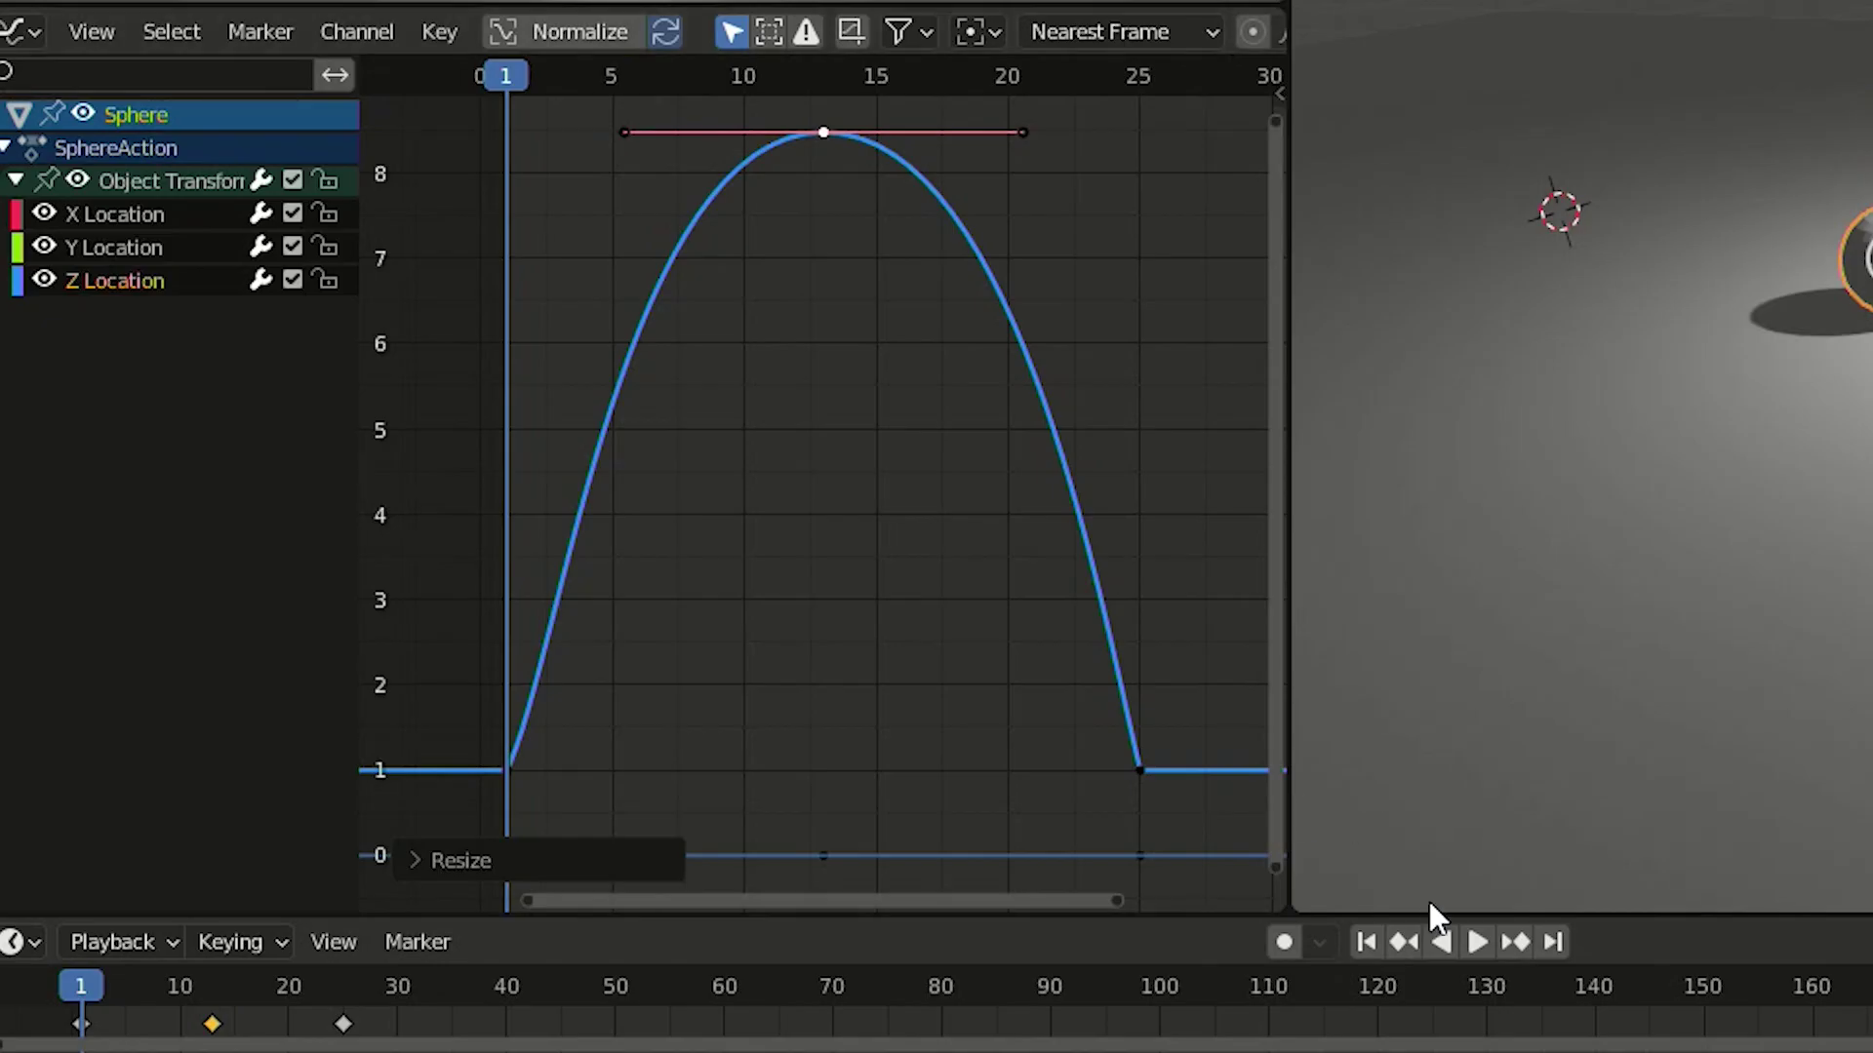